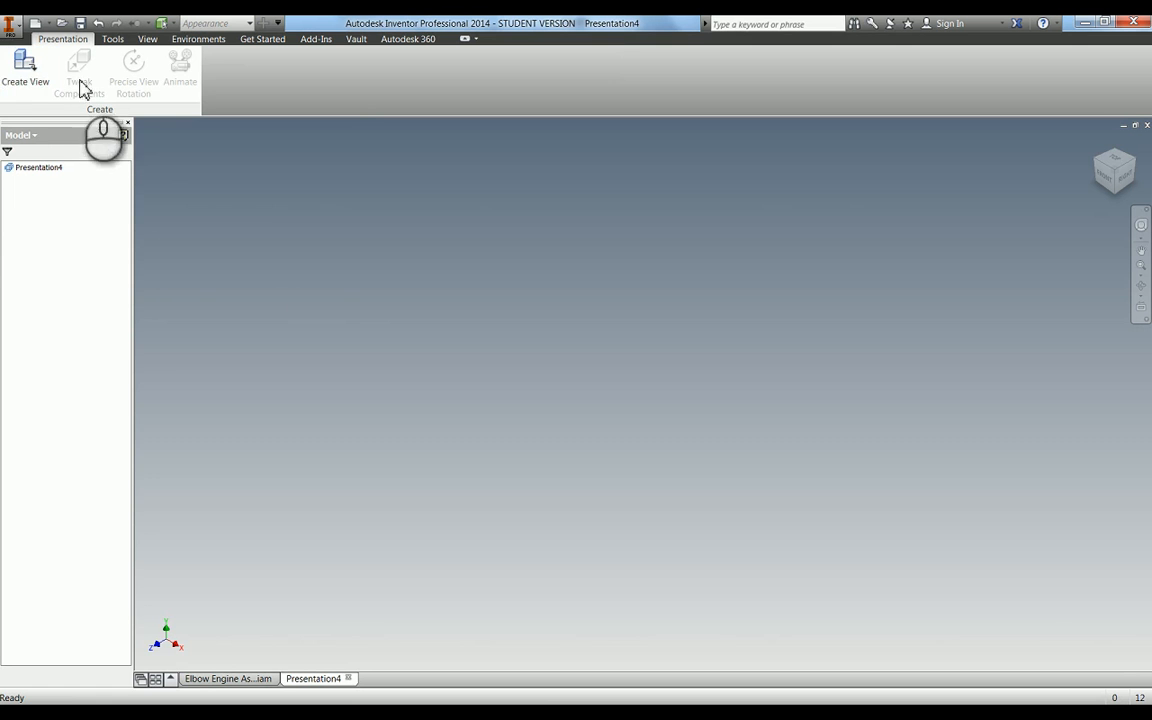
Step: Create a presentation view of the Elbow Engine assembly using the manual explosion method
left_click(29, 87)
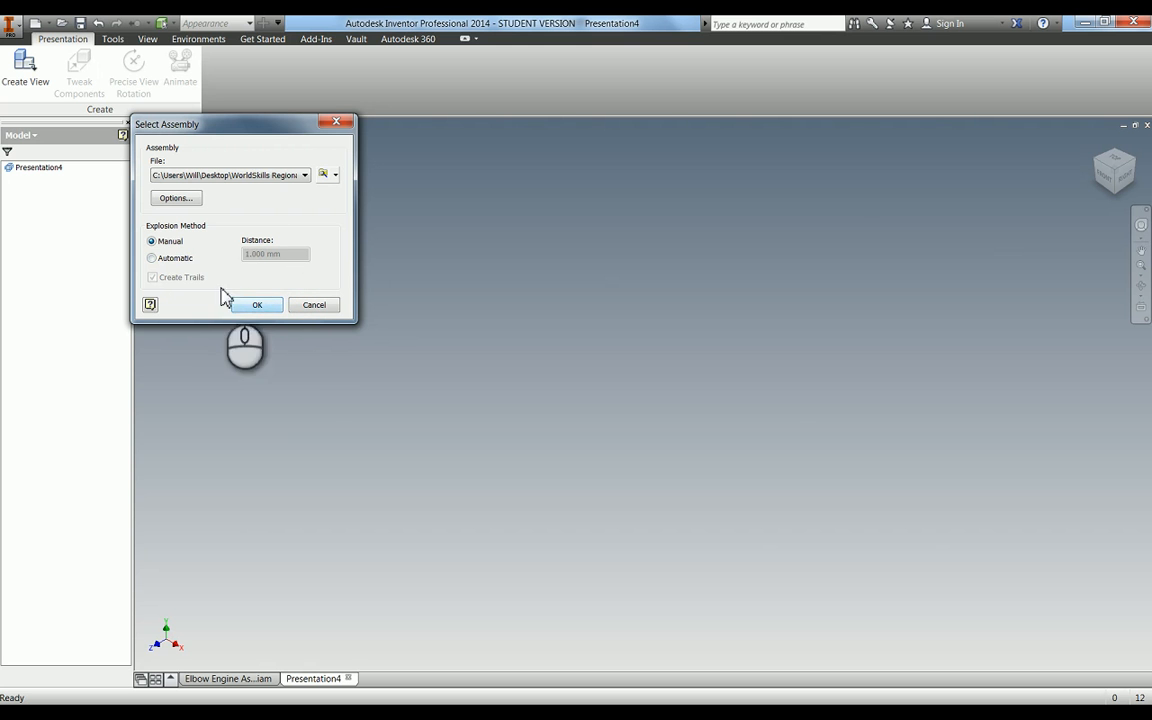
left_click(257, 304)
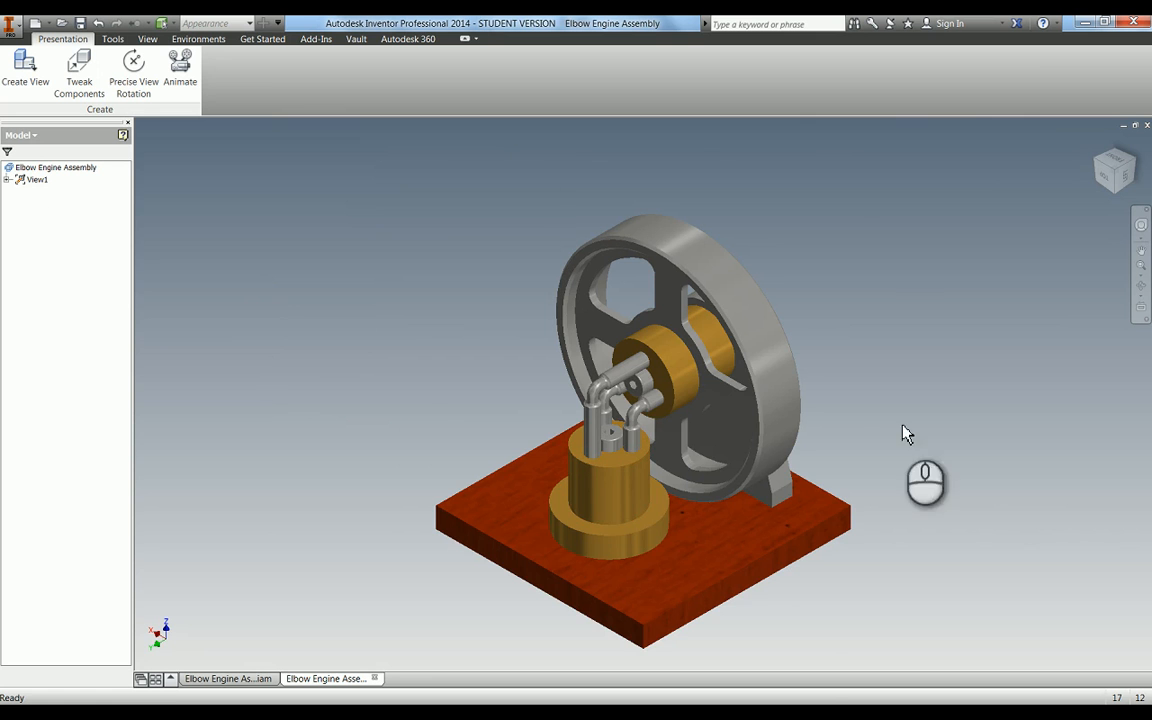
middle_click_drag(650, 495, 610, 437)
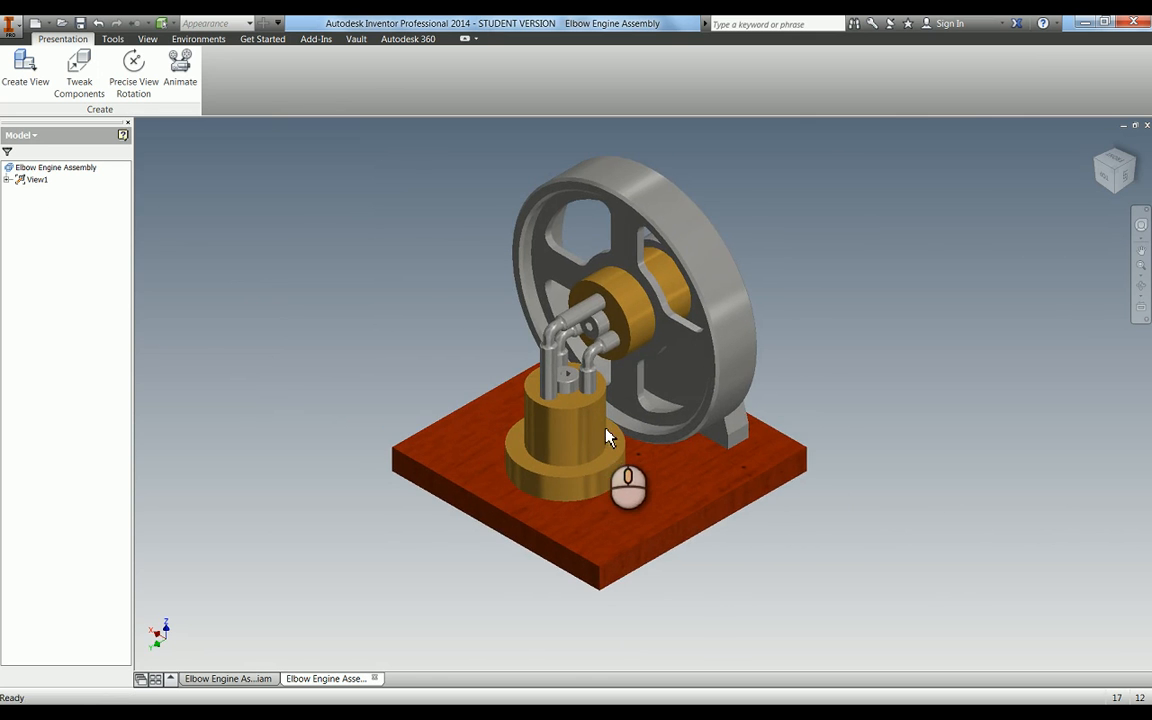
middle_click_drag(800, 478, 653, 514)
middle_click_drag(546, 429, 752, 428)
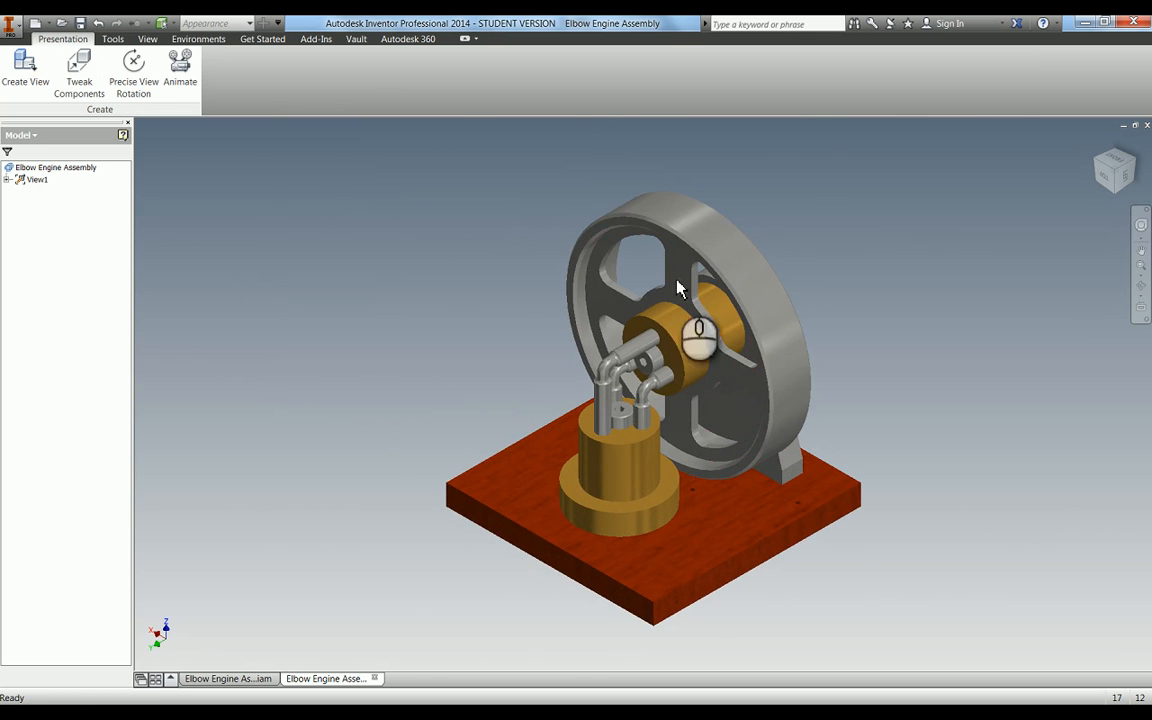
Step: Examine the engine from several sides, ending with the screw heads on the base's underside
left_click(134, 68)
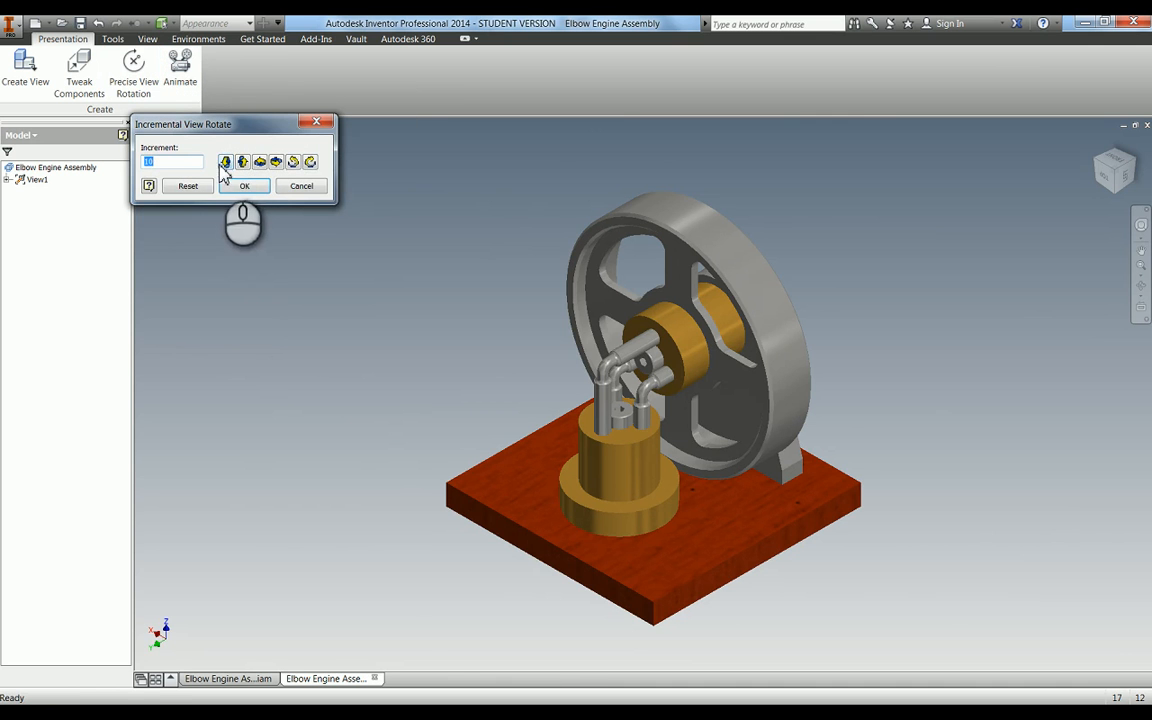
left_click(303, 189)
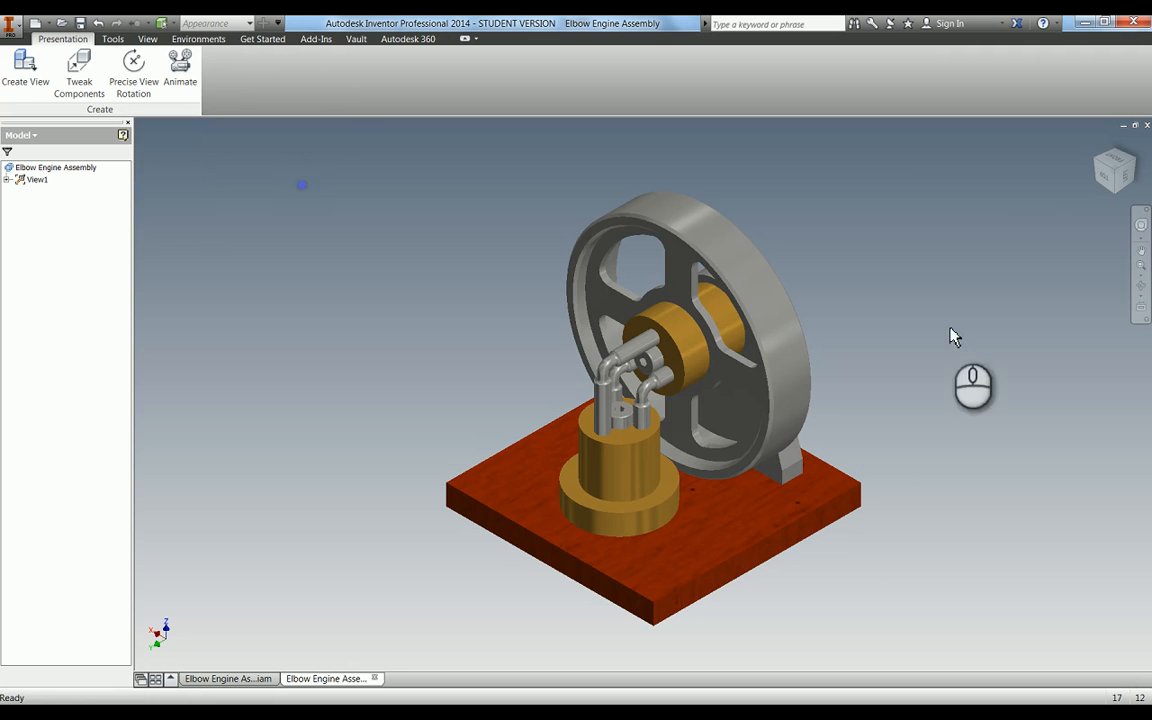
mouse_move(1129, 184)
left_mouse_down()
mouse_move(1109, 180)
mouse_move(1126, 192)
left_mouse_up()
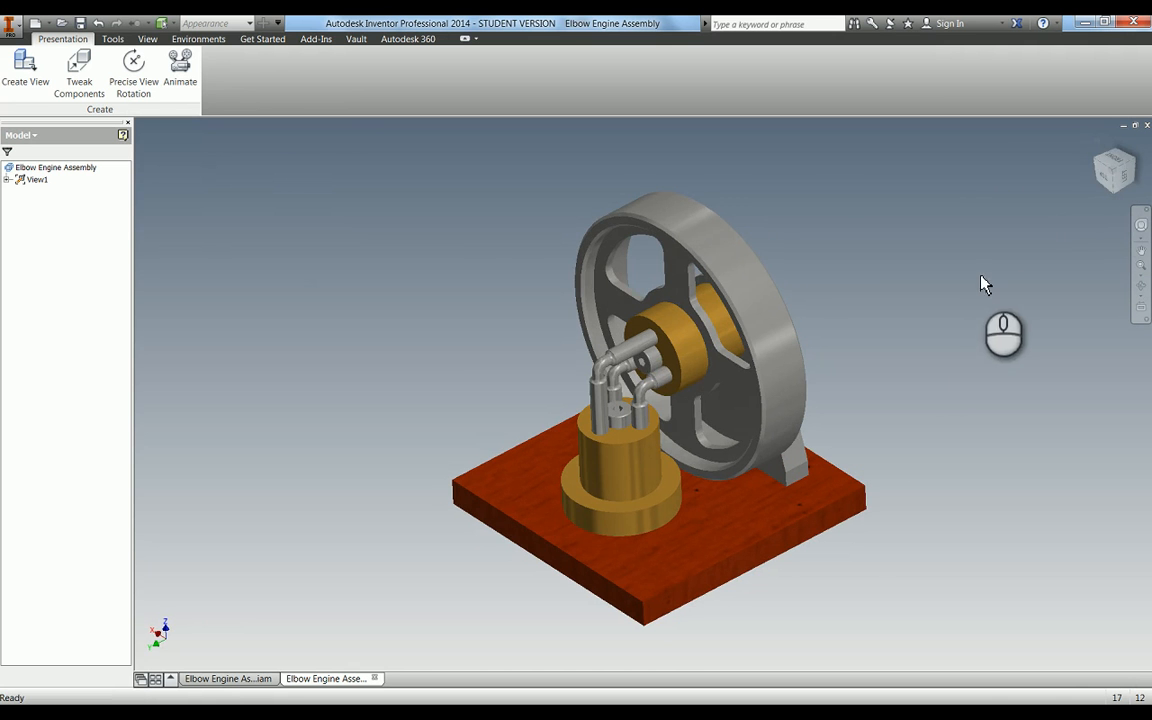
key("F4")
left_click_drag(675, 428, 688, 326)
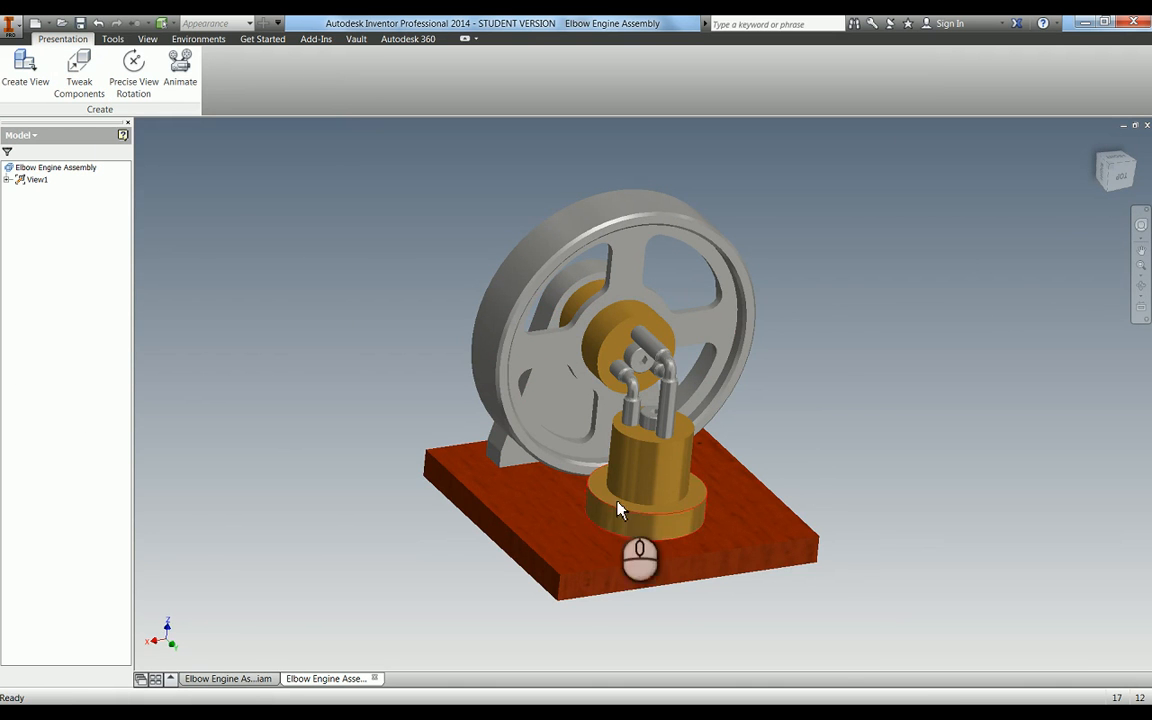
key("F4")
left_click(887, 412)
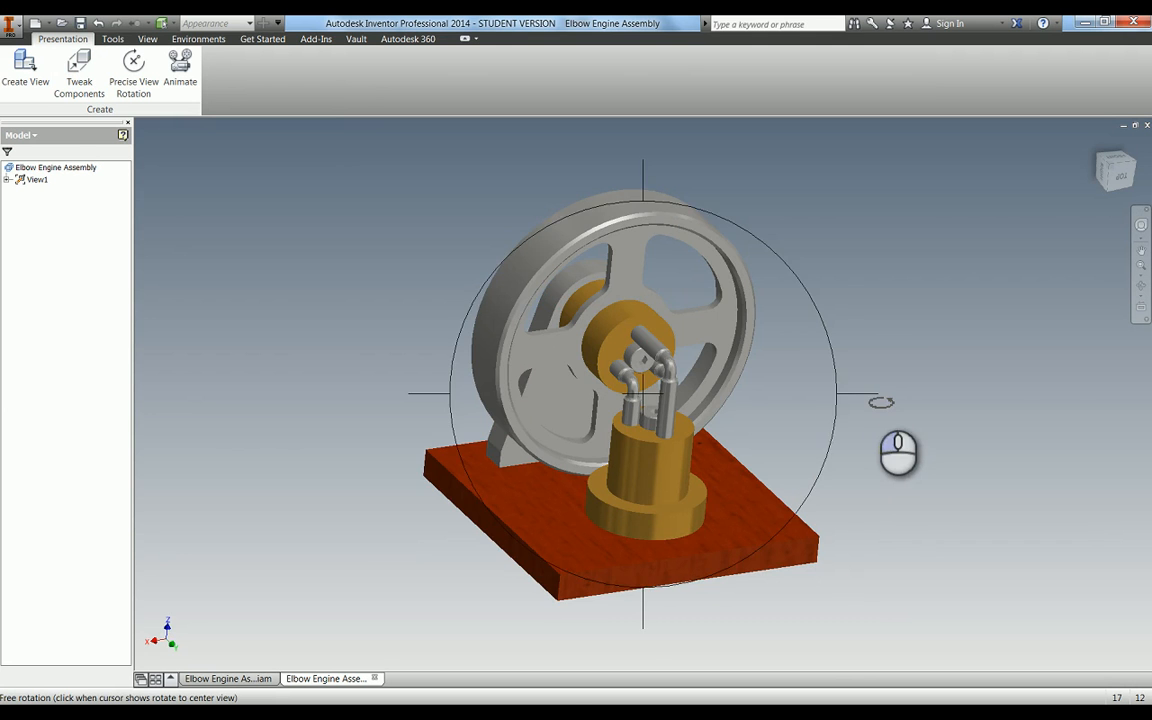
left_click_drag(874, 394, 829, 402)
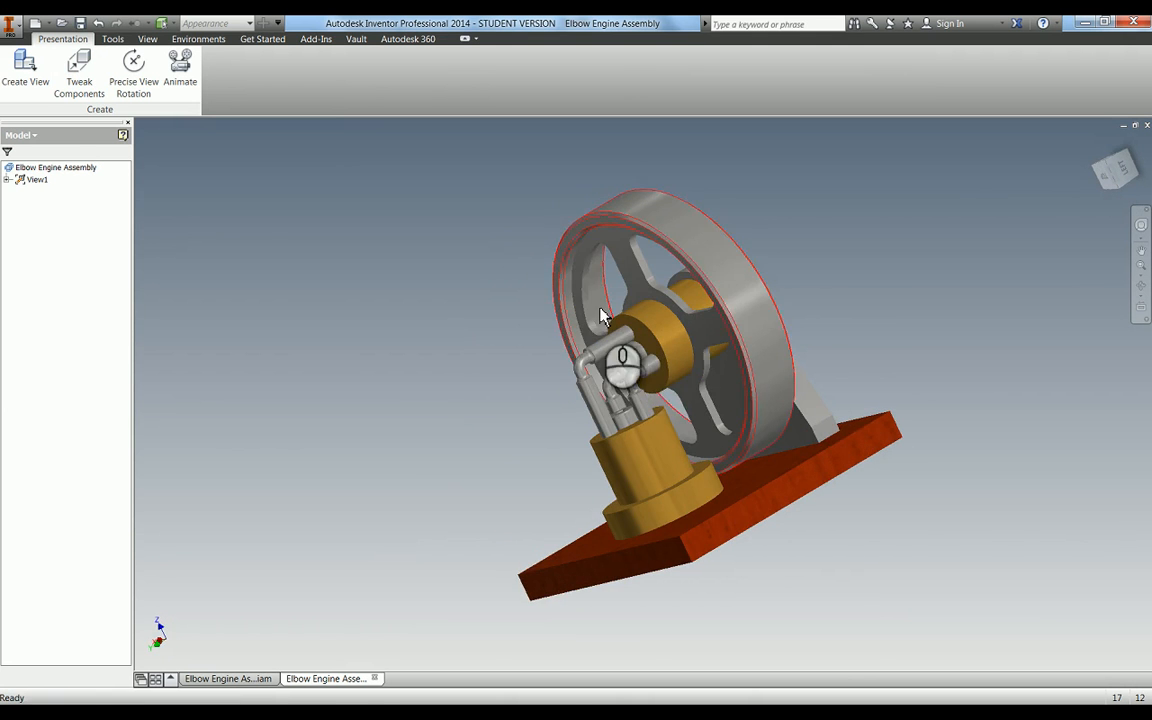
key("F4")
left_click_drag(683, 370, 674, 316)
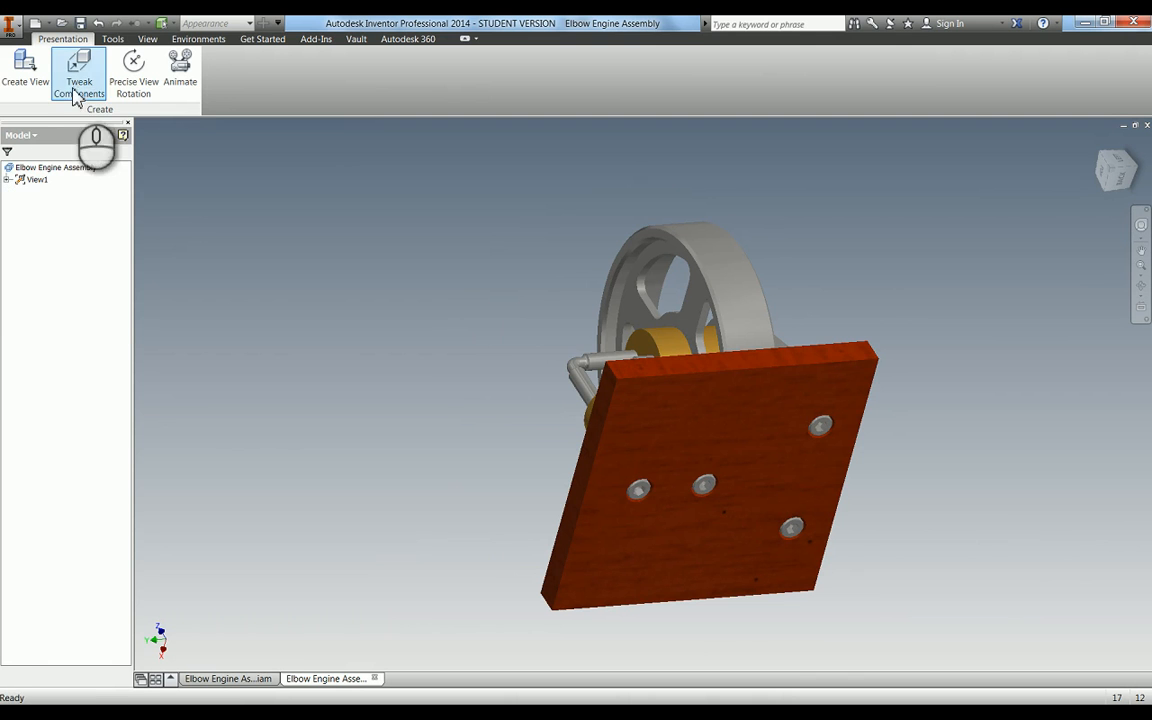
Step: Tweak the four ISO 4762 M5 x 8 screws 100 mm along Z, out of the base's underside, using that face as direction
left_click(7, 179)
left_click(19, 191)
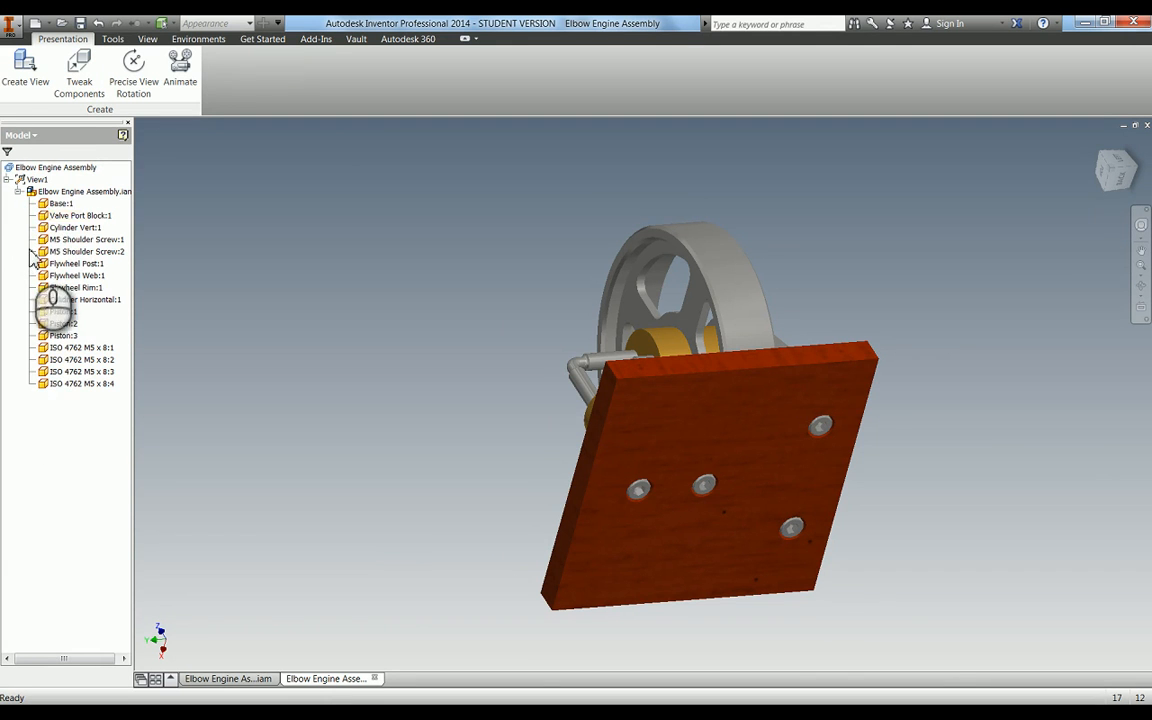
left_click(70, 348)
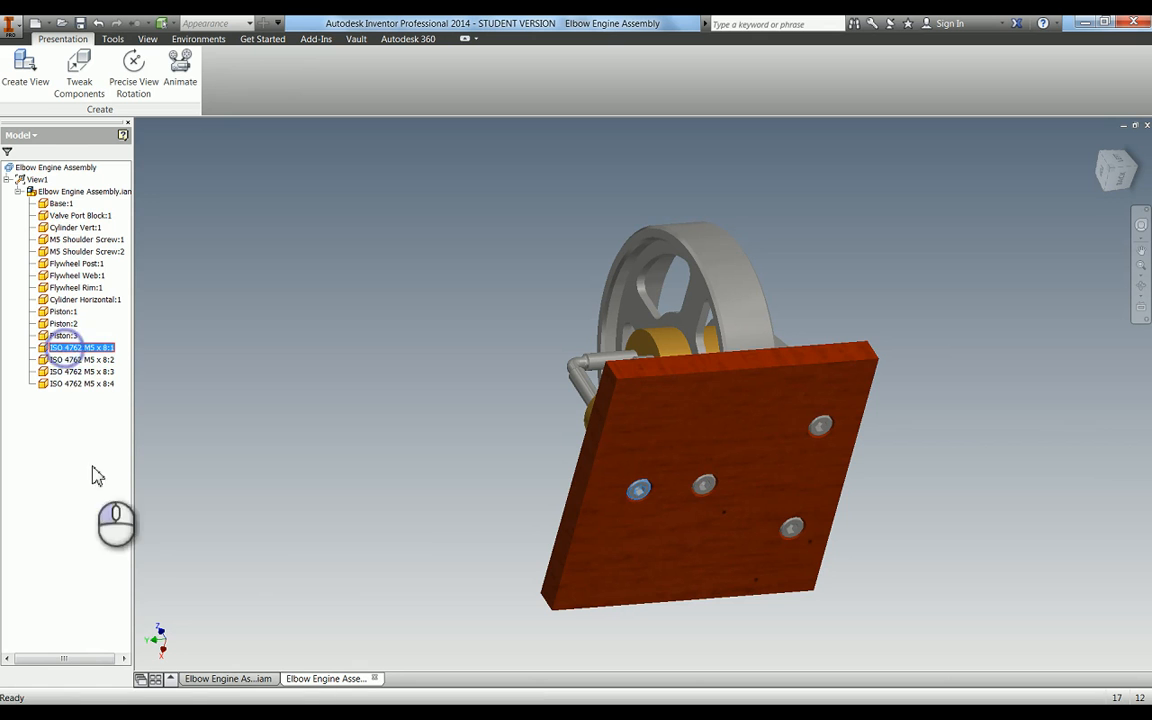
left_click(72, 384, "shift")
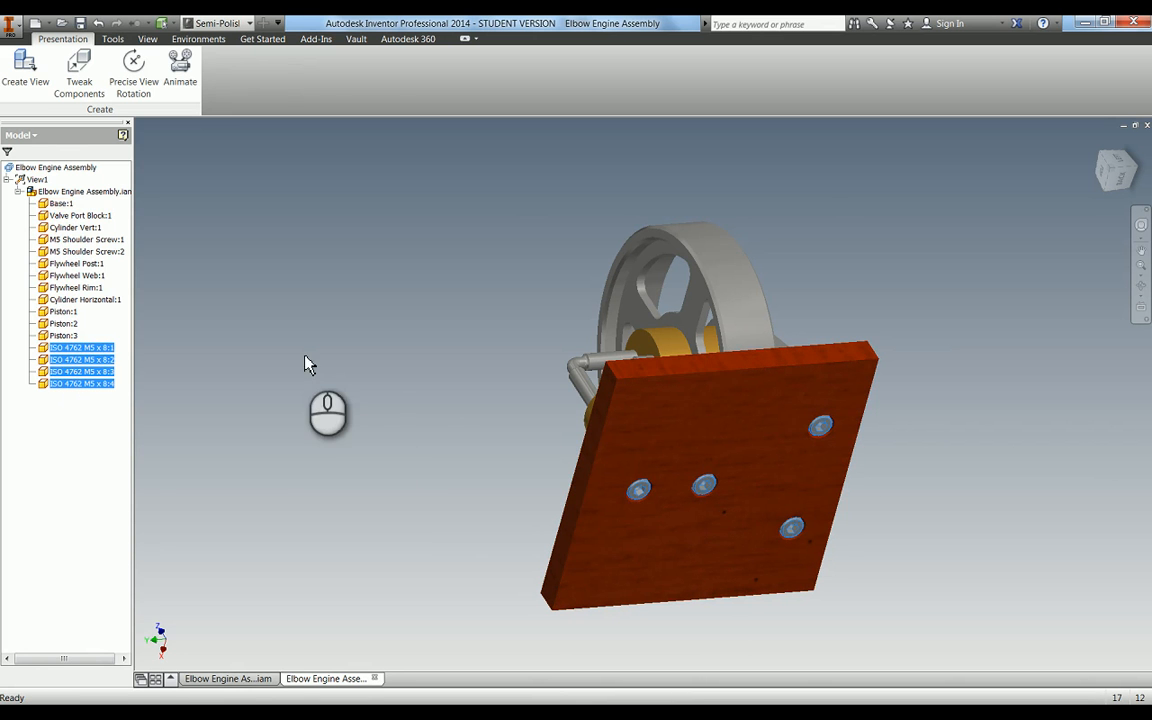
middle_click_drag(572, 445, 310, 345)
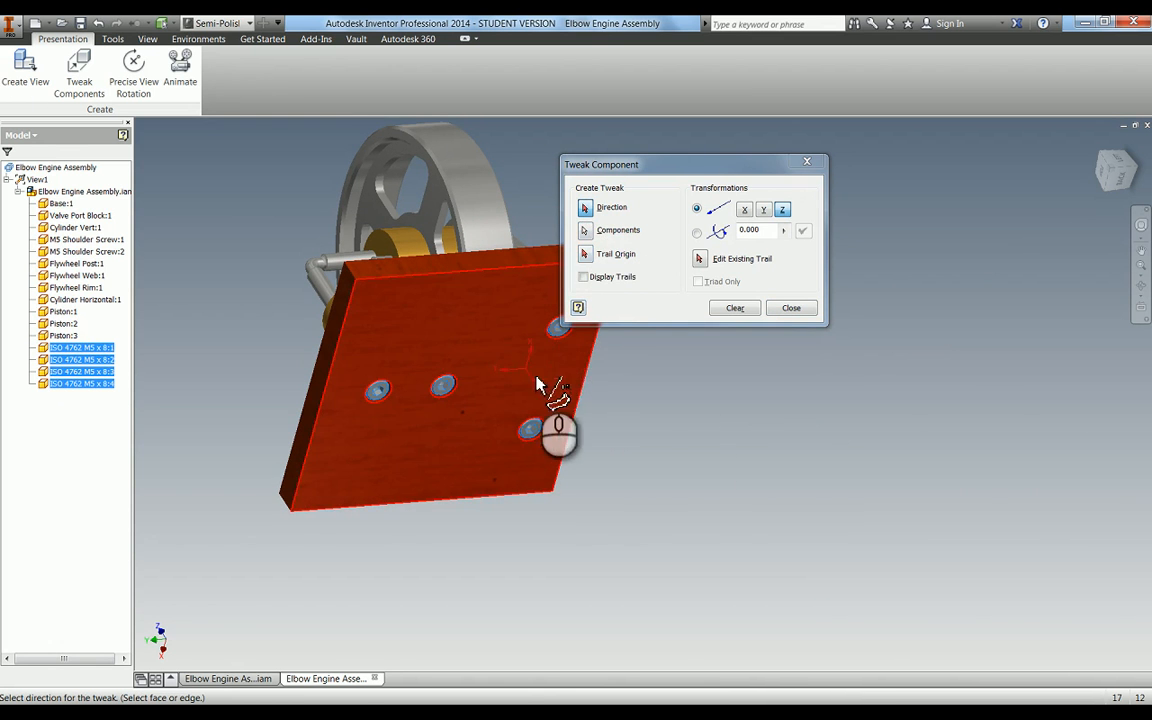
left_click(478, 332)
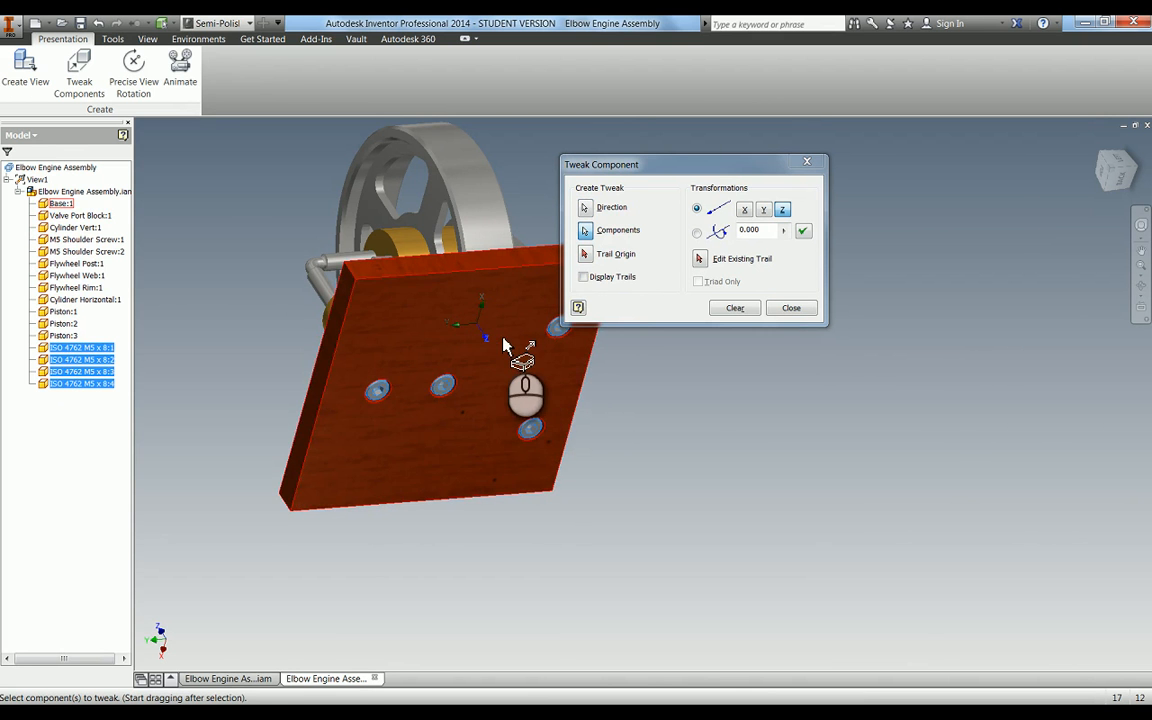
scroll(503, 345, "up", 5)
scroll(496, 347, "down", 6)
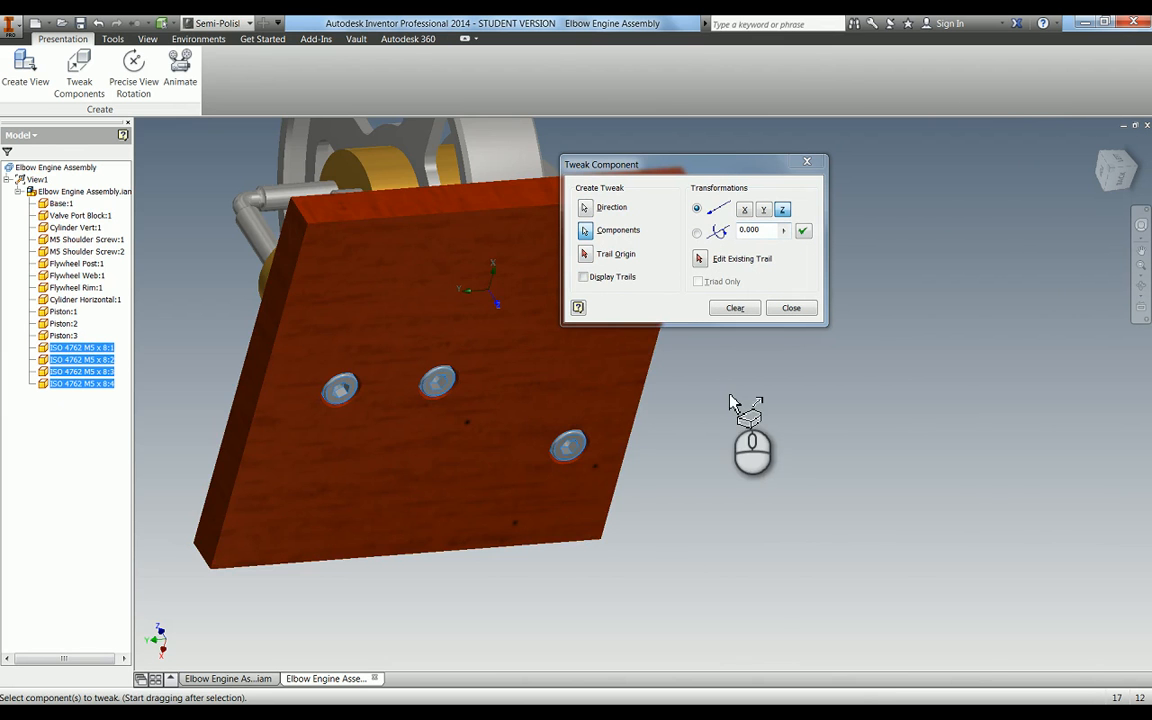
scroll(730, 395, "down", 3)
middle_click_drag(728, 396, 557, 409)
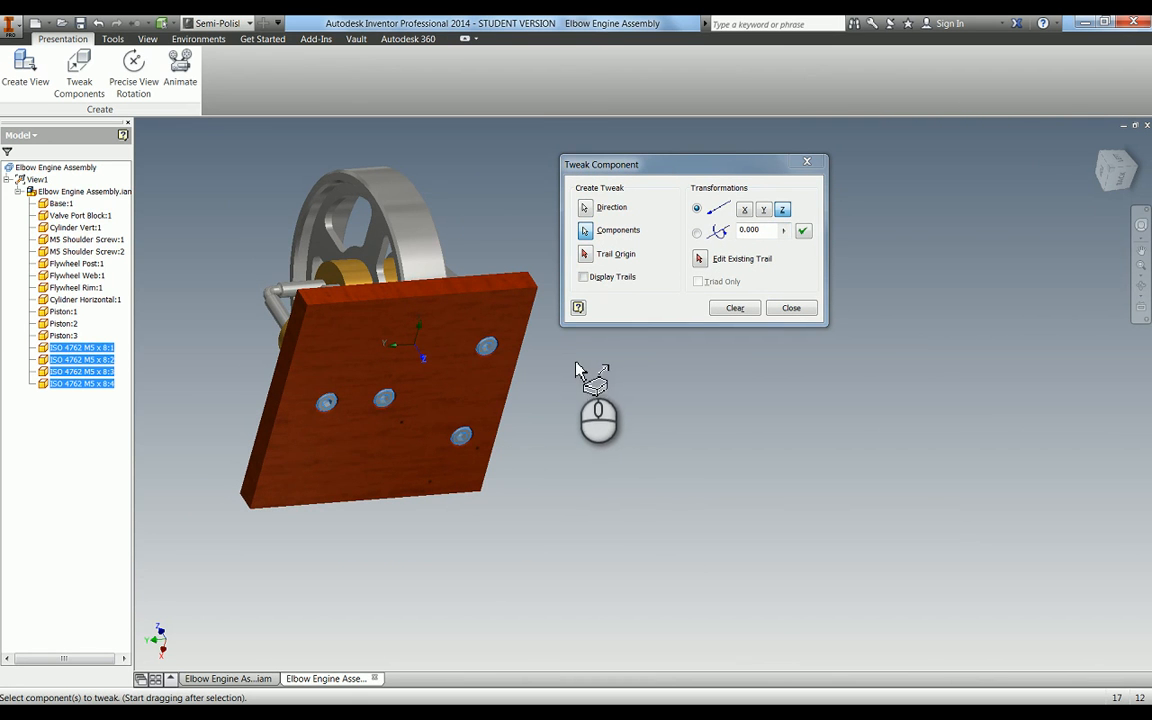
left_click_drag(576, 370, 755, 532)
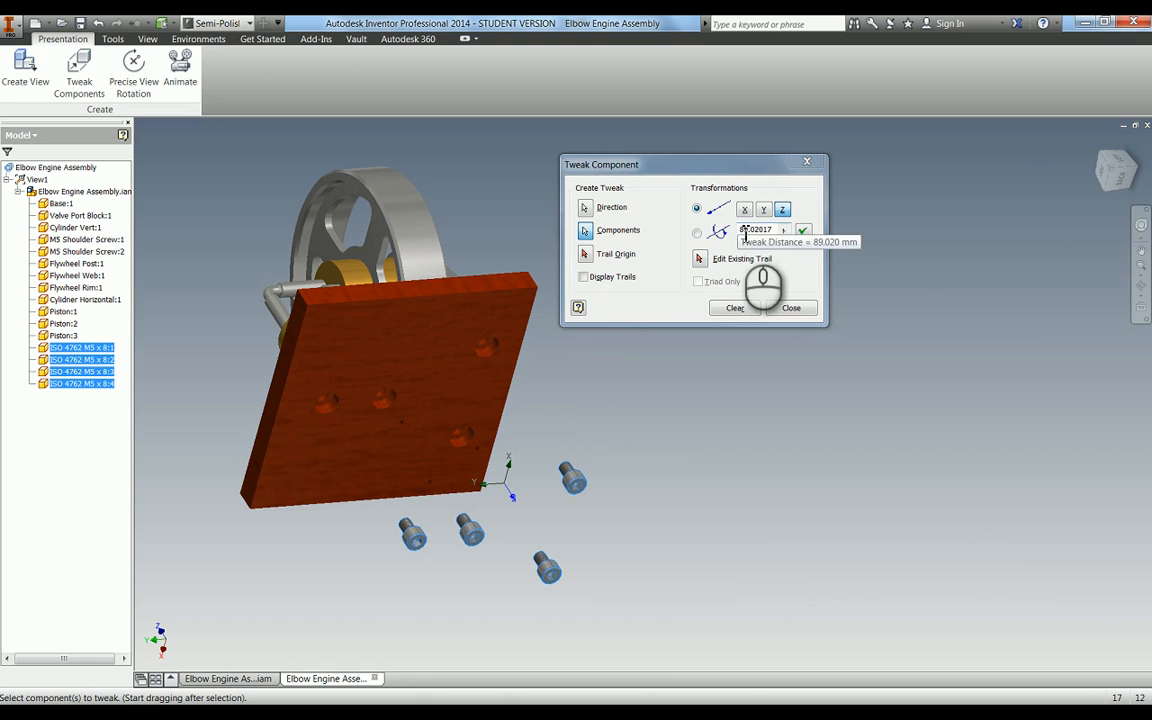
double_click(745, 231)
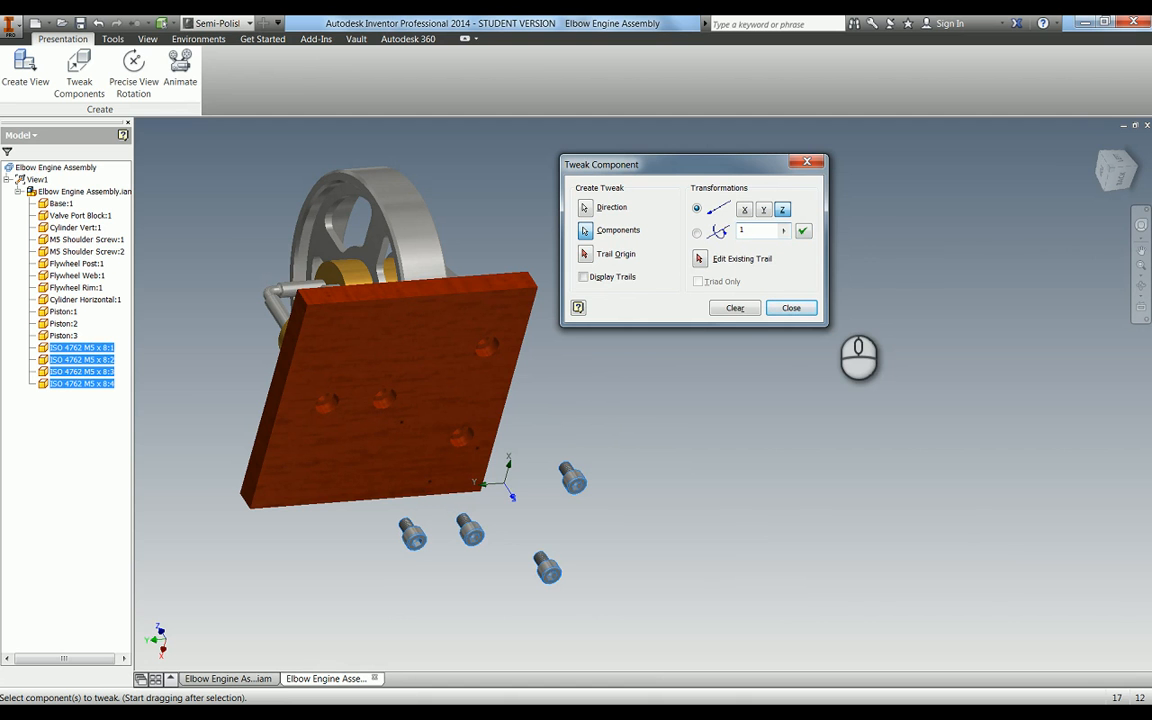
left_click(803, 231)
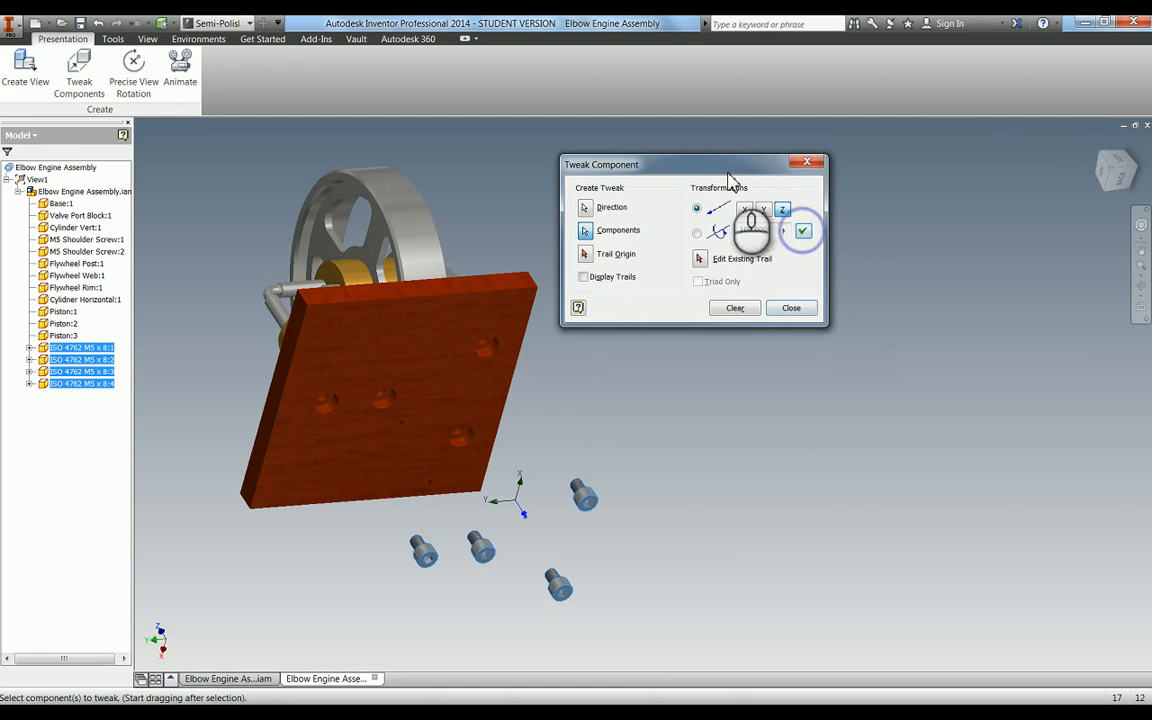
Step: Return the engine to an upright isometric view showing the lowered screws and finish the tweak
key("F4")
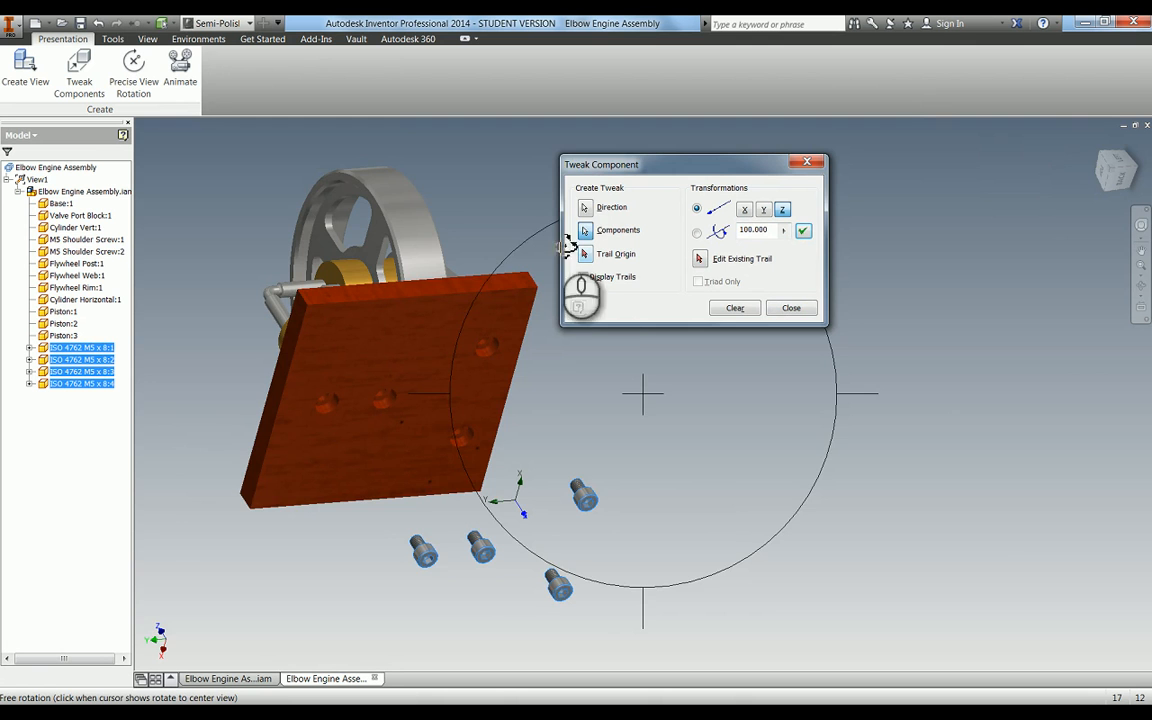
left_click_drag(524, 193, 710, 468)
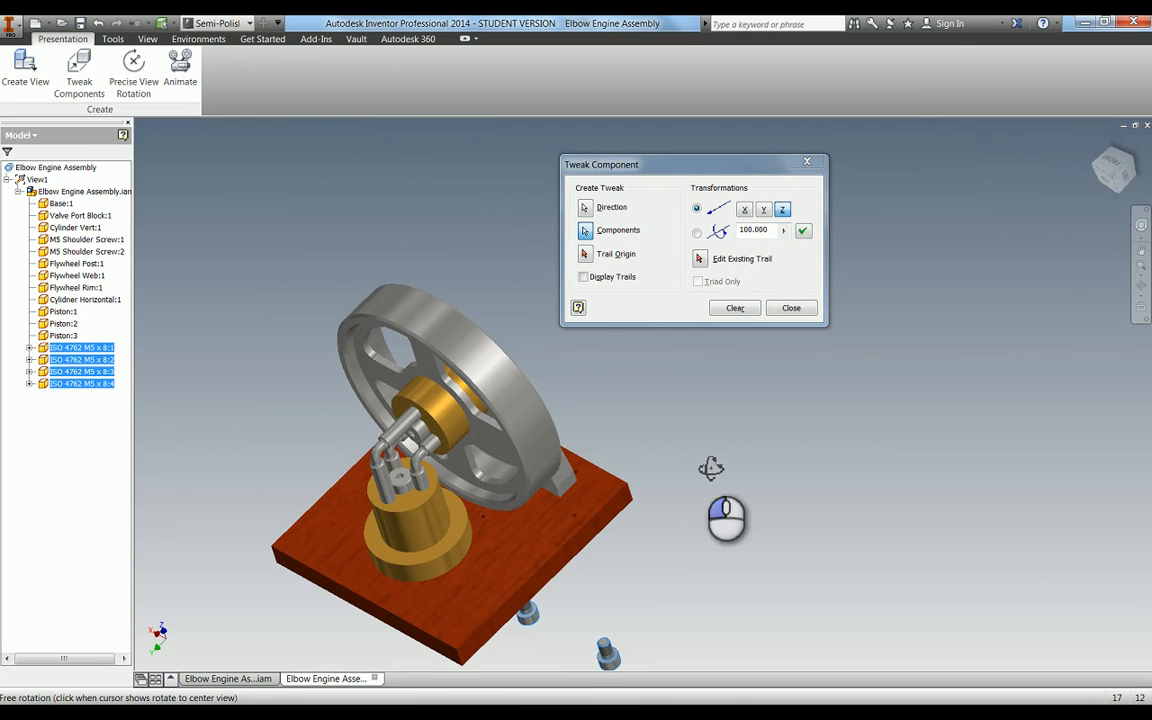
left_click(1118, 184)
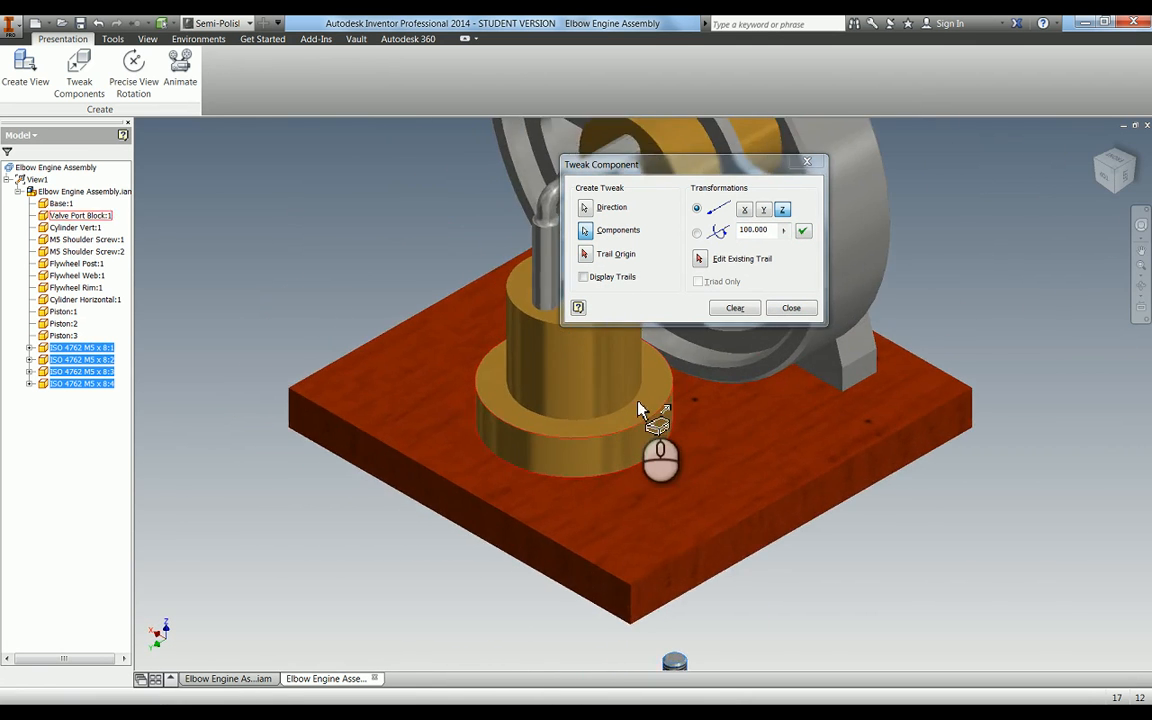
scroll(640, 405, "up", 4)
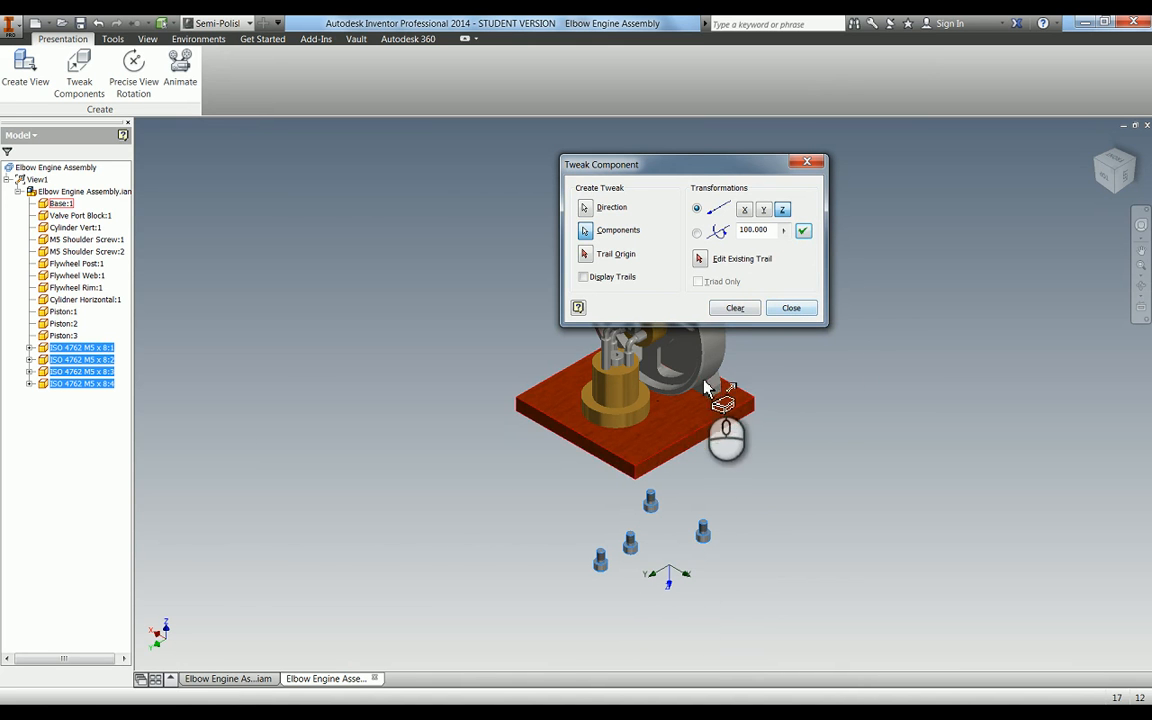
left_click(796, 310)
Step: Add a rotational tweak of 2160 degrees about Z to the screw ISO 4762 M5 x 8:1, using its head as direction reference
middle_click_drag(480, 424, 385, 322)
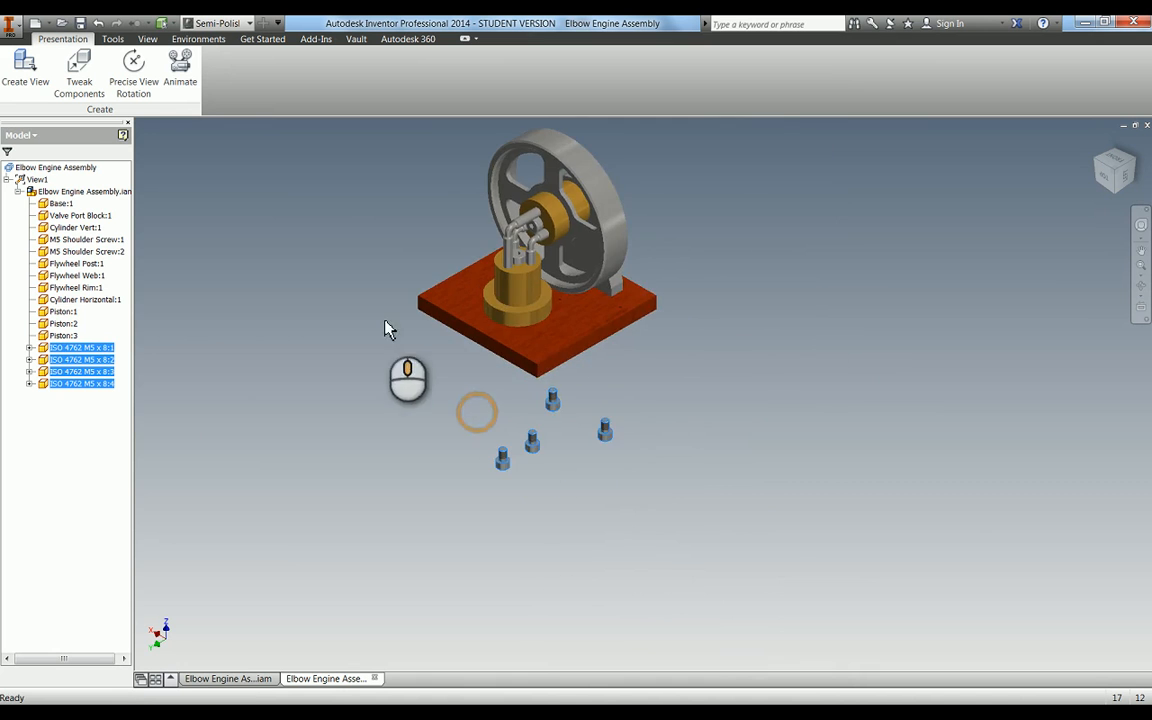
left_click(523, 497)
scroll(522, 455, "down", 3)
scroll(527, 463, "down", 3)
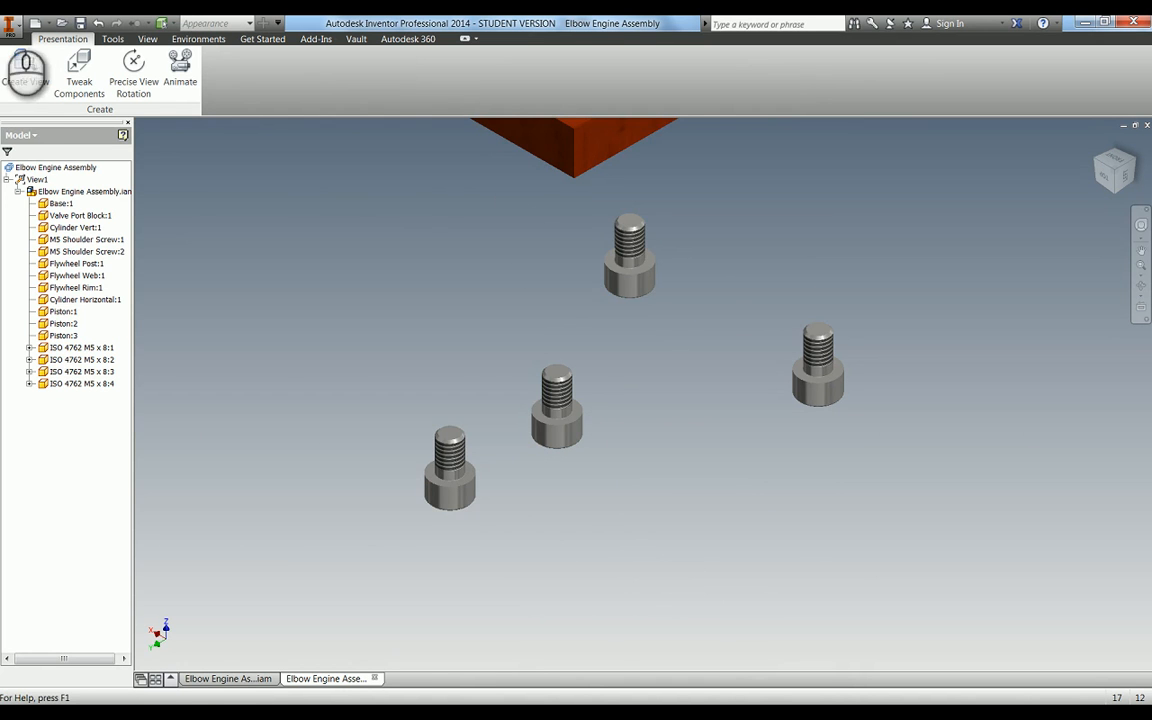
left_click(79, 72)
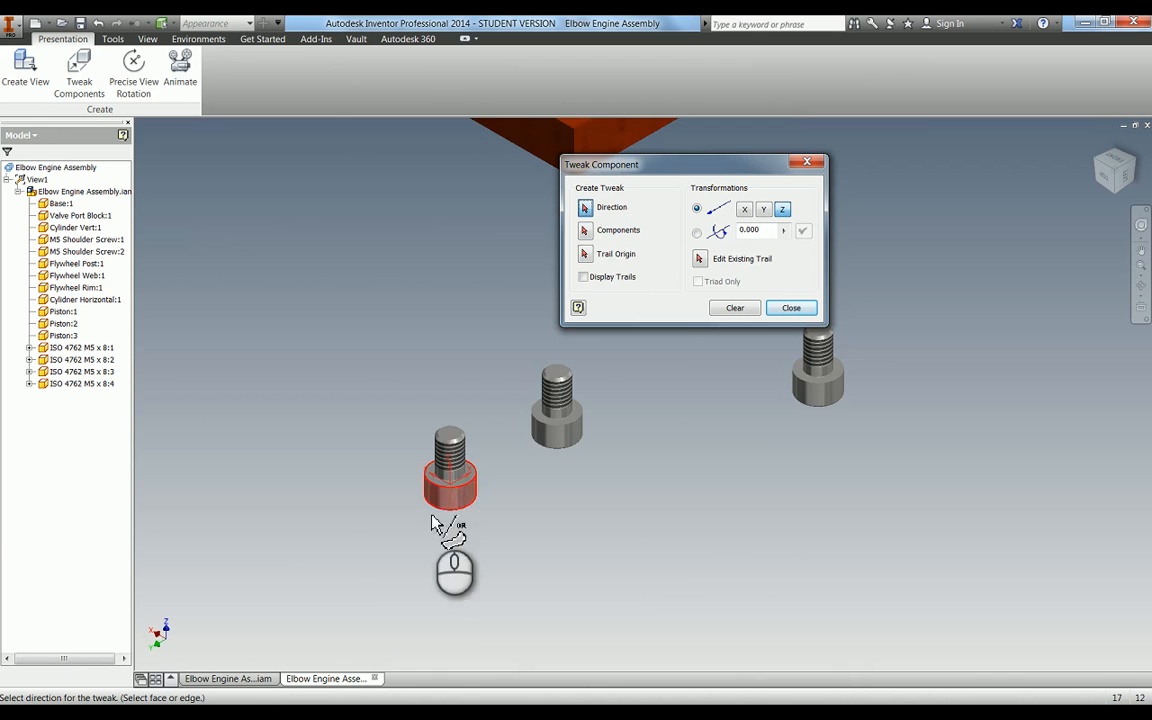
scroll(466, 506, "up", 3)
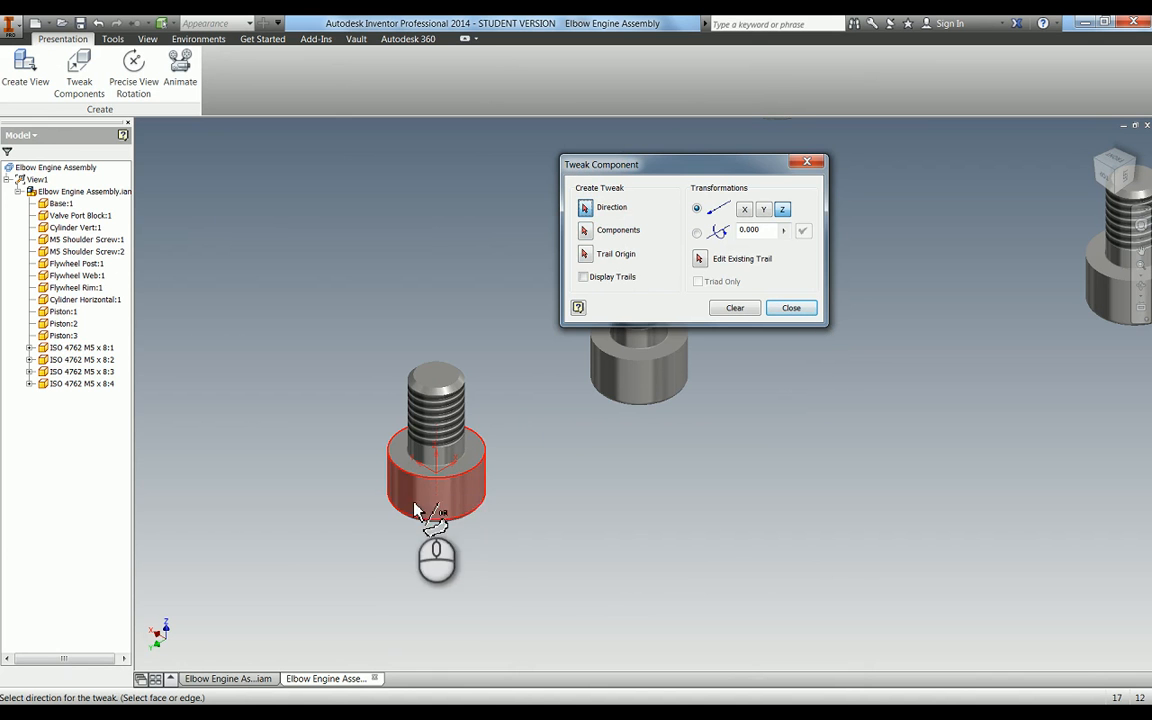
left_click(449, 504)
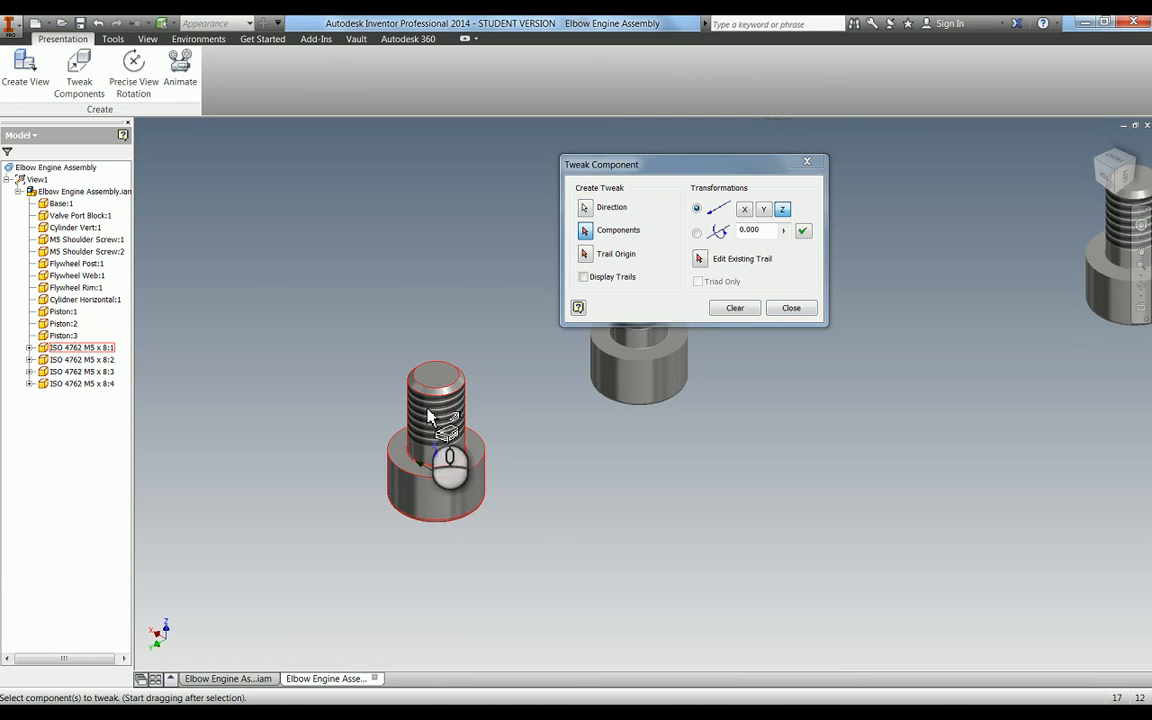
mouse_move(437, 444)
left_mouse_down()
mouse_move(432, 321)
mouse_move(421, 445)
left_mouse_up()
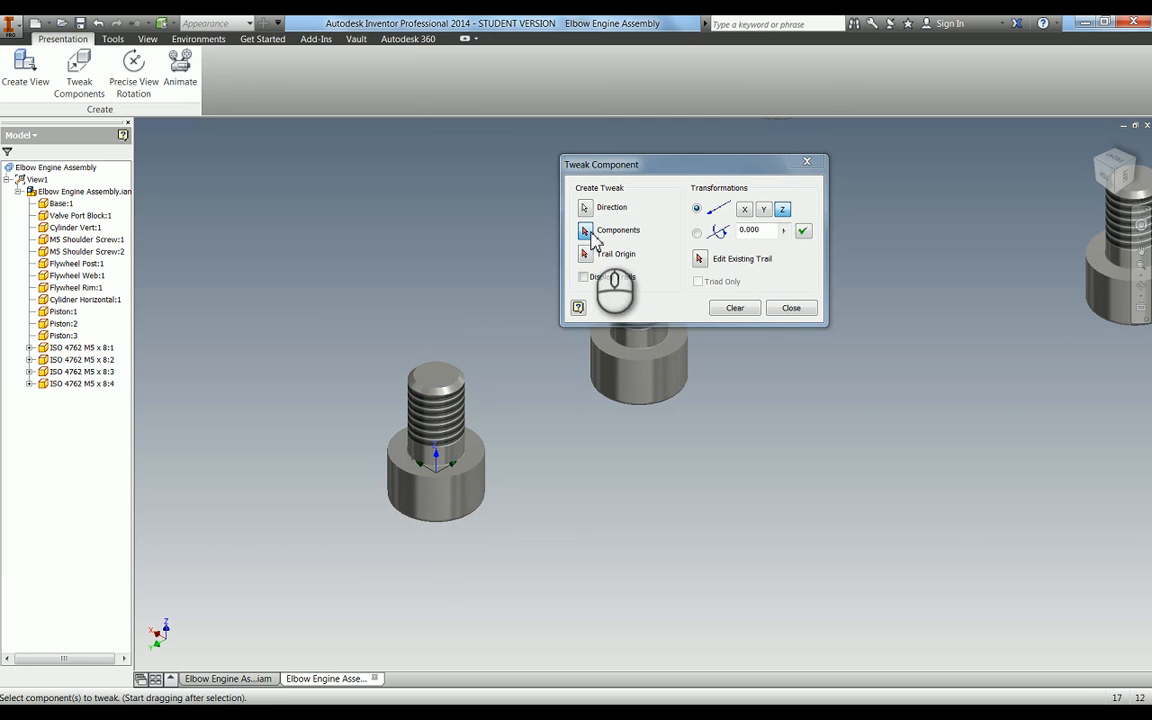
left_click(421, 425)
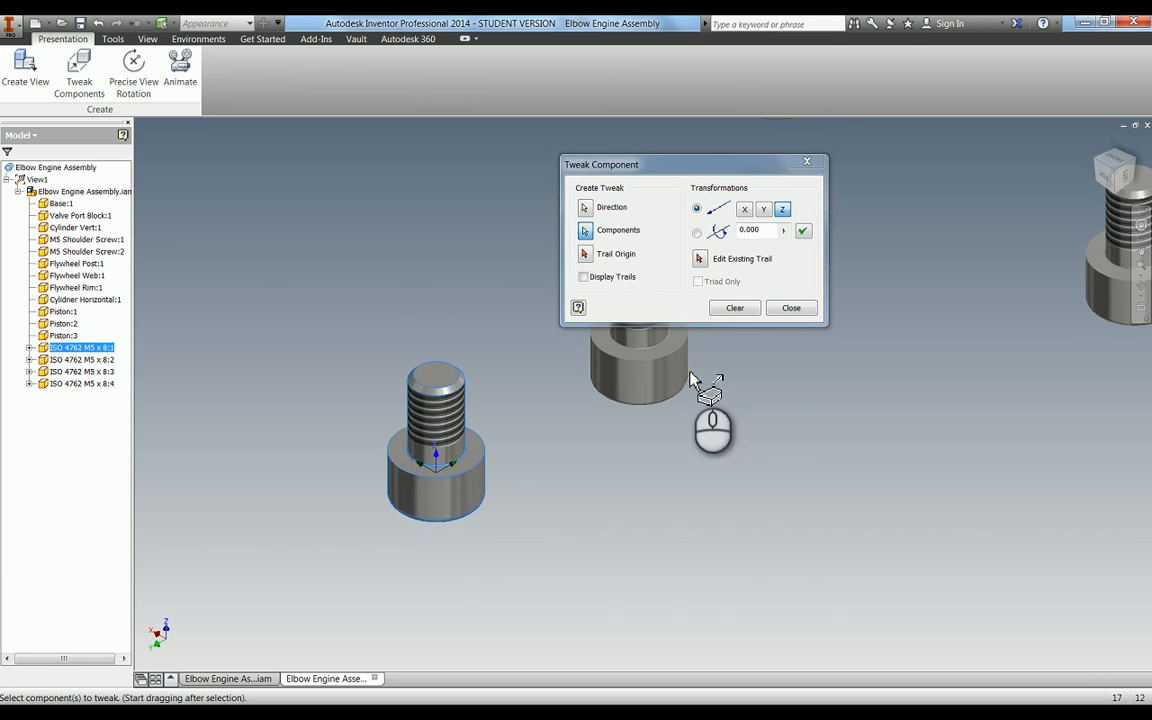
left_click(696, 233)
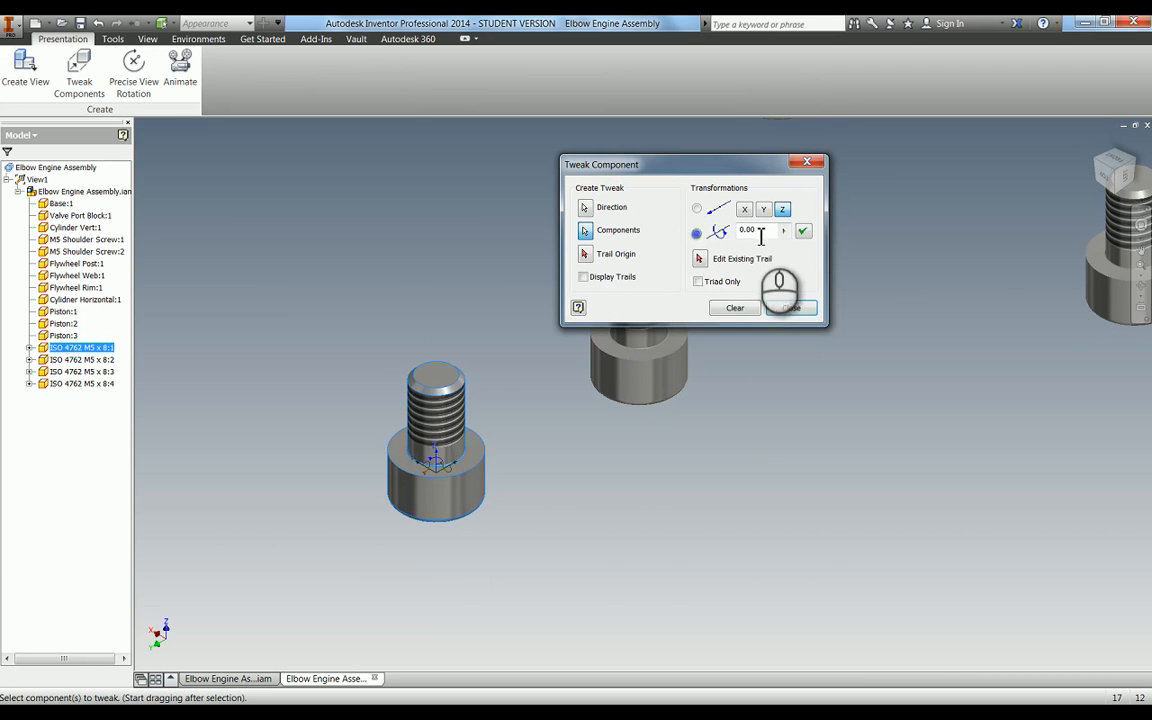
double_click(745, 232)
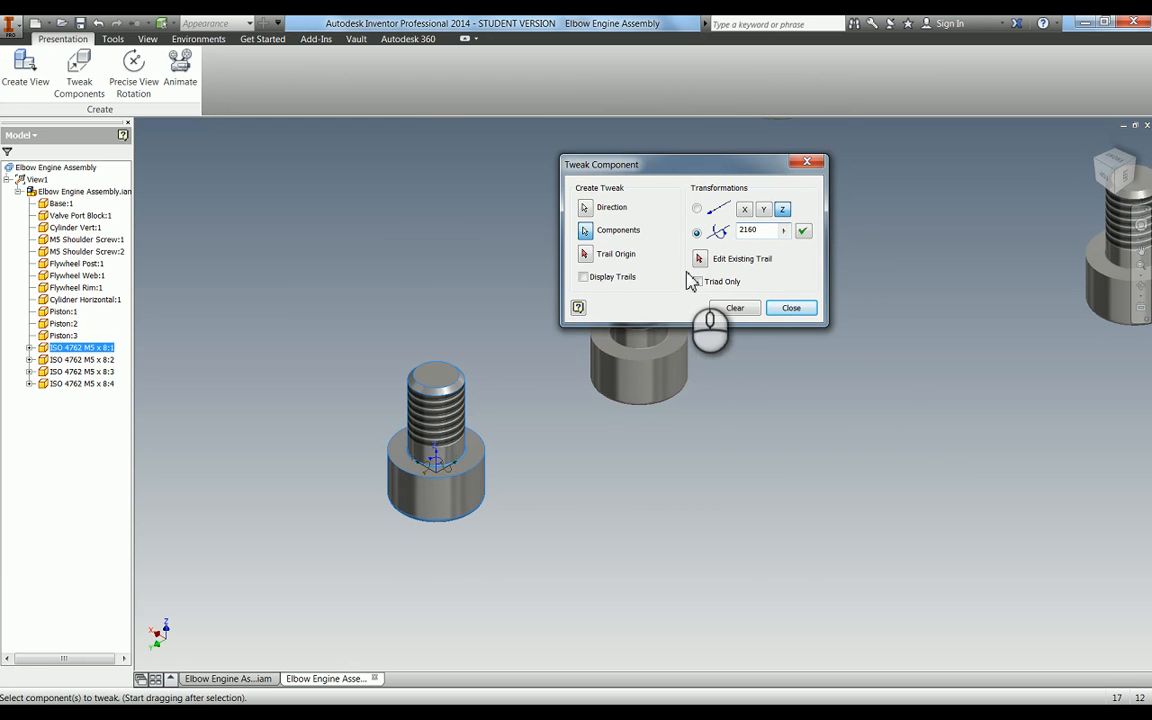
left_click(805, 236)
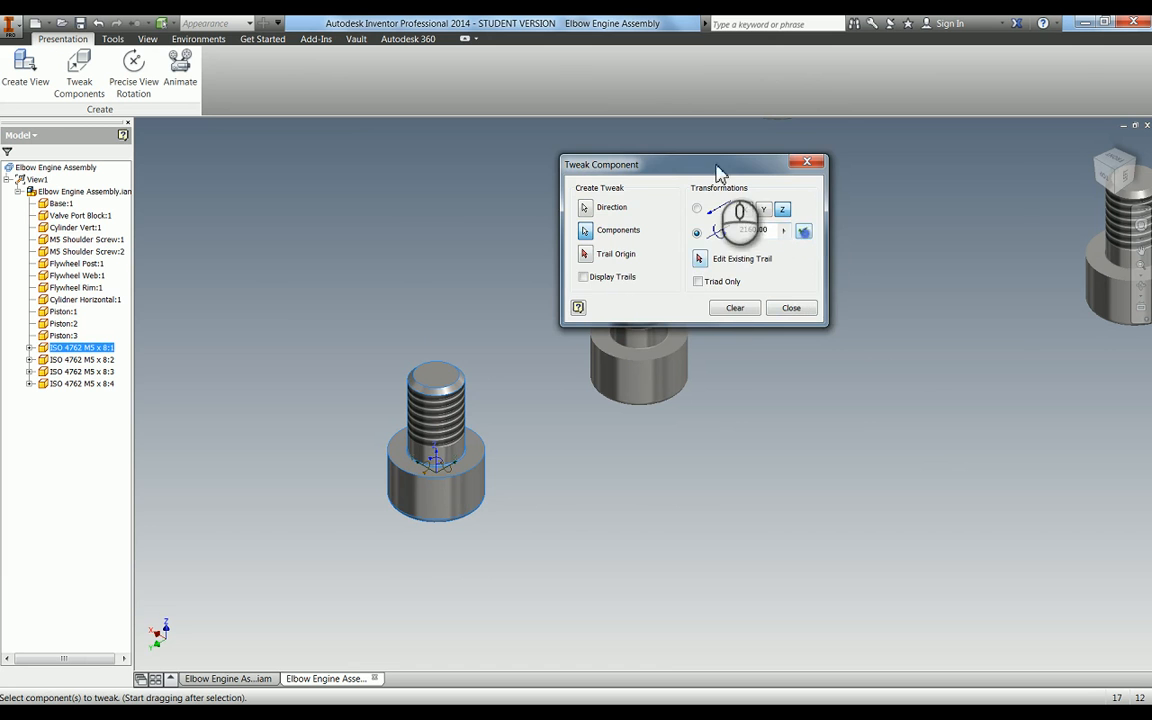
Step: Add a rotational tweak of 2160 degrees about Z to screw ISO 4762 M5 x 8:2, and expand the tweaks listed under screw 8:1
left_click_drag(720, 167, 910, 187)
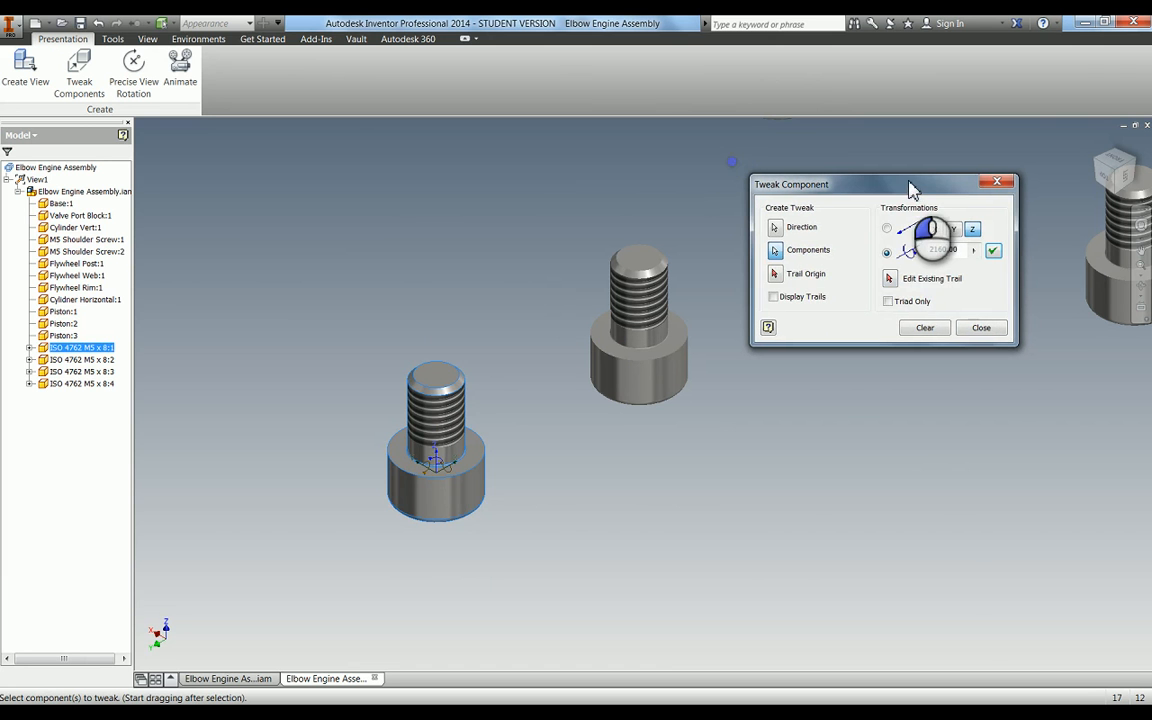
left_click(980, 332)
right_click_drag(340, 470, 375, 306)
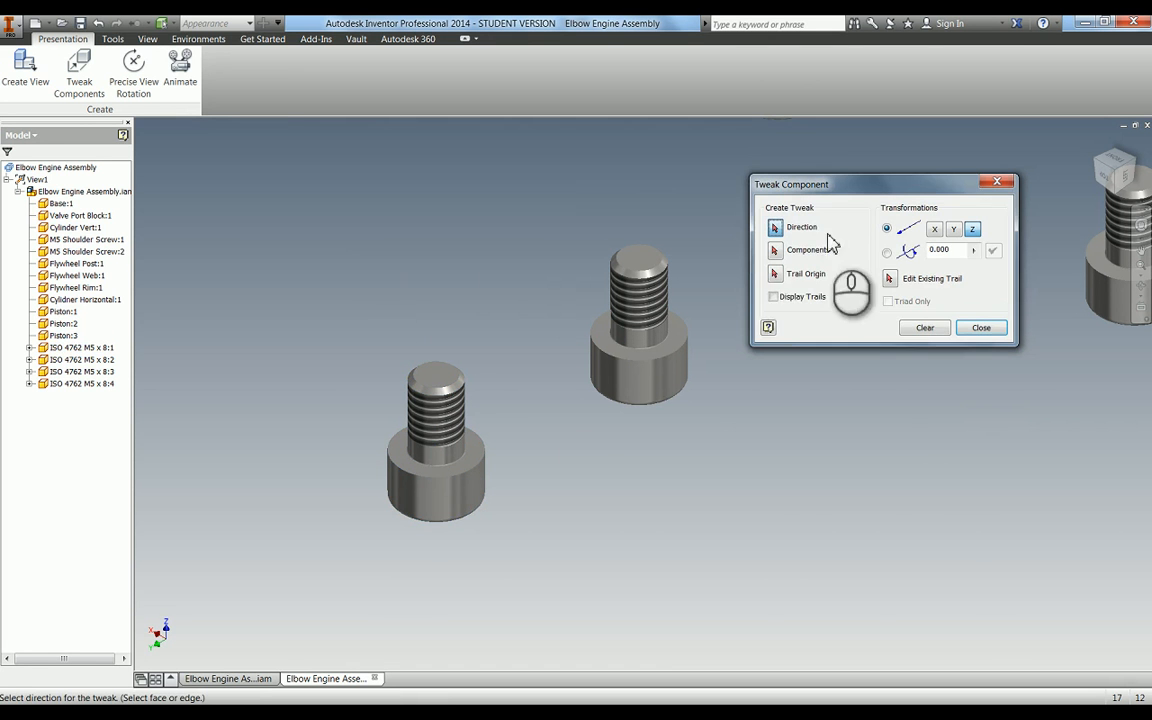
left_click(662, 381)
left_click(886, 252)
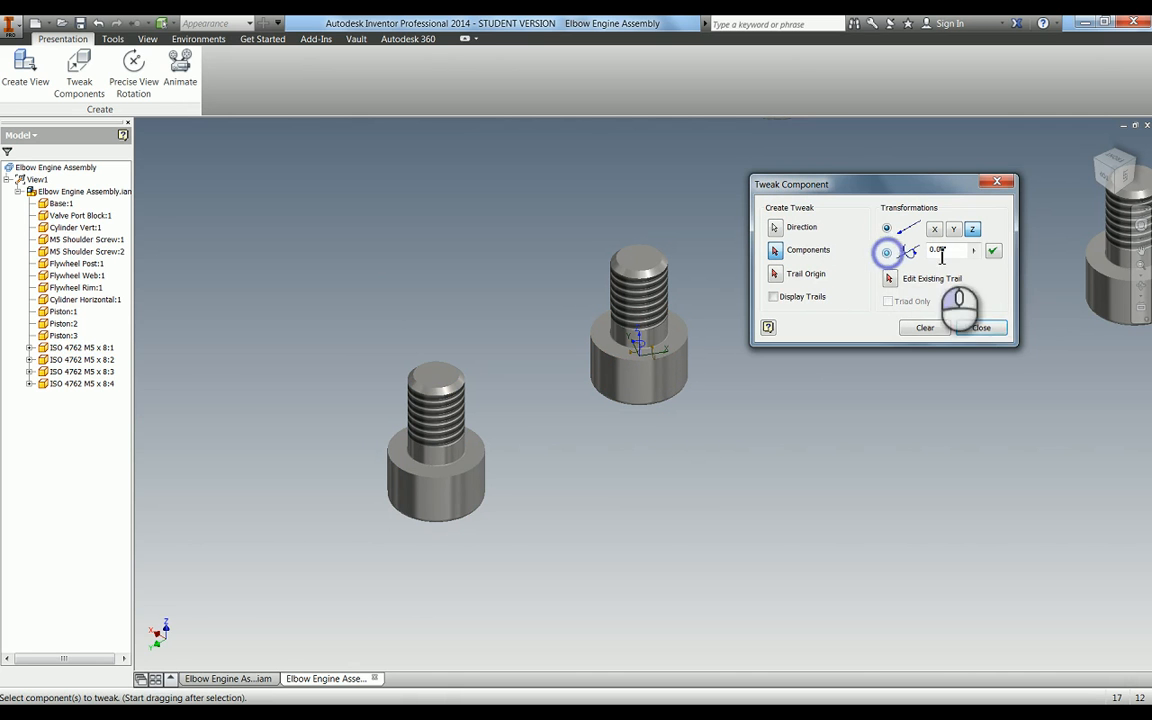
left_click(974, 250)
left_click(1025, 264)
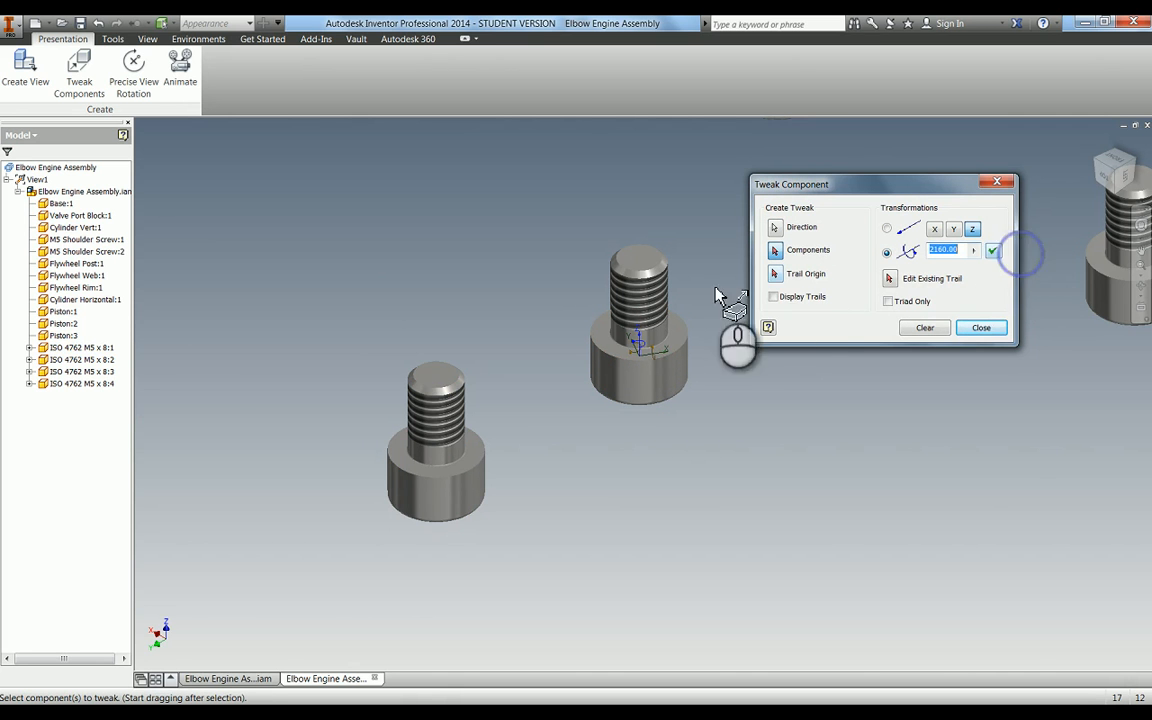
left_click(665, 300)
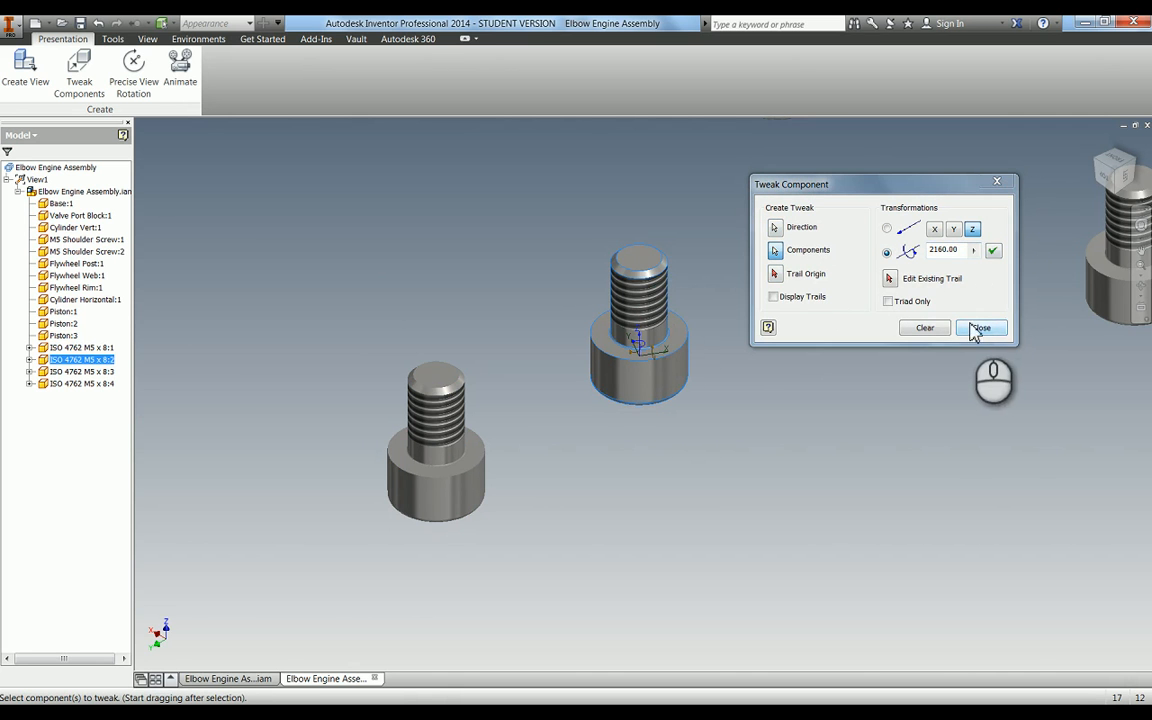
left_click(978, 328)
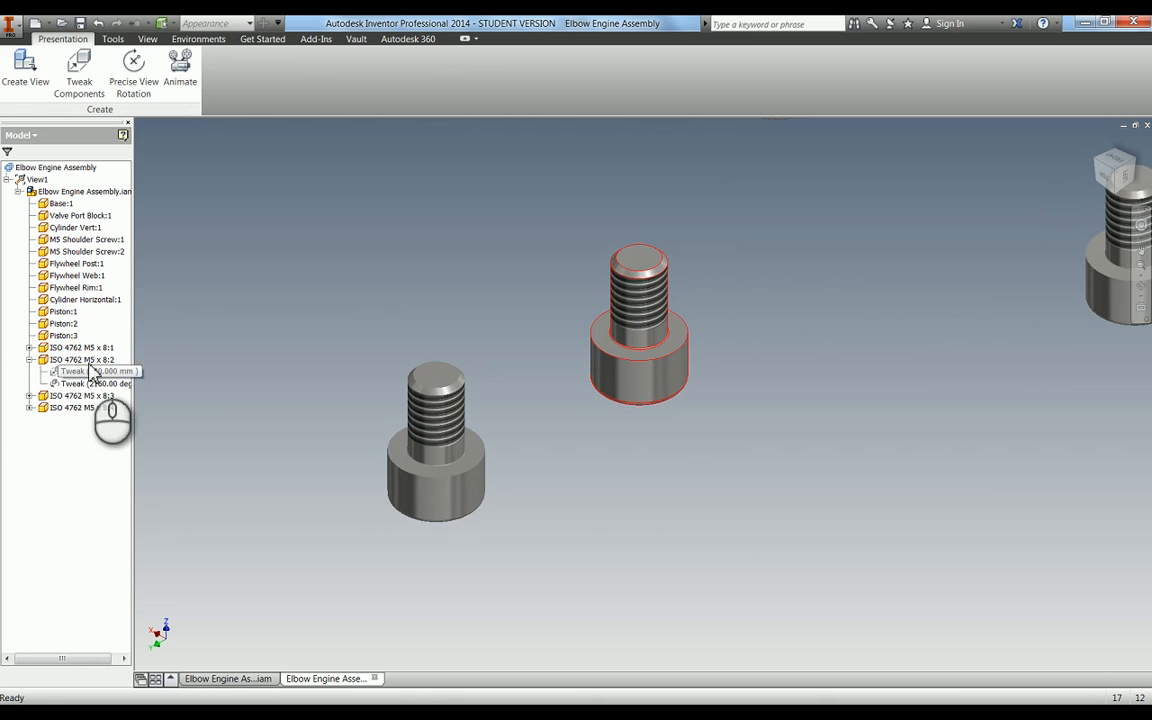
left_click(29, 347)
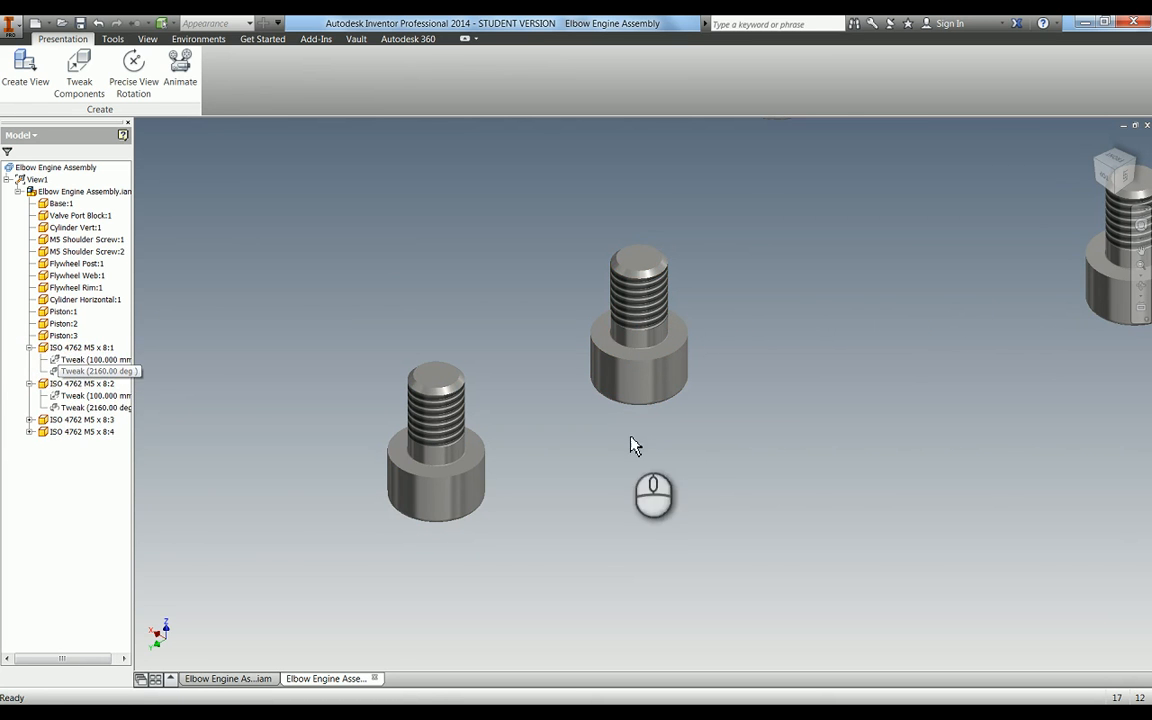
Step: Add a rotational tweak of 2160 degrees about Z to screw ISO 4762 M5 x 8:3, using its head as direction reference
middle_click_drag(766, 422, 471, 442)
scroll(762, 352, "up", 3)
middle_click_drag(758, 350, 648, 440)
key("t")
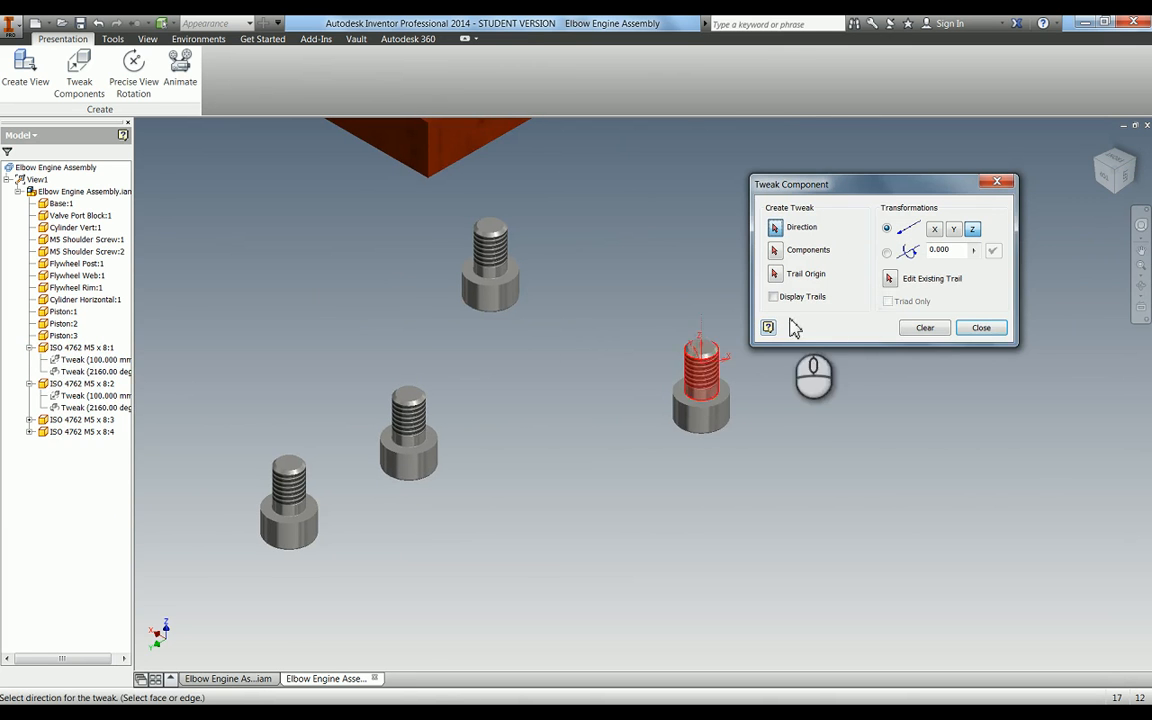
left_click(775, 298)
scroll(692, 397, "down", 3)
left_click(708, 422)
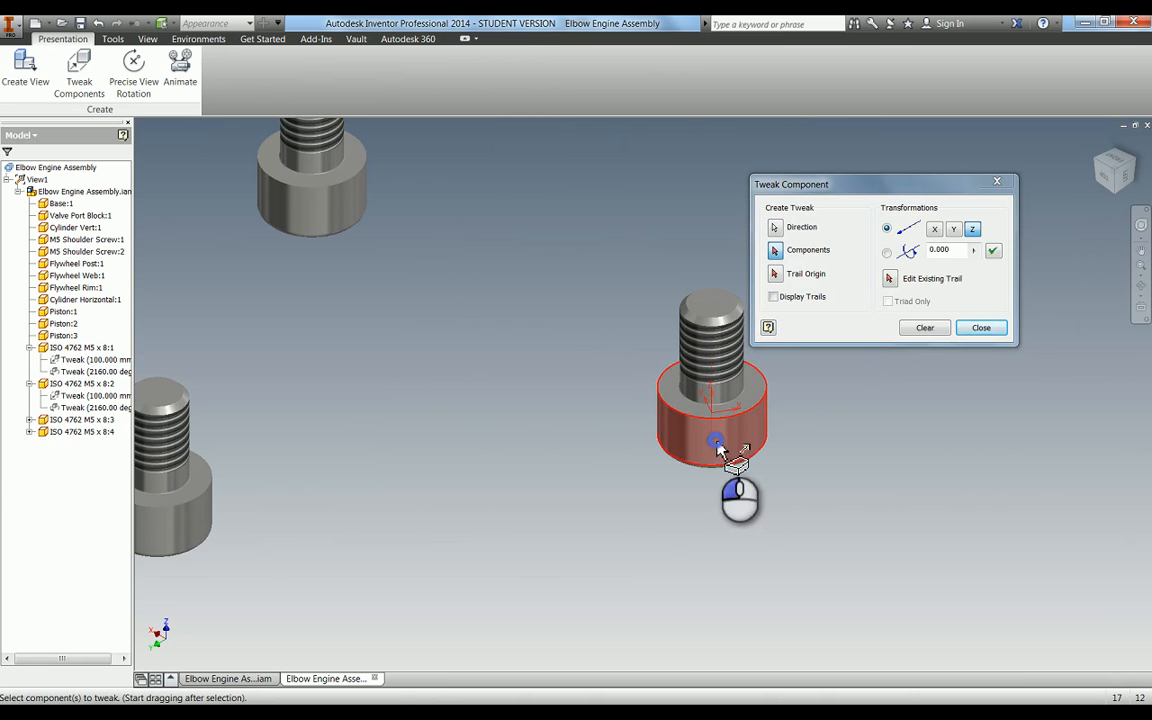
left_click(886, 252)
left_click(975, 250)
left_click(955, 265)
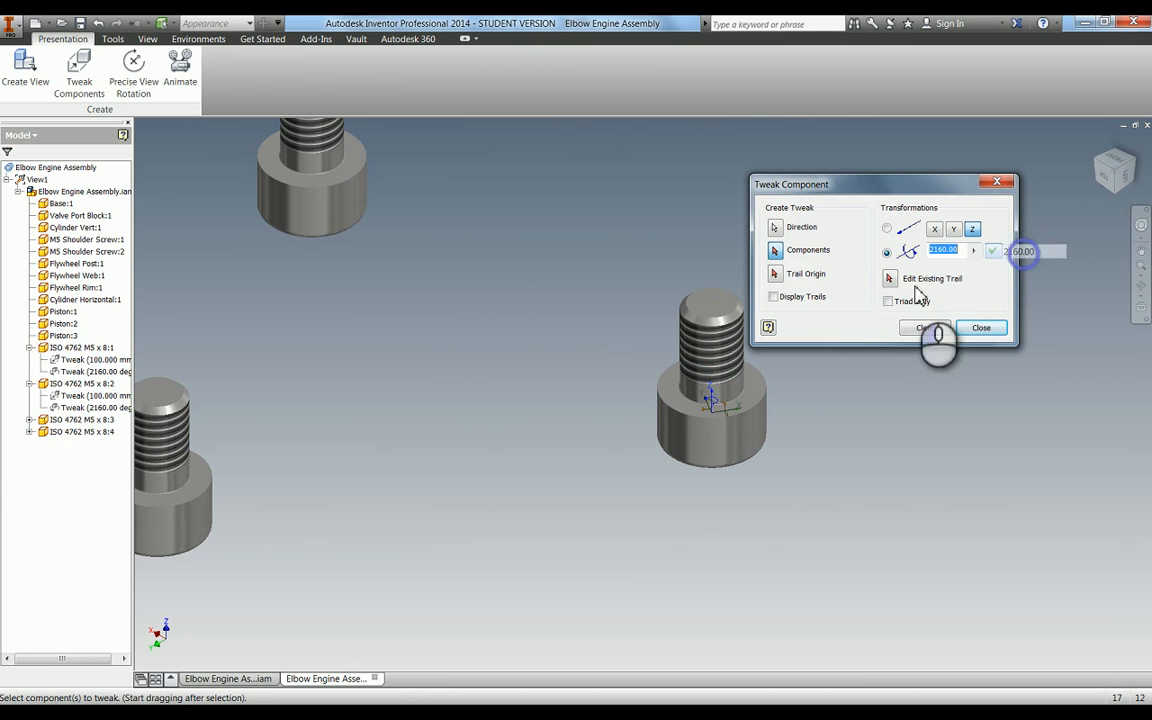
left_click(750, 365)
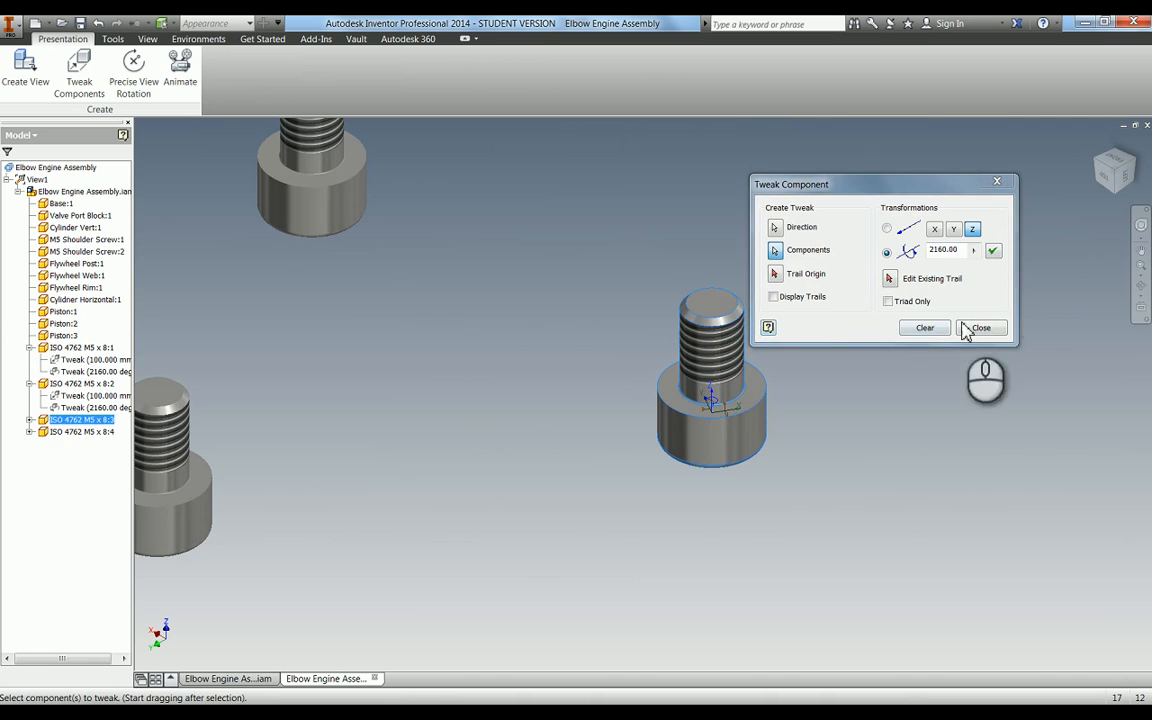
left_click(992, 250)
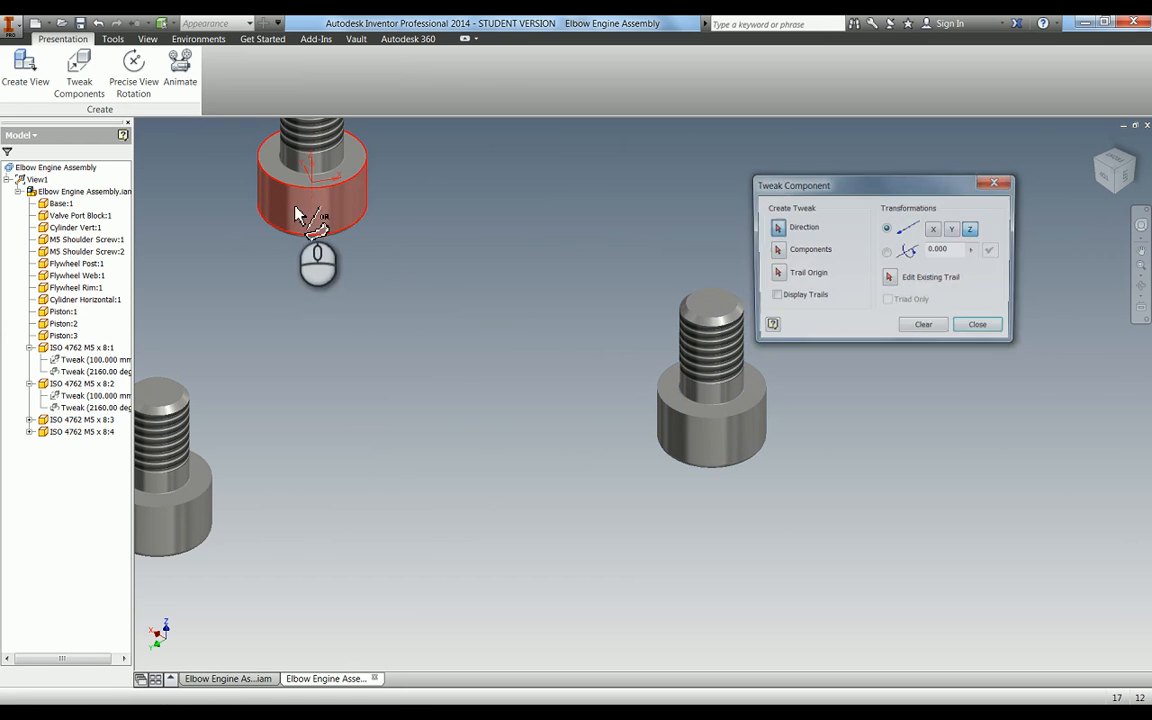
Step: Add a rotational tweak of 2160 degrees about Z to screw ISO 4762 M5 x 8:4, and expand the tweaks under screws 8:3 and 8:4
left_click(308, 168)
left_click(887, 251)
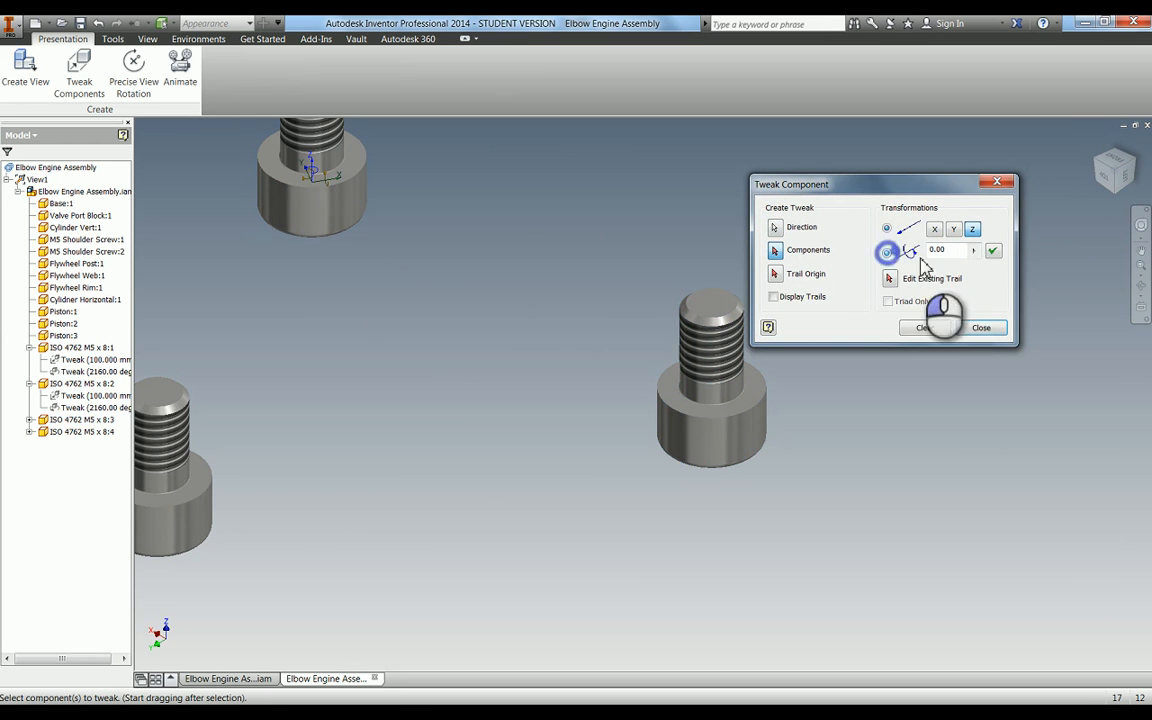
left_click(974, 250)
left_click(1016, 252)
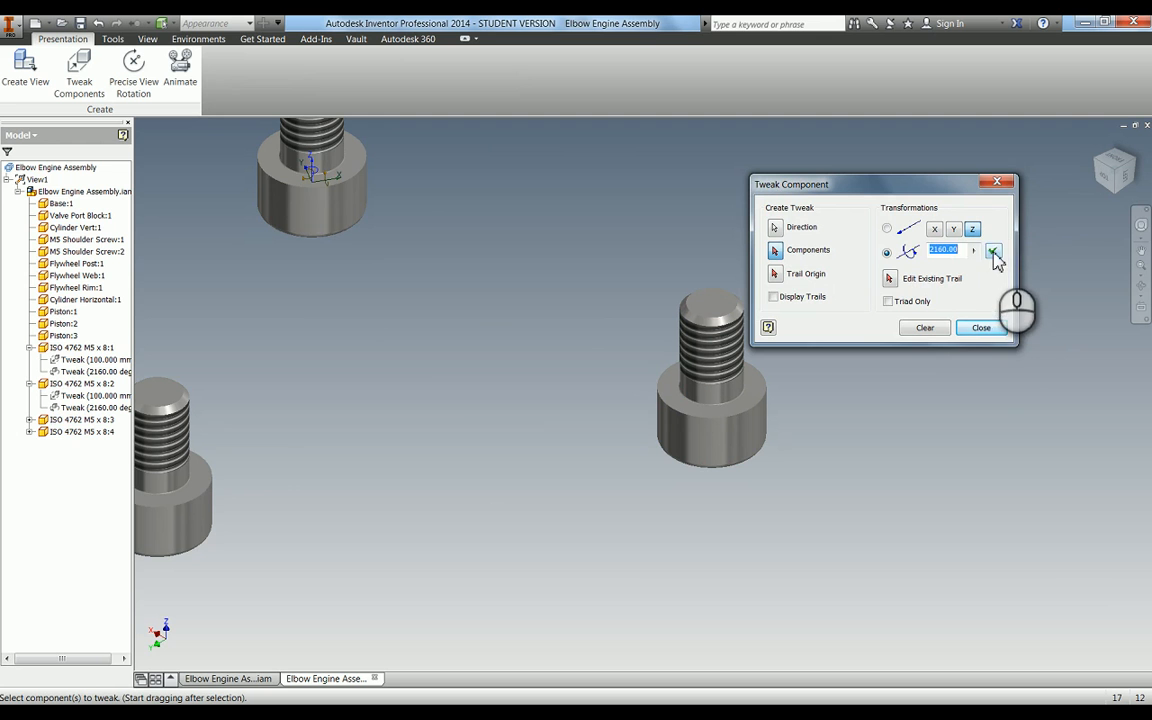
left_click(305, 148)
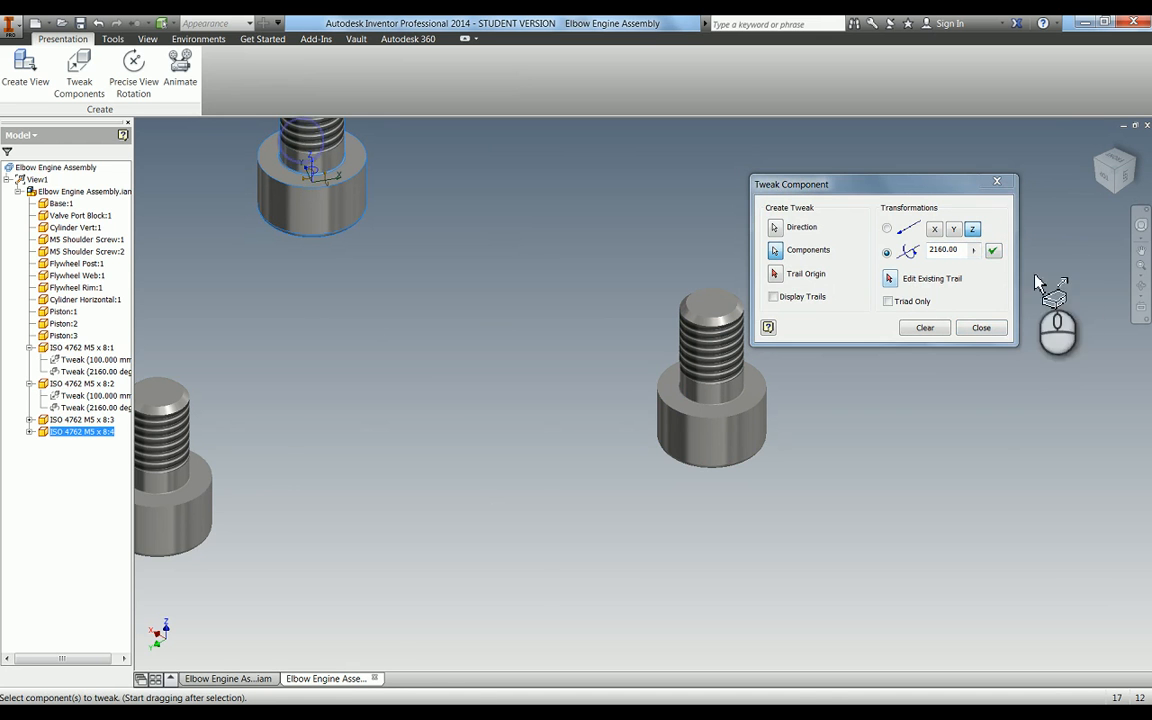
left_click(991, 252)
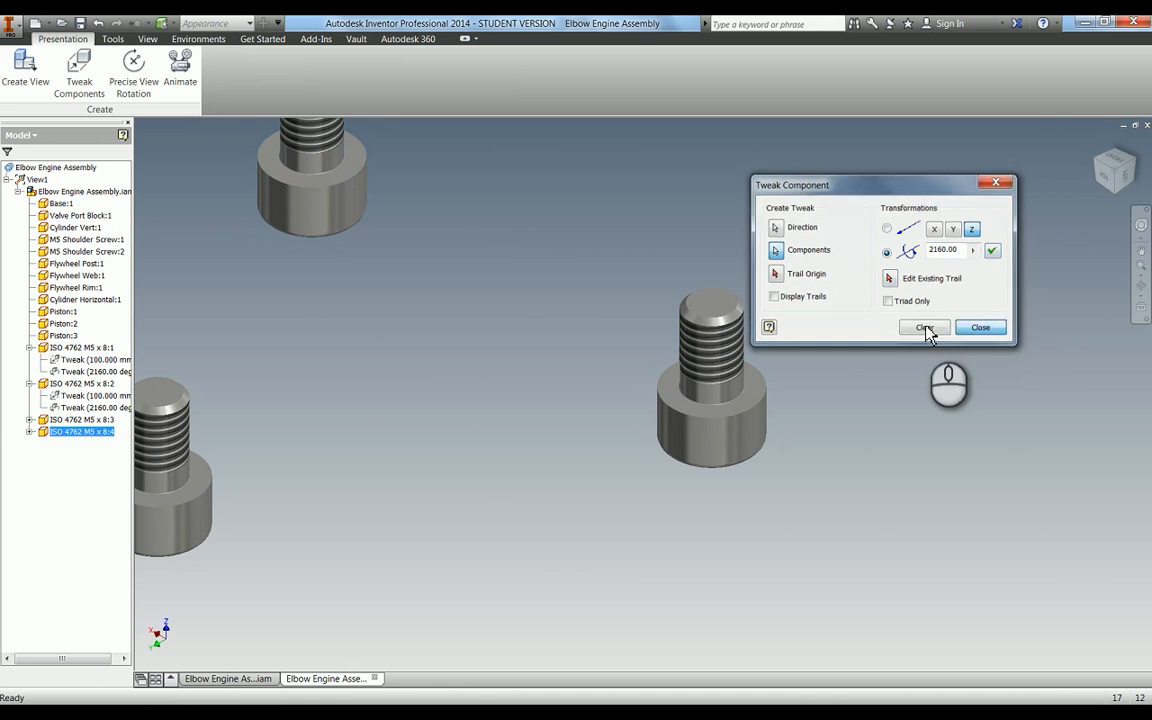
left_click(984, 332)
left_click(34, 432)
left_click(31, 419)
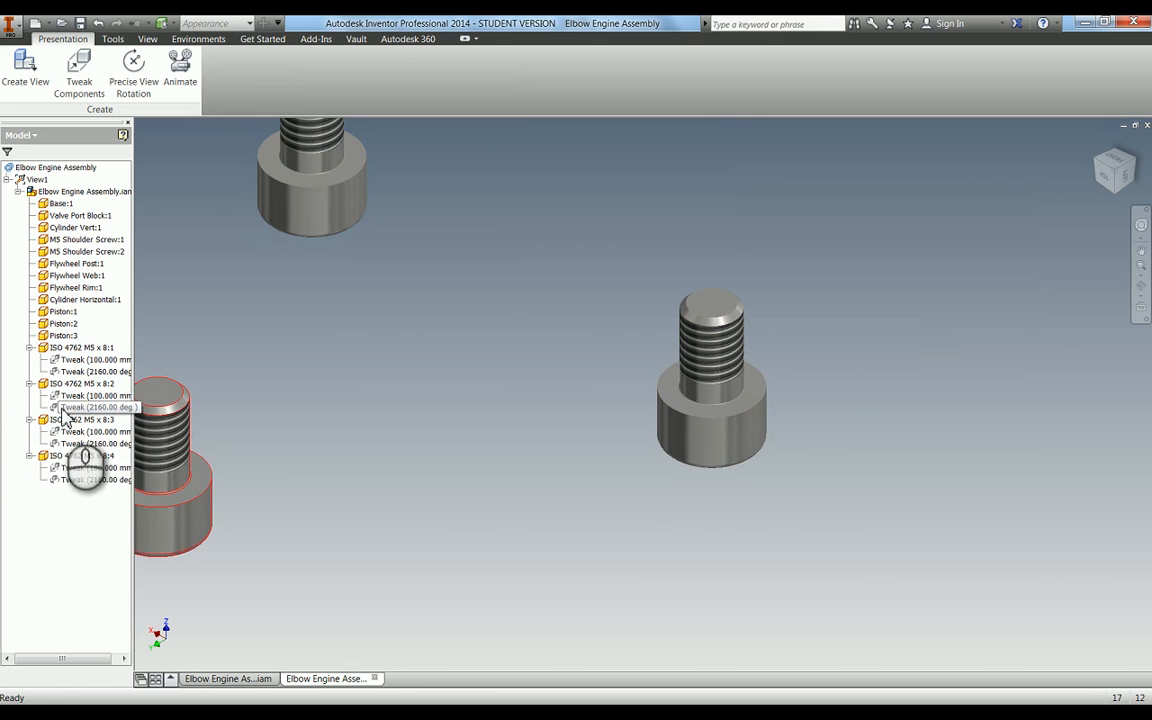
Step: Show the animation sequence of the screw tweaks, play it forward, and stop the playback
scroll(378, 375, "up", 3)
middle_click_drag(378, 375, 533, 378)
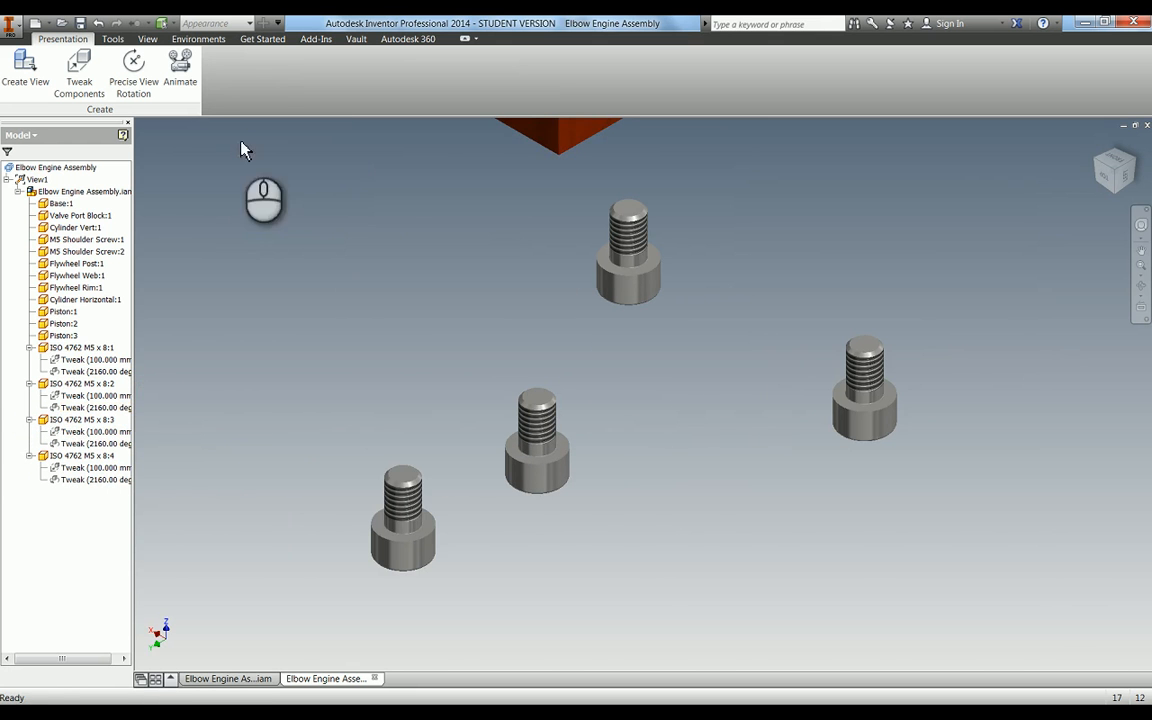
left_click(190, 88)
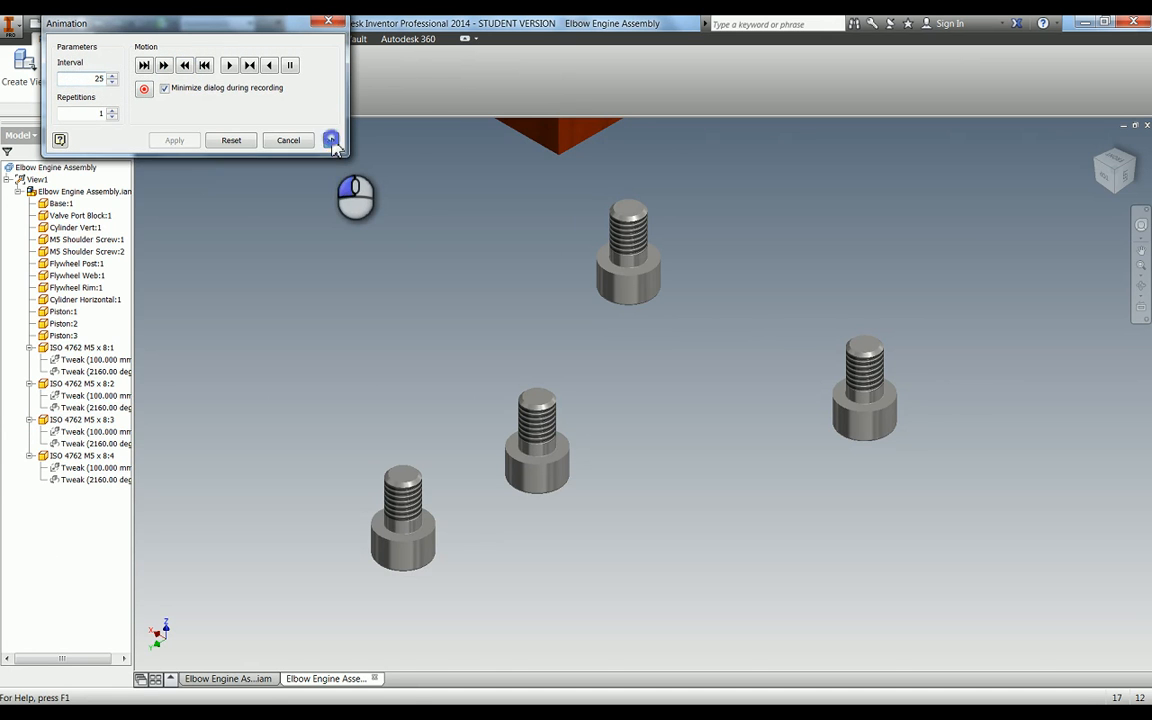
left_click(331, 140)
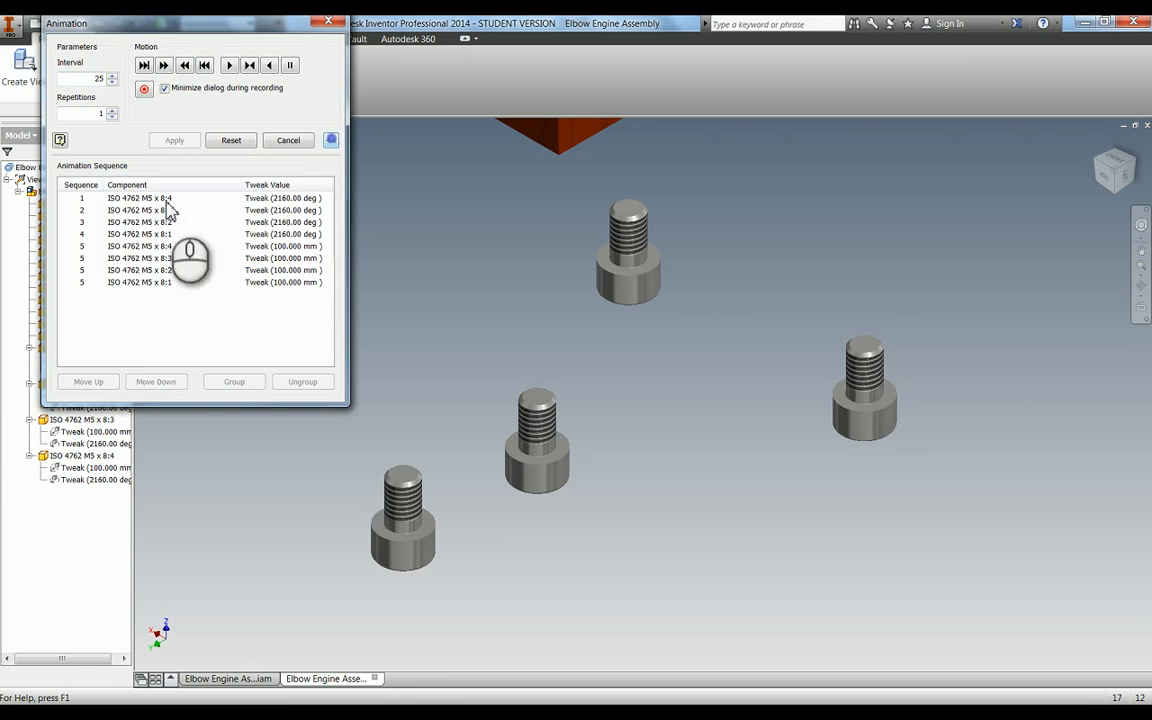
left_click(229, 66)
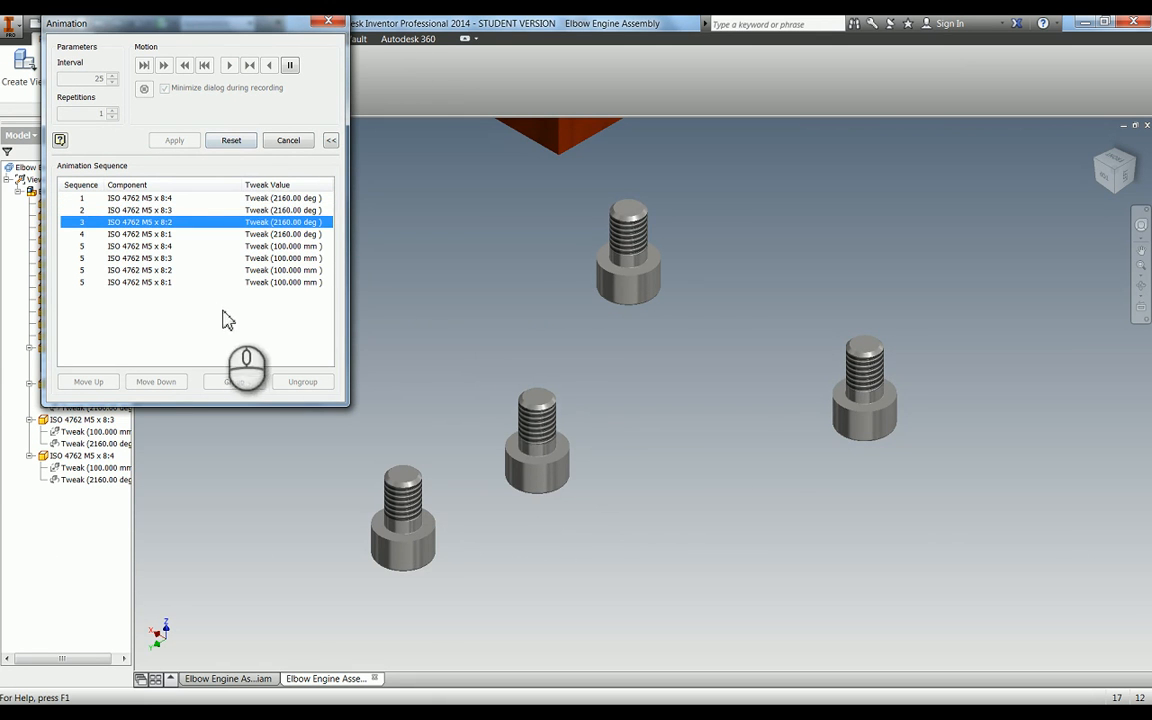
left_click(290, 66)
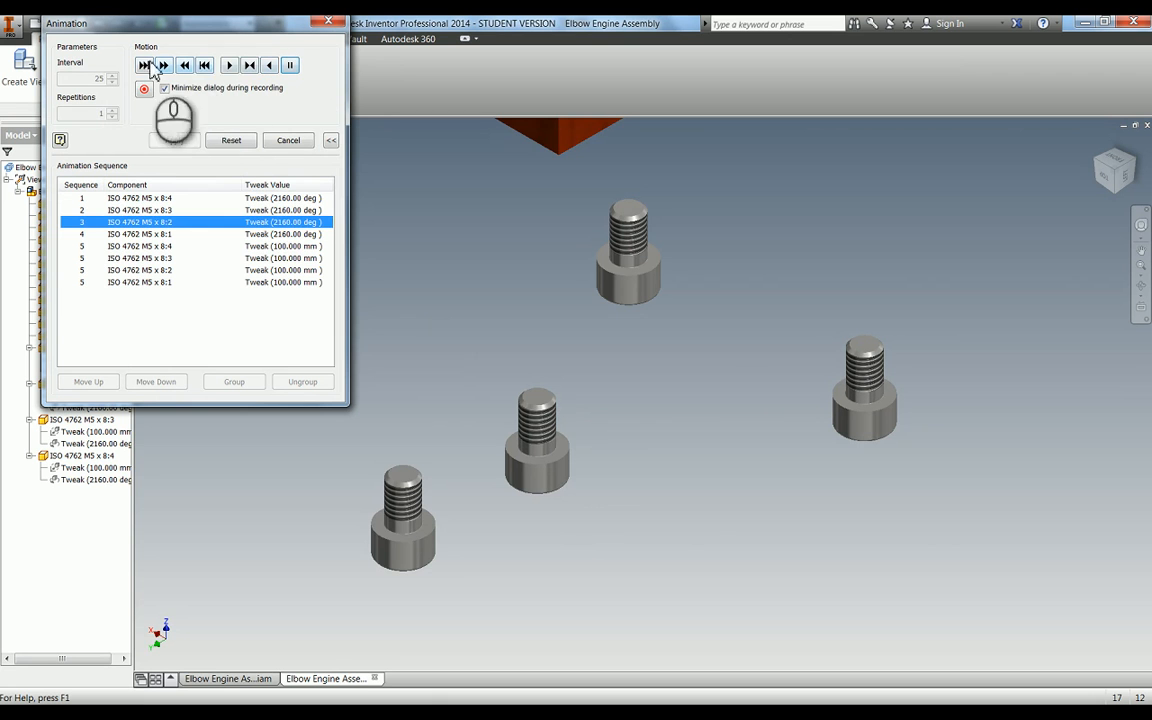
left_click(128, 282)
left_click(128, 197)
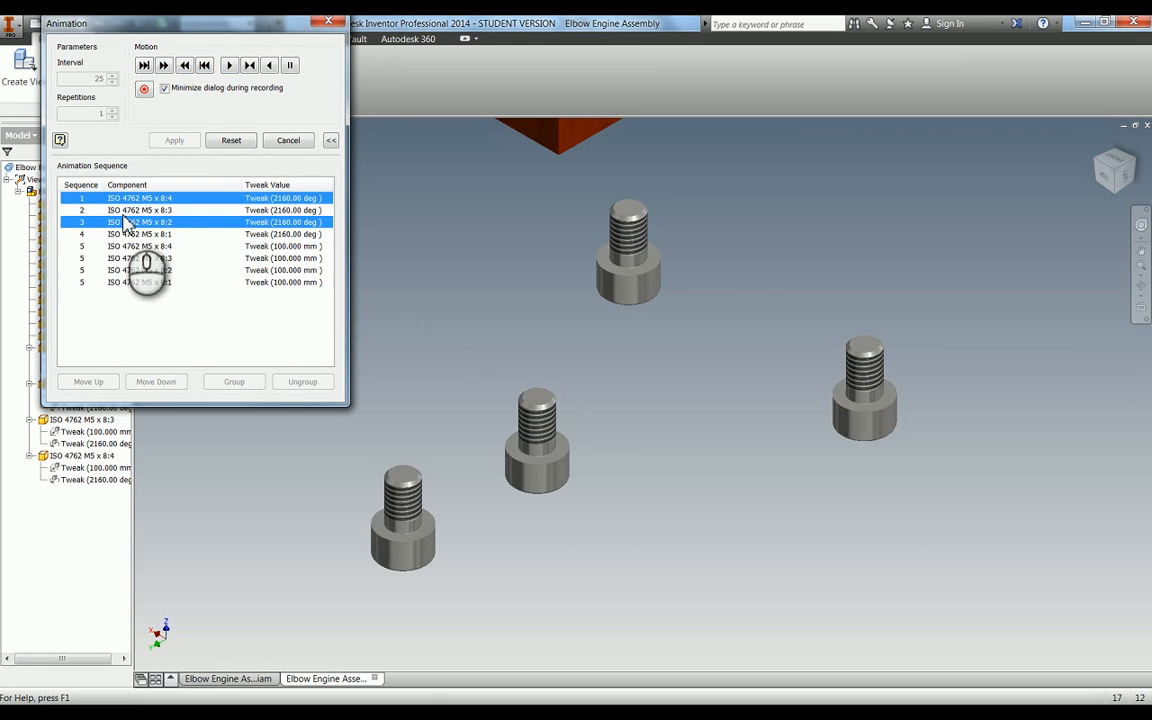
left_click(128, 284, "shift")
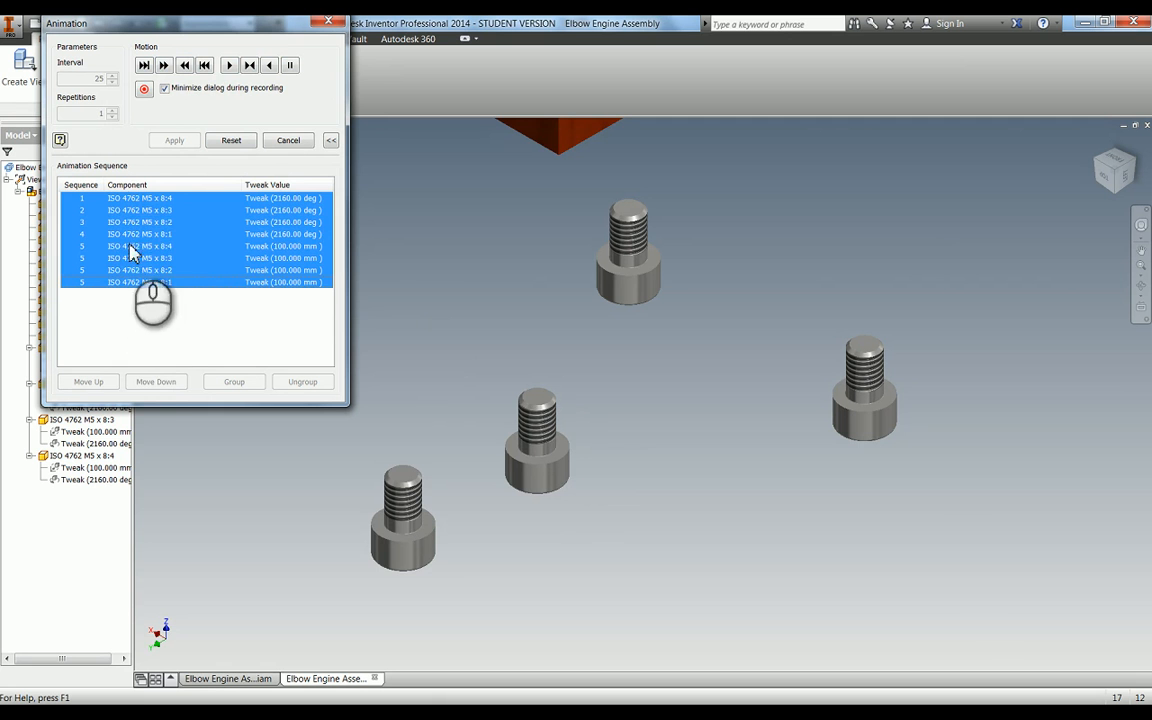
left_click(144, 292)
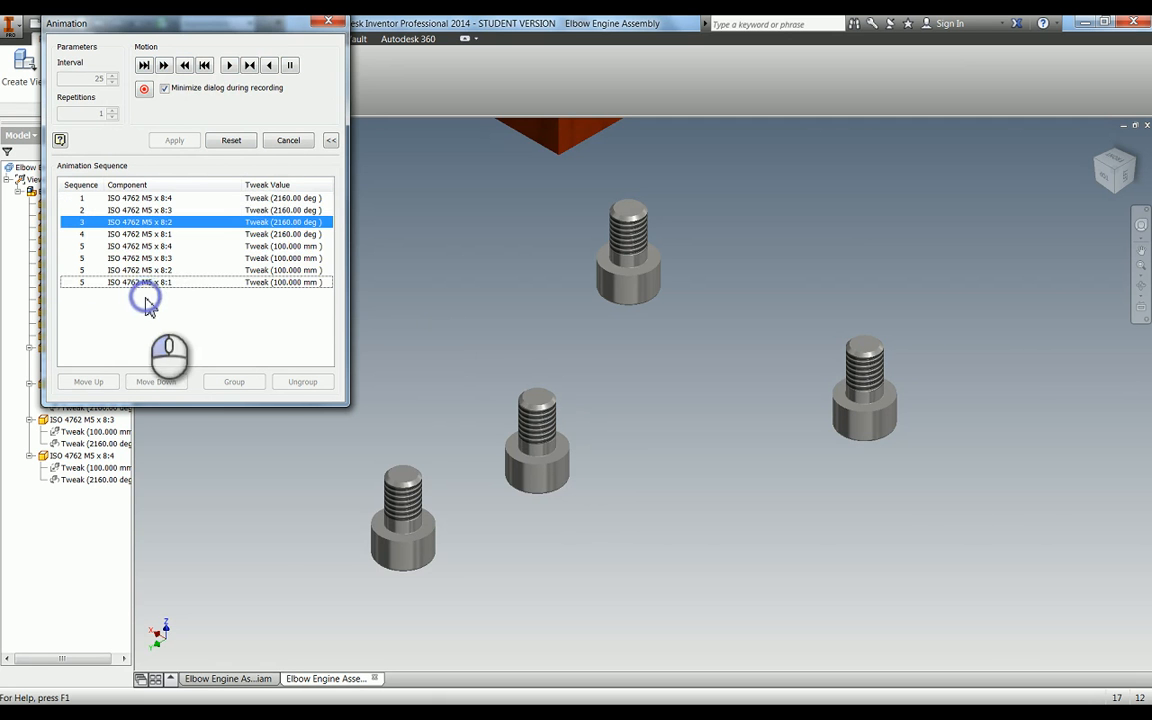
left_click(287, 142)
Step: Group all eight screw tweaks, rotational and linear, into a single animation sequence and apply the change
left_click(180, 70)
left_click(336, 140)
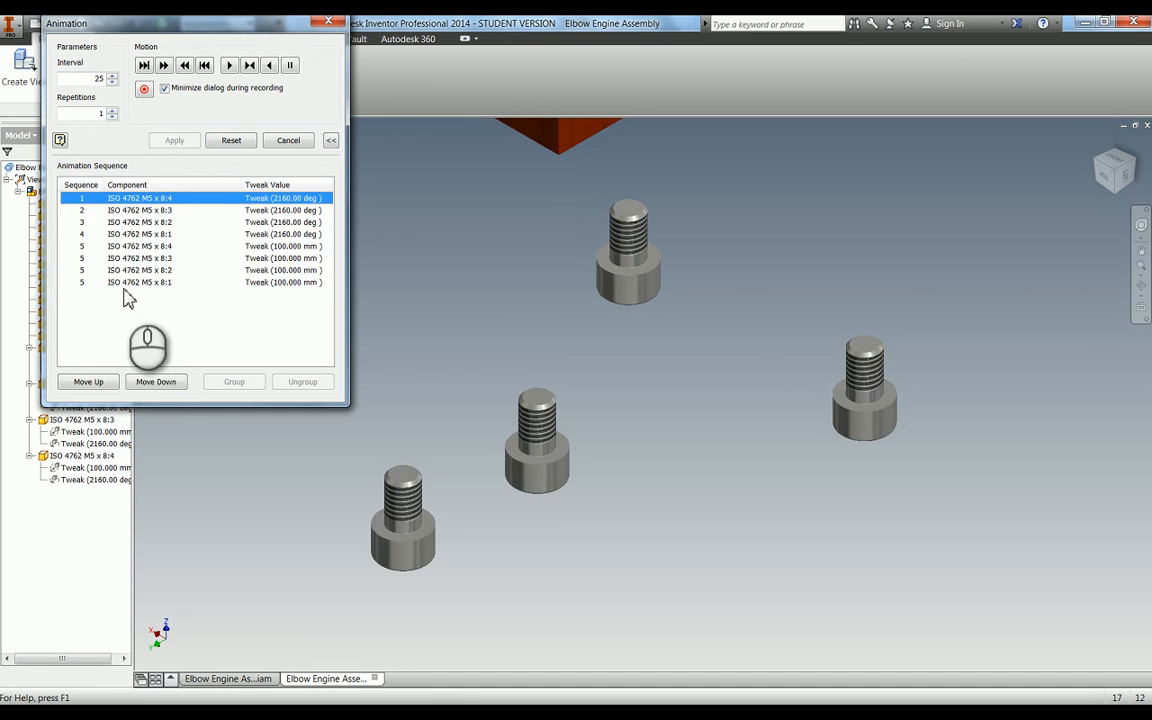
left_click(125, 284, "shift")
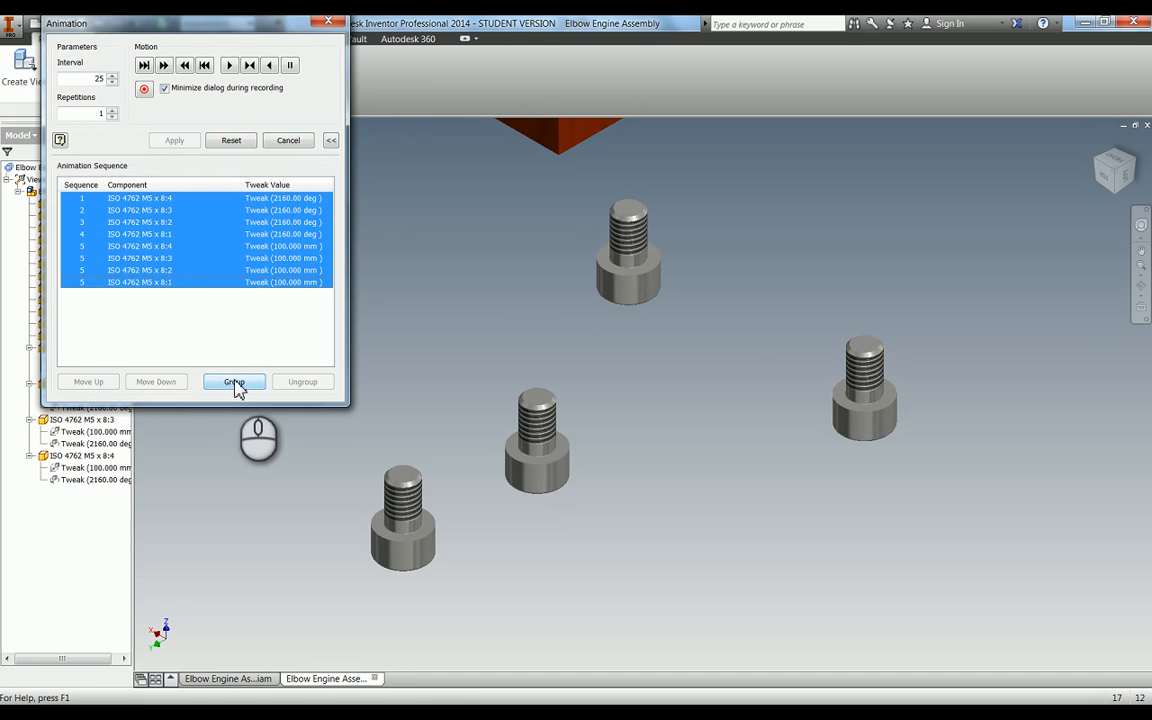
left_click(234, 383)
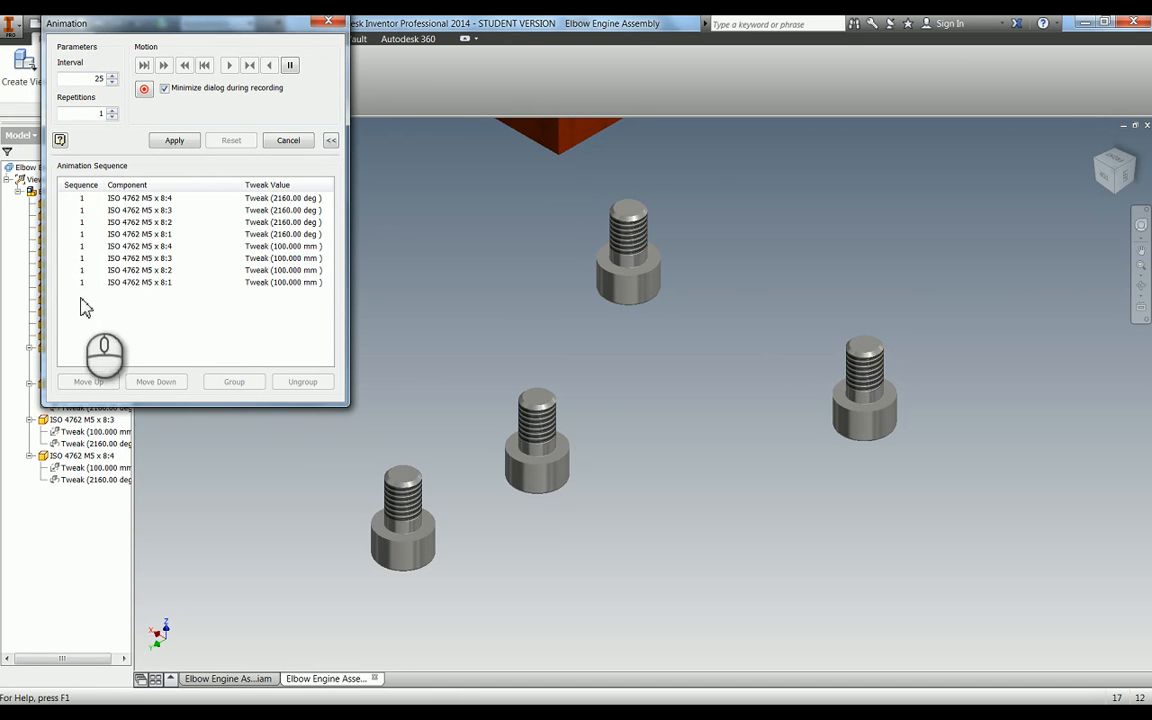
left_click(175, 140)
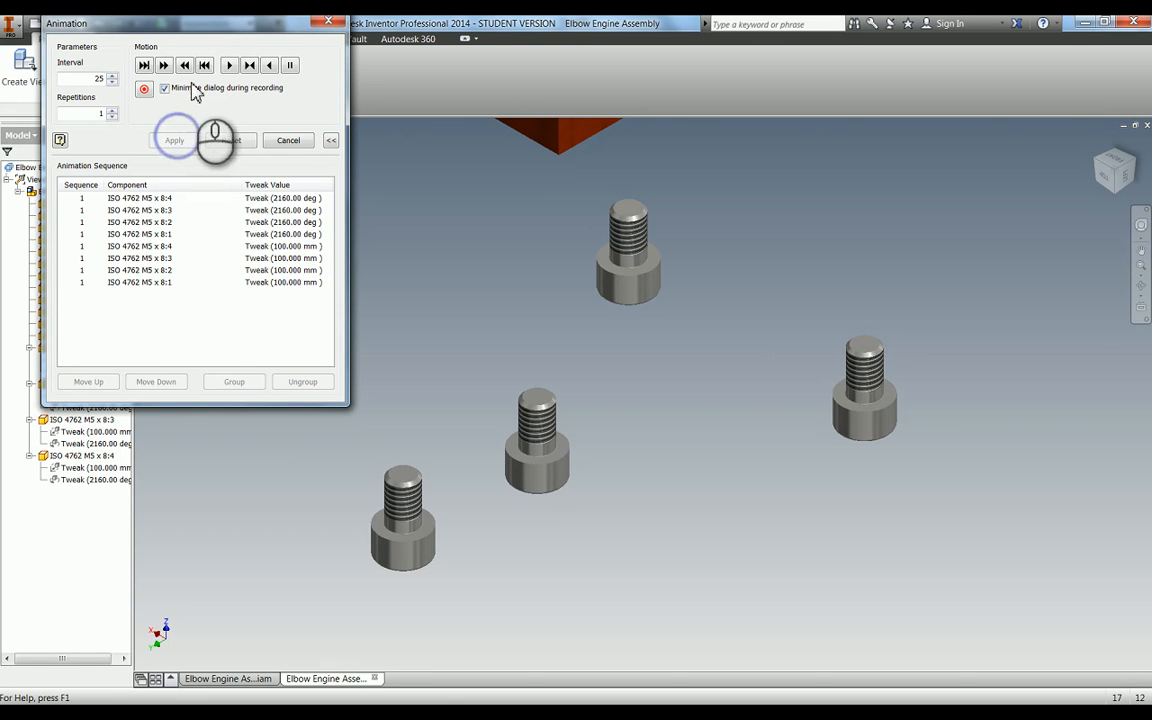
Step: Play the grouped animation forward and in reverse, watching from below the base, and examine one withdrawn screw up close
left_click(229, 66)
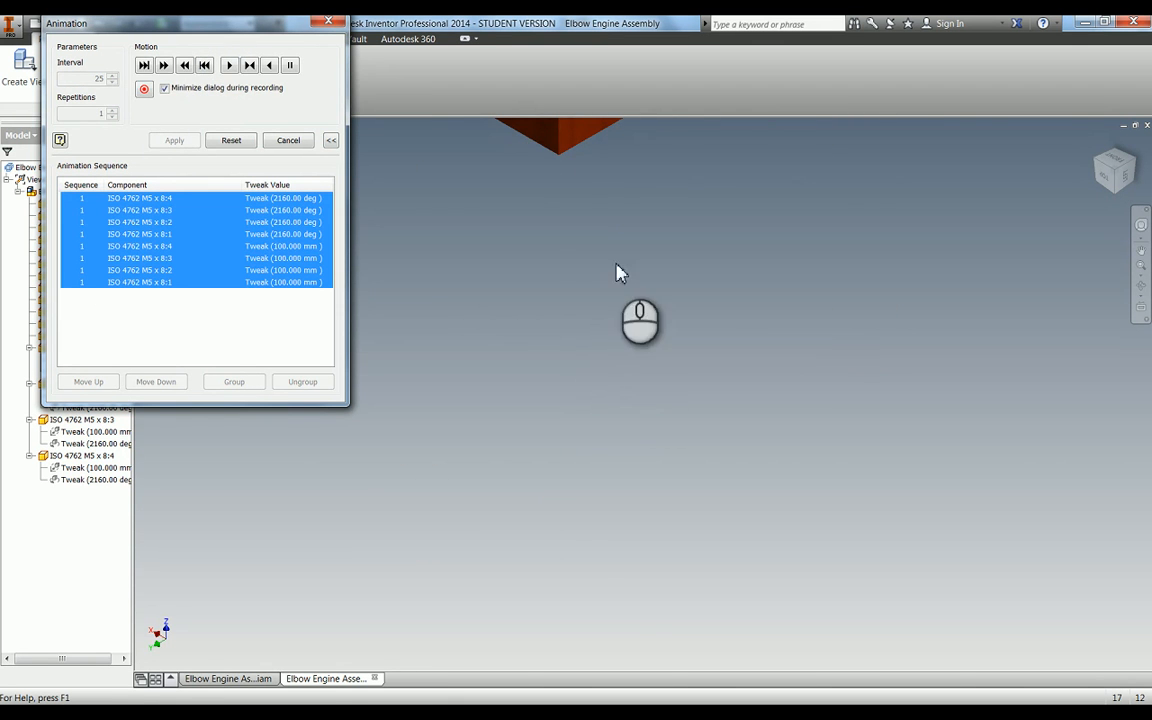
middle_click_drag(617, 270, 617, 540)
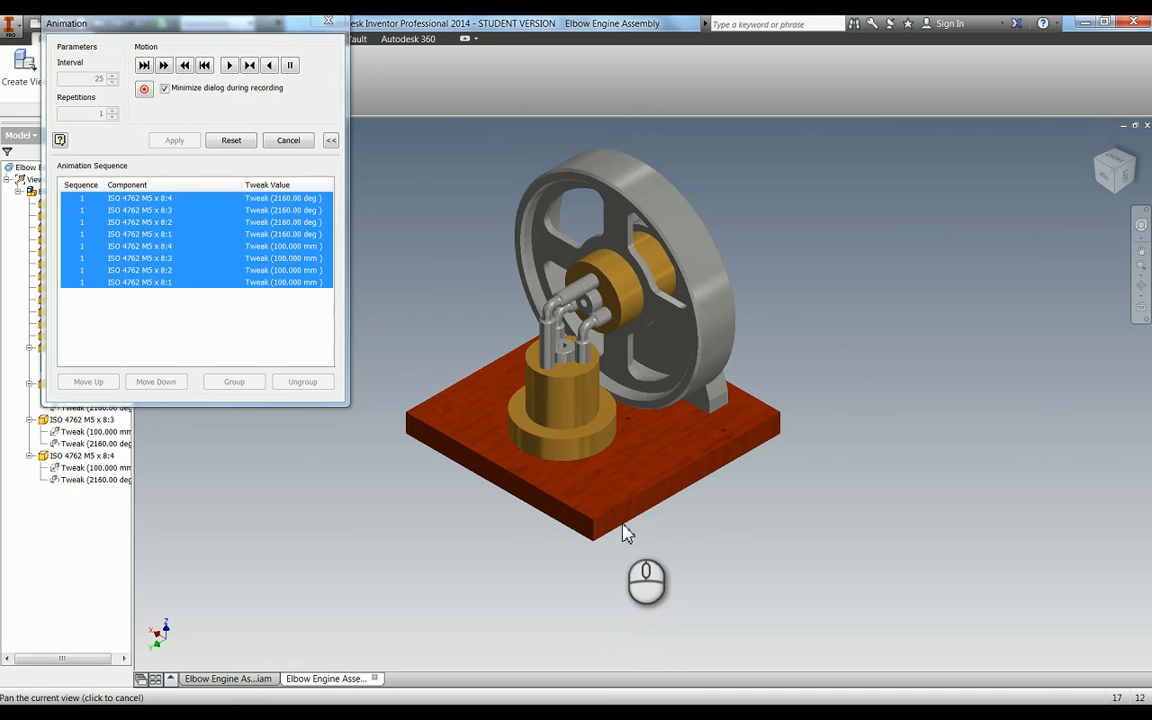
key("F4")
left_click_drag(648, 527, 645, 432)
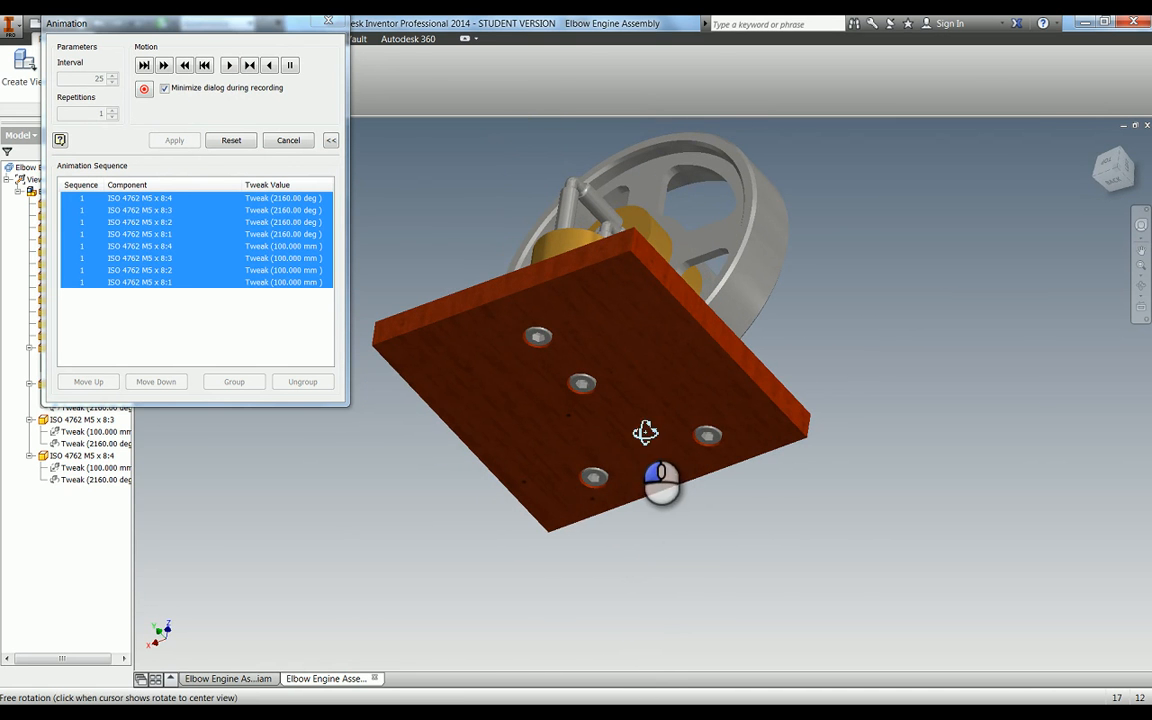
left_click(270, 66)
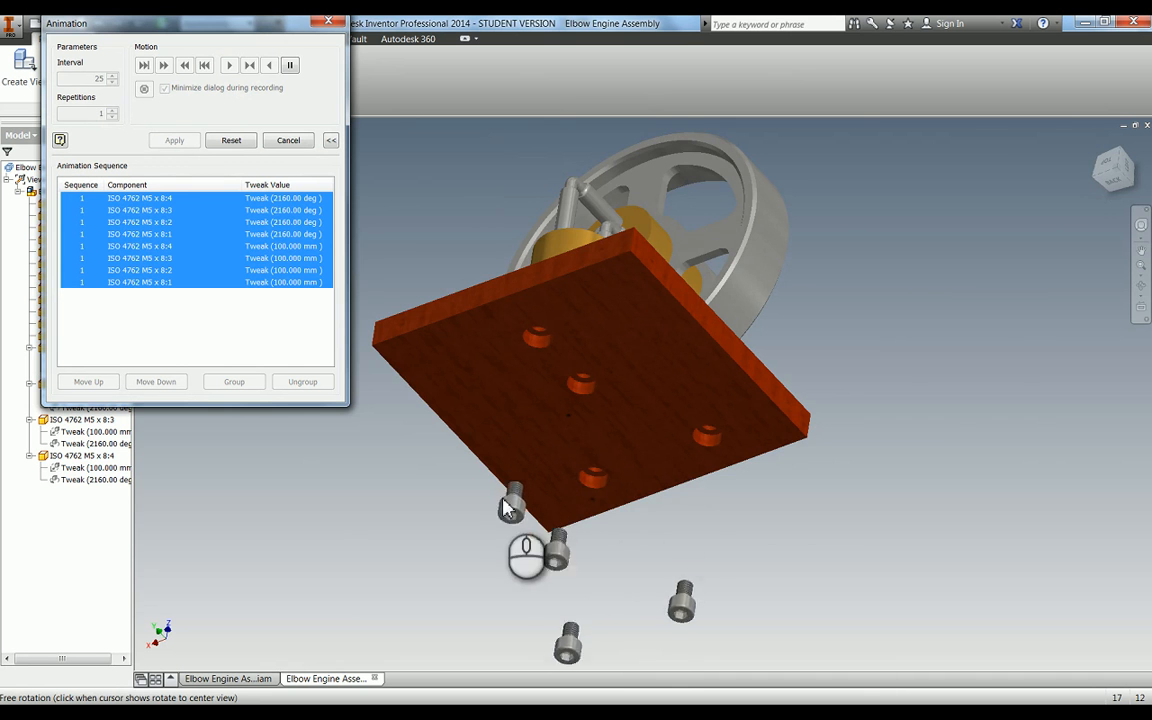
scroll(515, 600, "up", 5)
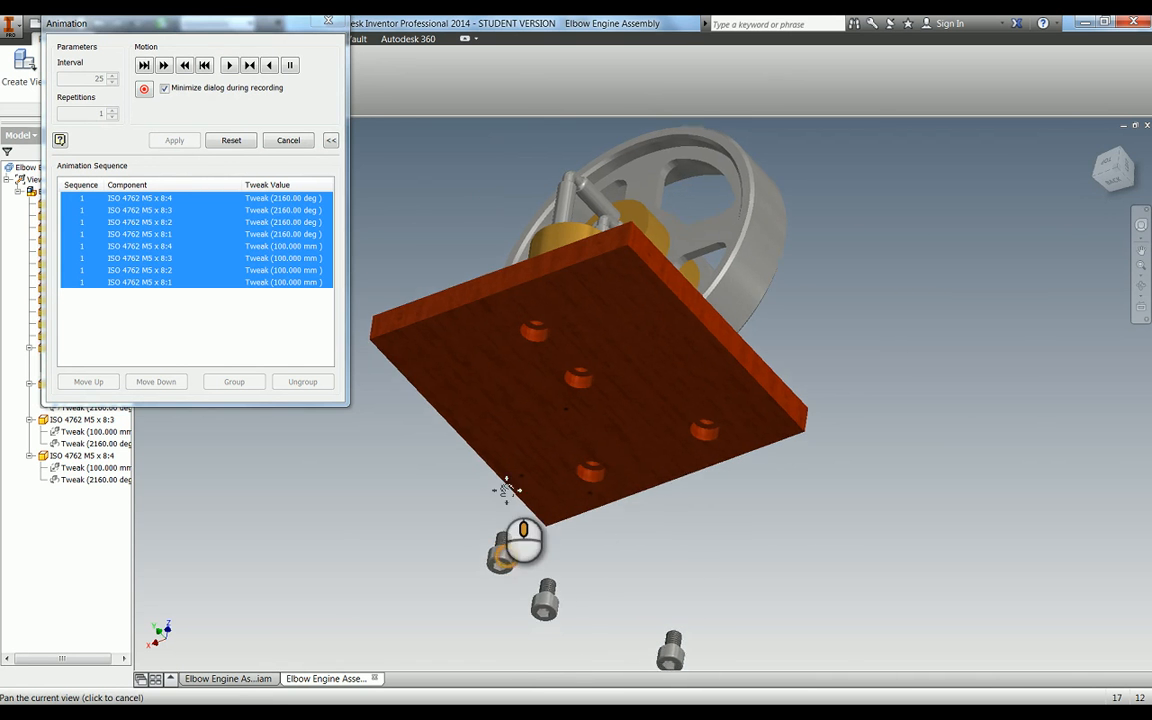
scroll(478, 497, "up", 2)
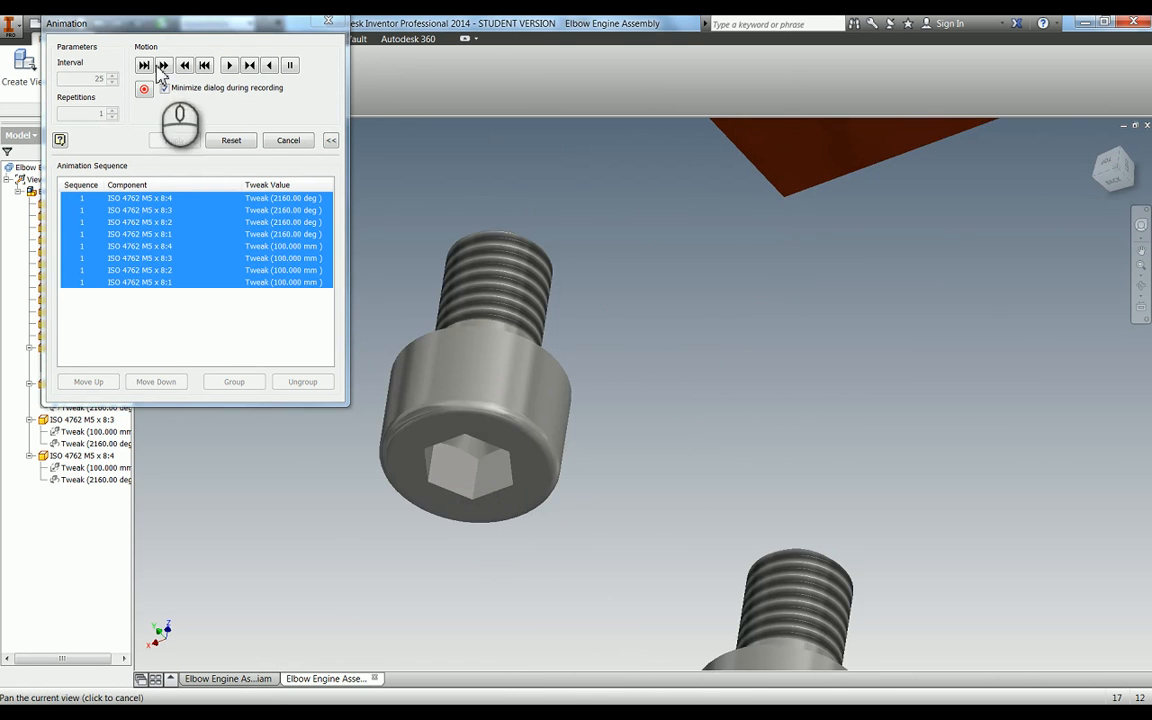
Step: Play the grouped screw animation again and close the animation controls
left_click(229, 66)
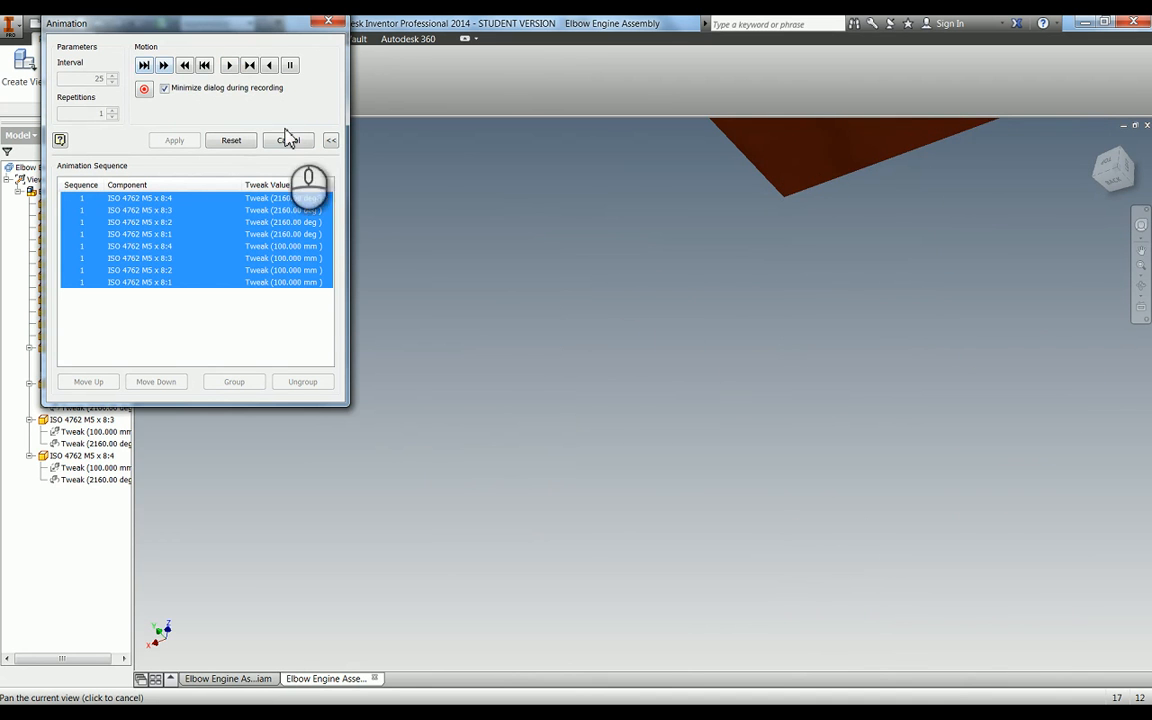
left_click(229, 66)
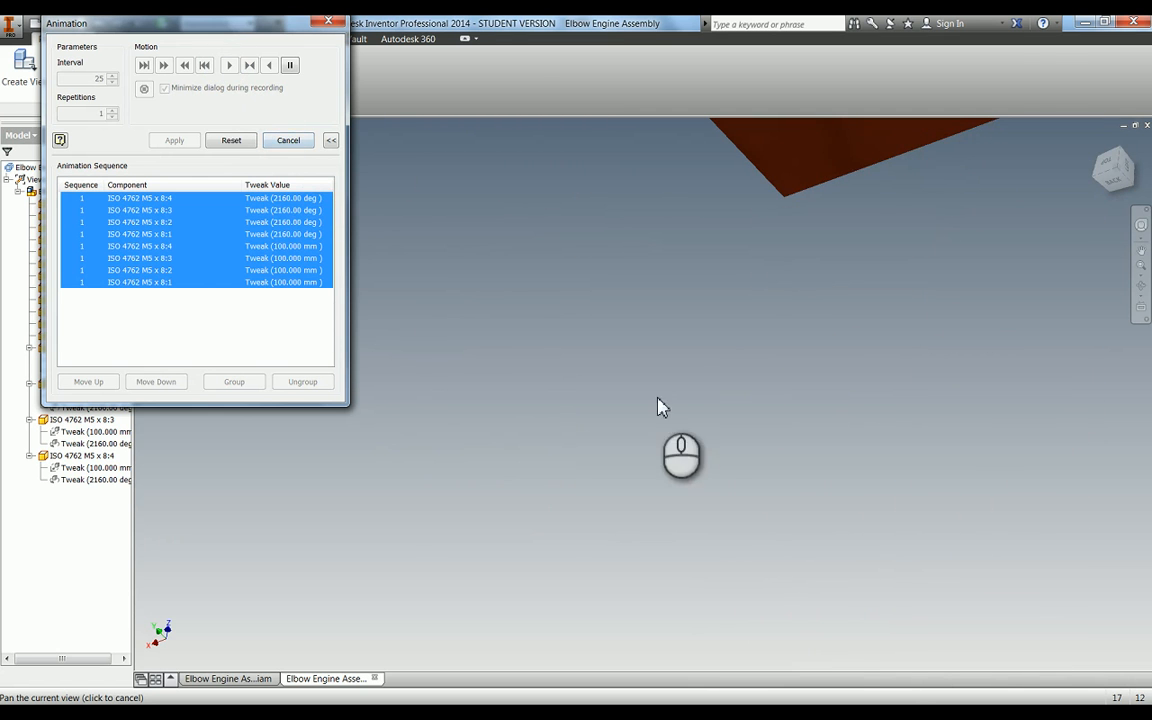
left_click(288, 141)
Step: Turn the exploded assembly upright in an isometric view from above and set the current view as home
scroll(676, 432, "down", 6)
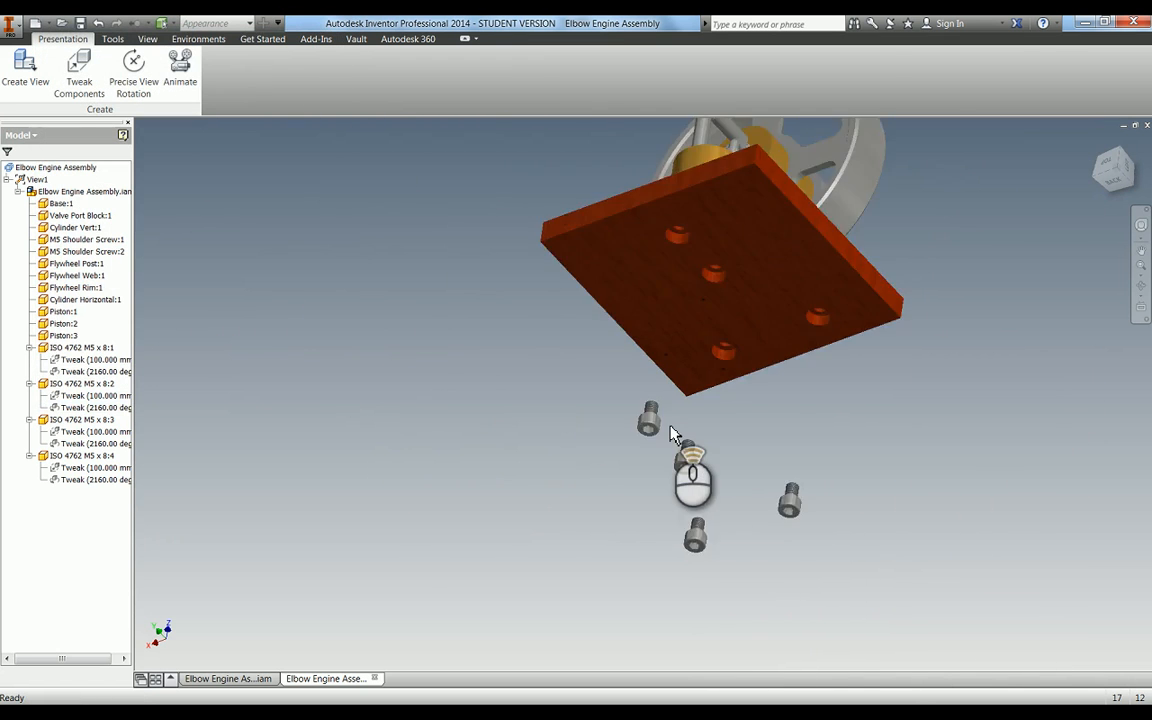
key("F6")
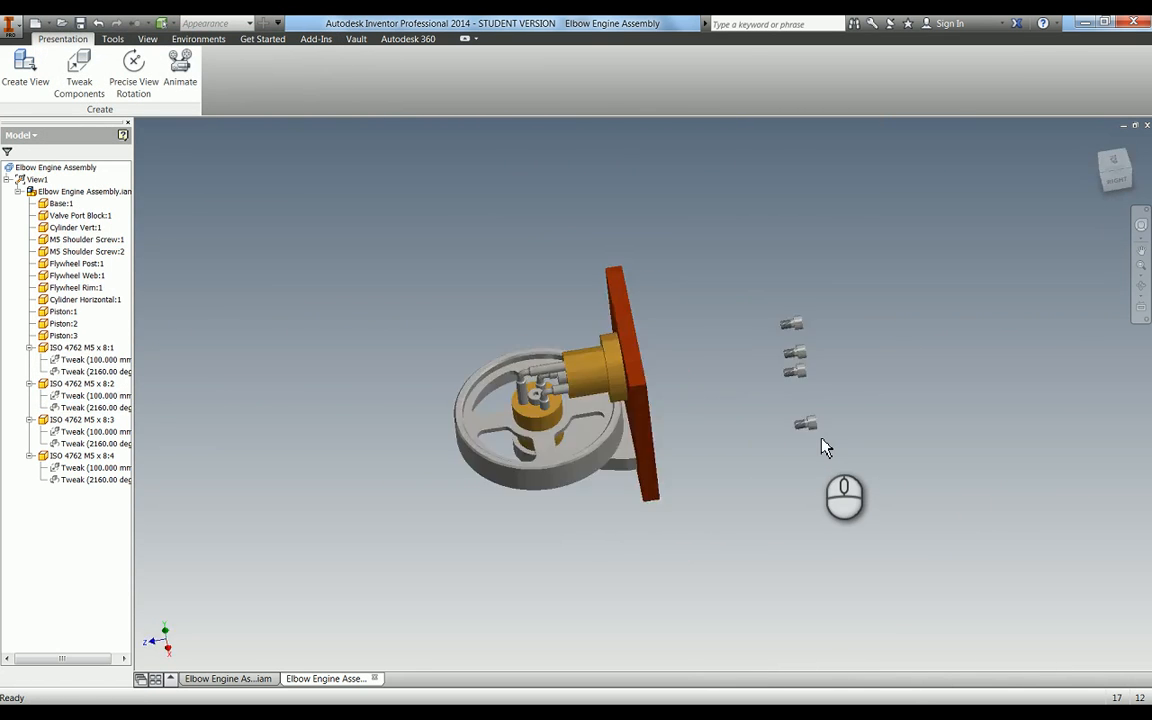
middle_click_drag(726, 467, 806, 372, "shift")
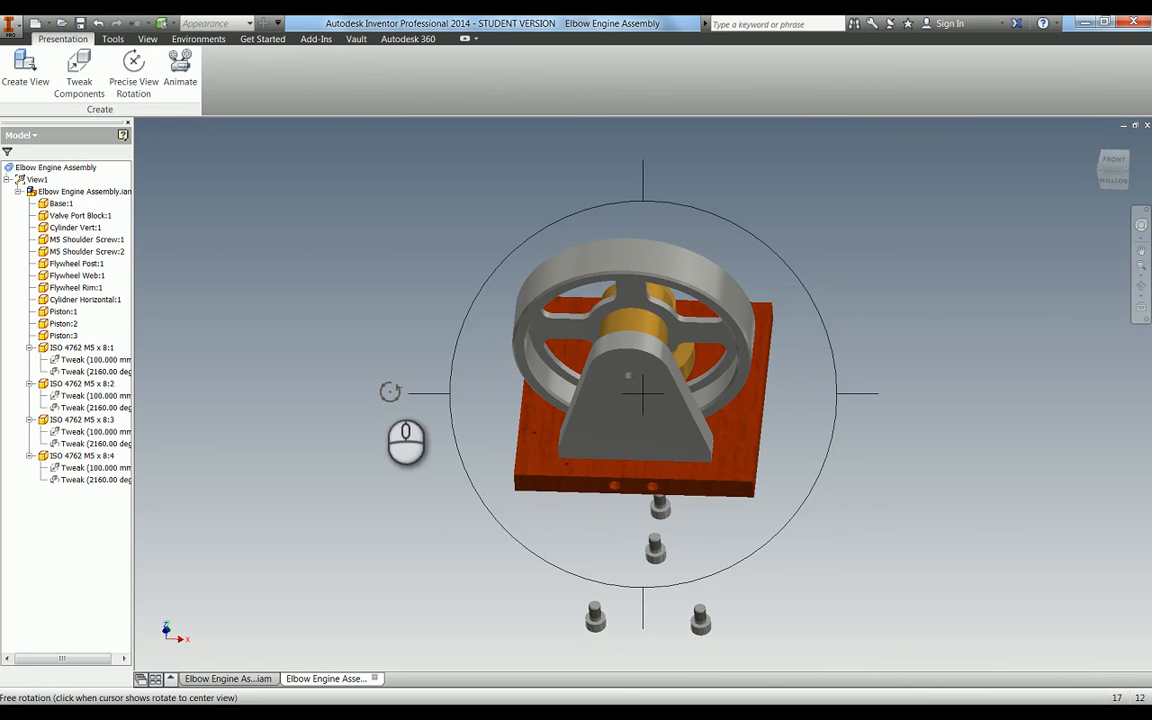
middle_click_drag(390, 392, 718, 266, "shift")
left_click_drag(721, 267, 668, 424)
left_click(1125, 175)
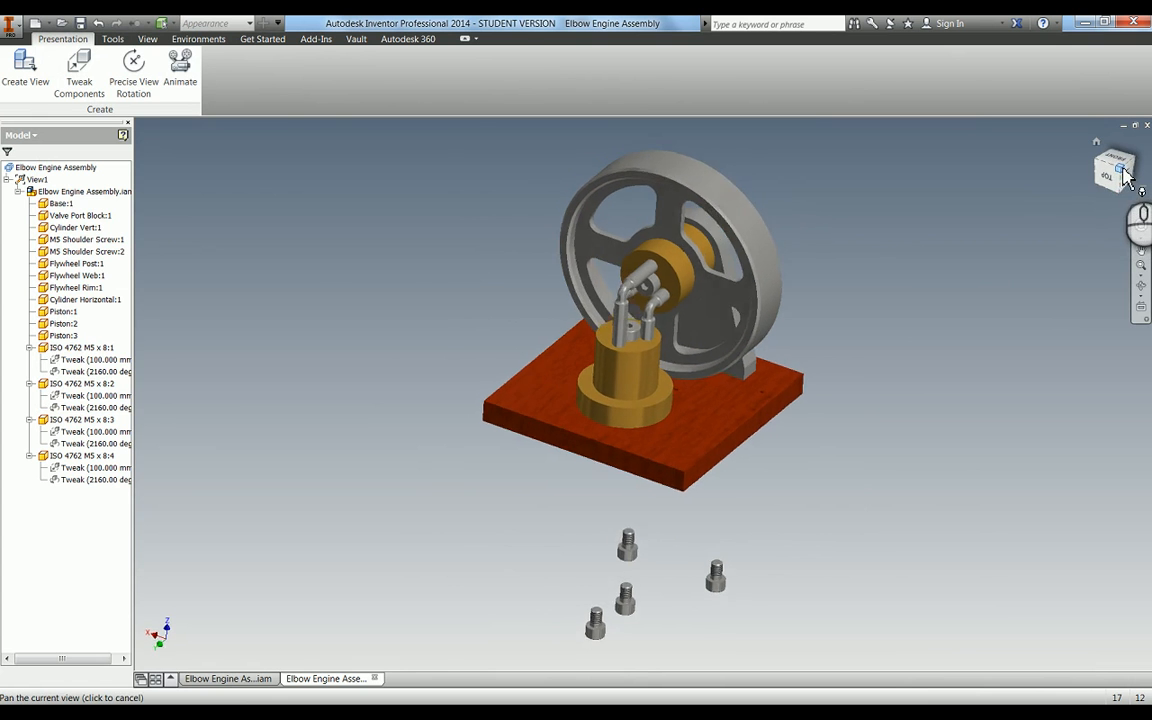
right_click(1118, 178)
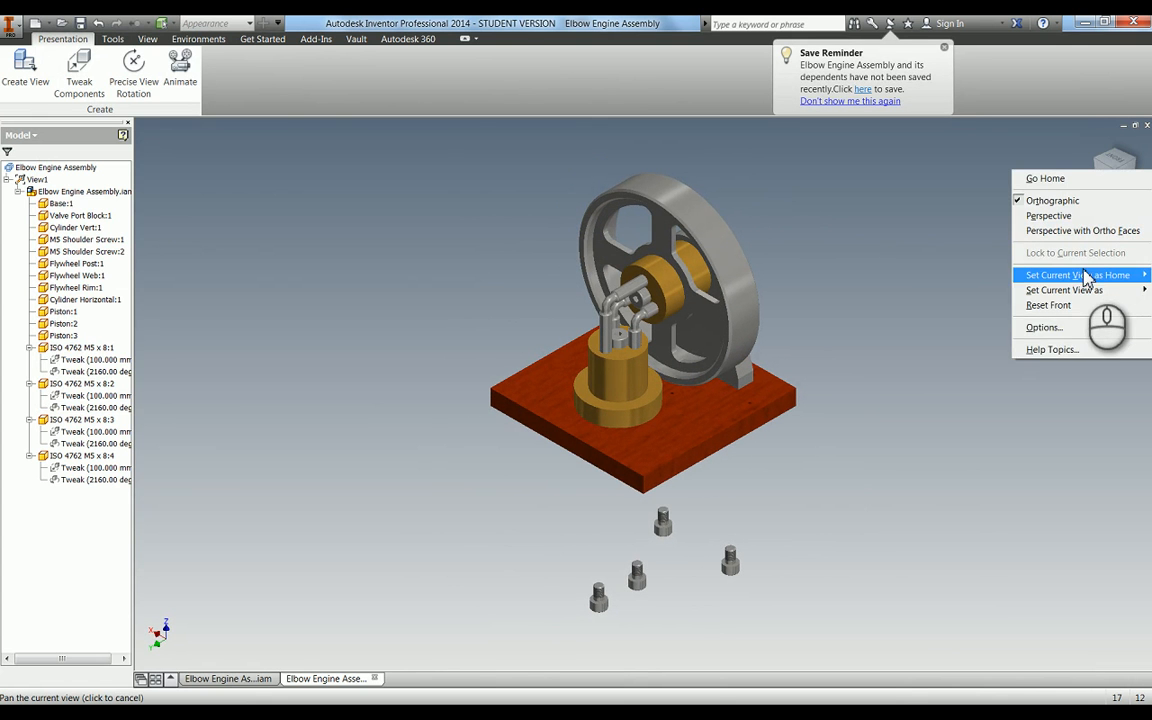
left_click(963, 290)
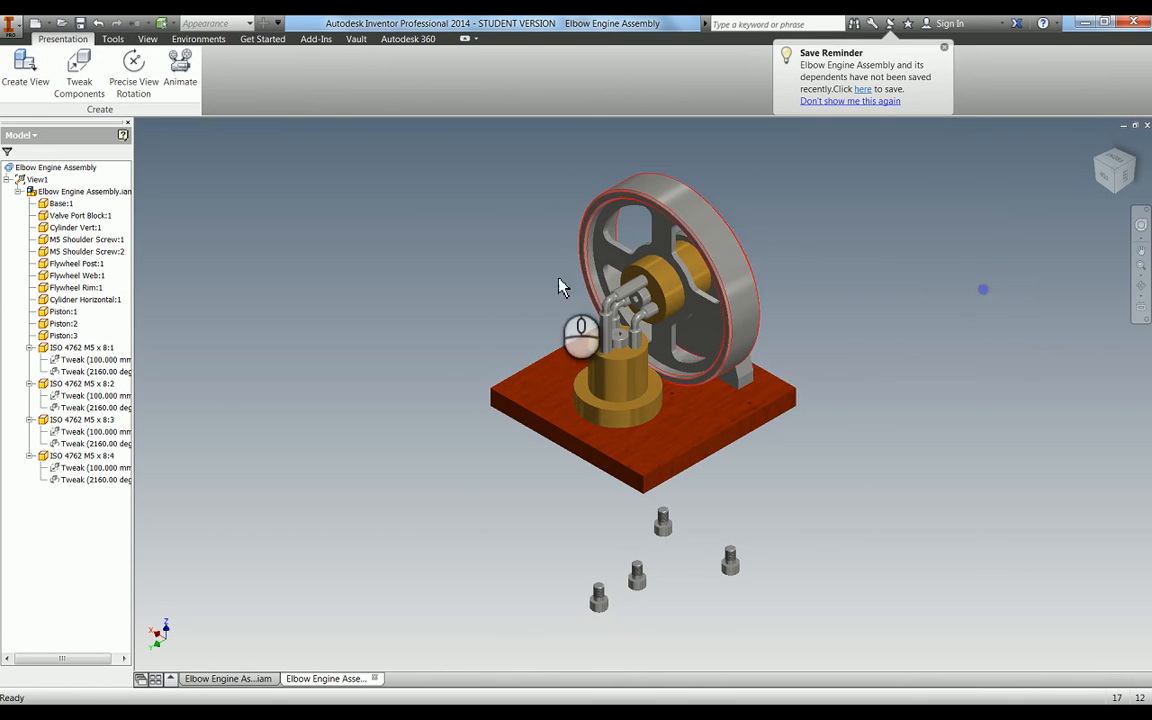
scroll(609, 324, "up", 3)
middle_click_drag(609, 324, 372, 465)
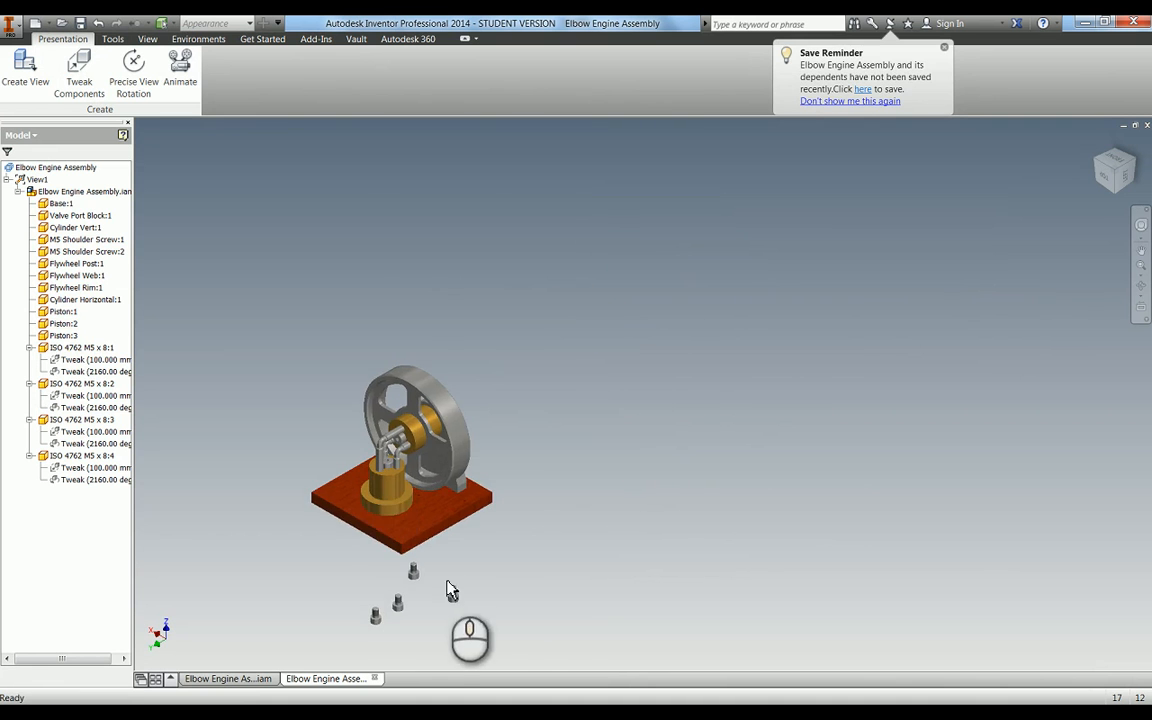
scroll(394, 604, "down", 3)
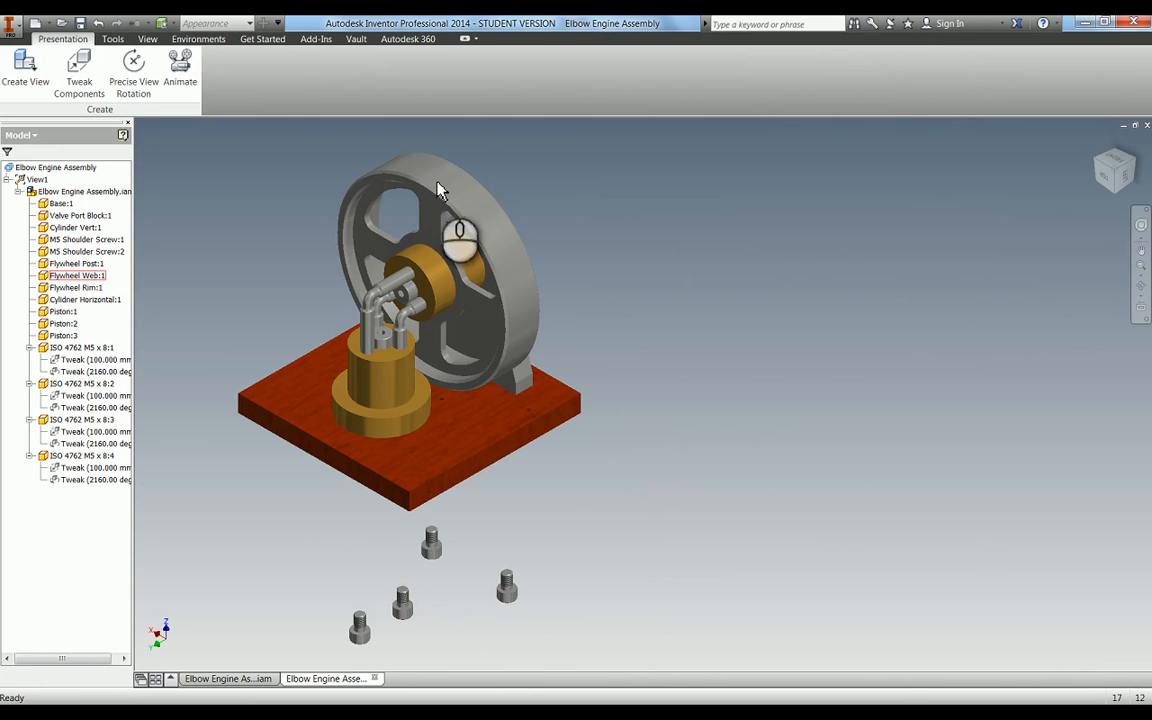
middle_click_drag(502, 291, 558, 346)
scroll(558, 363, "up", 3)
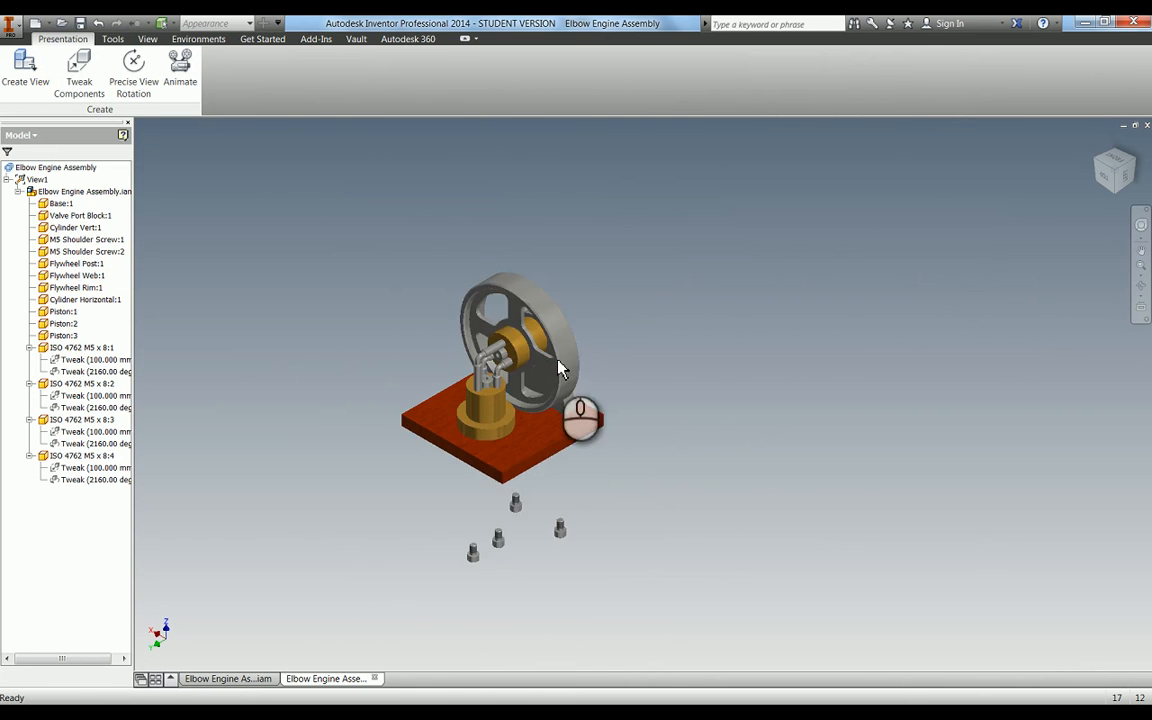
Step: Start a linear tweak normal to the base's top face, selecting the three pistons, M5 Shoulder Screw:2, horizontal cylinder, and flywheel web, rim and post
scroll(486, 362, "down", 3)
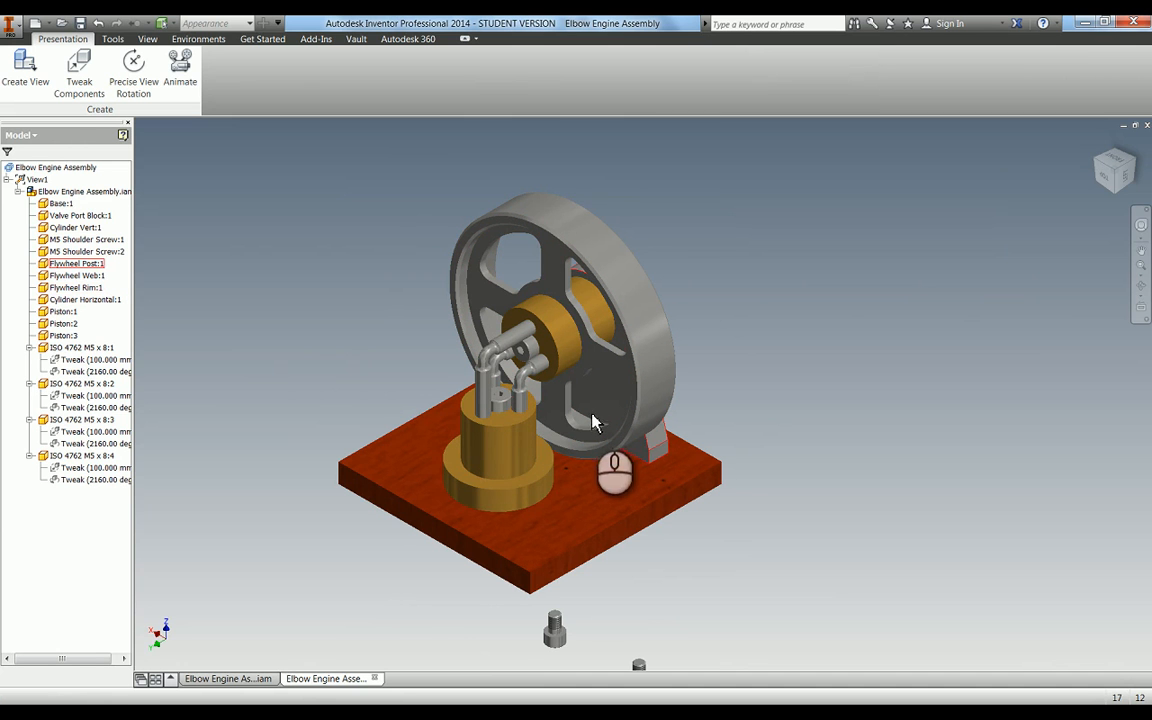
left_click(80, 75)
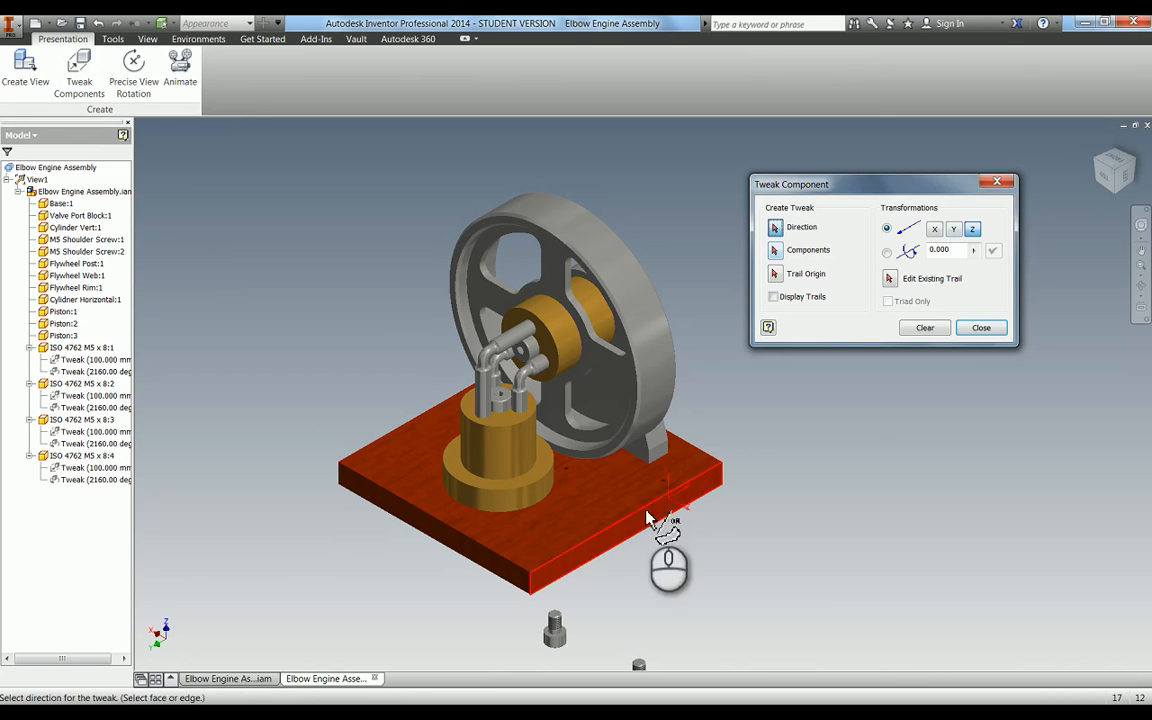
left_click(600, 507)
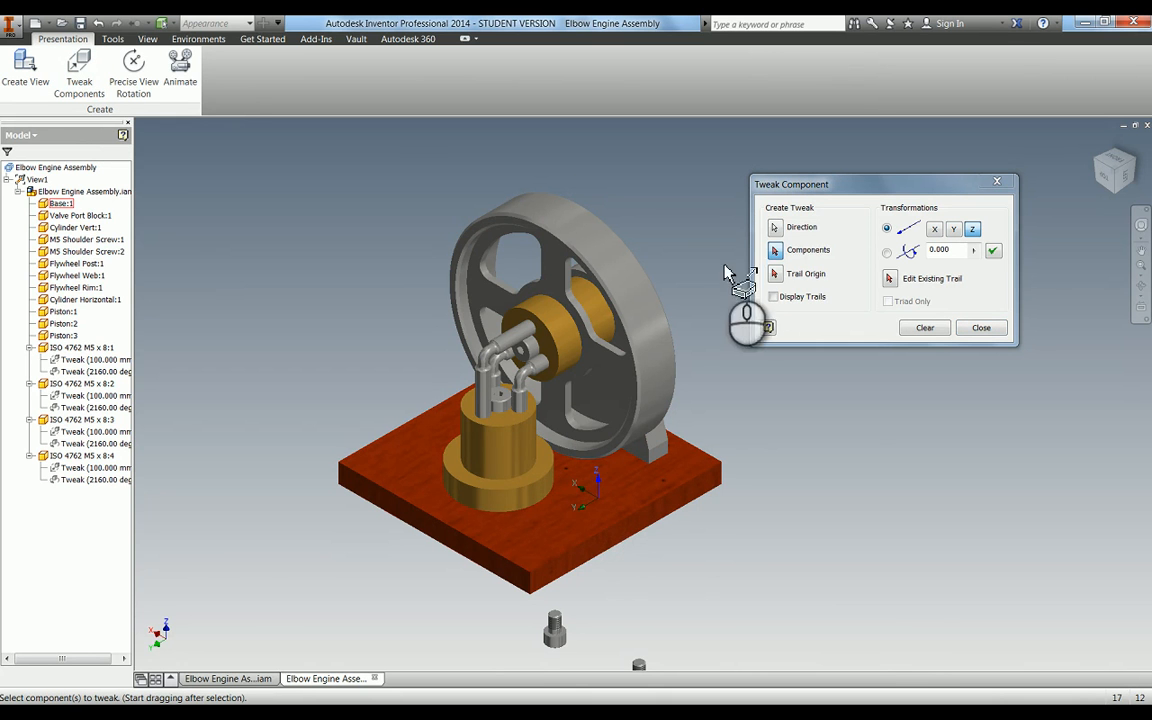
left_click(510, 335)
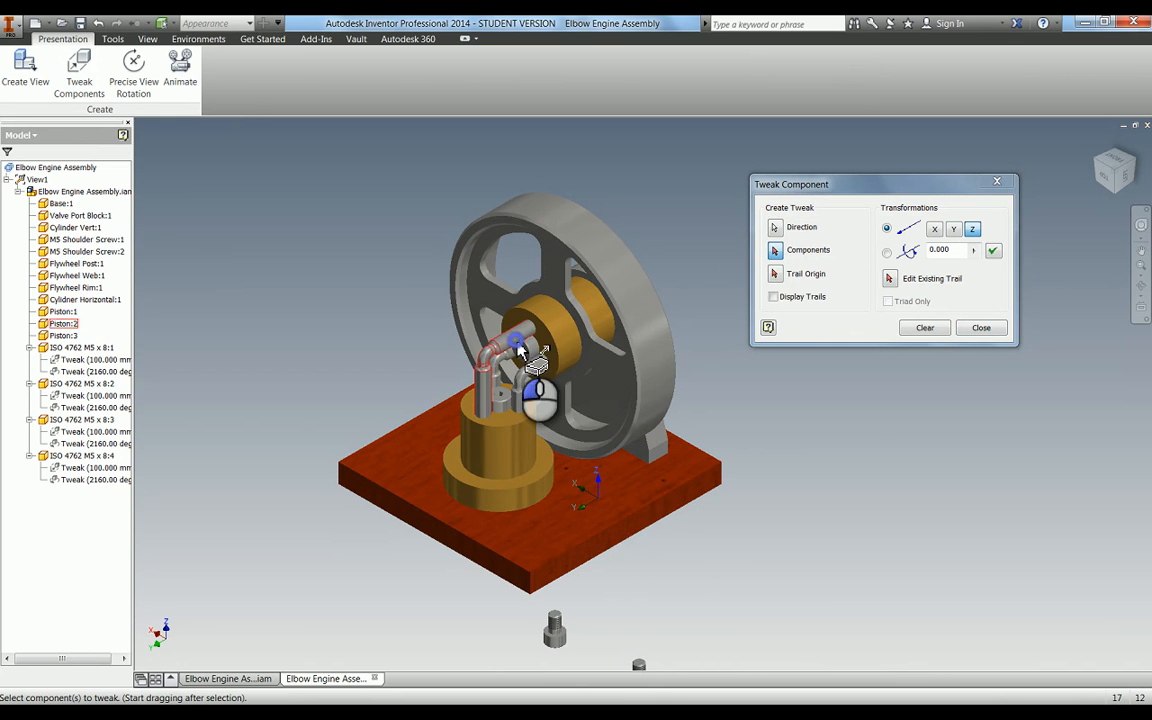
left_click(517, 343)
left_click(502, 363)
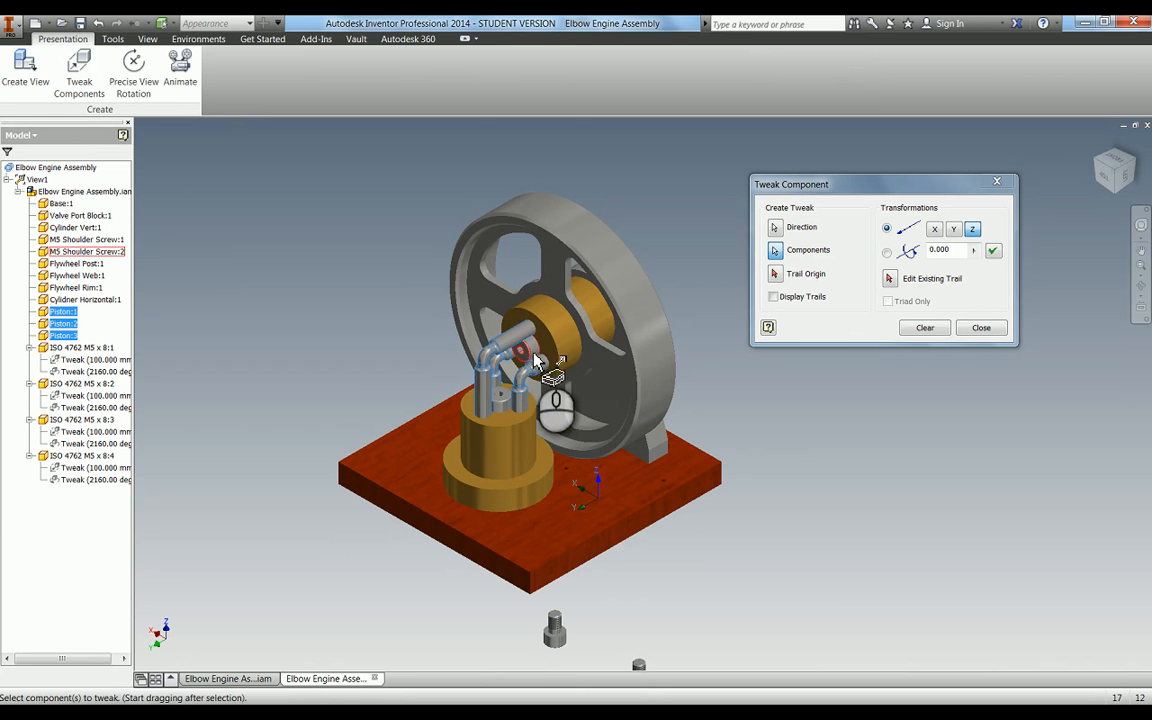
left_click(535, 360)
left_click(563, 345)
left_click(617, 347)
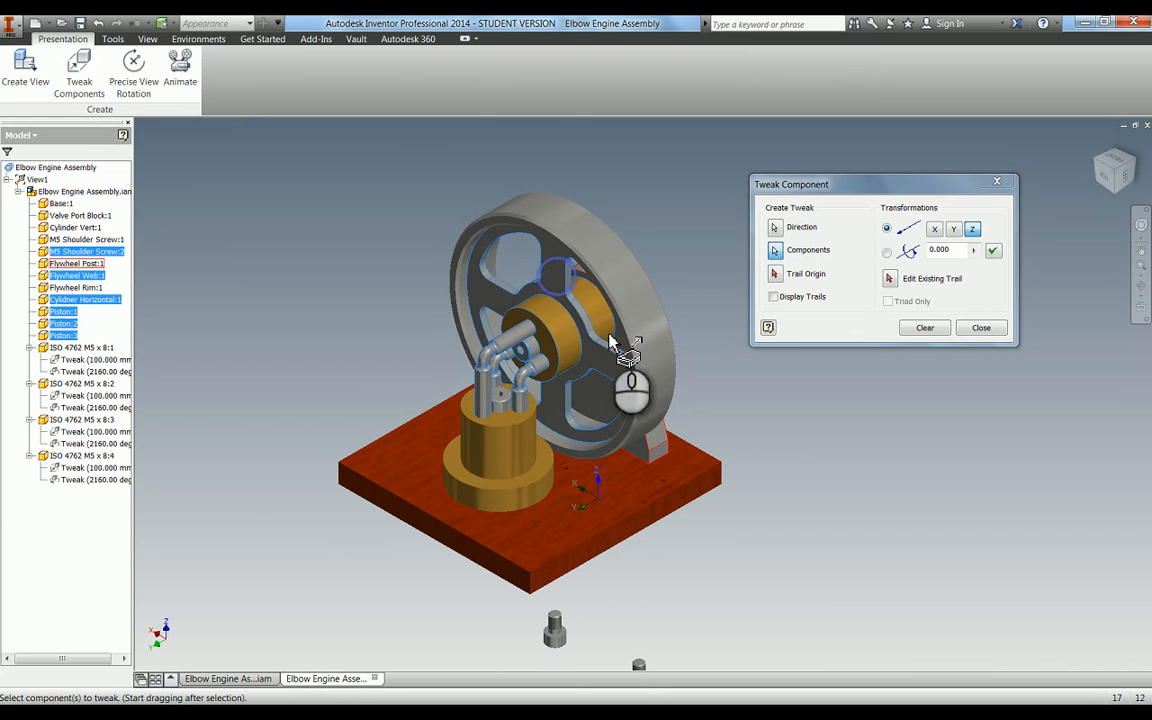
left_click(590, 222)
left_click(653, 442)
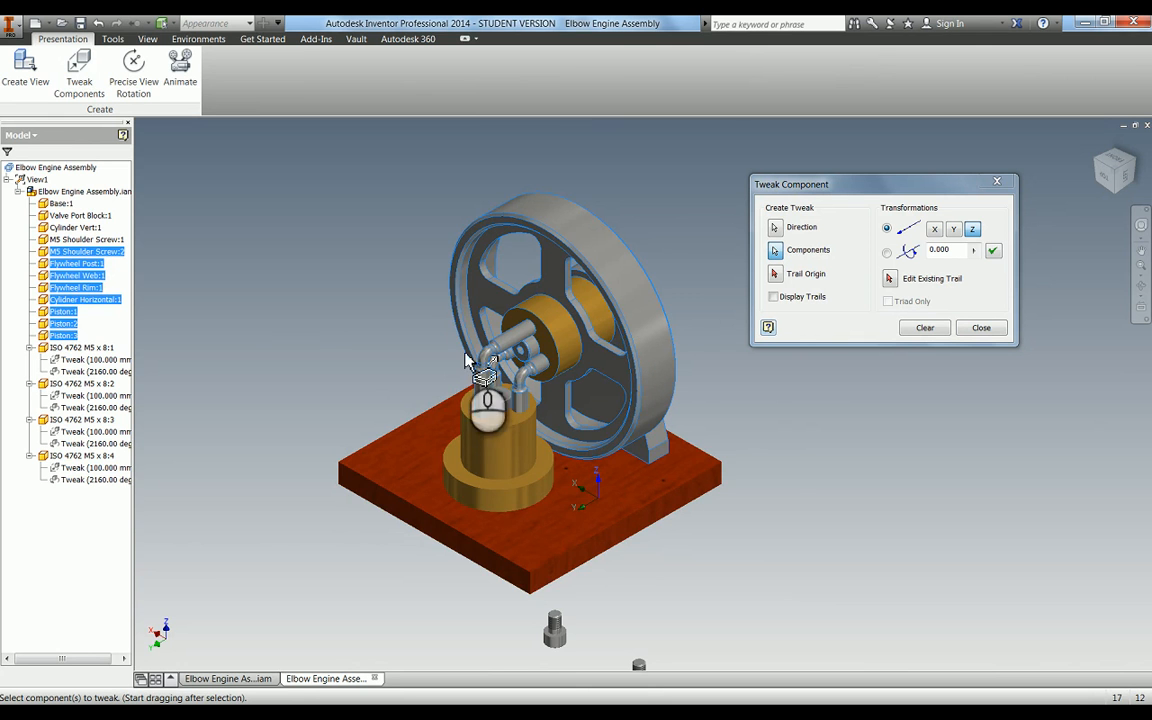
Step: Re-pick the base's top face as the Z direction and raise the selected flywheel and piston components by 175 mm, finishing the tweak
scroll(595, 415, "down", 3)
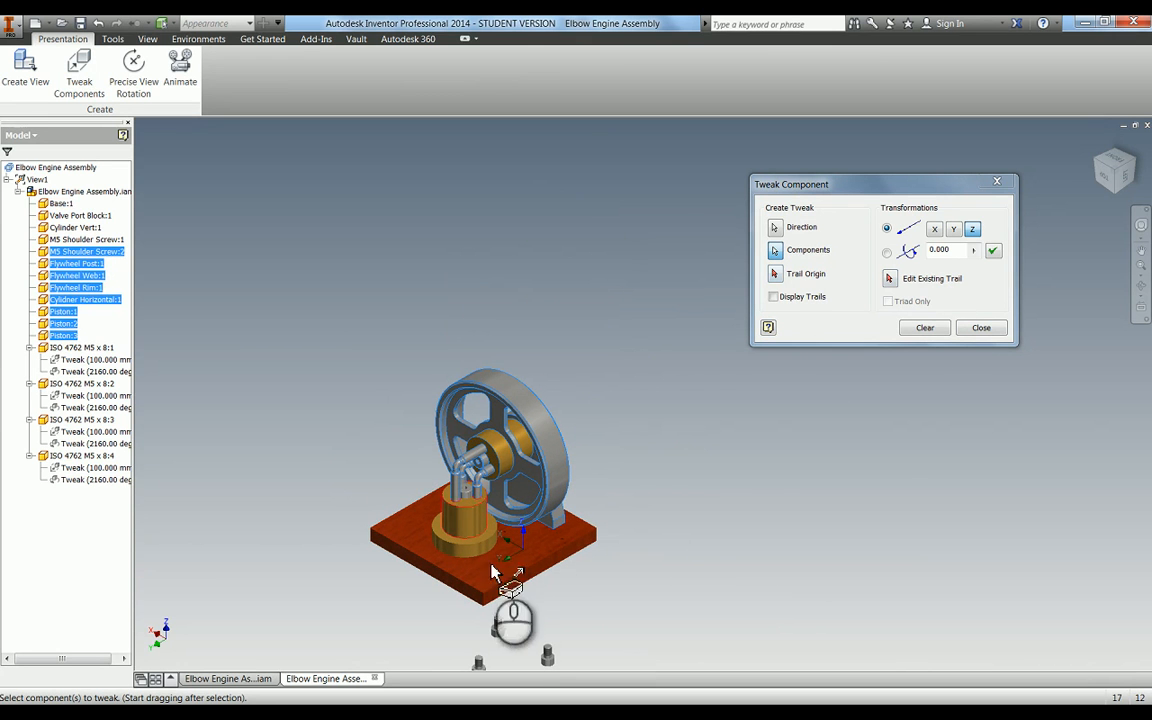
left_click(775, 228)
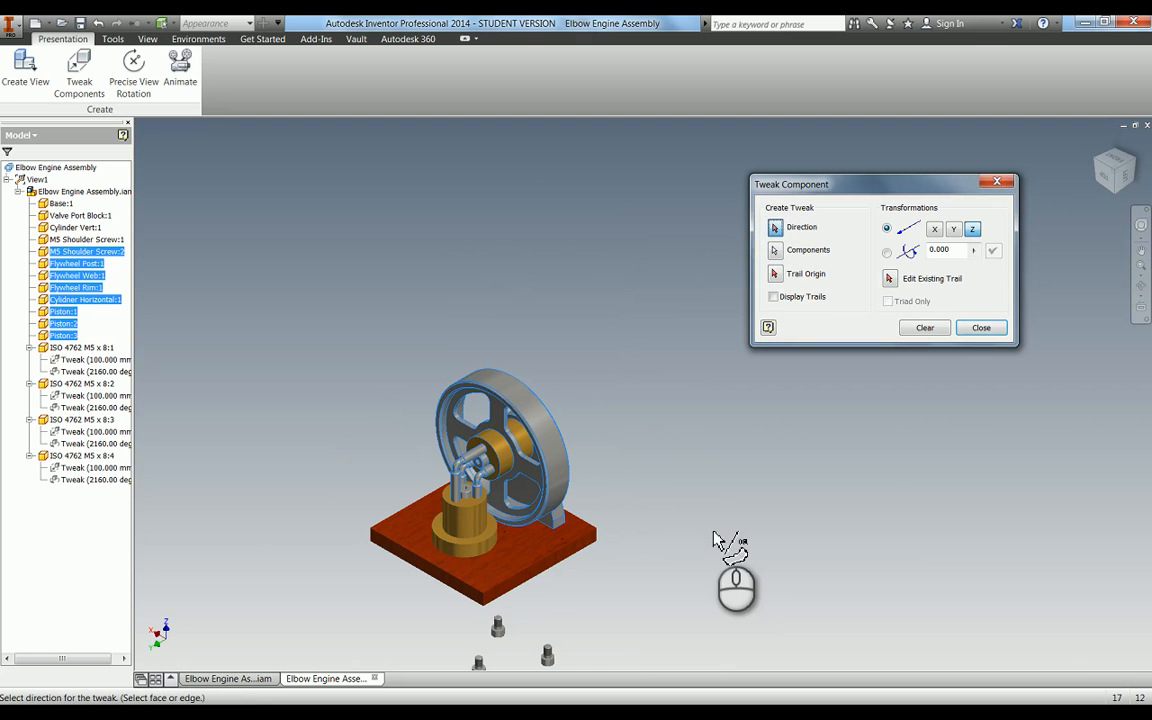
left_click(714, 532)
left_click(775, 226)
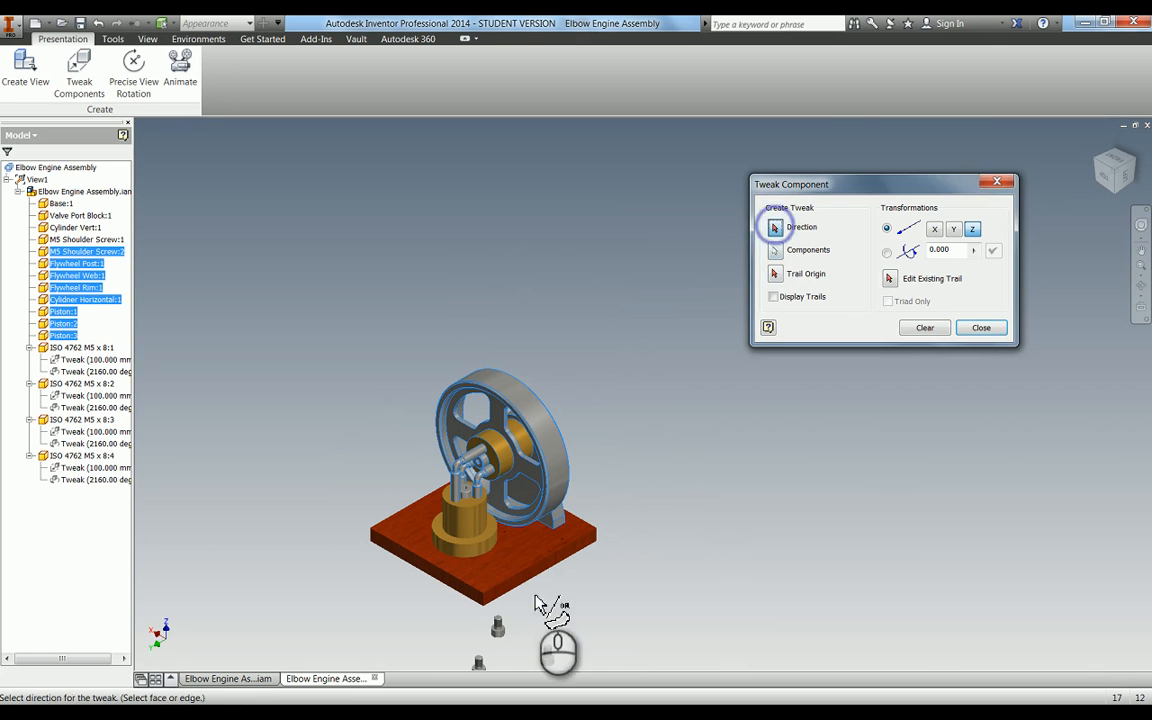
left_click(535, 553)
left_click_drag(705, 522, 676, 342)
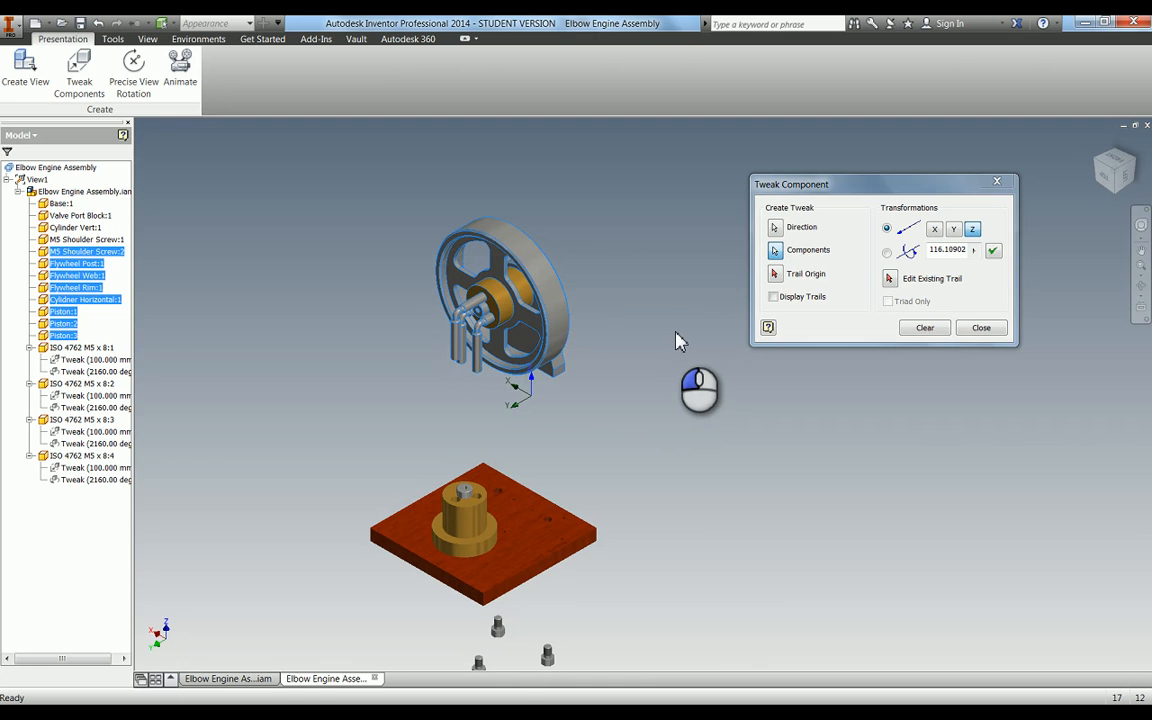
left_click_drag(676, 342, 670, 249)
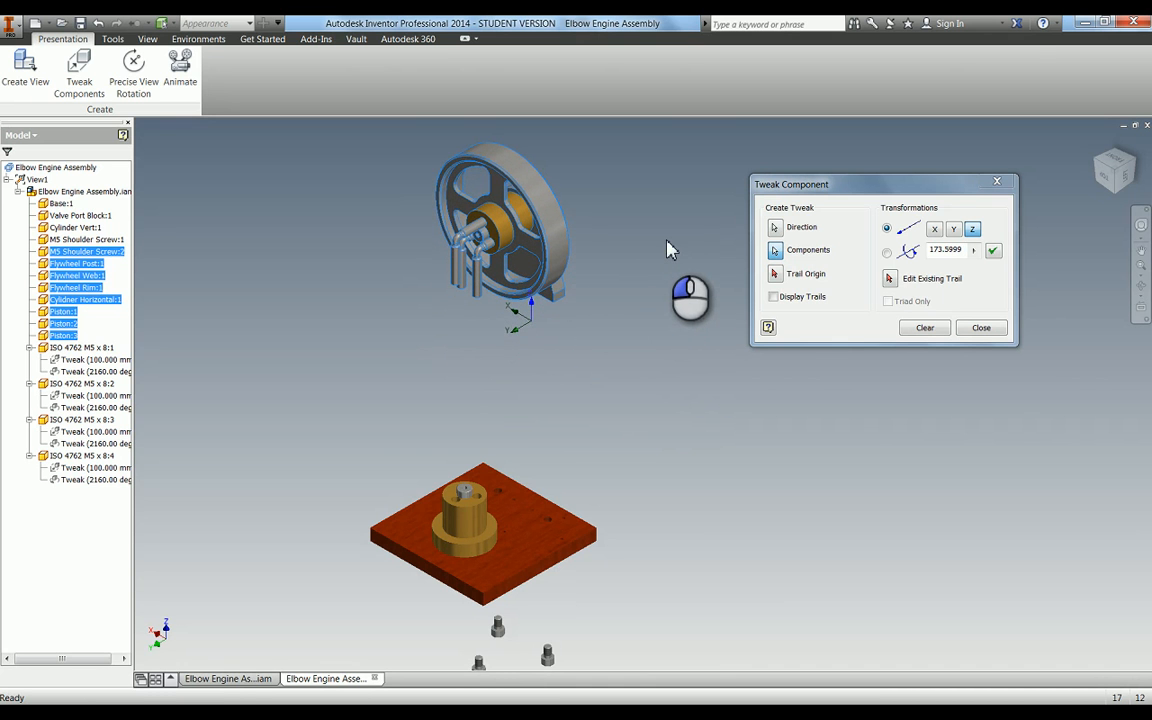
double_click(930, 251)
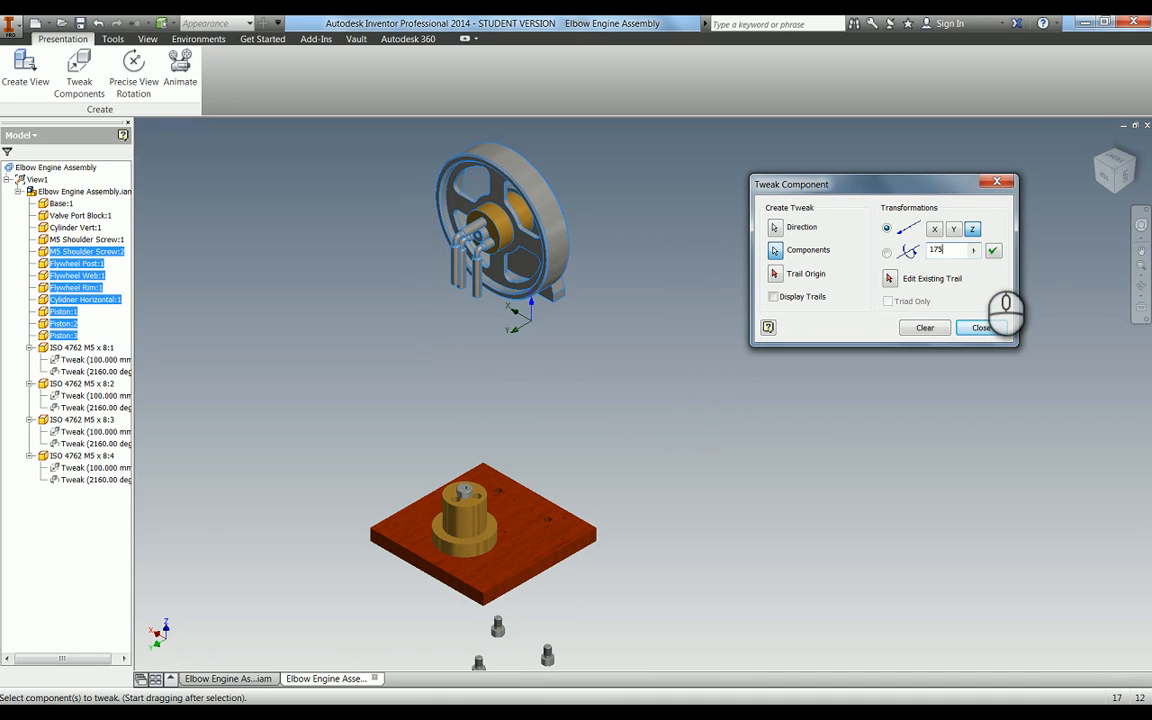
left_click(994, 252)
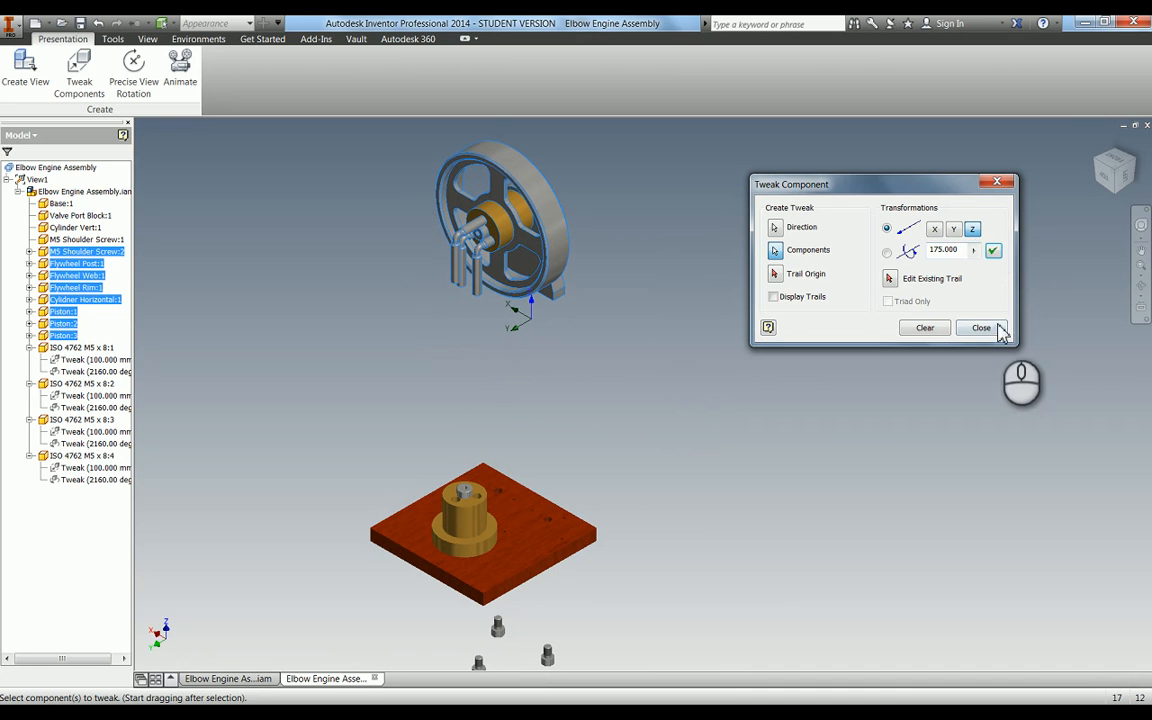
left_click(980, 328)
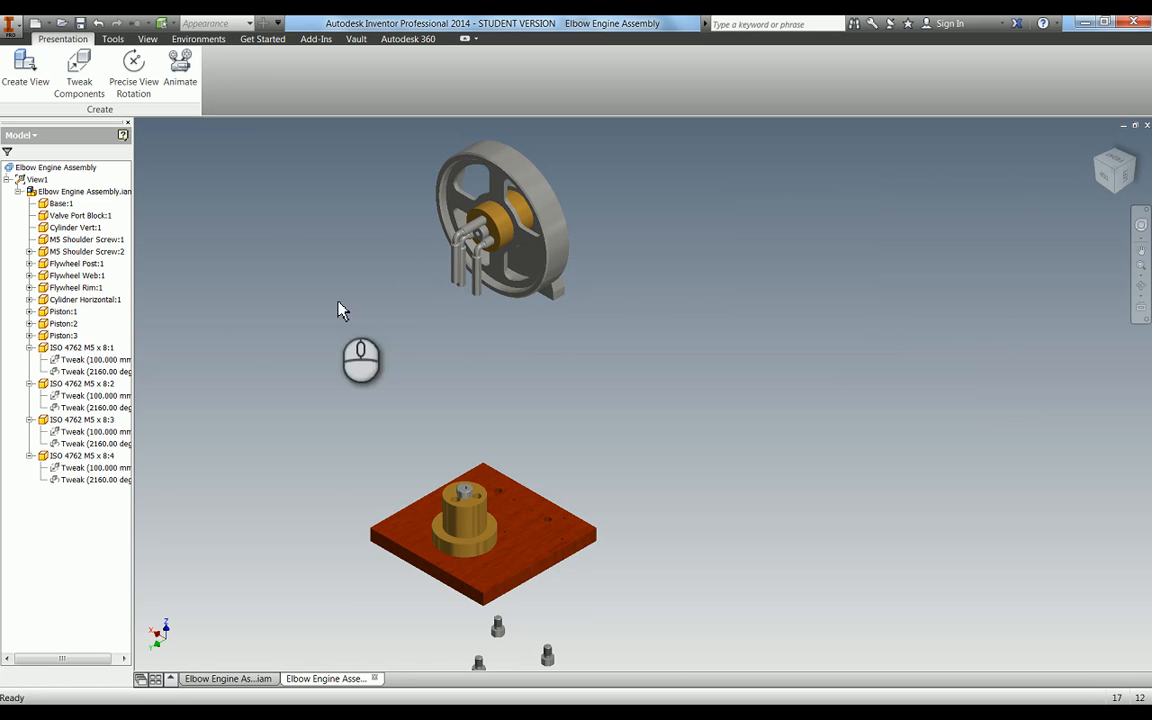
Step: Start a tweak with its direction on the horizontal cylinder's end face and select all three pistons
middle_click_drag(496, 372, 679, 393)
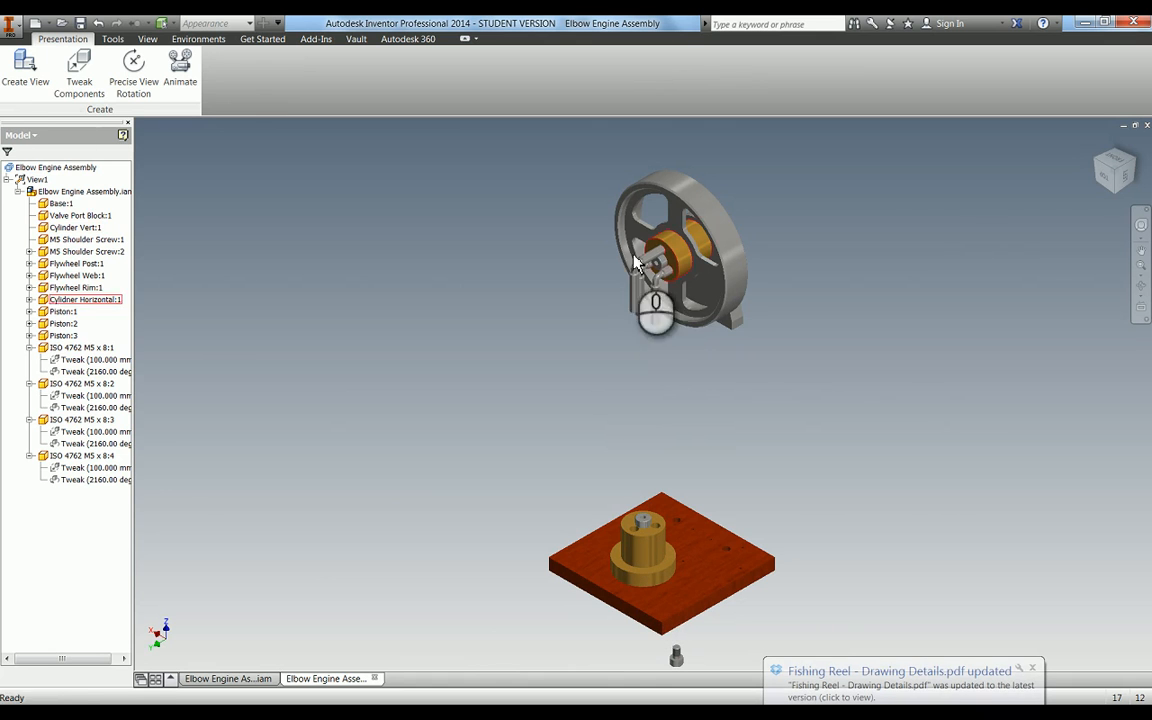
left_click(80, 80)
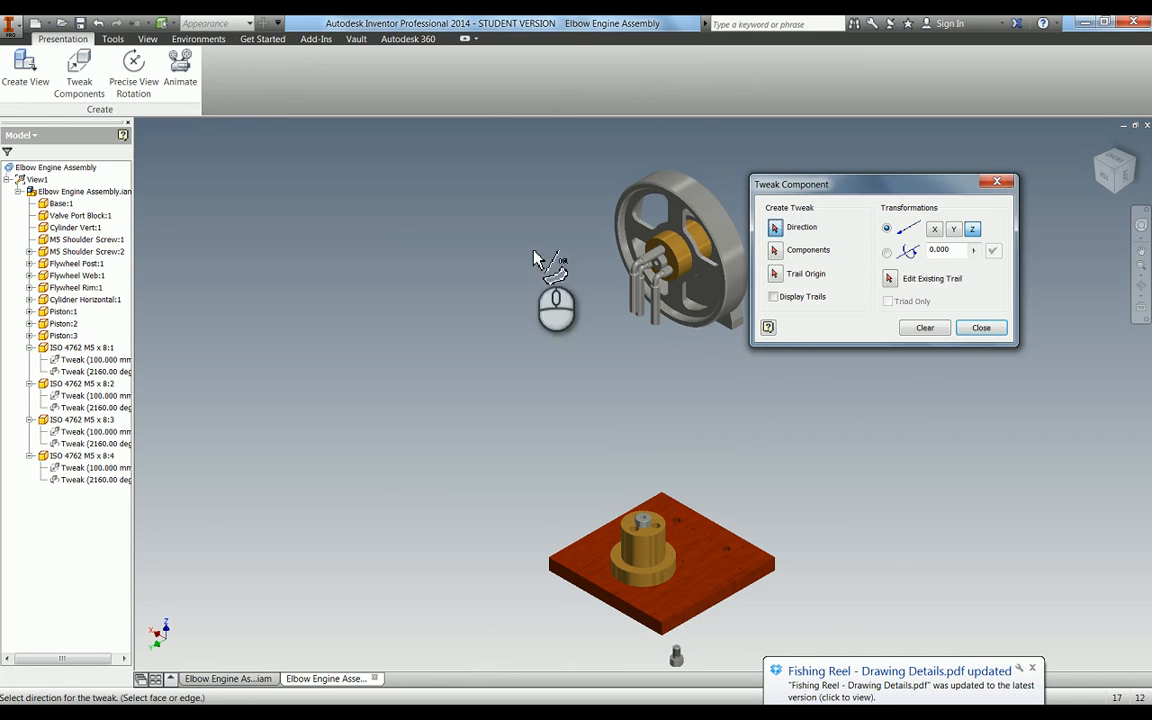
scroll(672, 262, "down", 3)
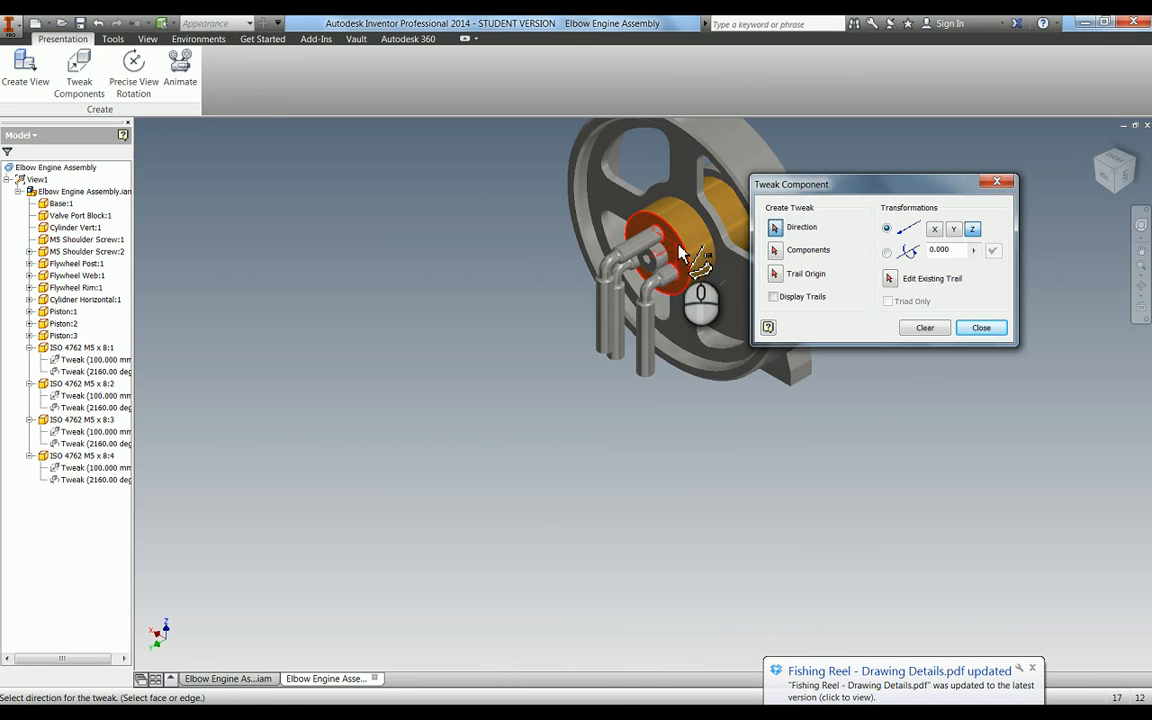
left_click(676, 252)
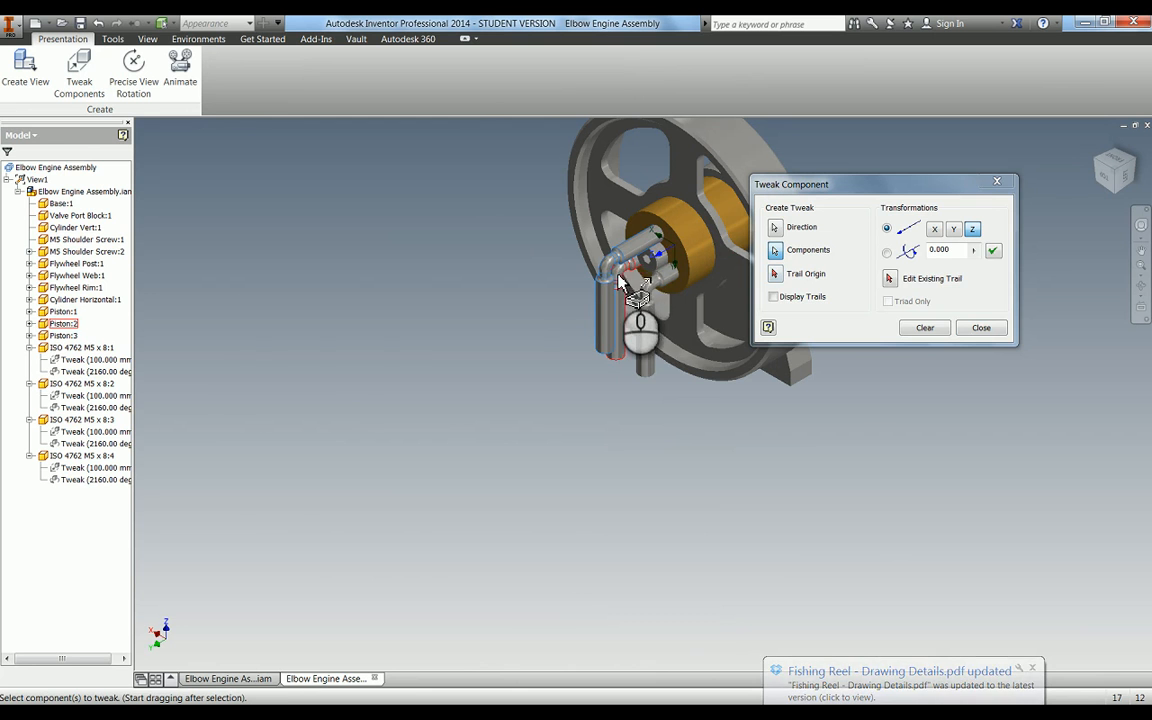
left_click_drag(620, 282, 645, 297)
left_click(645, 292)
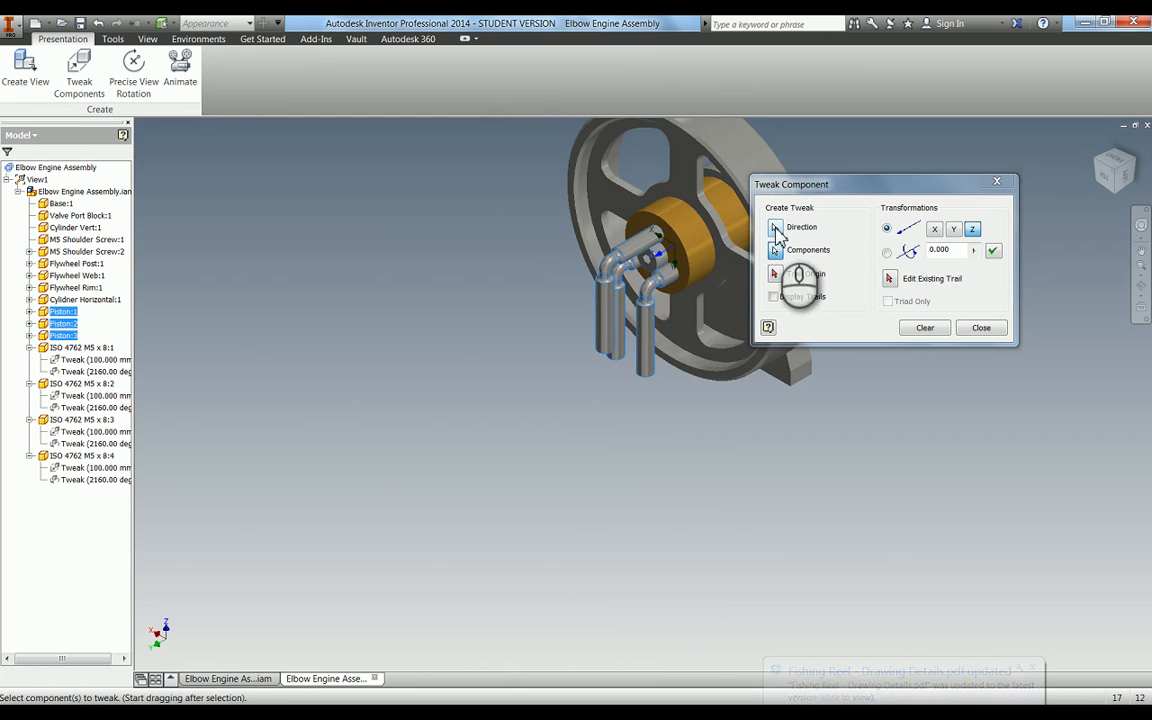
Step: Re-pick the horizontal cylinder's end face as the Z direction and pull the three selected pistons out by 250 mm, finishing the tweak
left_click(777, 229)
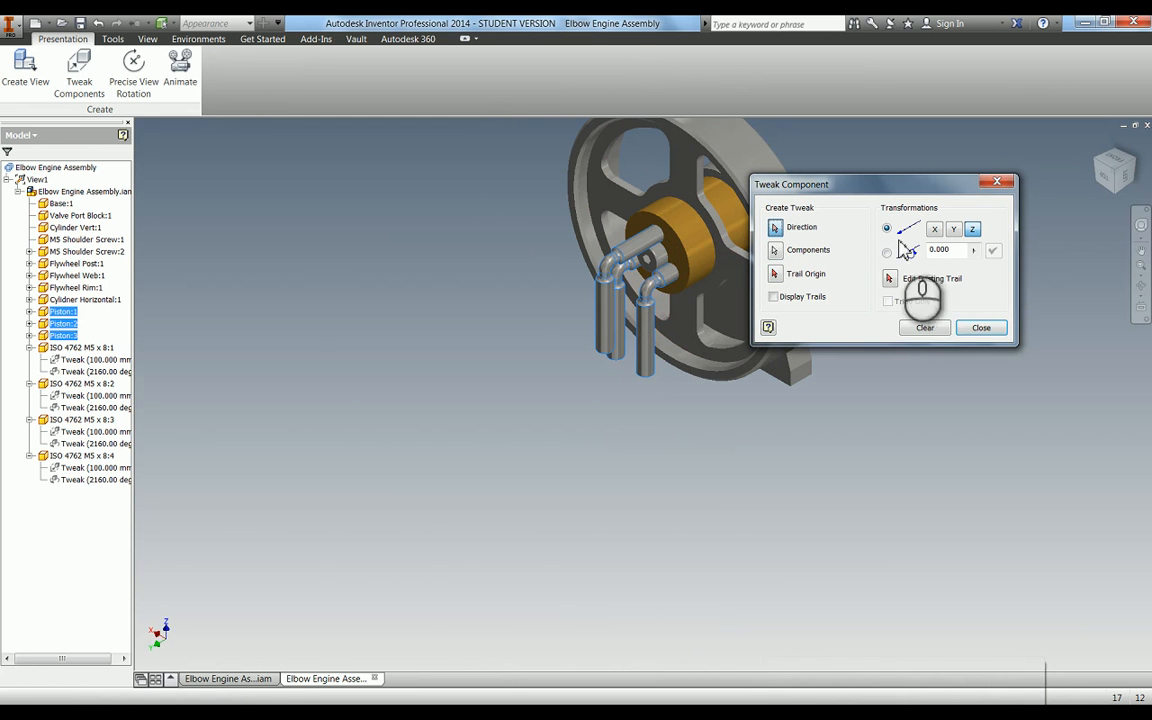
left_click(974, 232)
left_click(676, 255)
scroll(527, 262, "up", 5)
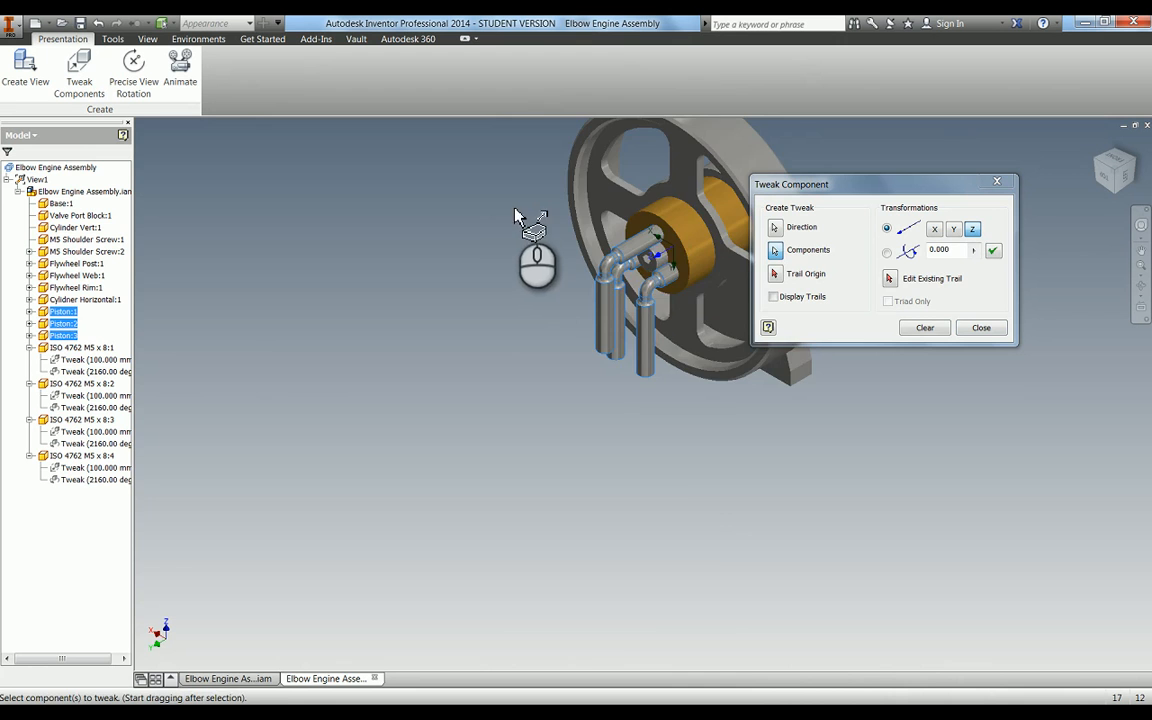
left_click_drag(503, 228, 287, 343)
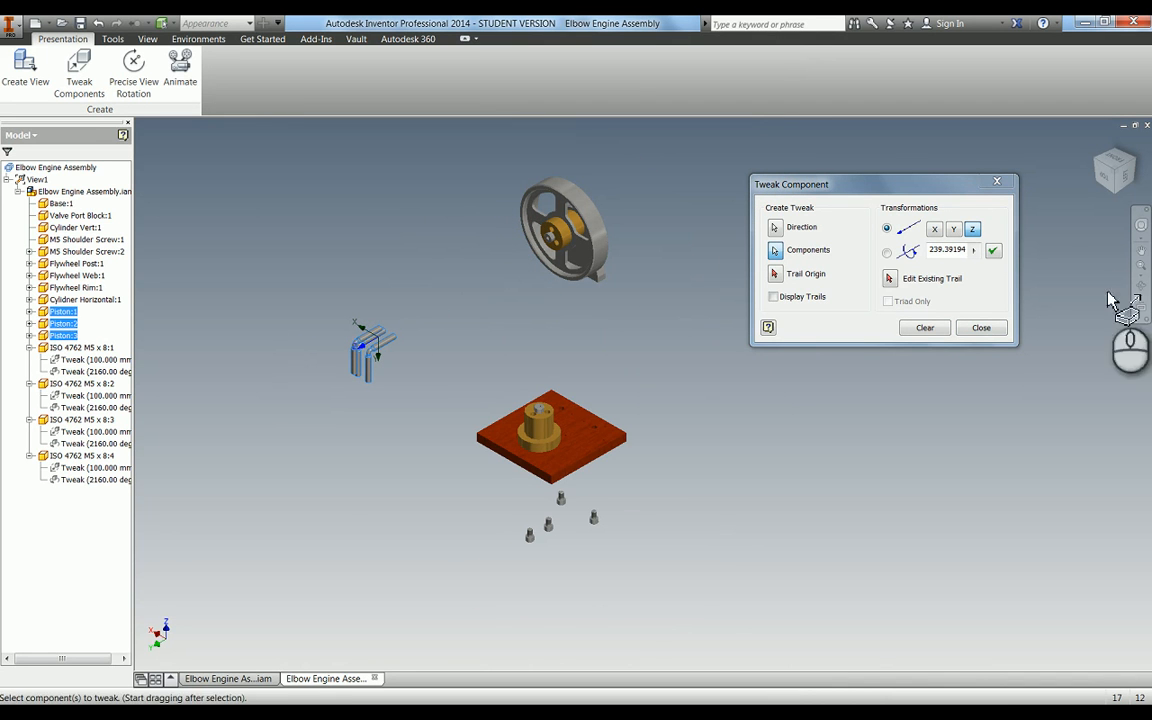
left_click_drag(931, 250, 998, 256)
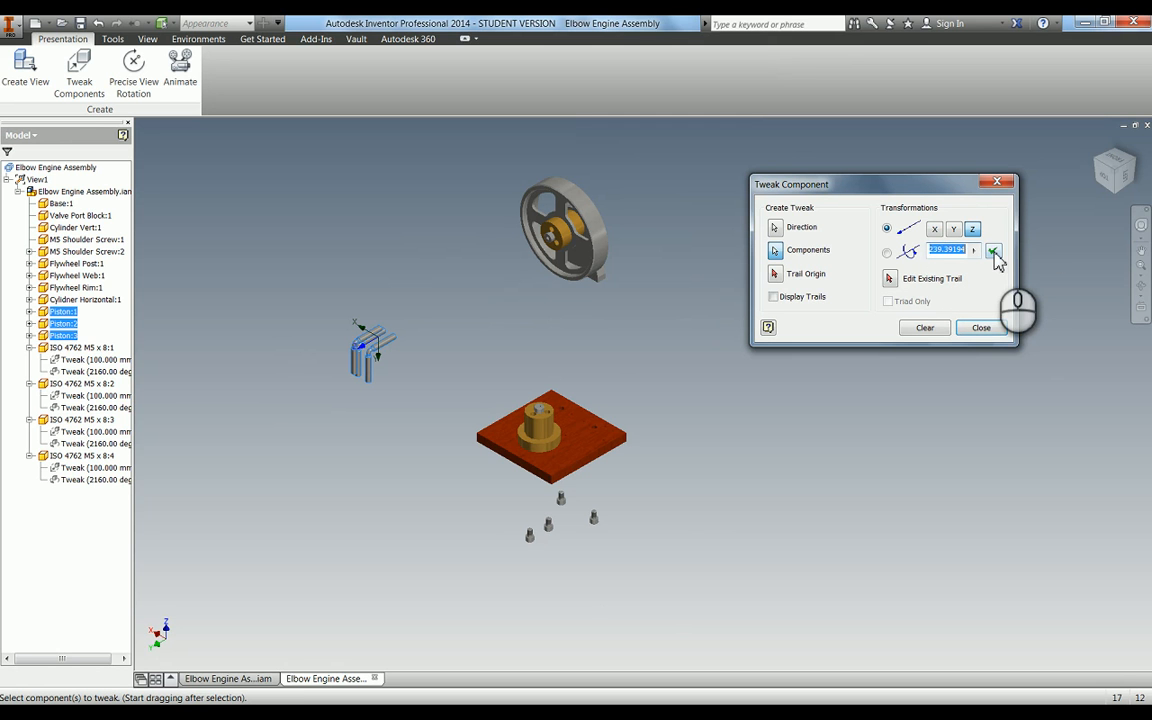
type("250")
left_click(992, 250)
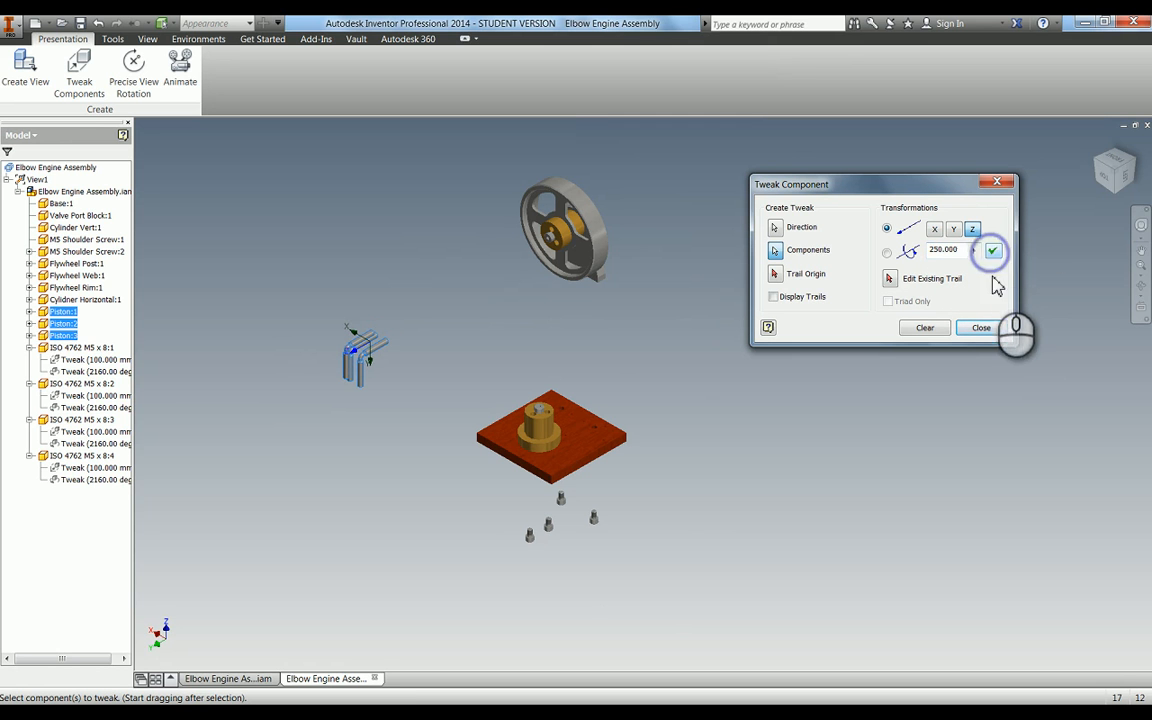
left_click(982, 329)
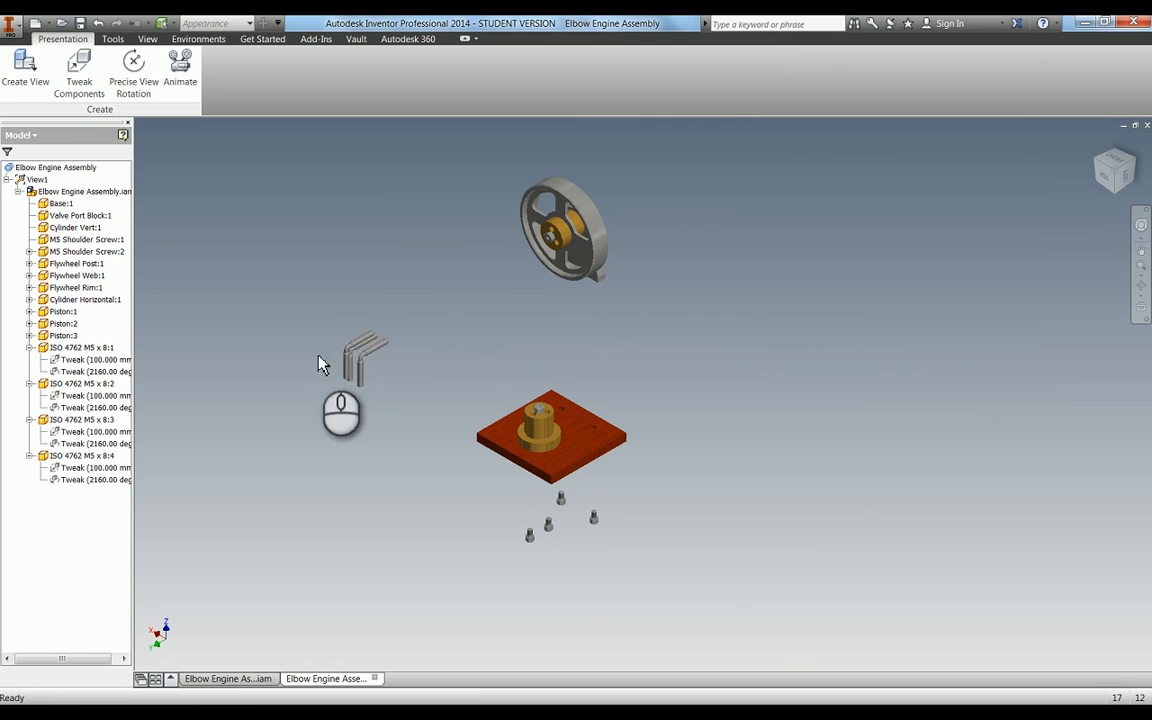
Step: Tweak Piston:2 about -12 mm along X, sideways away from the other two pistons, taking the direction from its cylindrical arm
scroll(321, 360, "down", 5)
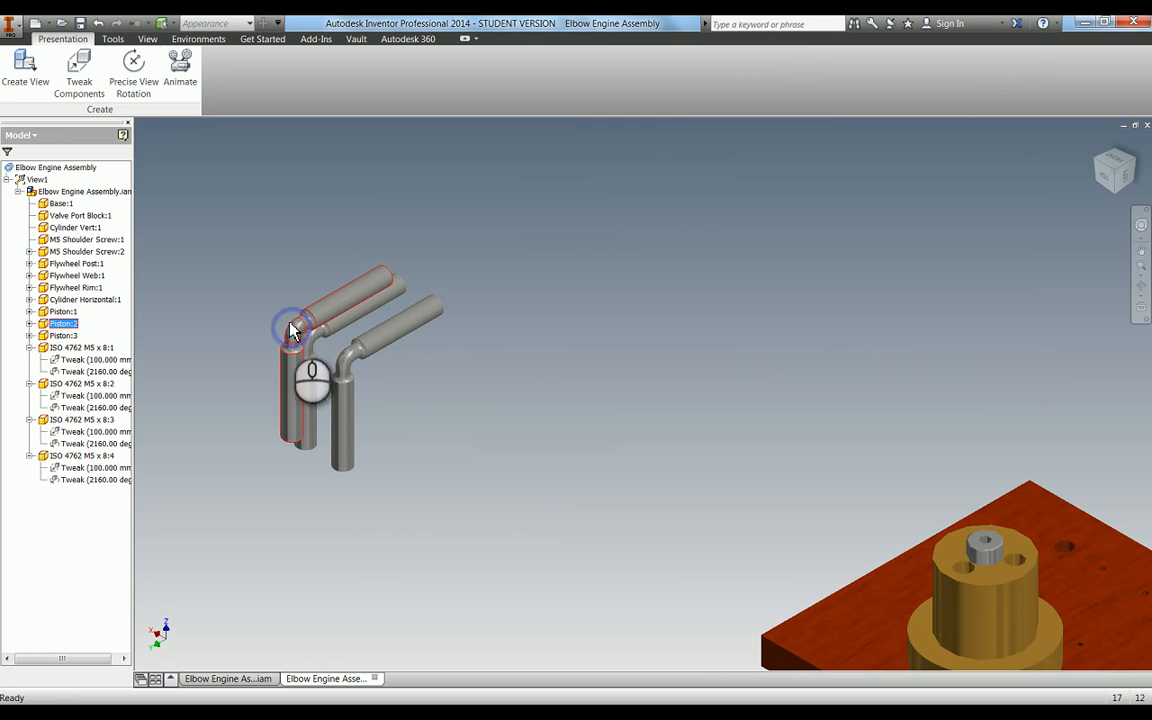
left_click(78, 68)
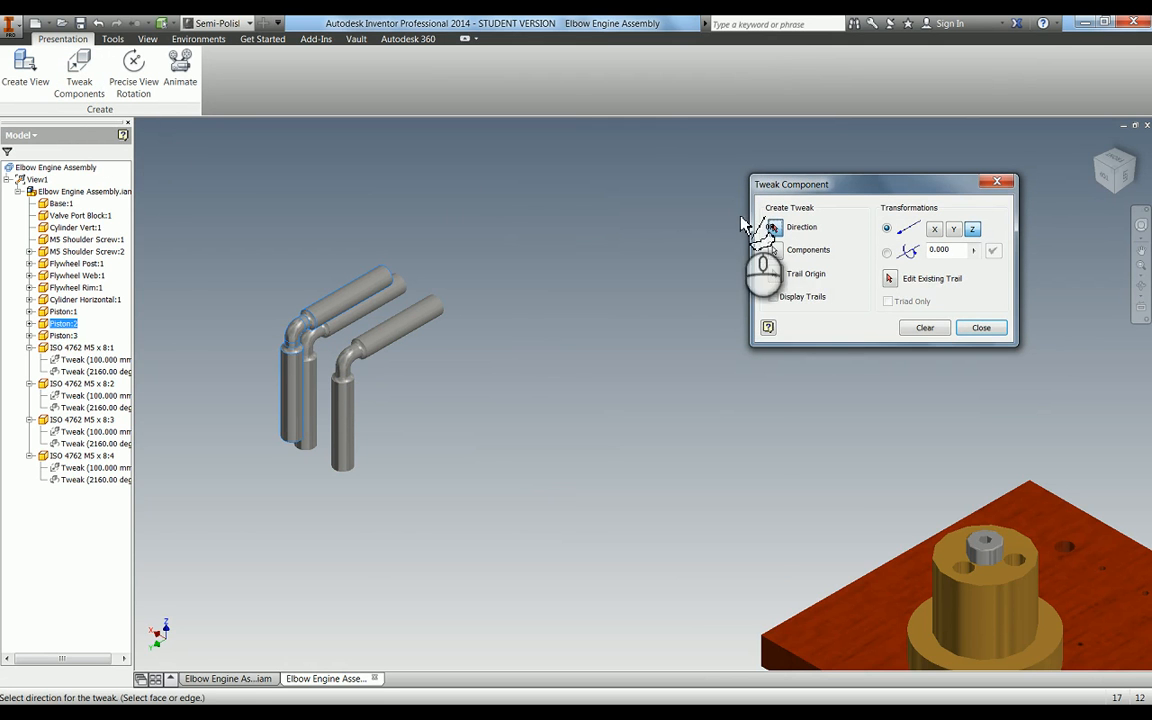
left_click(324, 310)
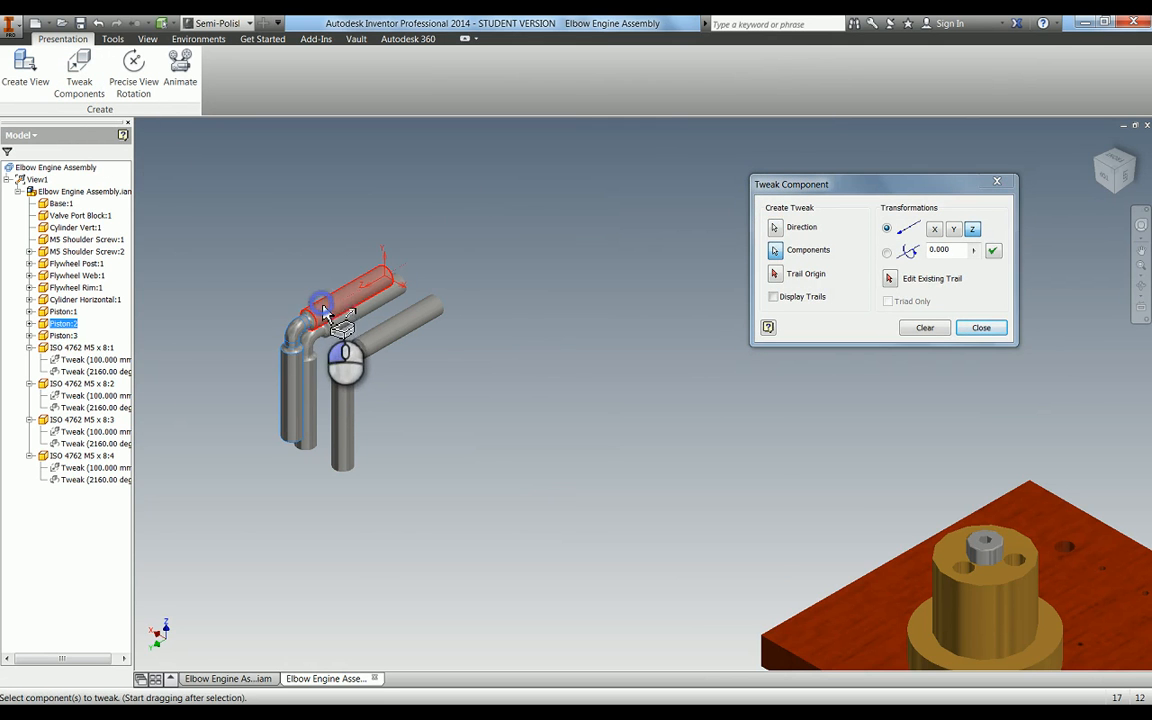
left_click(934, 230)
left_click_drag(487, 274, 446, 249)
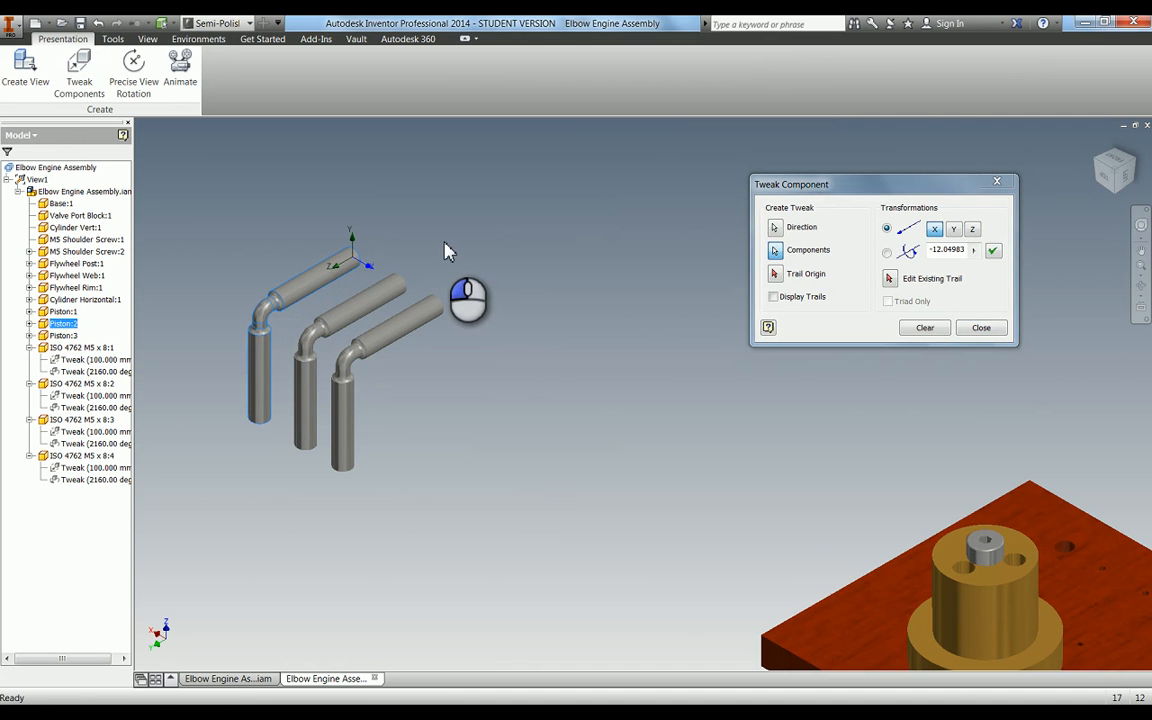
left_click(992, 253)
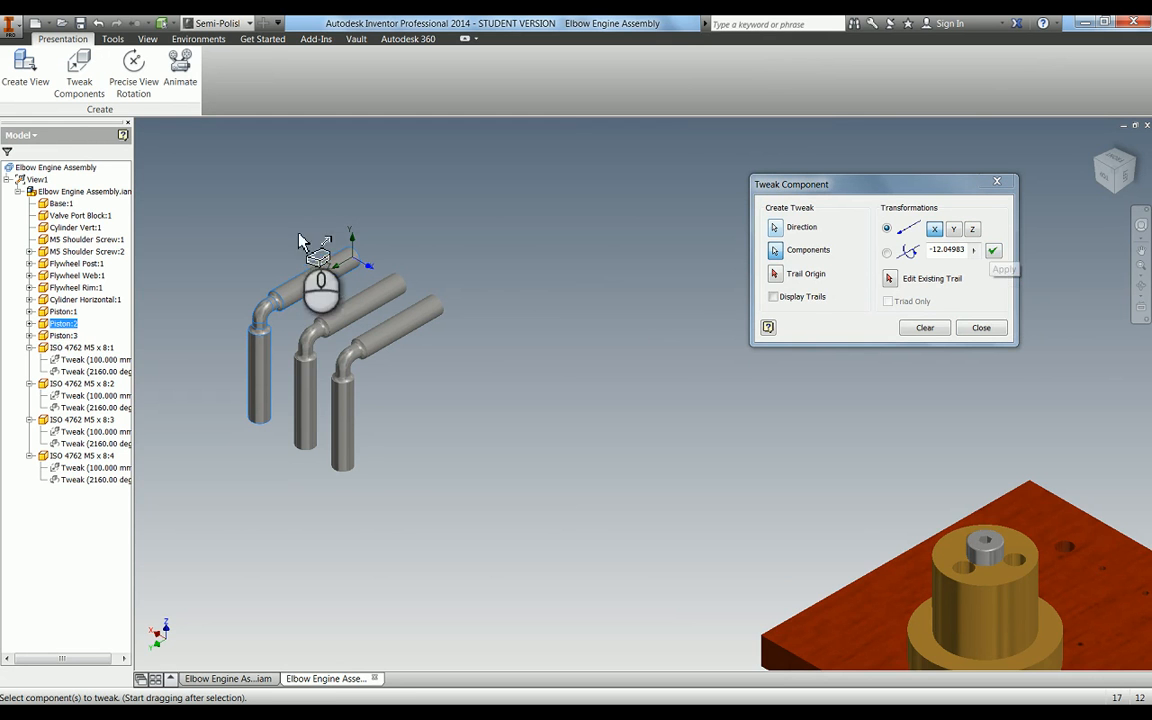
left_click(994, 255)
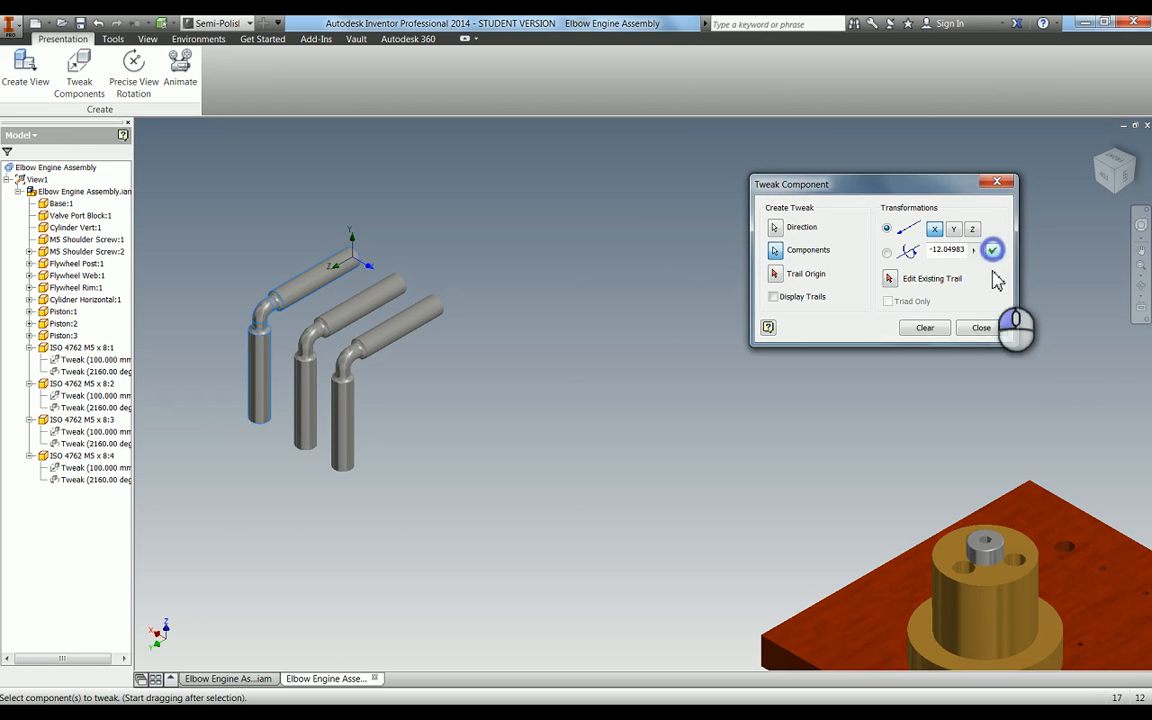
left_click(980, 328)
Step: Add a rotational tweak of 2160 degrees about the Z axis to M5 Shoulder Screw:2 in the horizontal cylinder
scroll(463, 545, "up", 3)
scroll(553, 437, "down", 2)
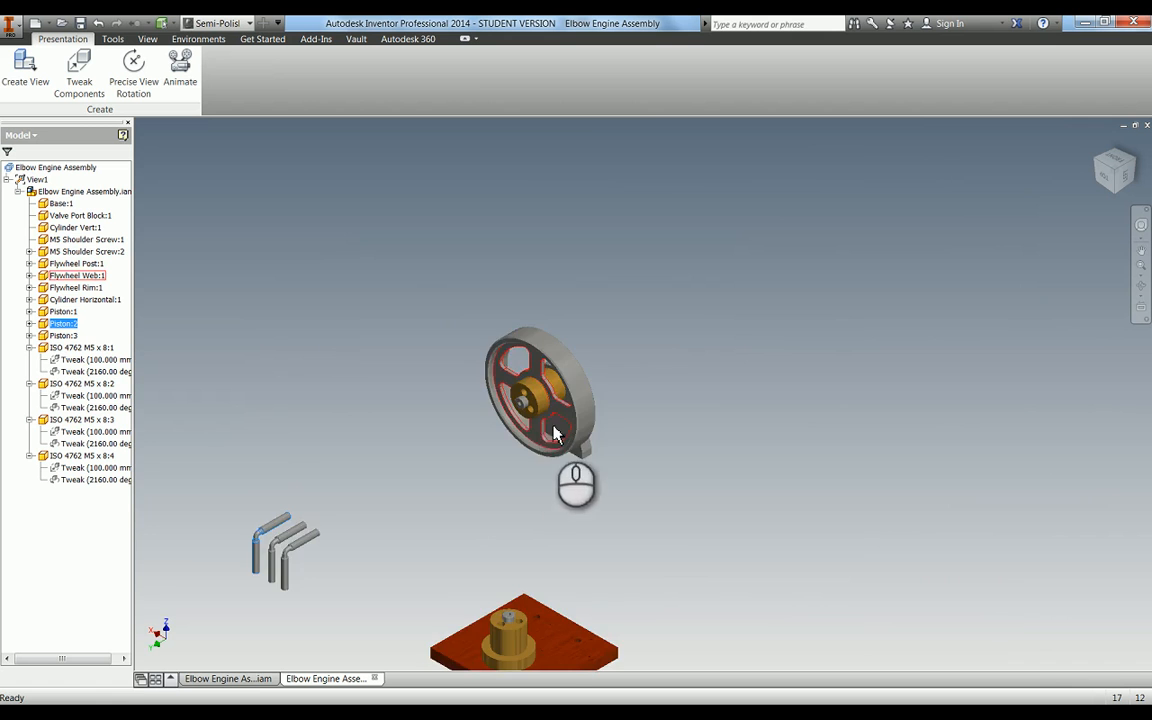
middle_click_drag(553, 437, 655, 280)
scroll(655, 280, "down", 2)
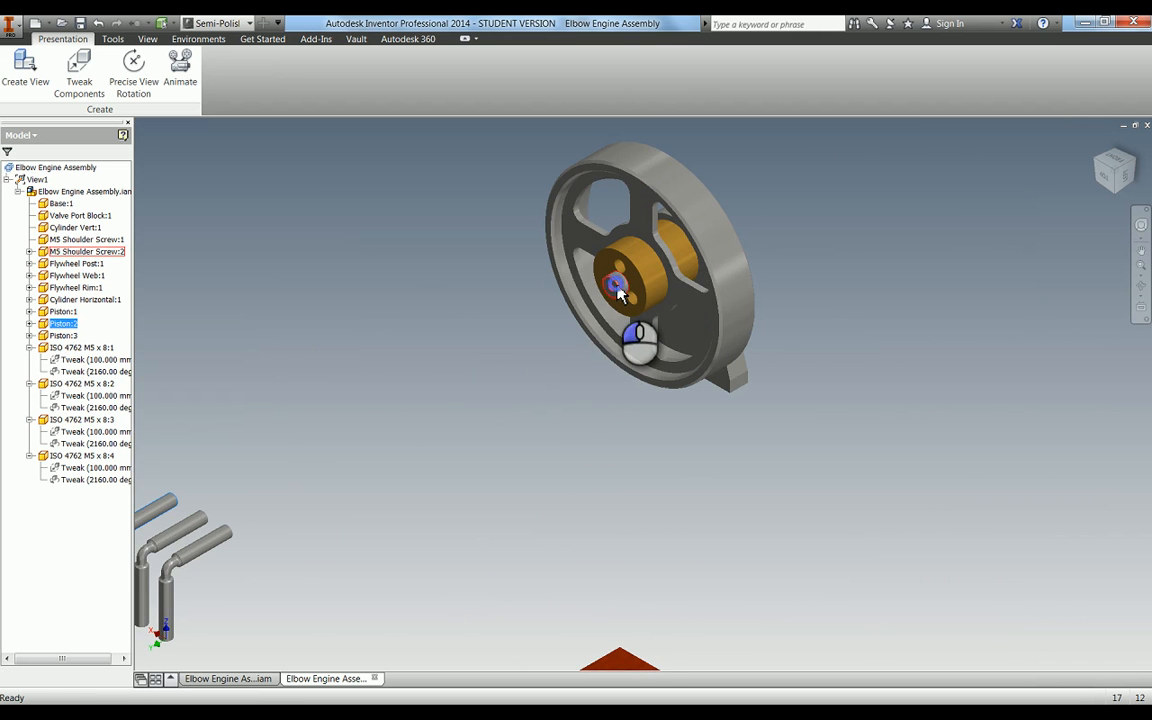
key("t")
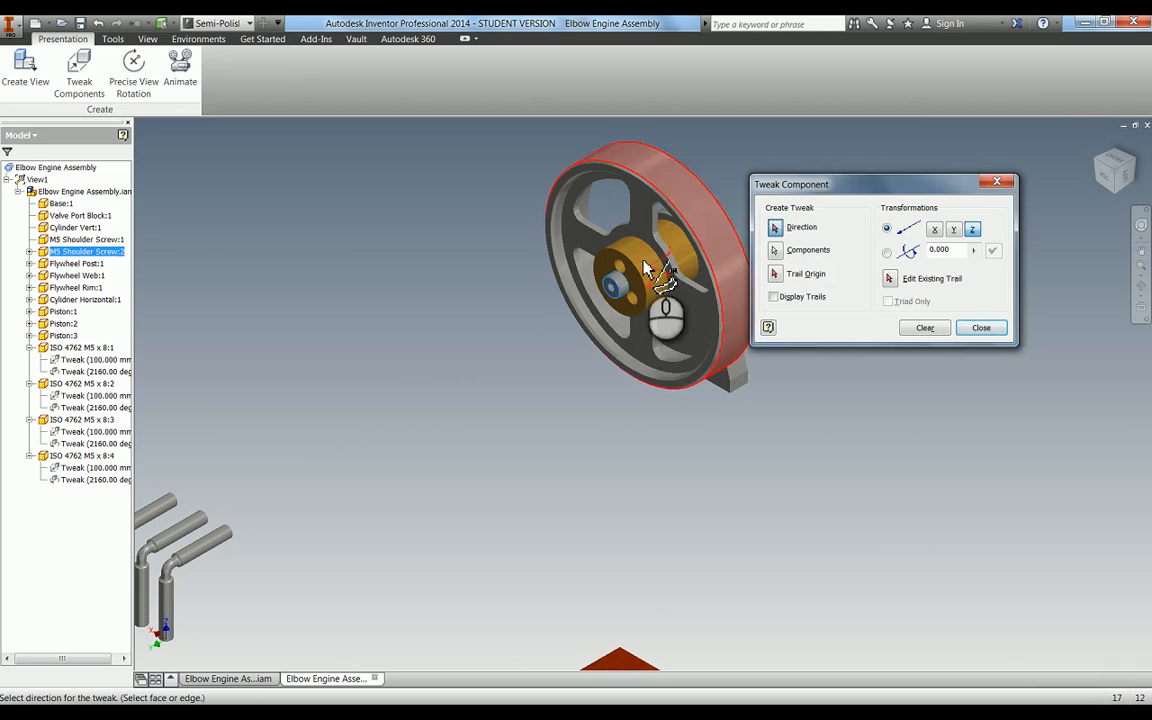
scroll(645, 360, "down", 3)
left_click(668, 292)
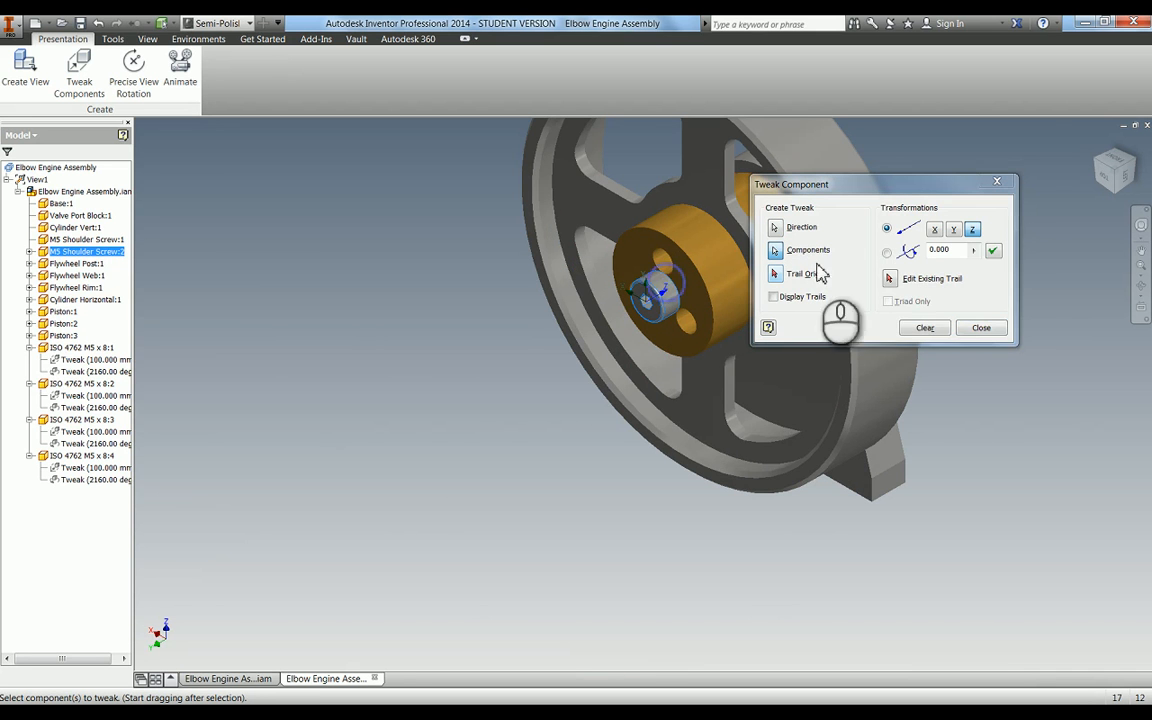
left_click(886, 251)
left_click(973, 251)
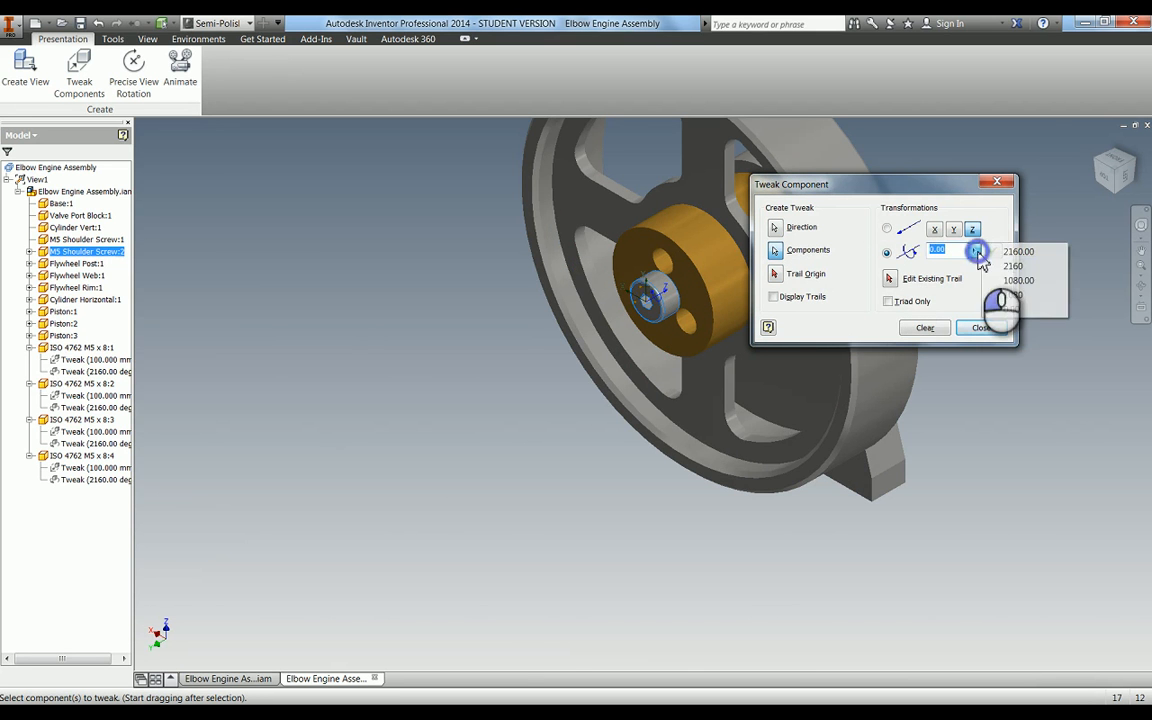
left_click(1029, 308)
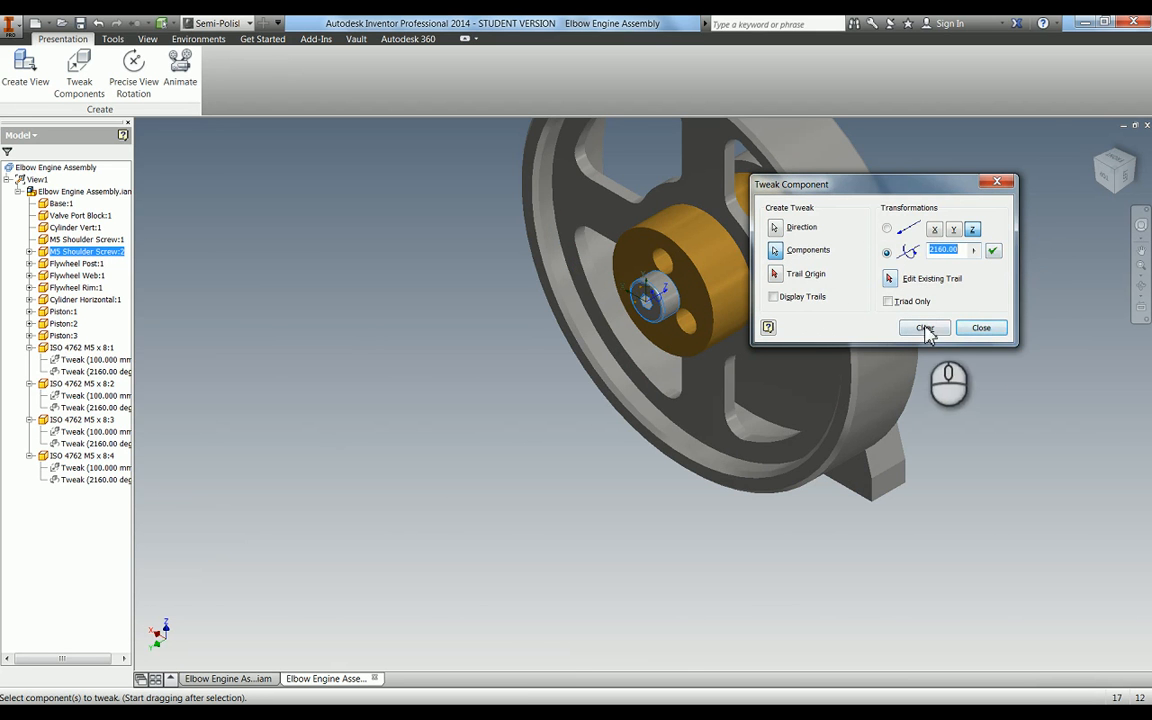
left_click(981, 328)
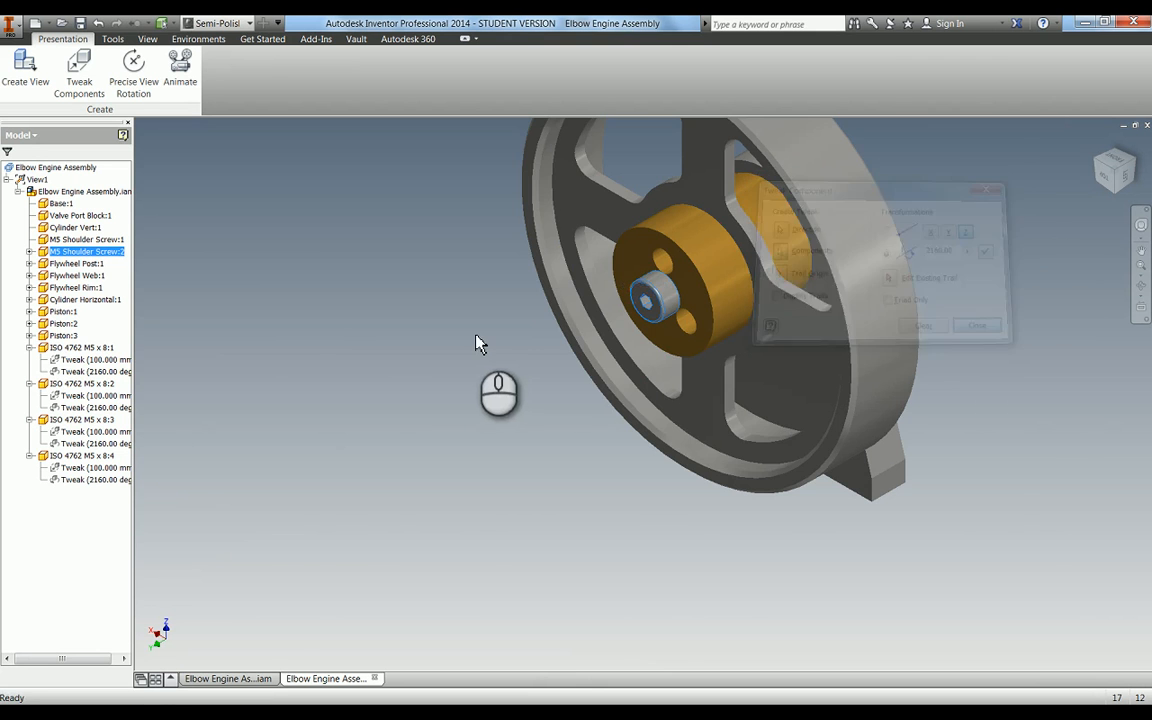
Step: Tweak M5 Shoulder Screw:2 about 213 mm along its axis, out of the horizontal cylinder towards the pistons
scroll(462, 350, "down", 4)
left_click(79, 68)
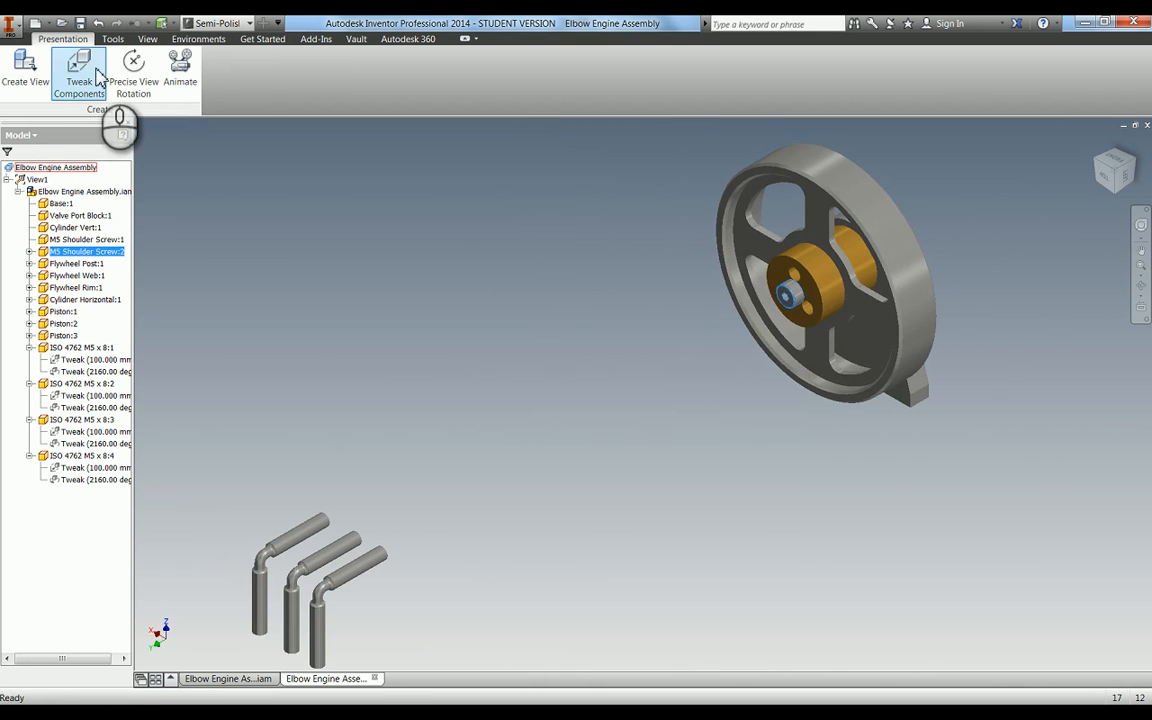
scroll(695, 300, "up", 6)
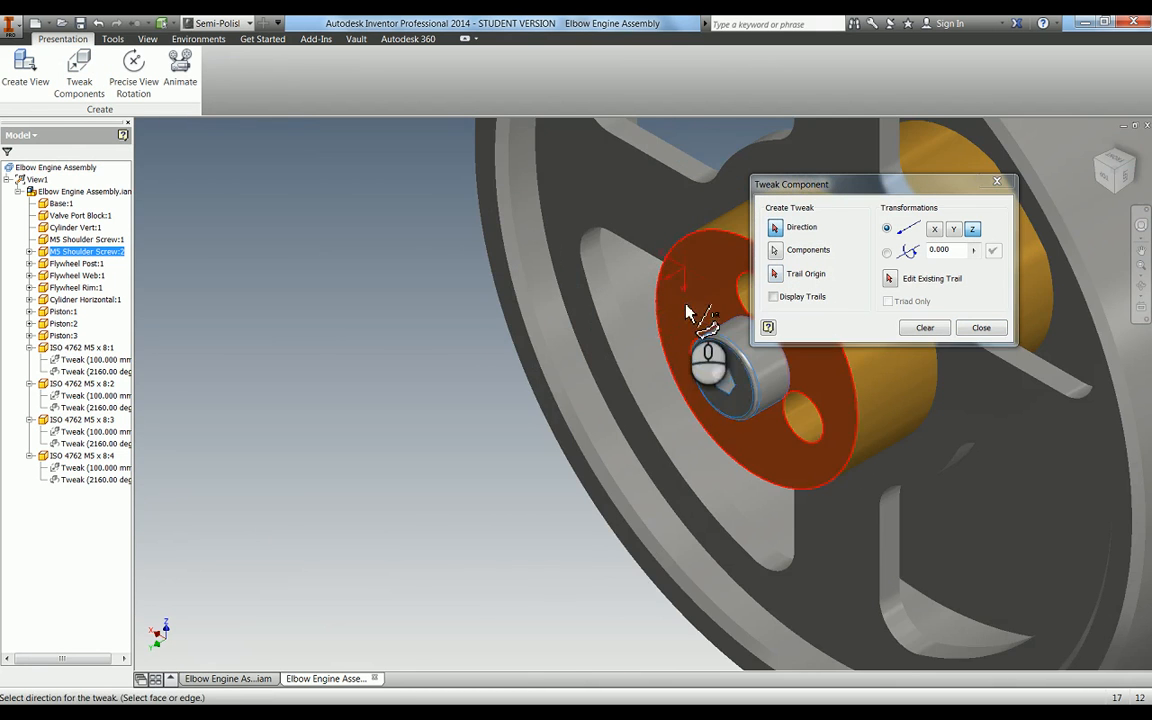
left_click(722, 362)
scroll(506, 430, "down", 6)
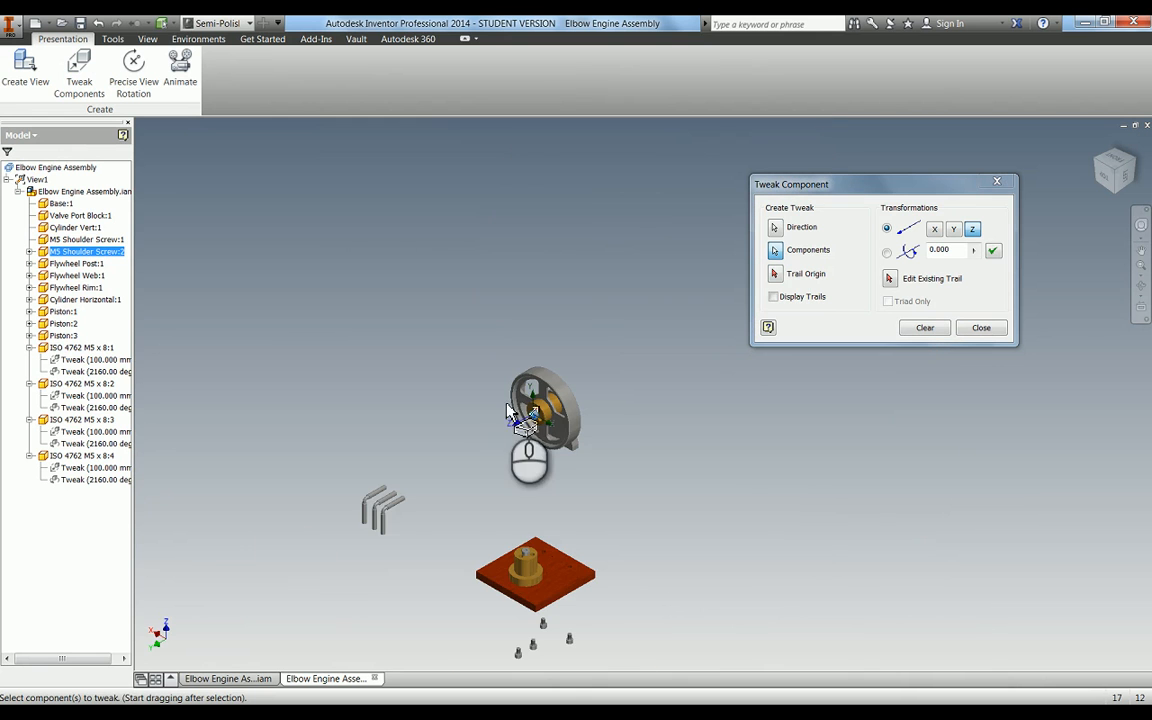
left_click_drag(496, 402, 337, 488)
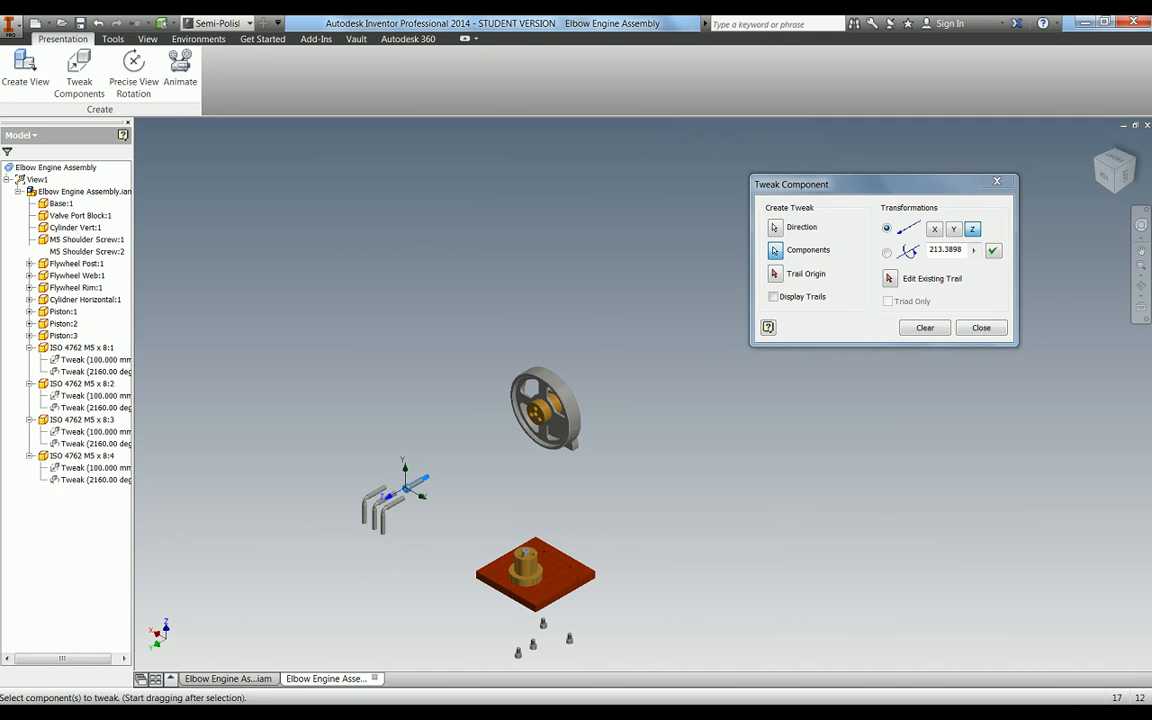
left_click(992, 250)
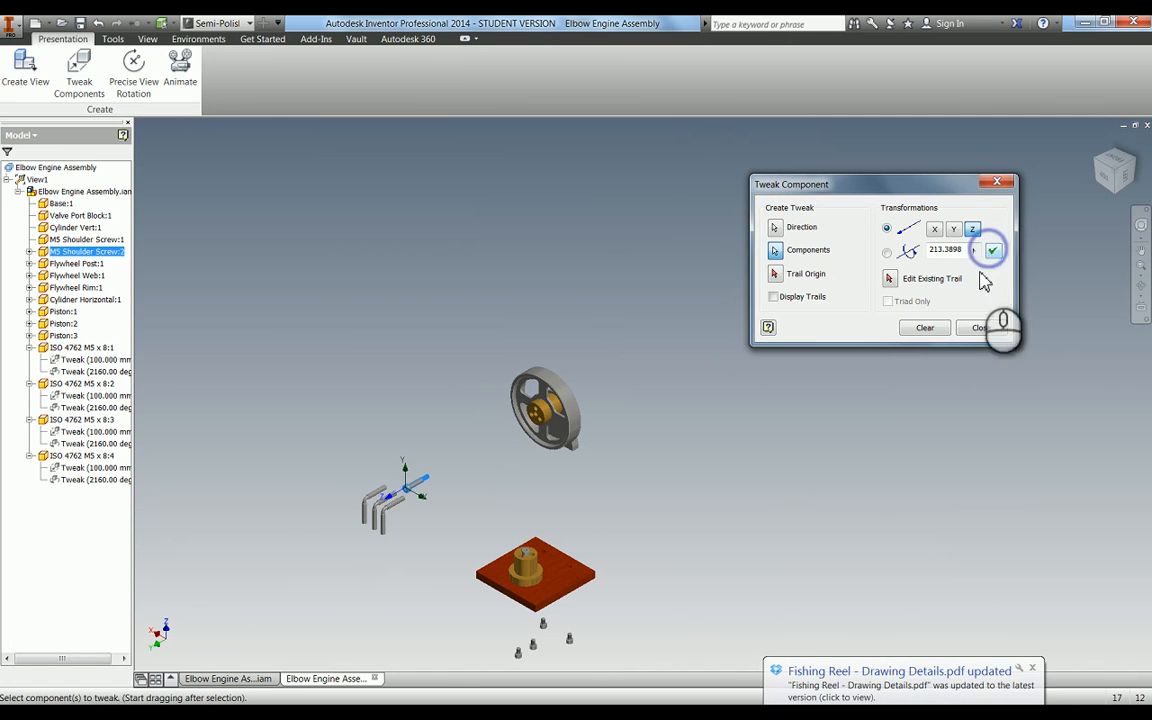
left_click(981, 328)
Step: Group the linear and rotational tweaks of M5 Shoulder Screw:2 into one animation sequence and apply the change
left_click(180, 72)
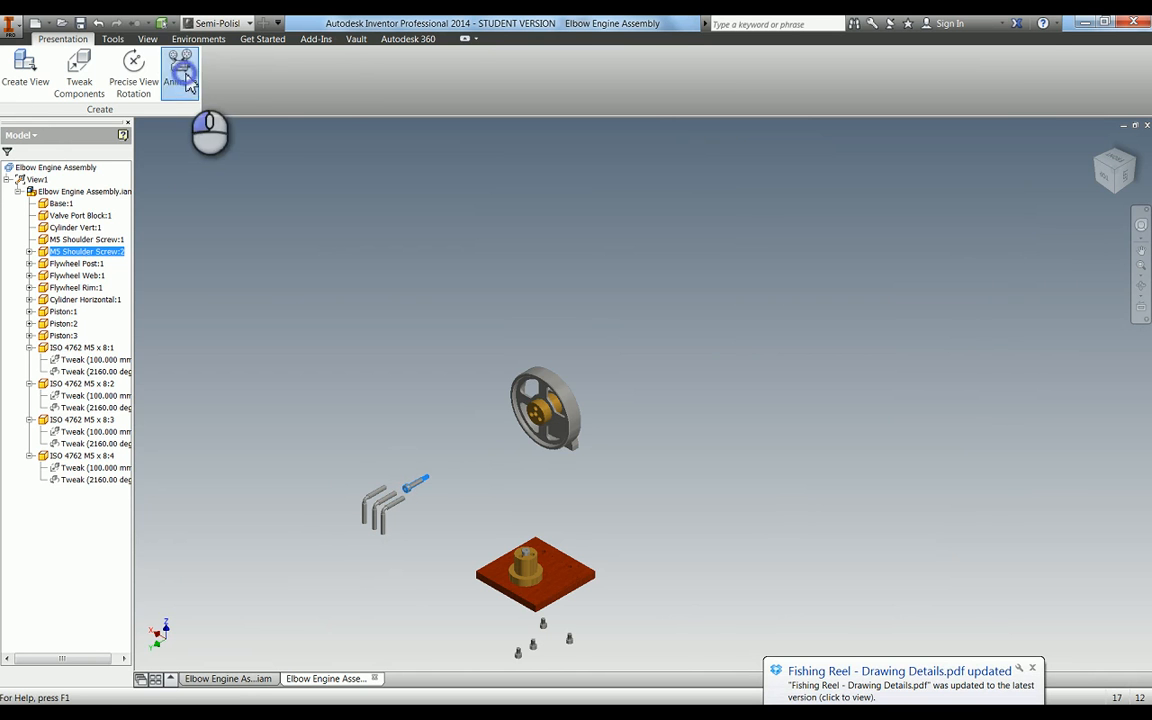
left_click(335, 140)
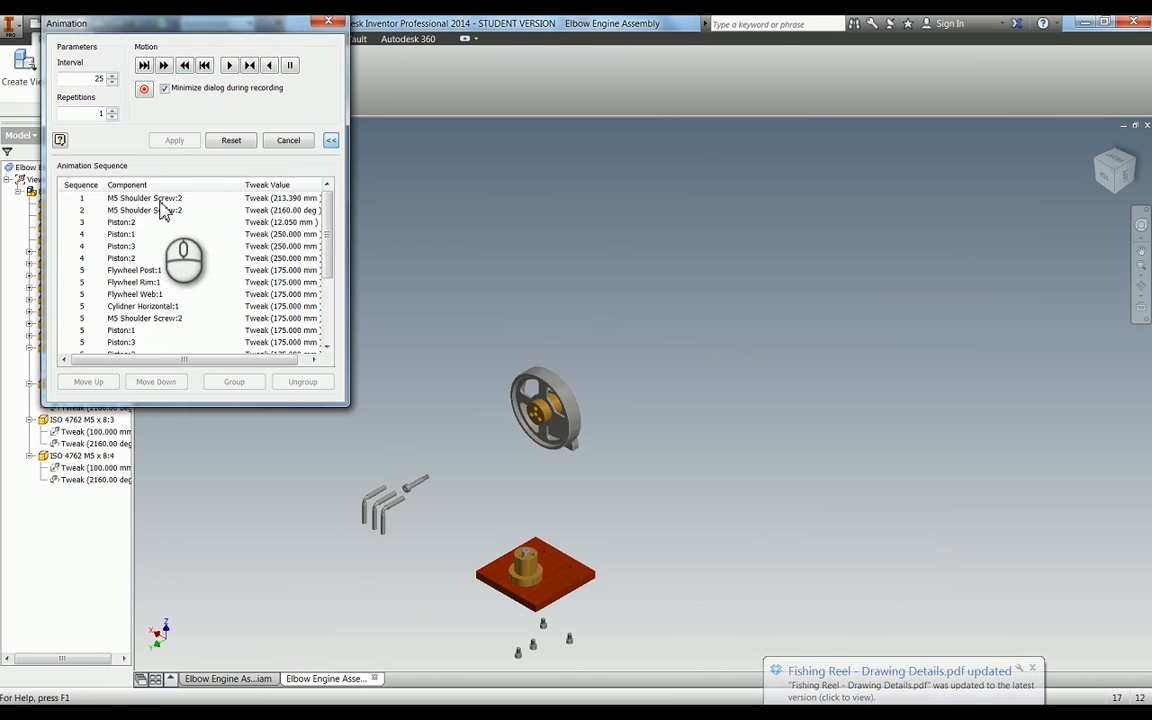
left_click(144, 198)
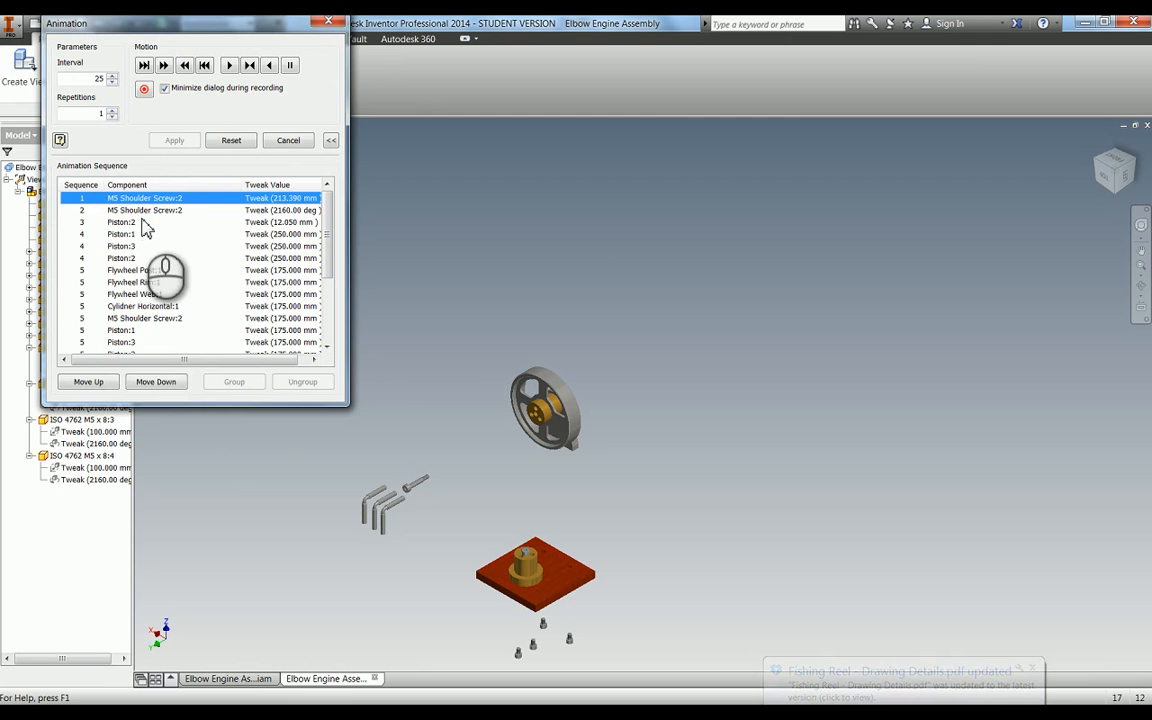
left_click(146, 212, "shift")
left_click(234, 382)
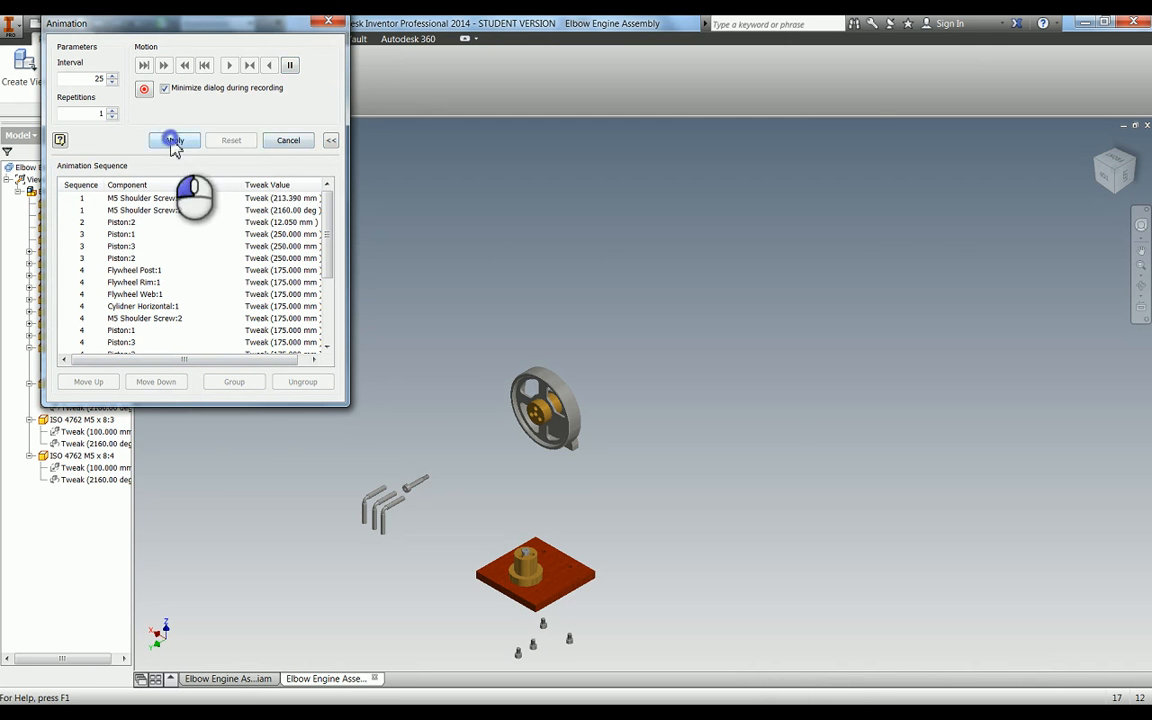
left_click(175, 141)
left_click(288, 140)
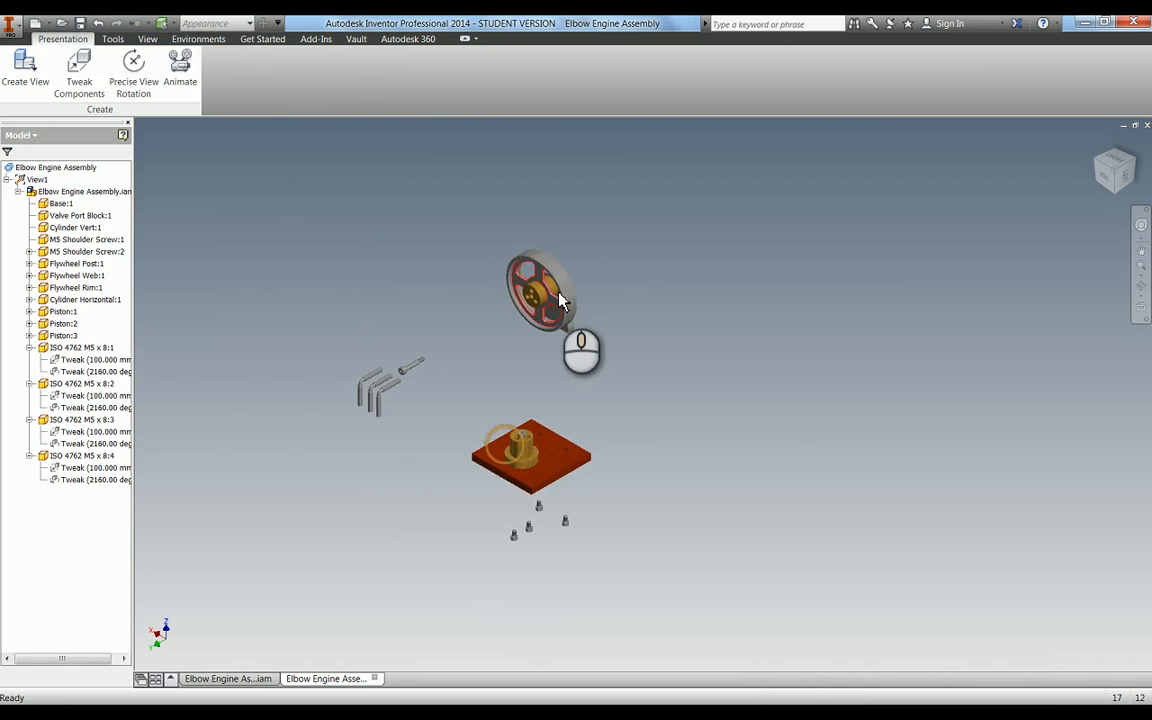
Step: Tweak Flywheel Web:1, Flywheel Rim:1 and the horizontal cylinder together about 164 mm along Z, away from the flywheel post towards the shoulder screw
scroll(559, 300, "up", 5)
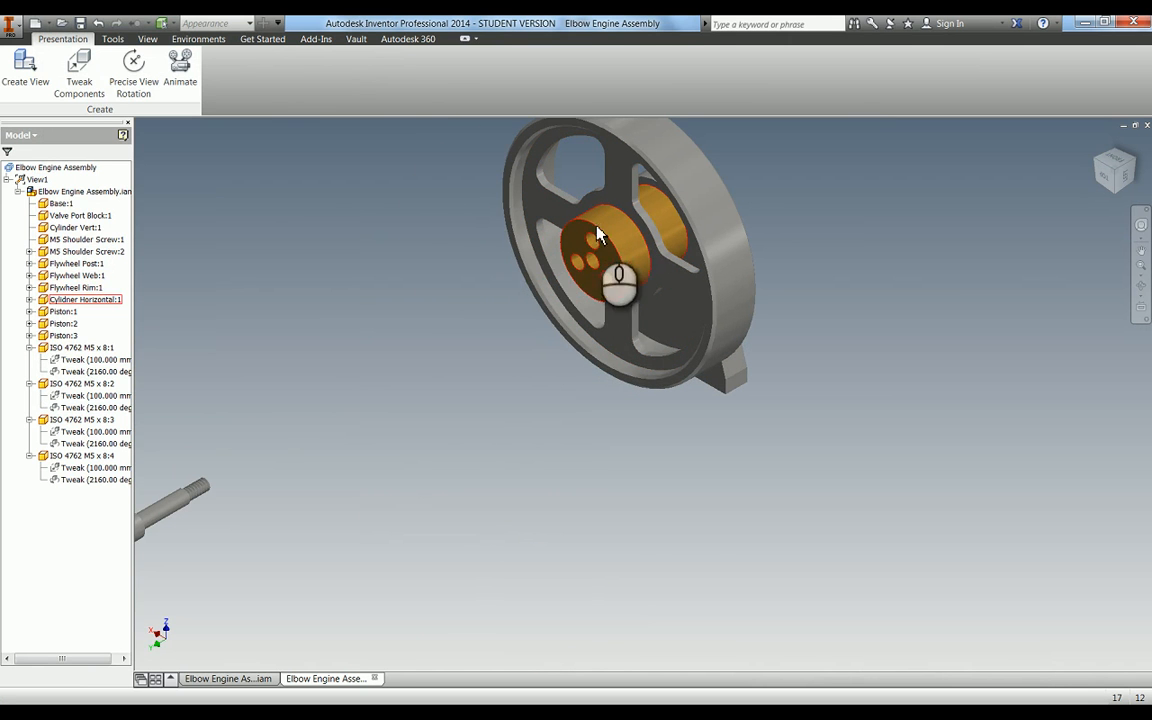
scroll(748, 330, "down", 6)
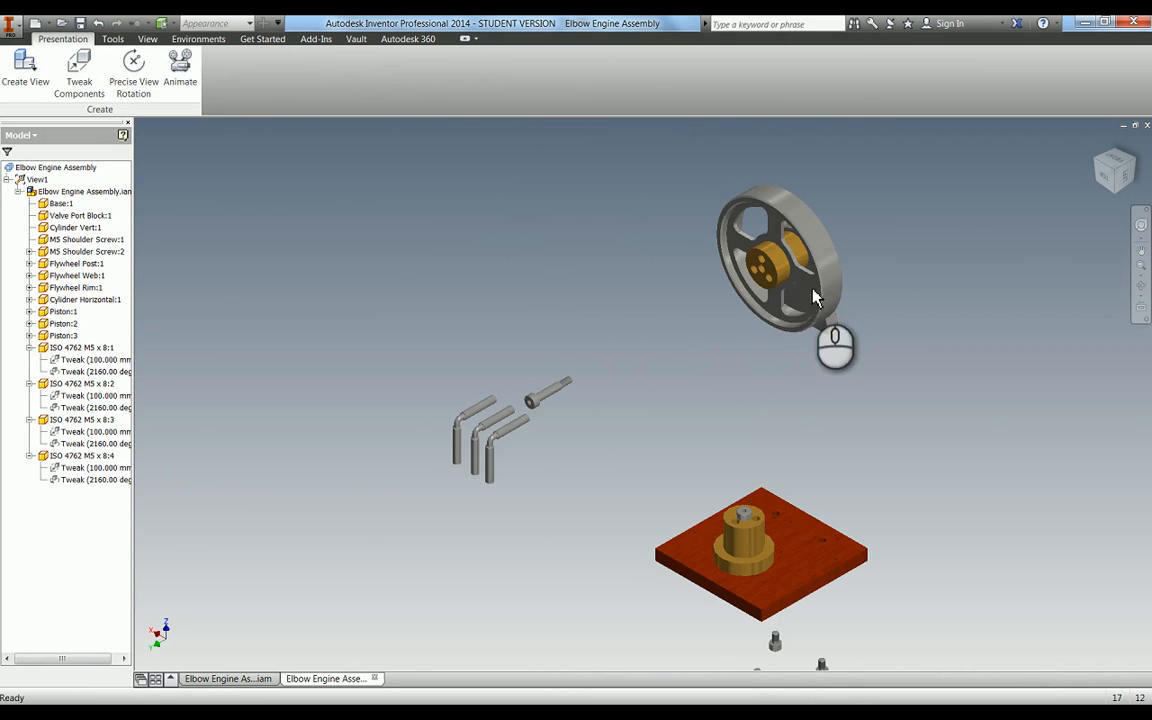
left_click(80, 85)
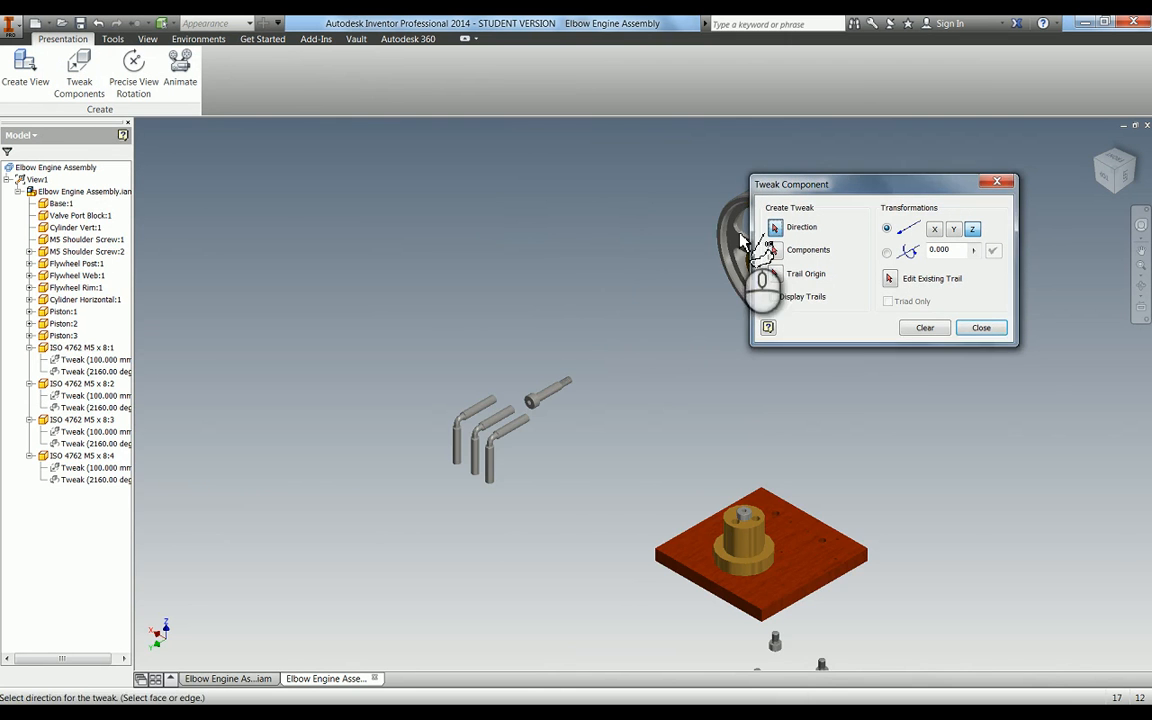
middle_click_drag(640, 311, 450, 321)
left_click(777, 252)
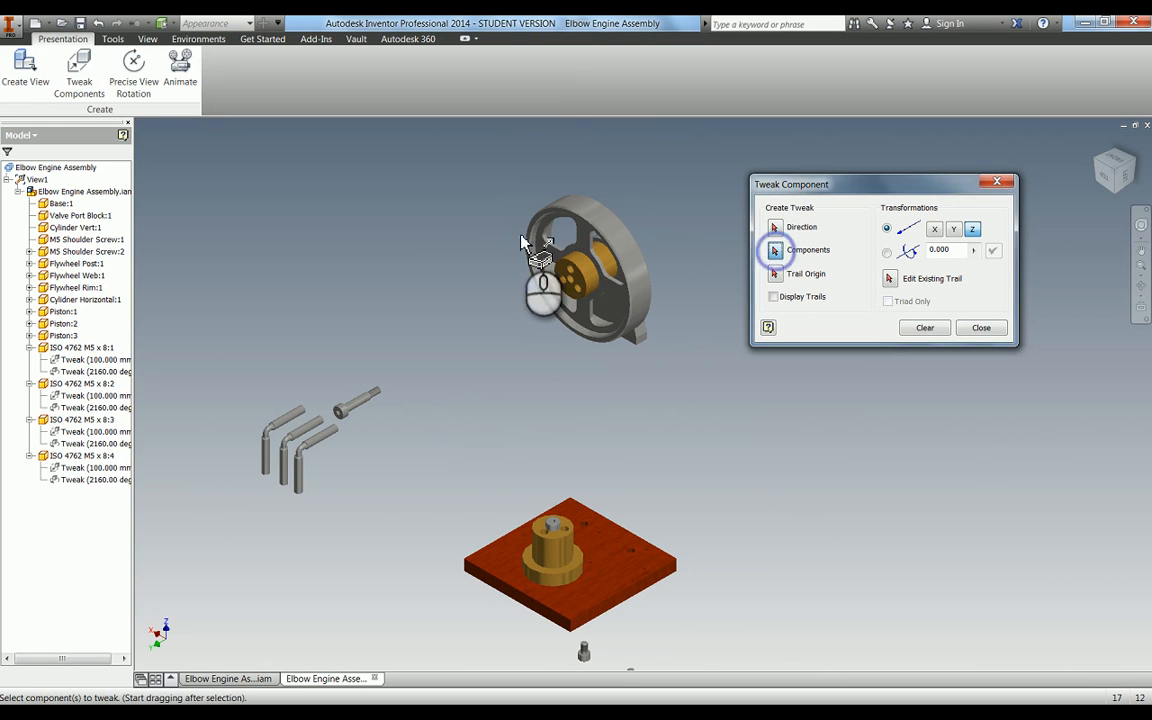
left_click(581, 235)
left_click(587, 214)
left_click(560, 292)
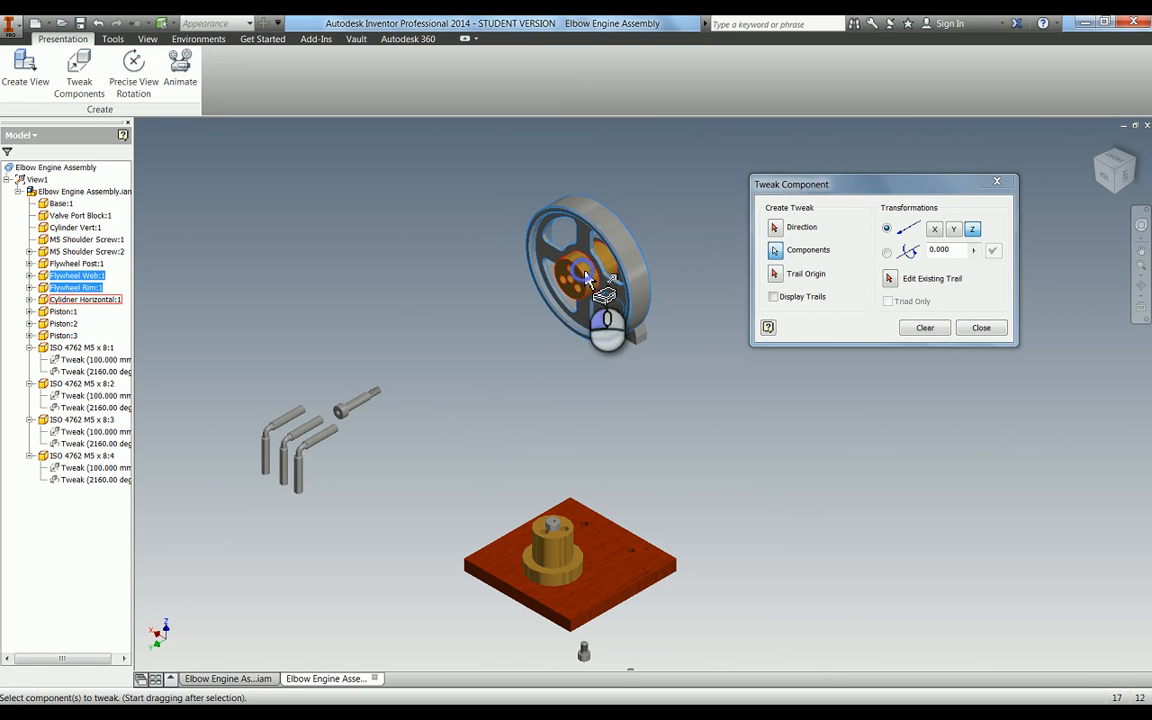
left_click(781, 229)
scroll(552, 292, "down", 2)
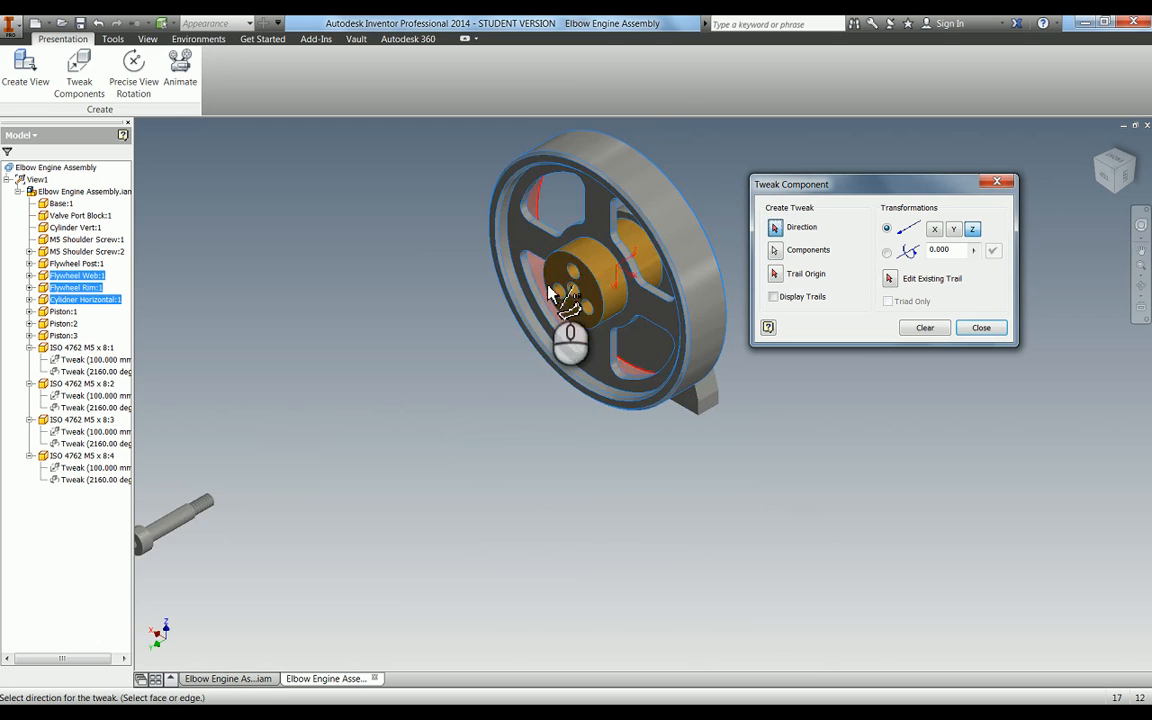
left_click(556, 283)
scroll(470, 322, "up", 4)
left_click_drag(467, 262, 317, 329)
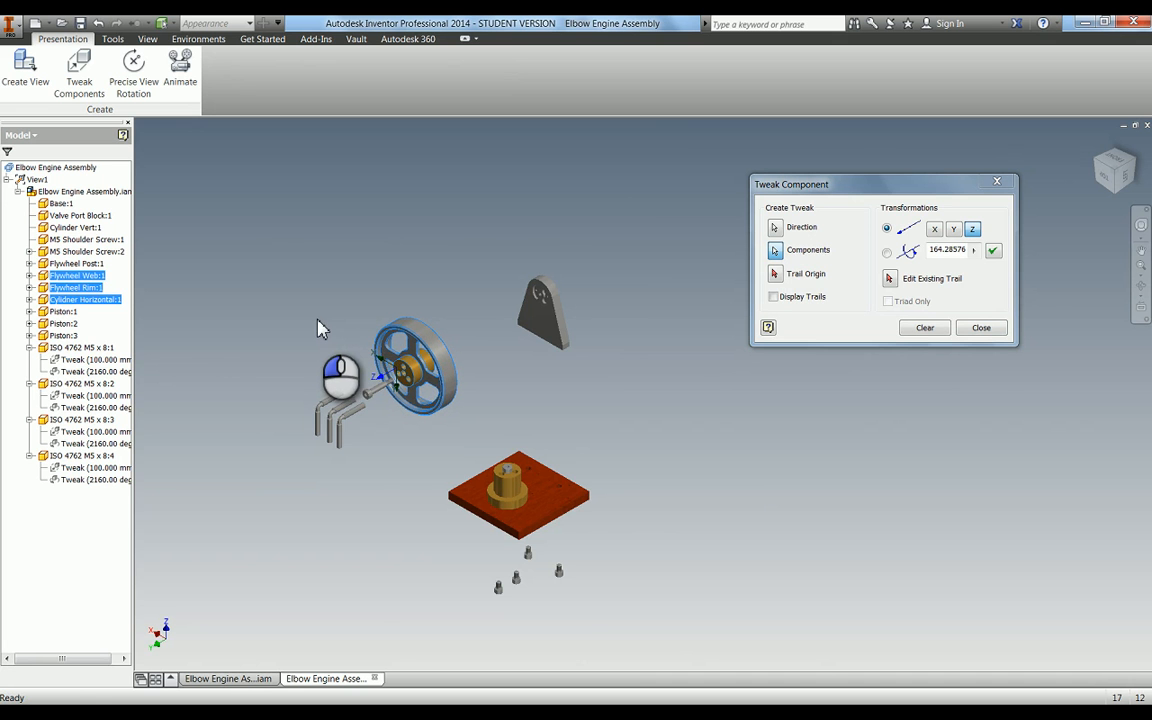
left_click(993, 254)
left_click(980, 328)
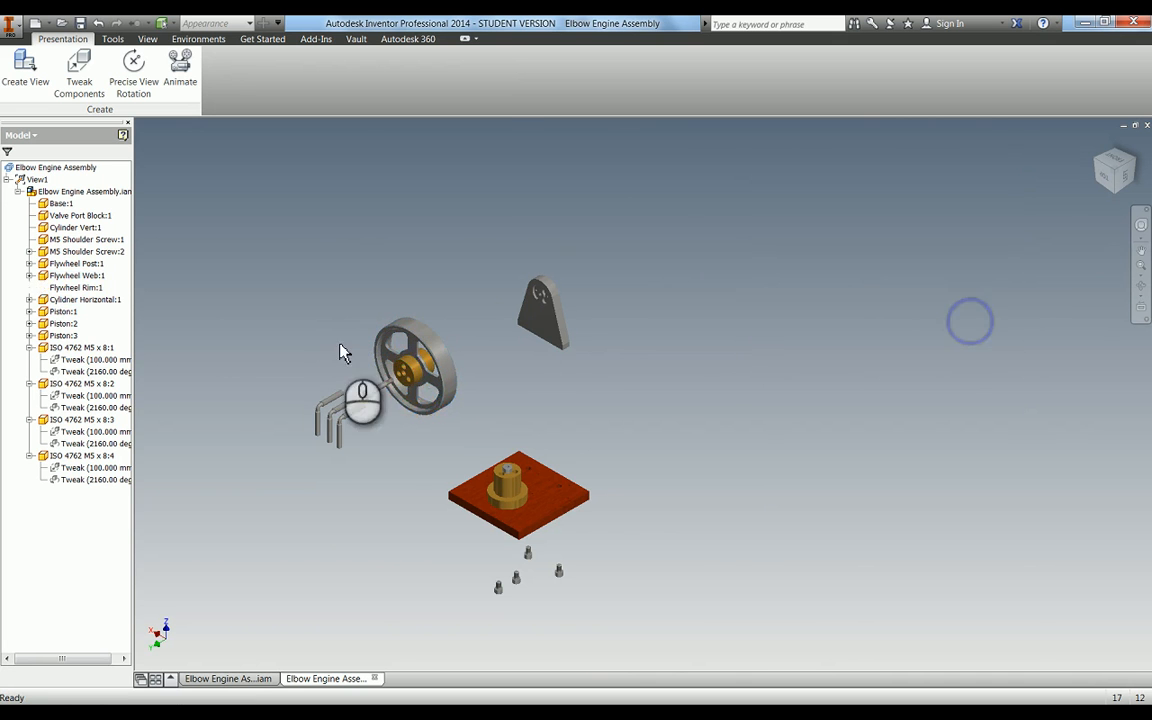
Step: Tweak Flywheel Web:1 and Flywheel Rim:1 about -63 mm along Z, off the horizontal cylinder and back towards the flywheel post
scroll(340, 345, "down", 3)
scroll(508, 310, "down", 4)
key("t")
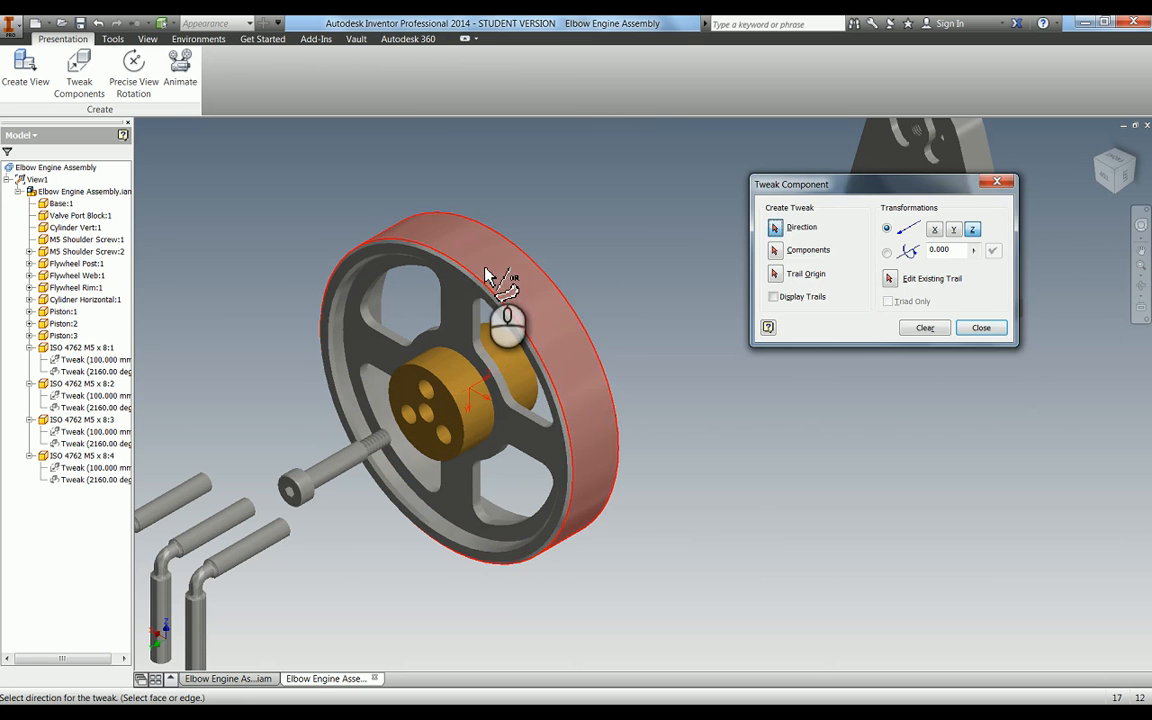
left_click(775, 252)
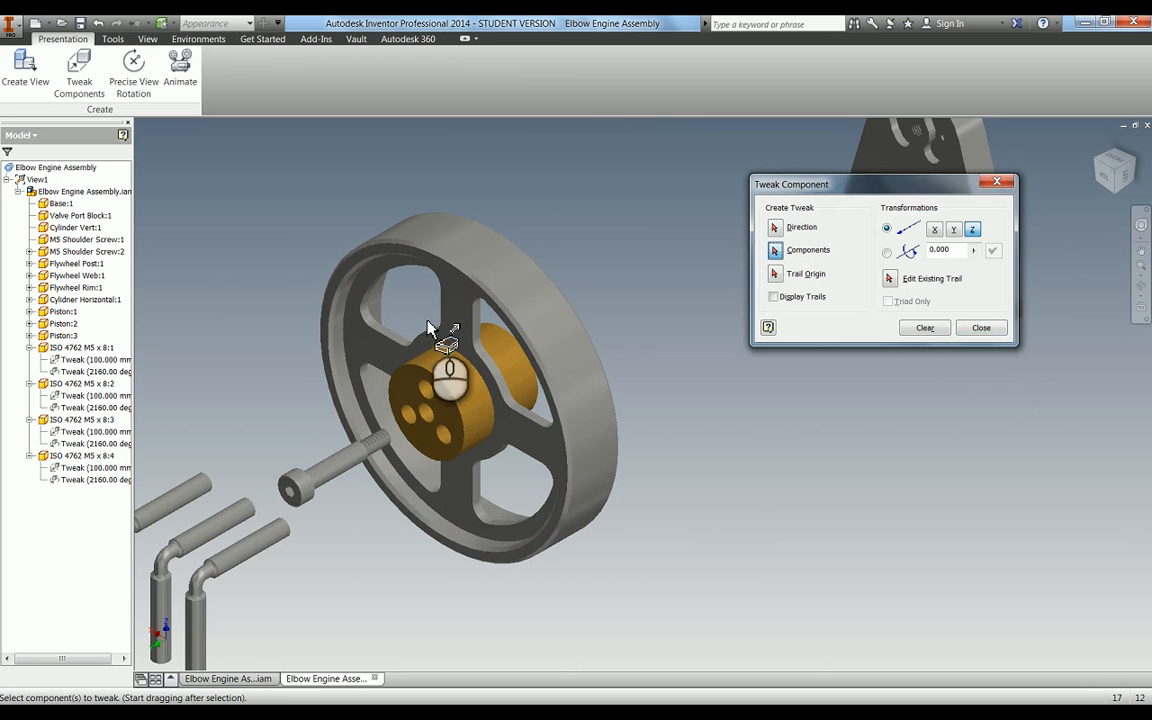
left_click(458, 306)
left_click(477, 279)
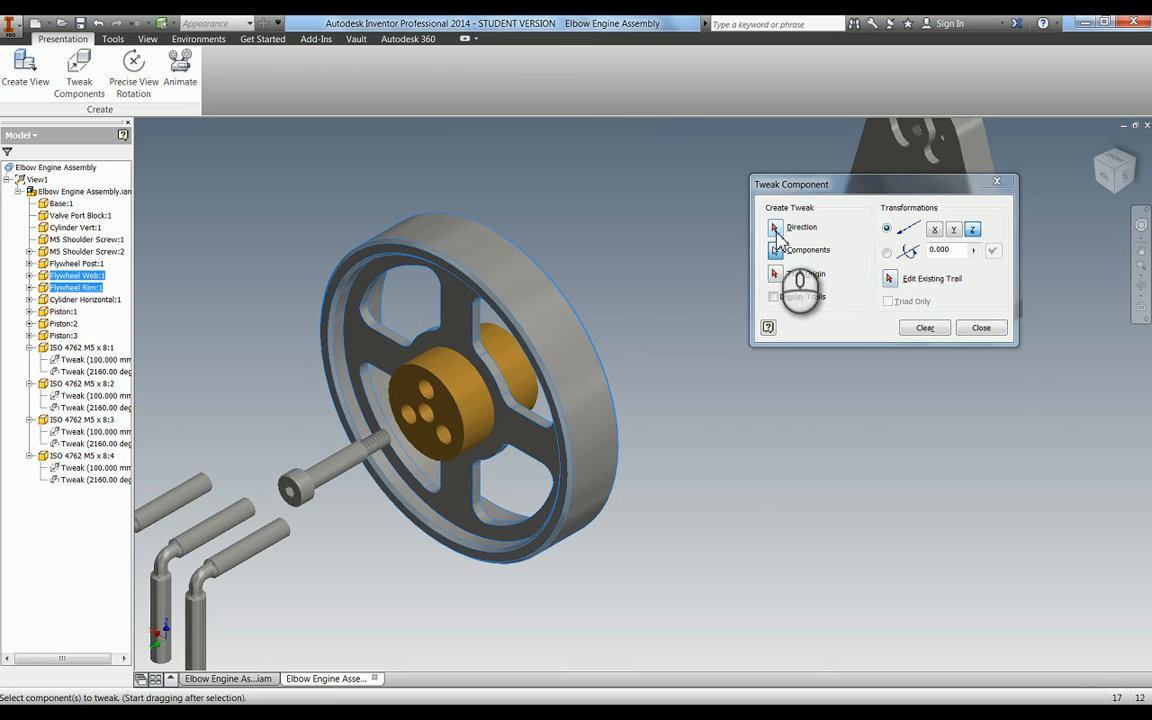
left_click(777, 230)
left_click(445, 415)
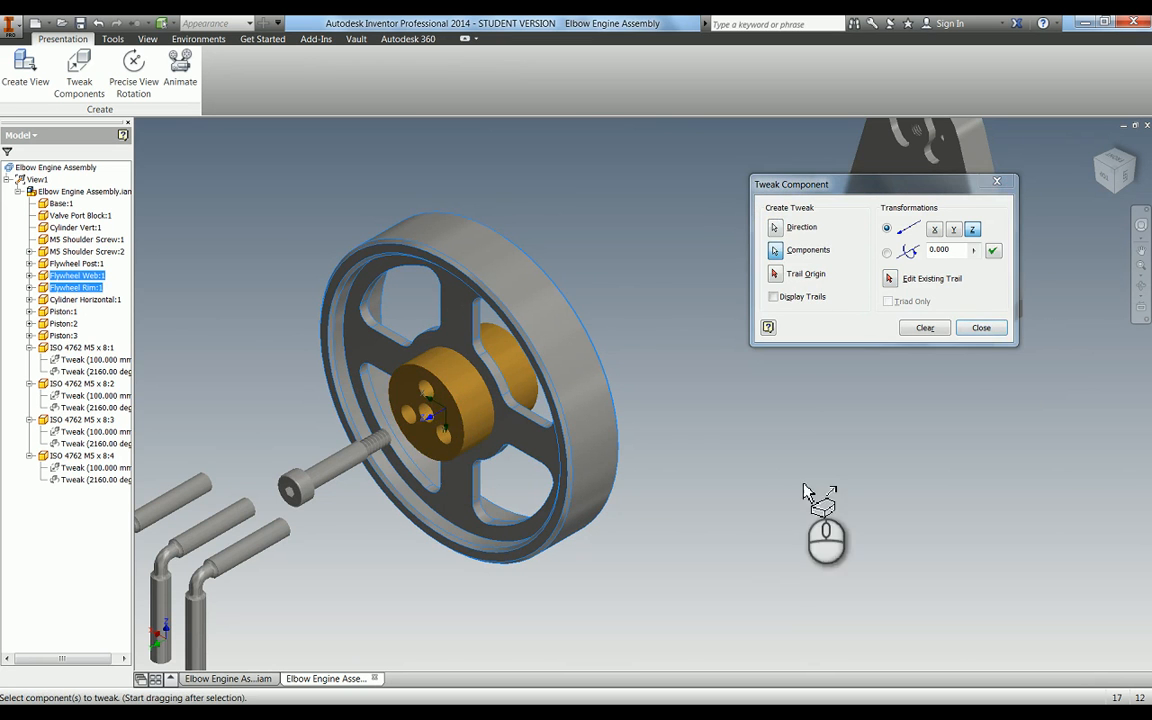
left_click_drag(754, 532, 966, 460)
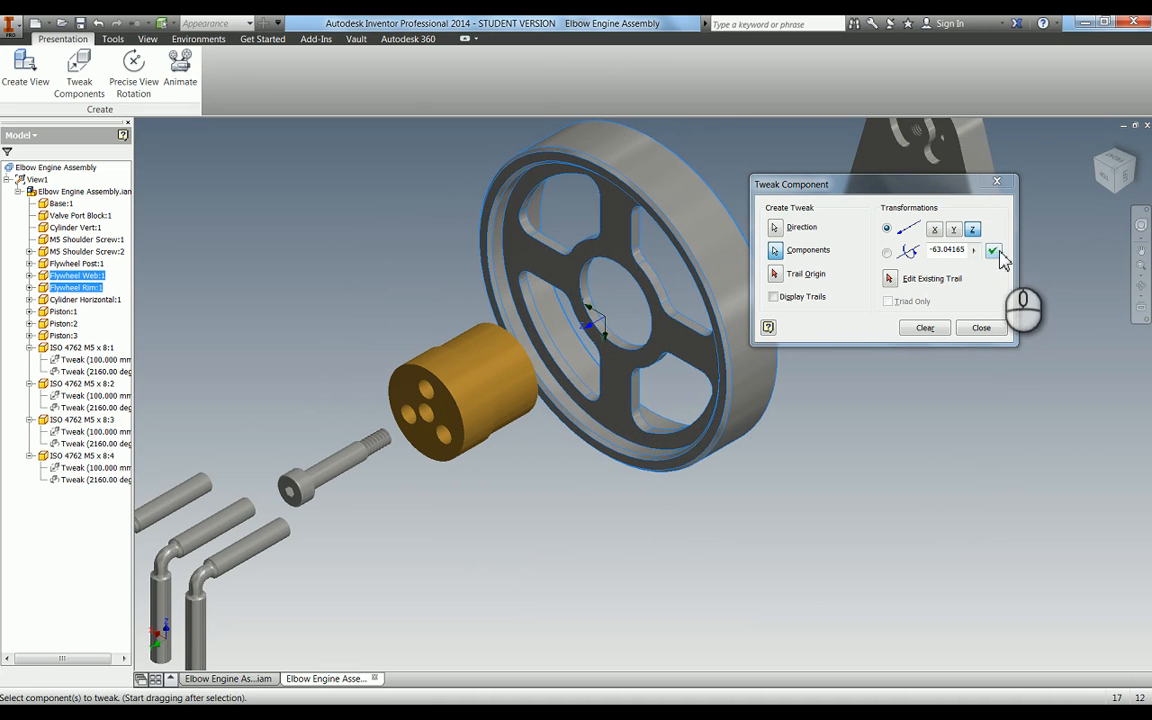
left_click(995, 250)
left_click(973, 333)
Step: Try to tweak Flywheel Rim:1 alone about -82 mm along Z, away from the flywheel web, and undo it
scroll(900, 397, "up", 3)
middle_click_drag(900, 397, 403, 352)
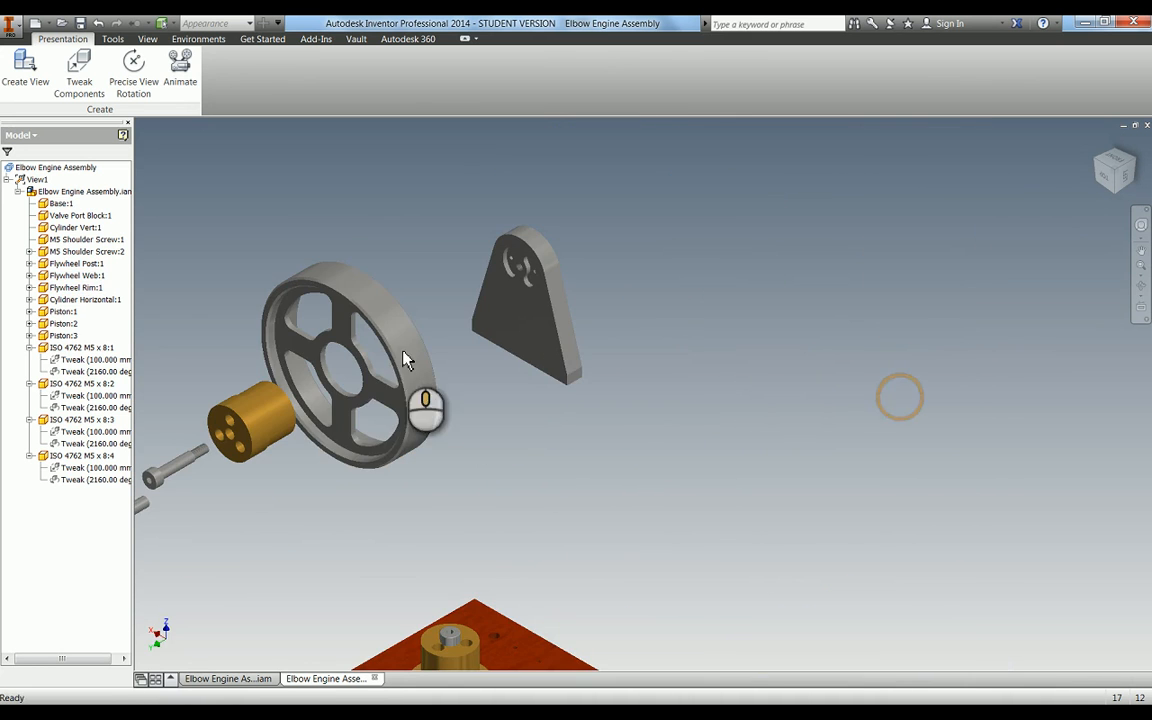
left_click(378, 316)
key("t")
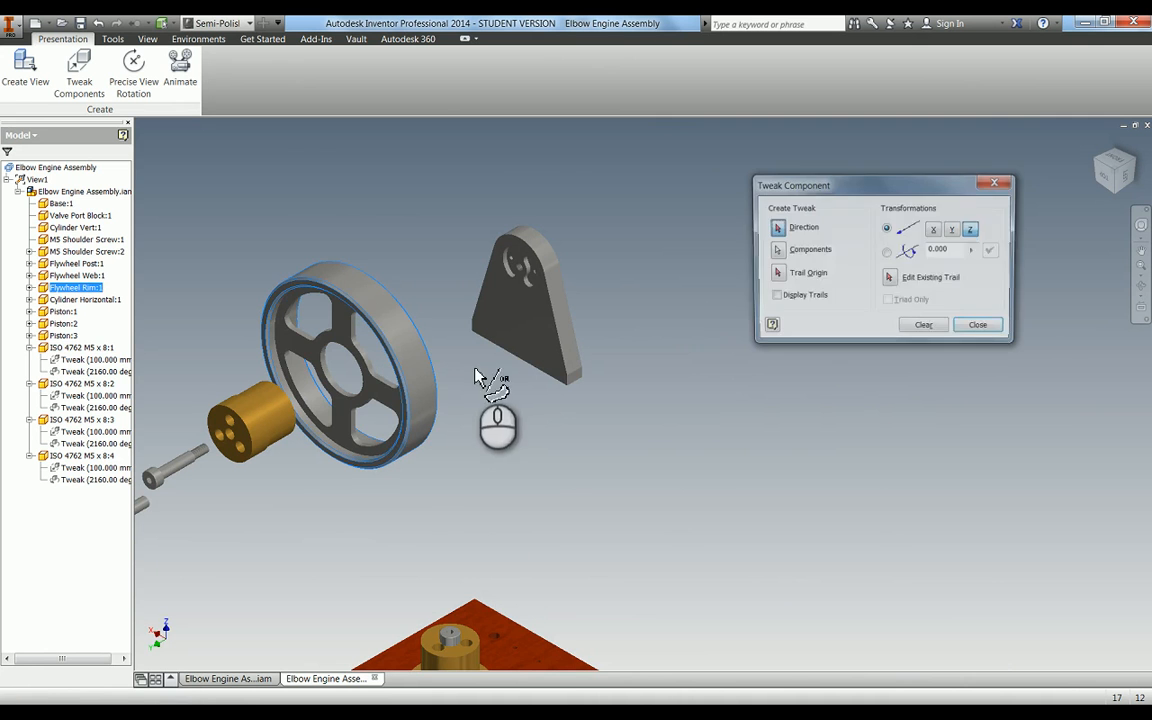
left_click(338, 338)
left_click(571, 527)
left_click_drag(571, 527, 740, 482)
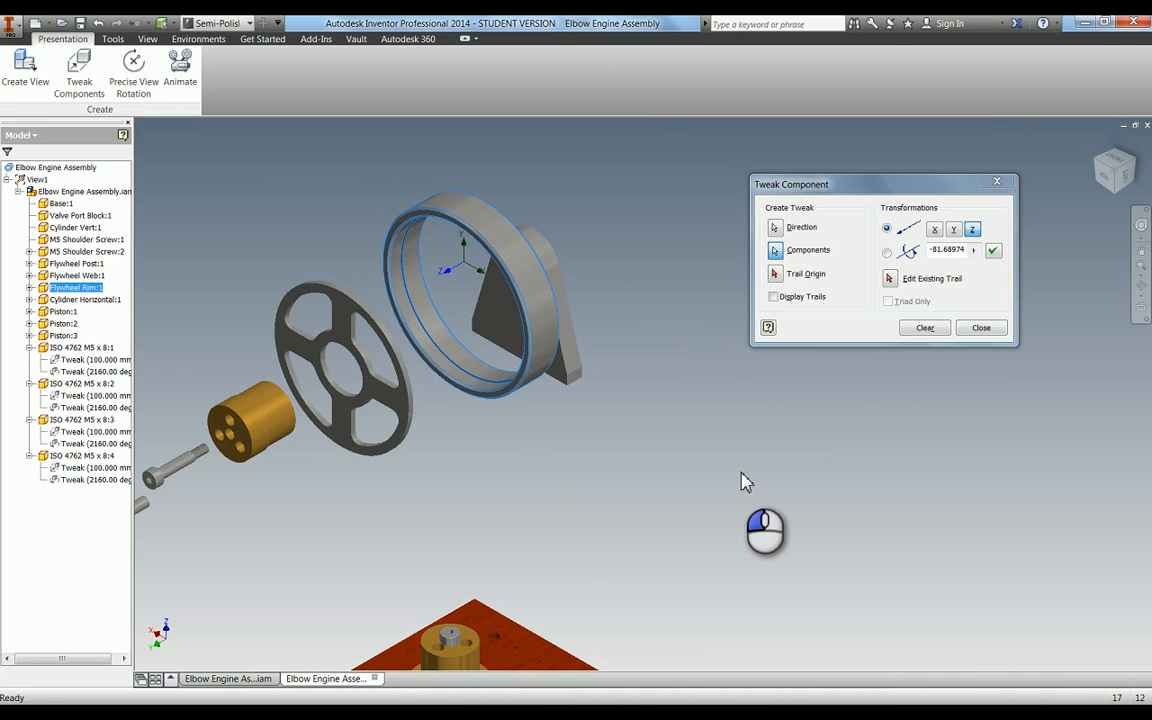
key("Escape")
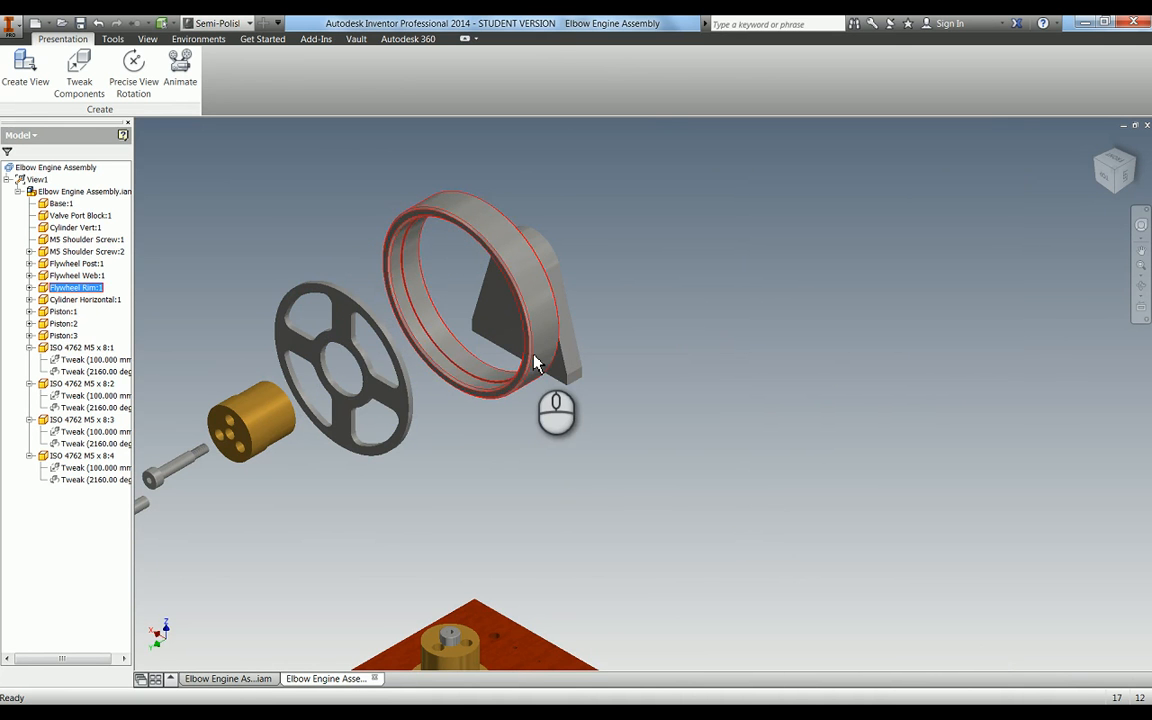
key("ctrl+z")
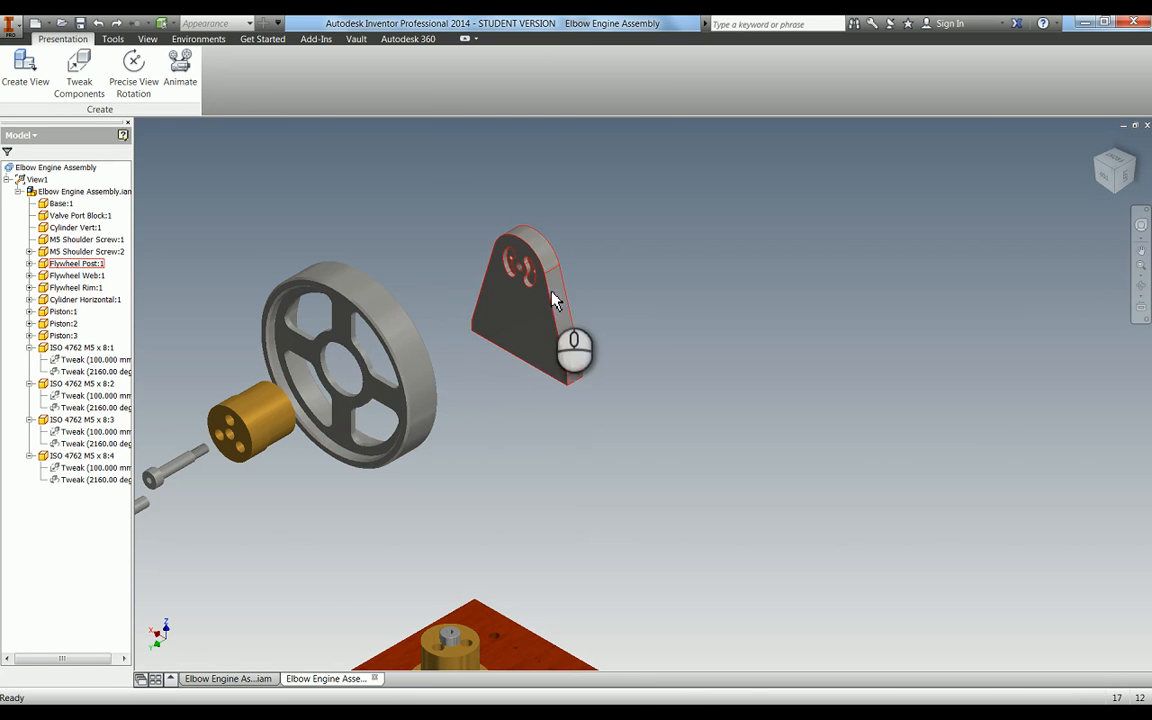
Step: Tweak Flywheel Rim:1 and Flywheel Post:1 together about -78 mm along Z, away from the flywheel web
left_click(79, 72)
left_click(358, 300)
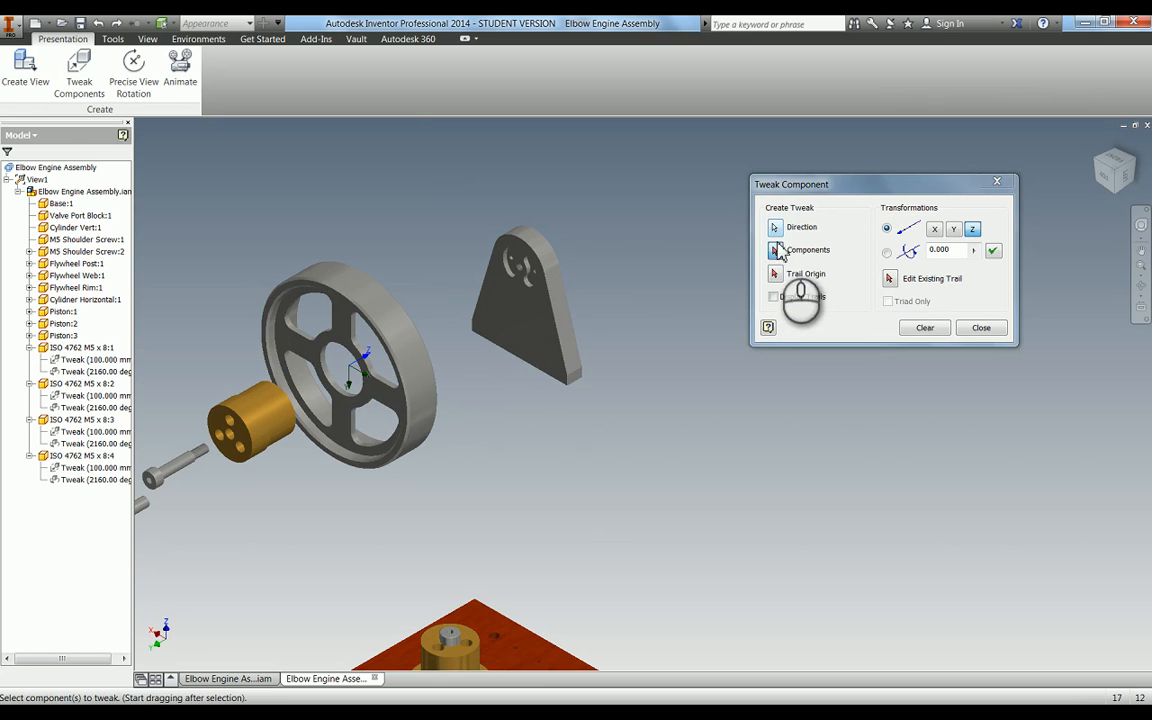
left_click(347, 312)
left_click(774, 227)
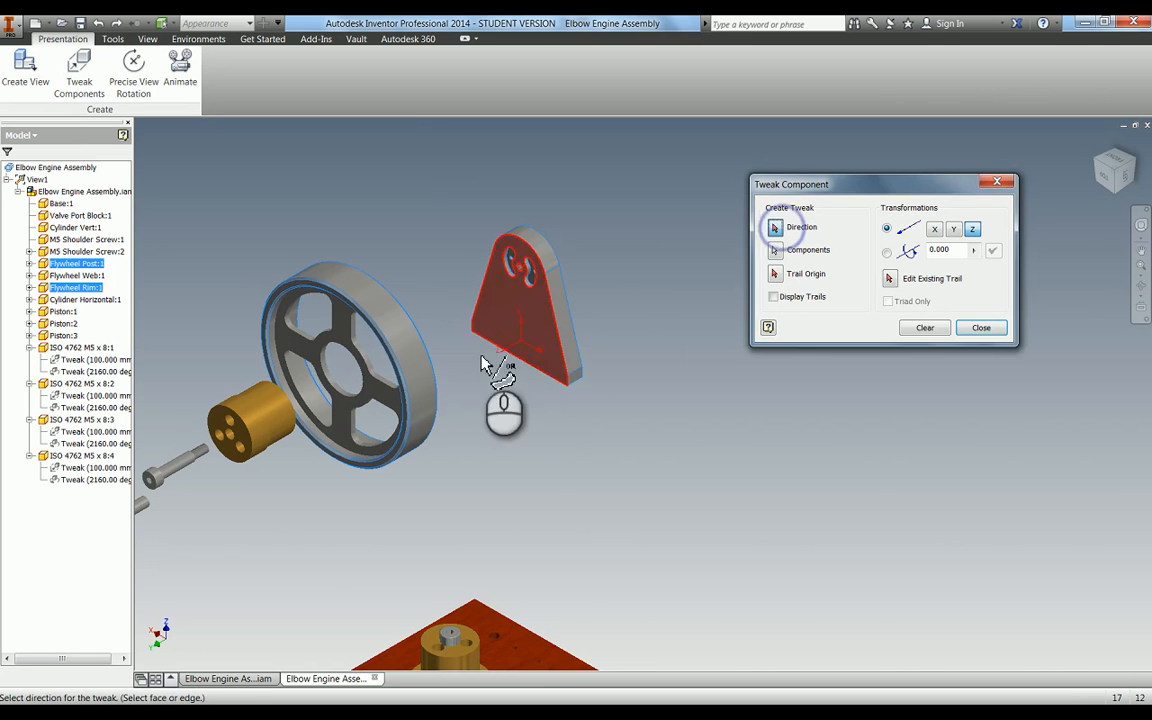
left_click(505, 335)
left_click_drag(557, 528, 704, 458)
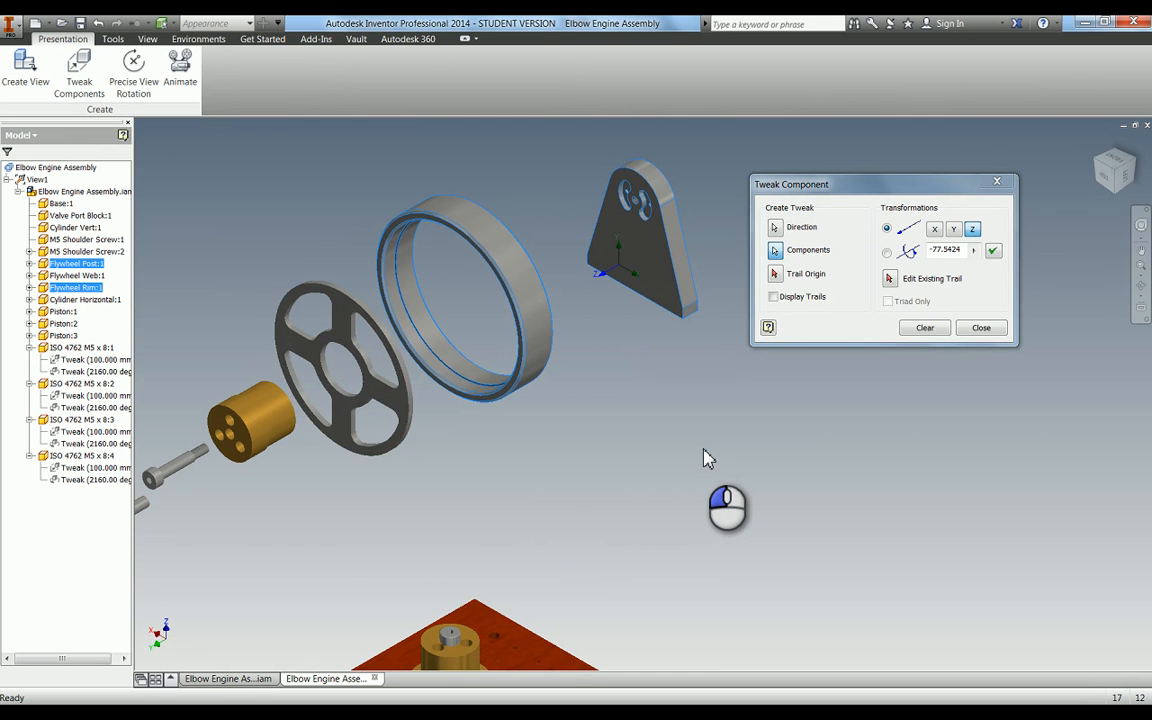
left_click_drag(706, 458, 706, 458)
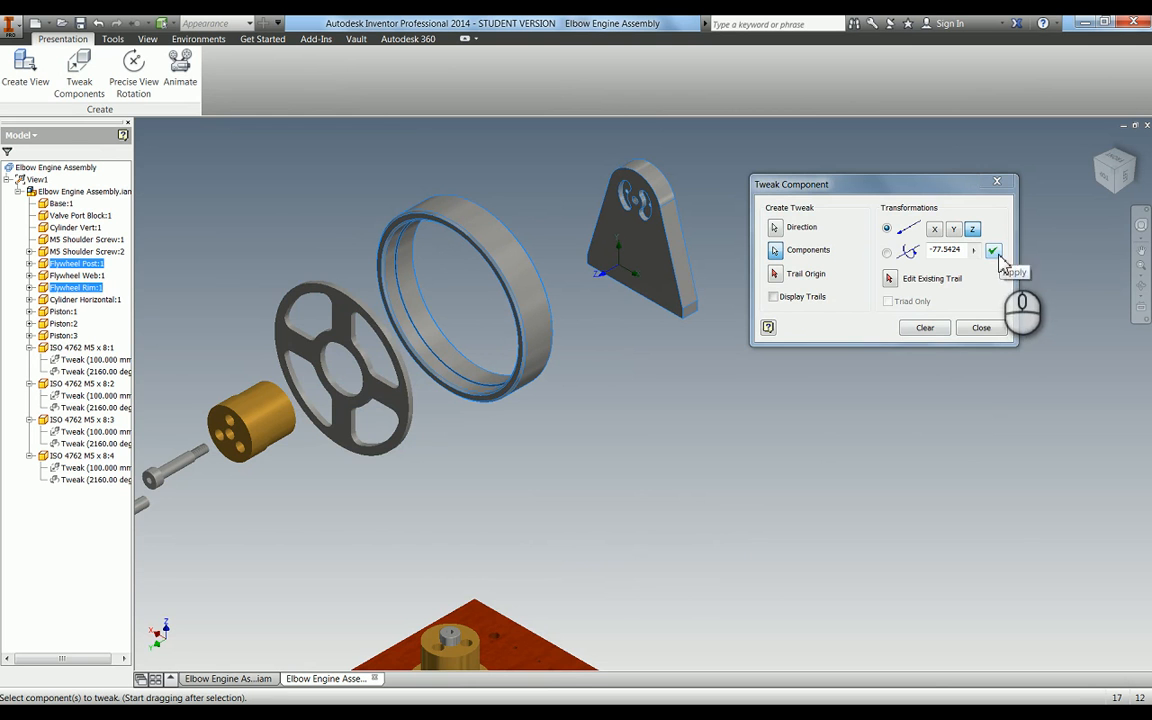
left_click(995, 250)
left_click(978, 327)
Step: Add a rotational tweak of 2160 degrees about the Z axis to M5 Shoulder Screw:1 in the vertical cylinder
middle_click_drag(506, 553, 631, 278)
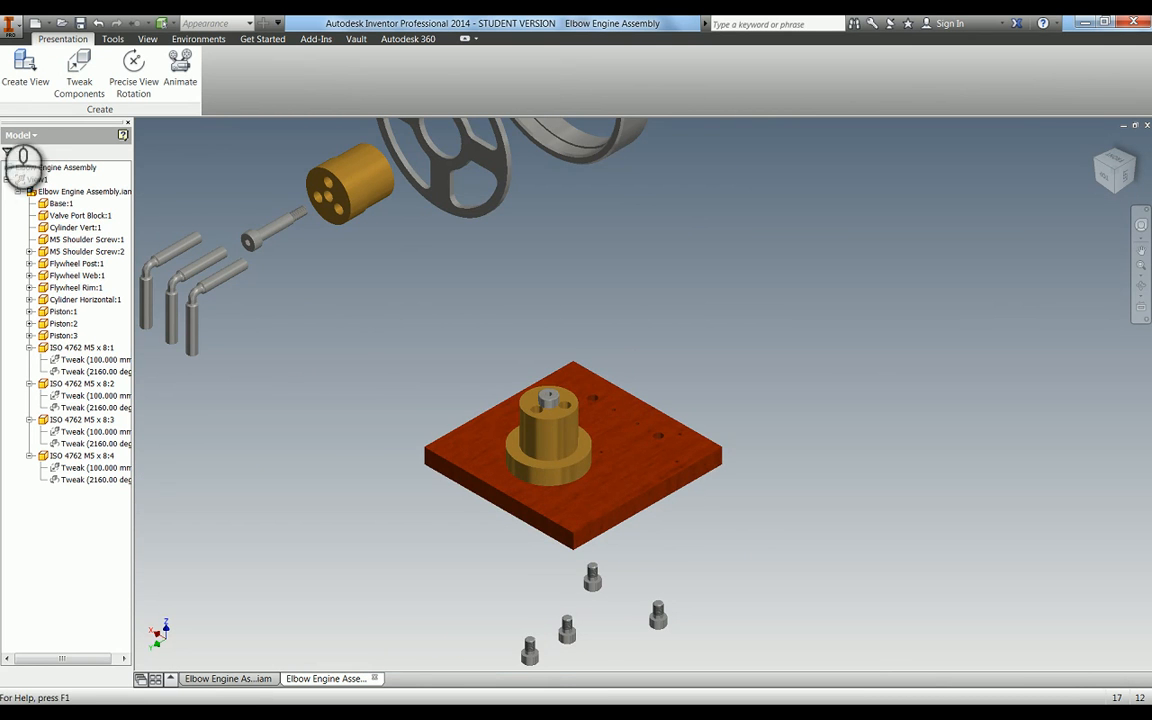
left_click(81, 80)
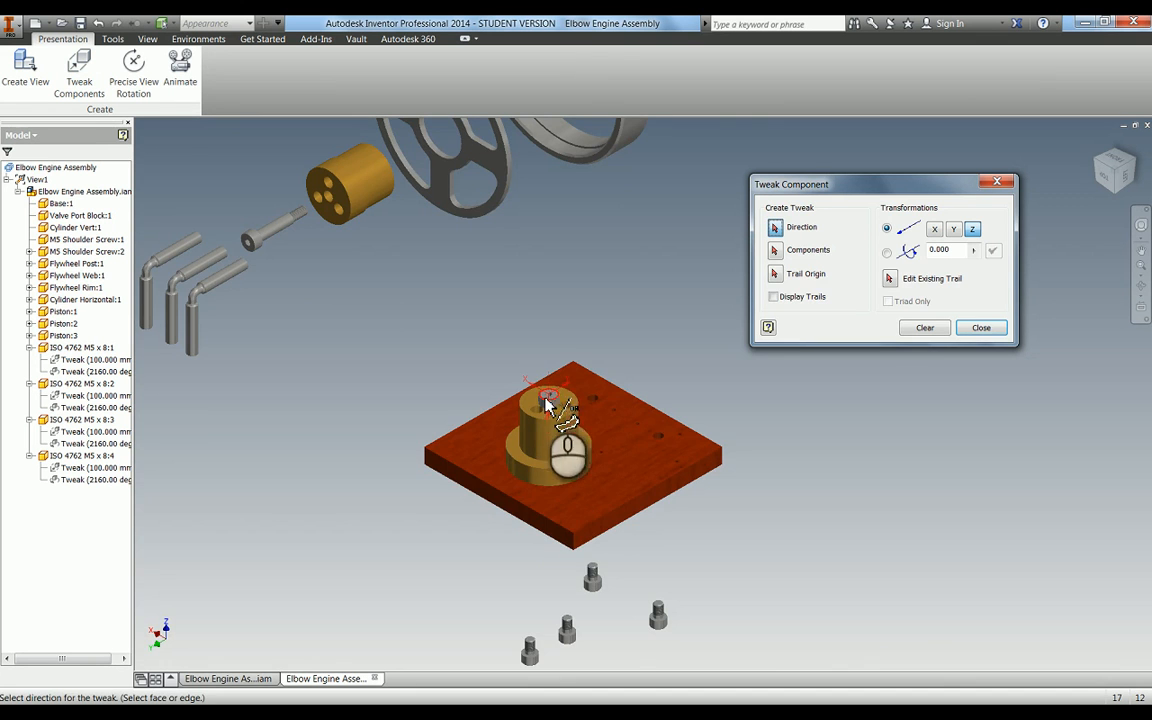
scroll(553, 400, "up", 3)
scroll(551, 402, "up", 2)
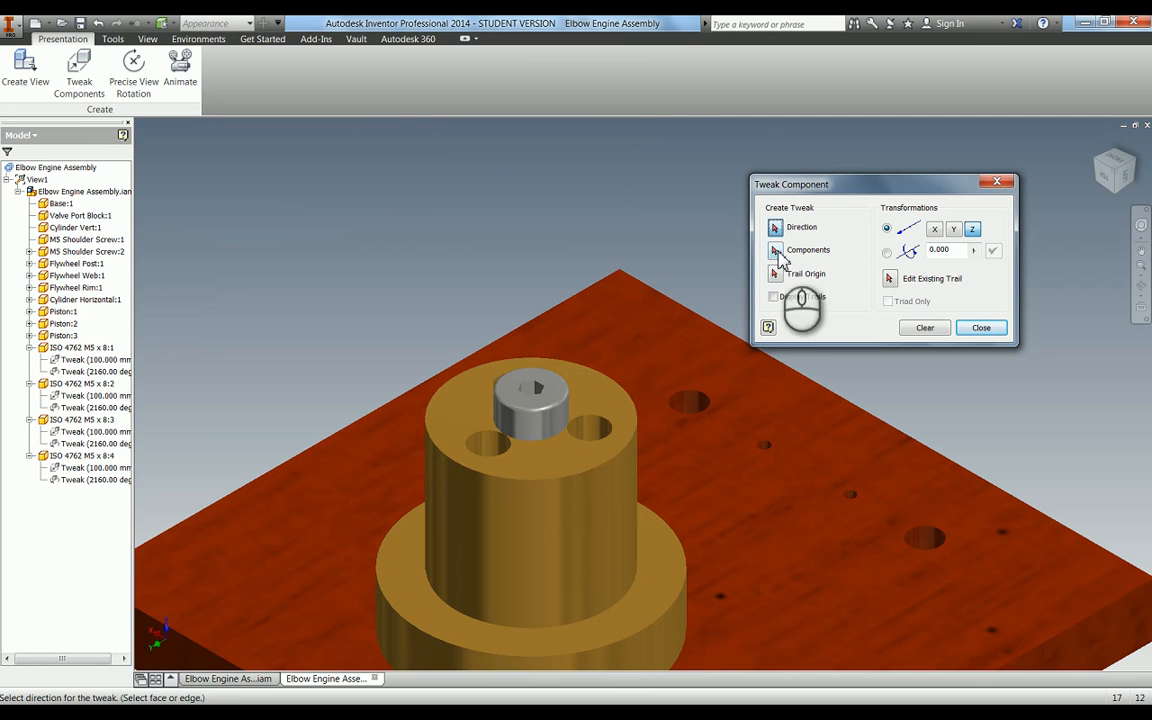
left_click(776, 250)
left_click(535, 402)
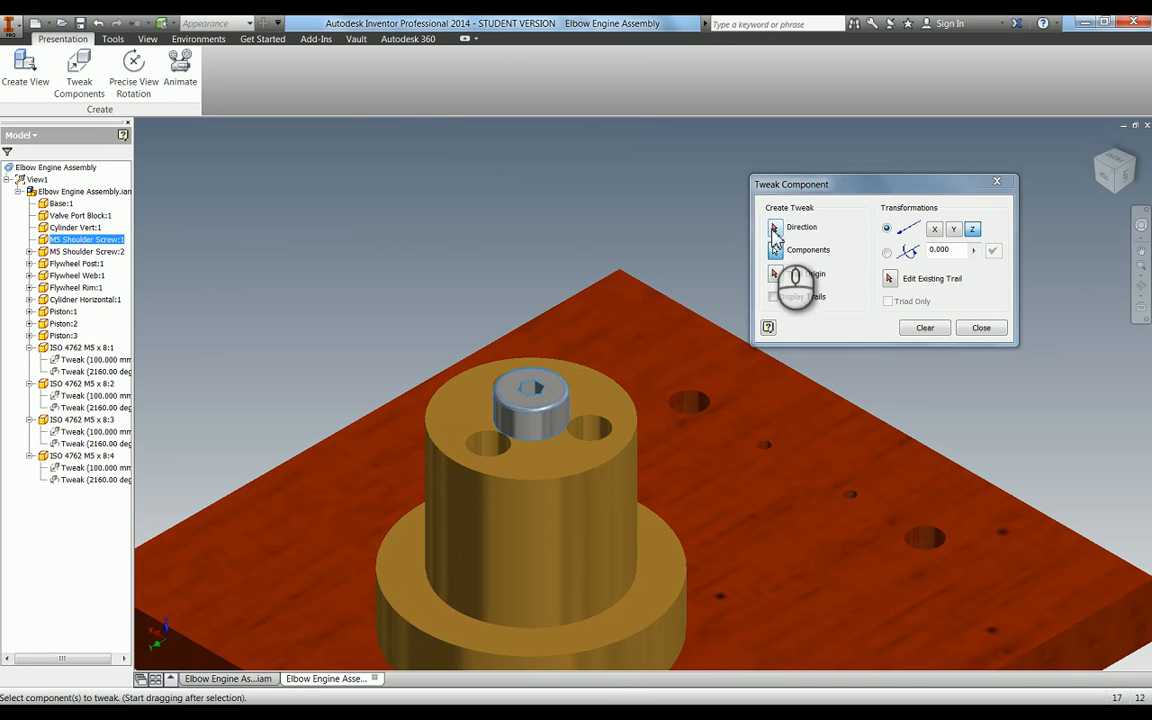
left_click(776, 230)
left_click(535, 450)
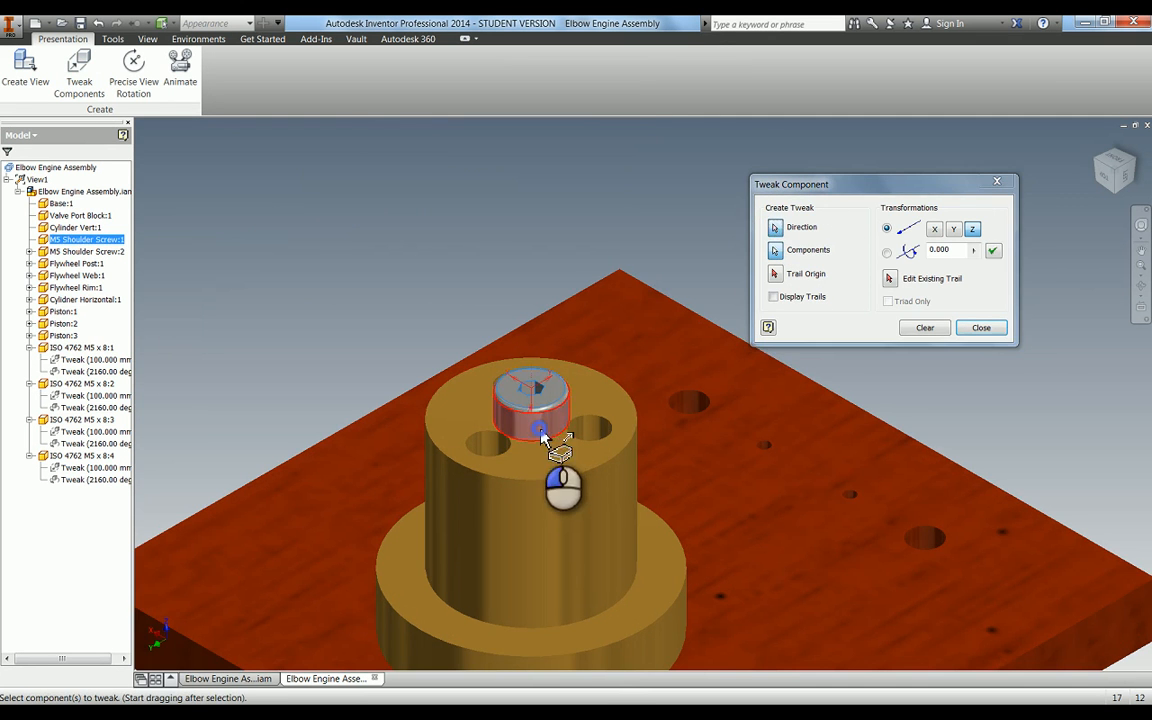
left_click(887, 253)
left_click(975, 252)
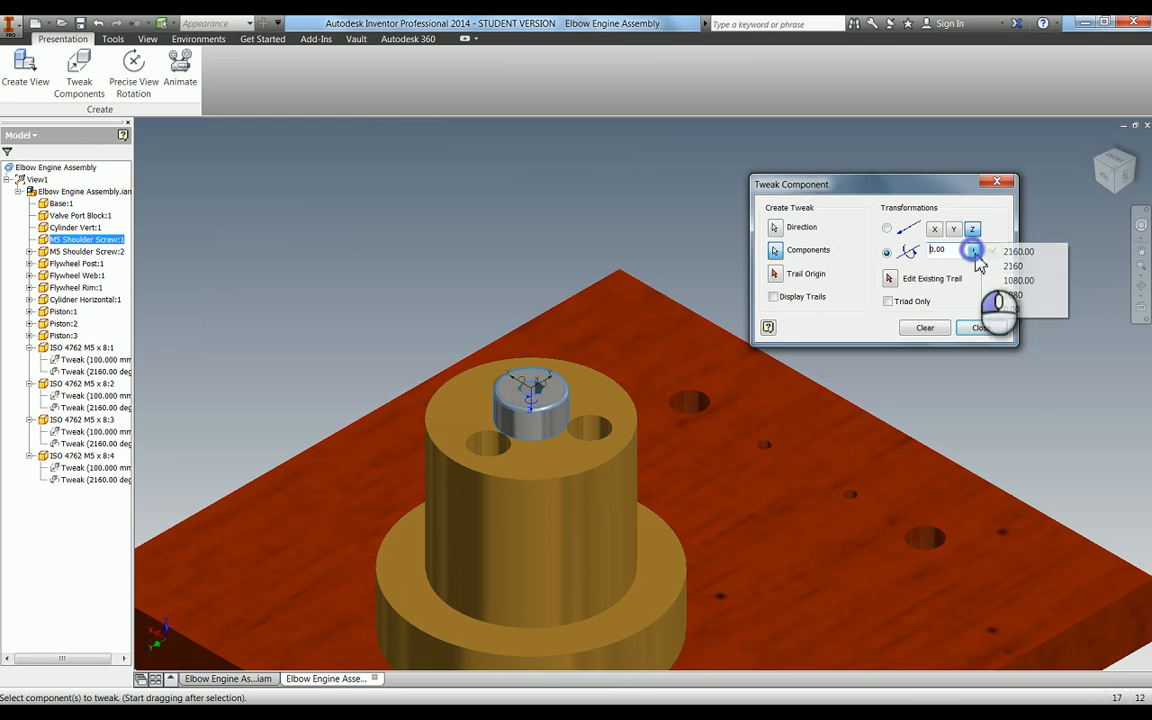
left_click(1008, 254)
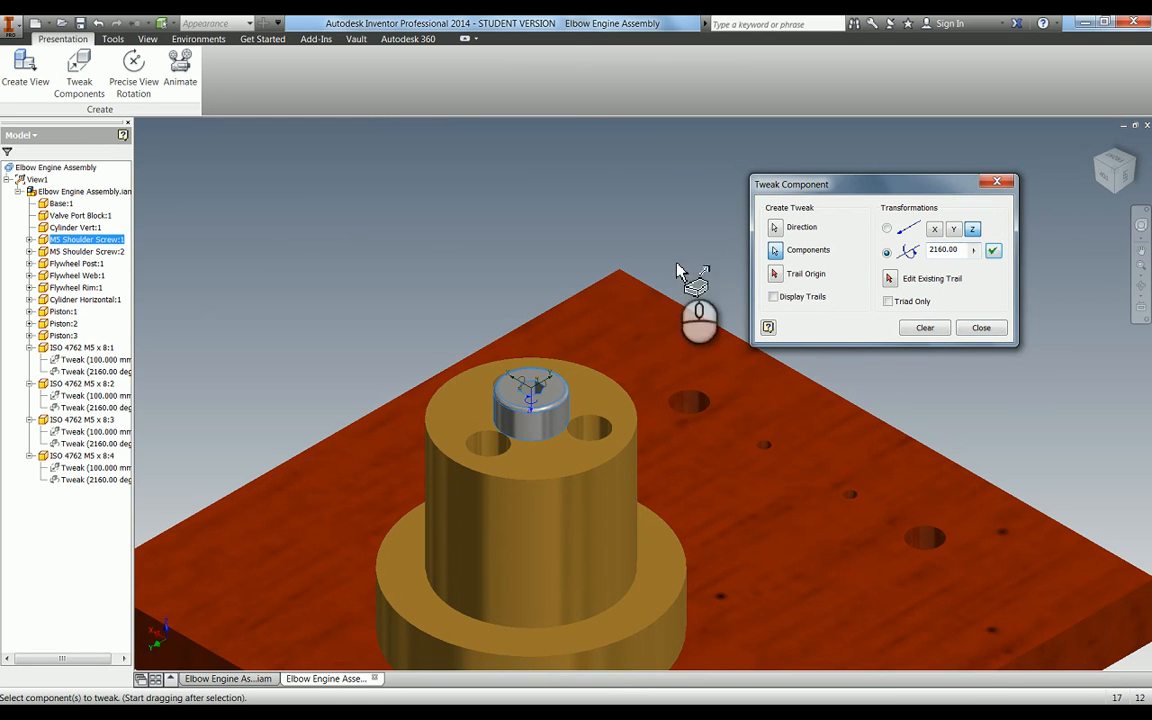
left_click(980, 327)
Step: Tweak M5 Shoulder Screw:1 about 131 mm along Z, straight up out of the vertical cylinder
left_click(538, 405)
key("t")
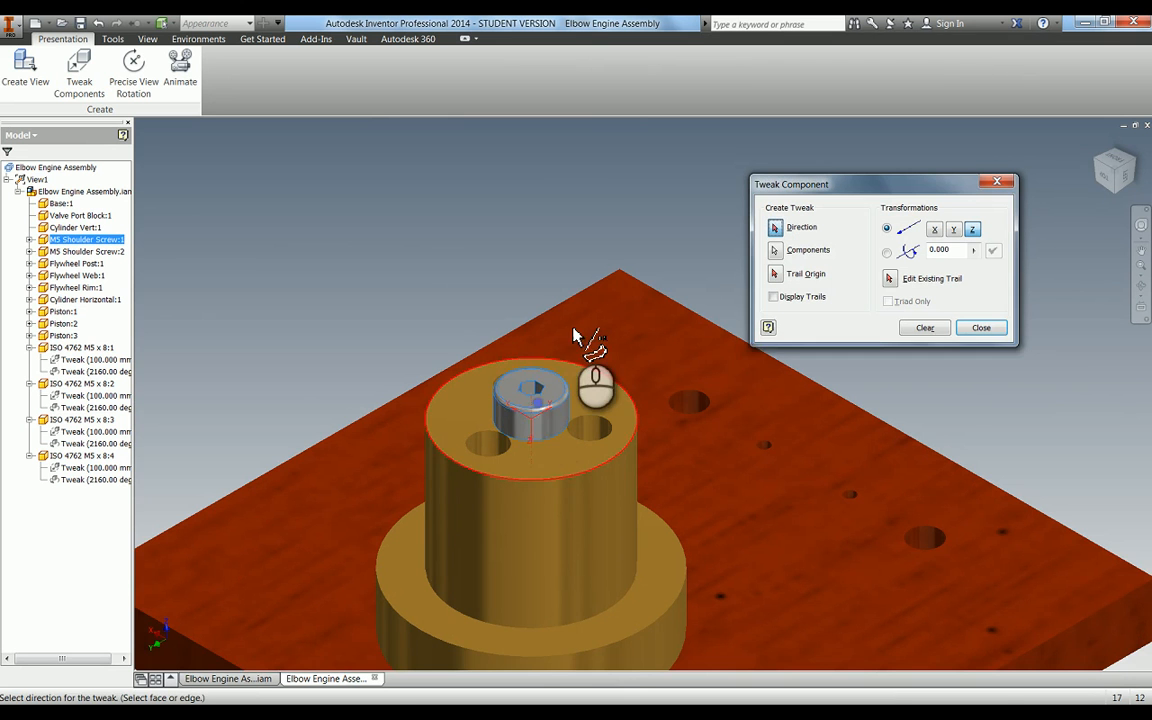
scroll(535, 304, "down", 3)
scroll(529, 322, "up", 9)
scroll(545, 380, "up", 2)
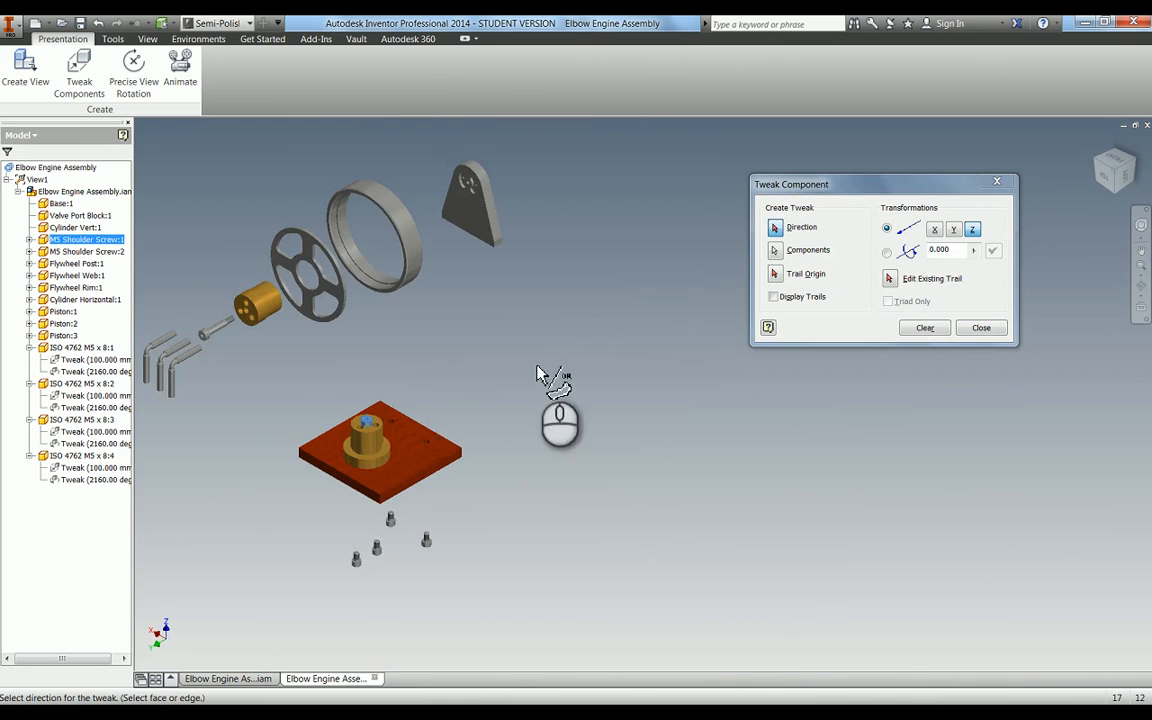
scroll(383, 437, "down", 6)
left_click(376, 516)
scroll(582, 448, "up", 6)
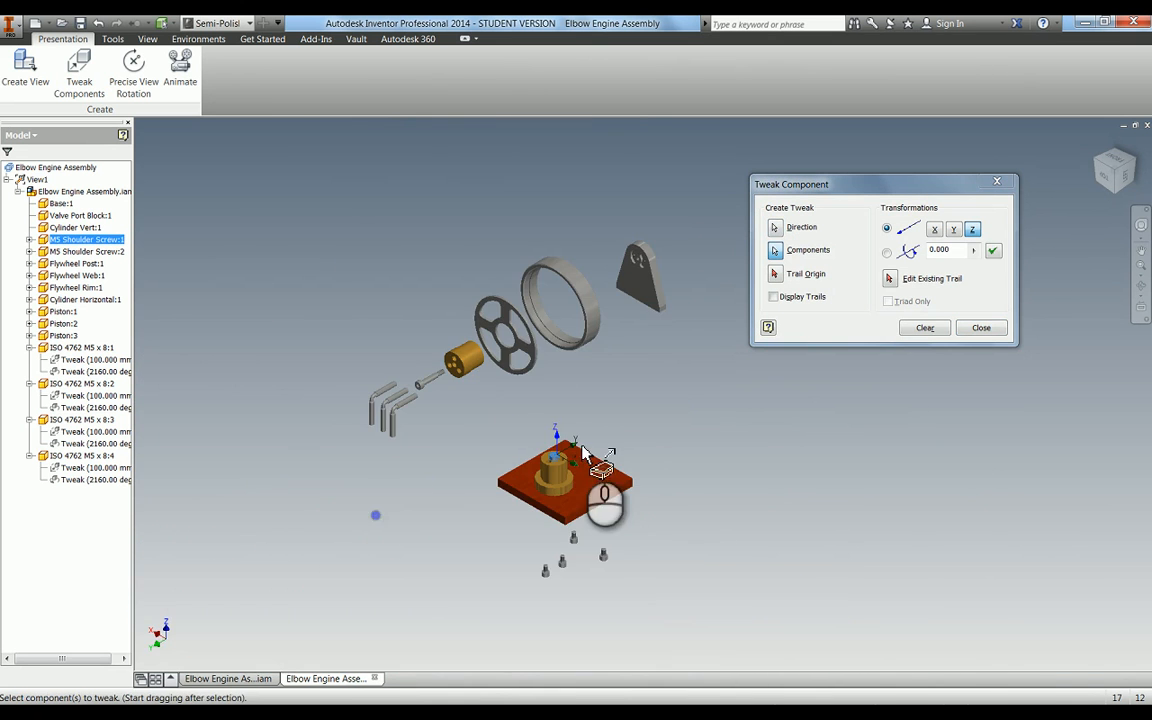
left_click_drag(706, 515, 698, 430)
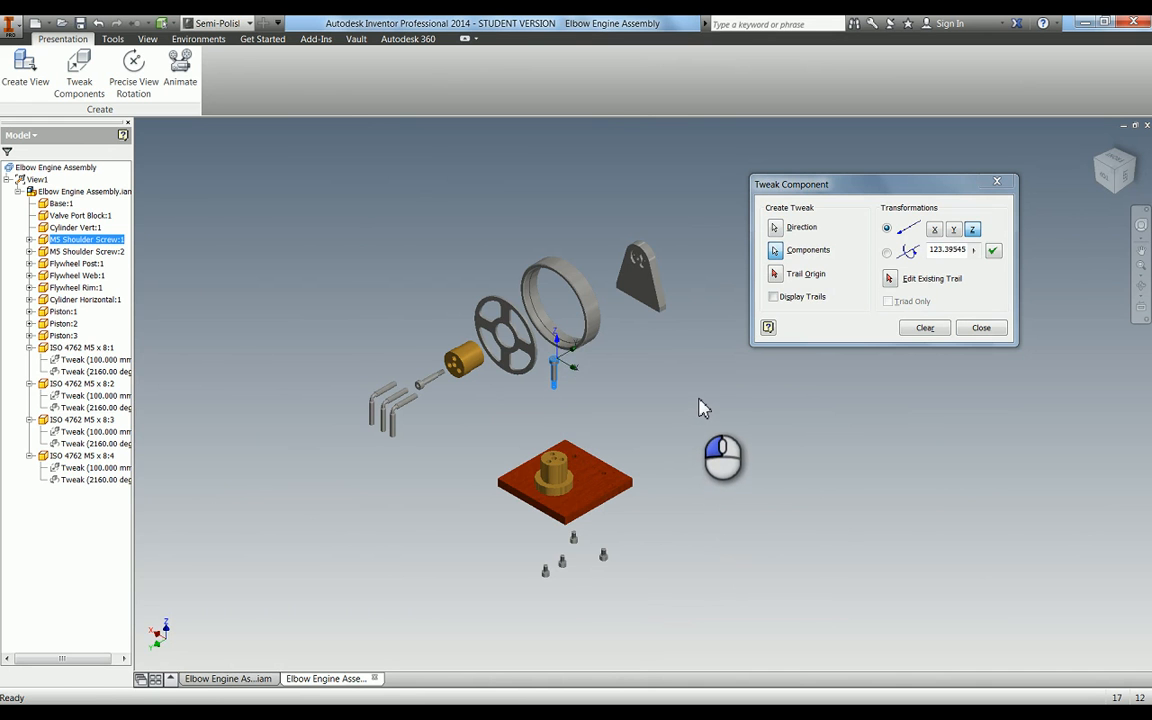
left_click(994, 252)
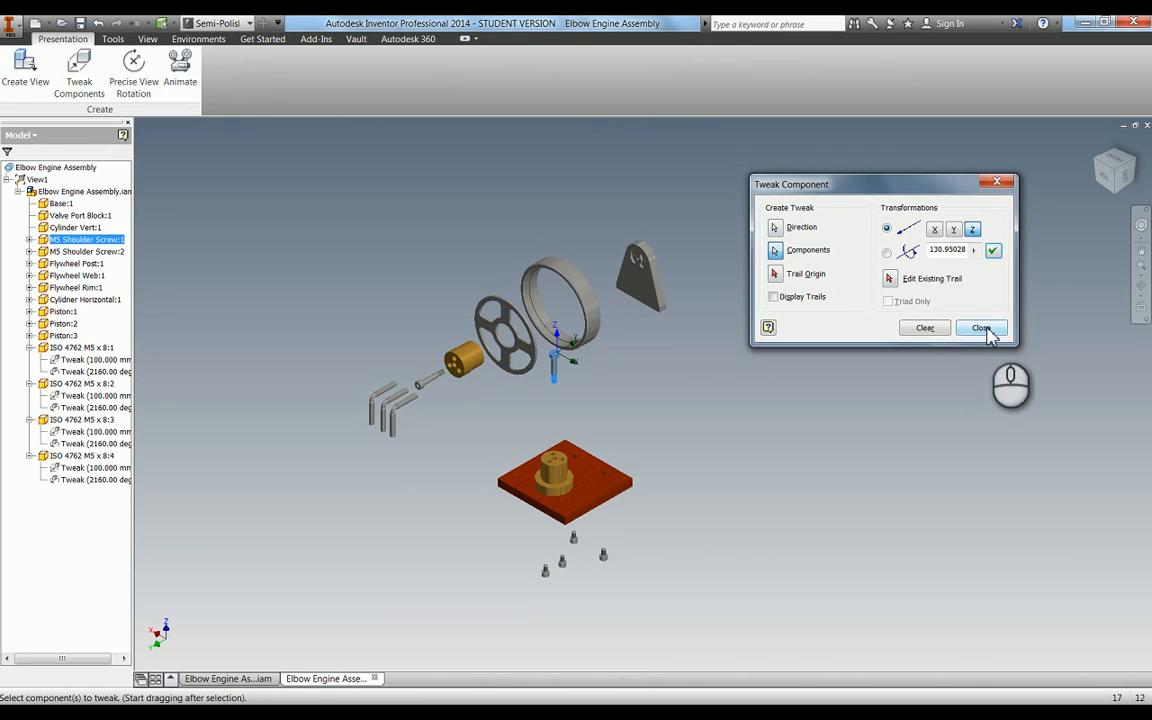
left_click(986, 331)
Step: Group the translation and 2160-degree rotation tweaks of M5 Shoulder Screw:1 into one animation sequence and apply the change
left_click(180, 72)
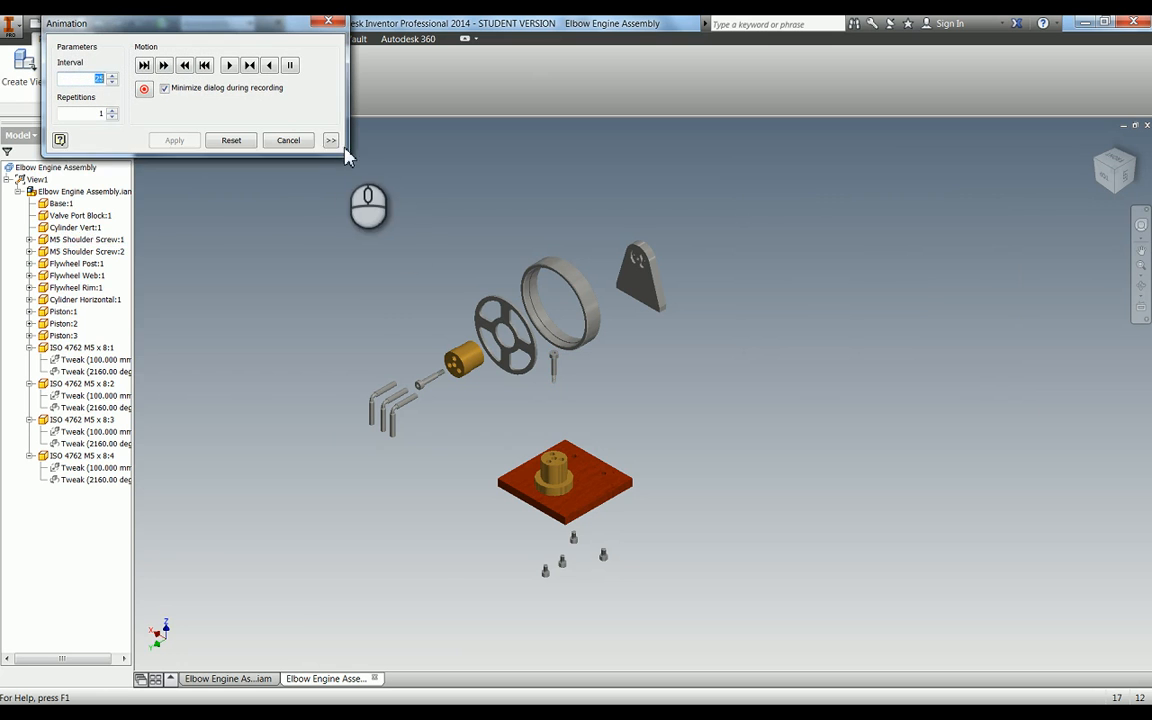
left_click(330, 140)
left_click(140, 199)
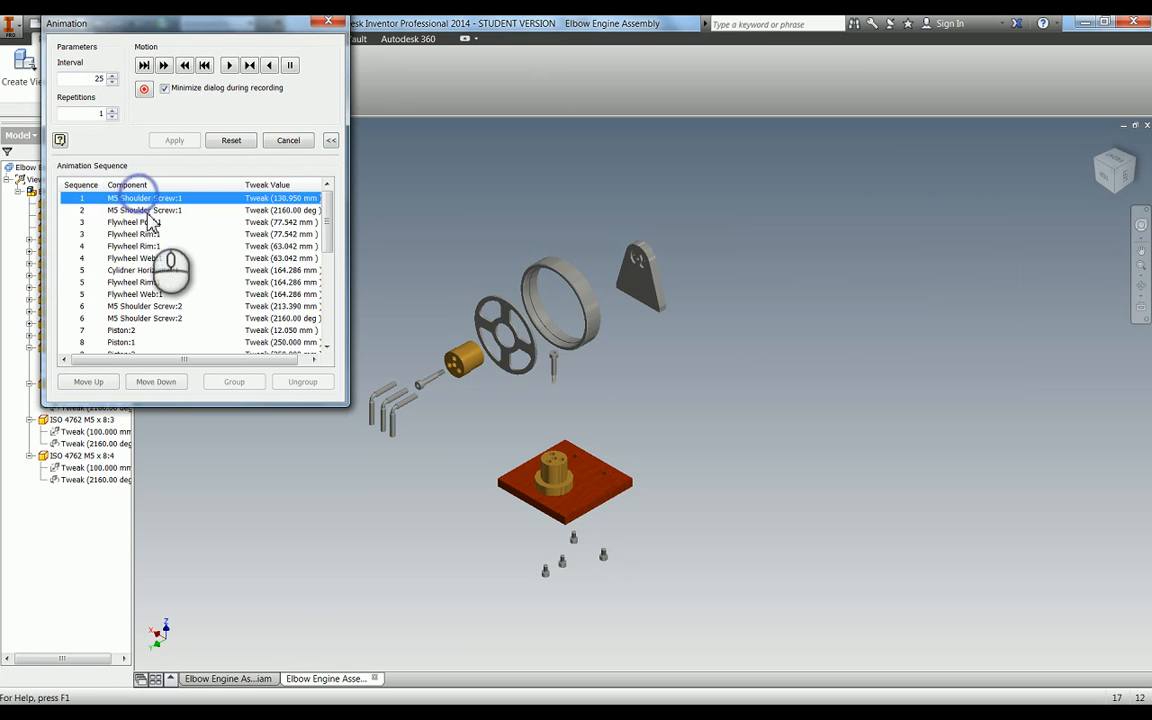
left_click(145, 210, "ctrl")
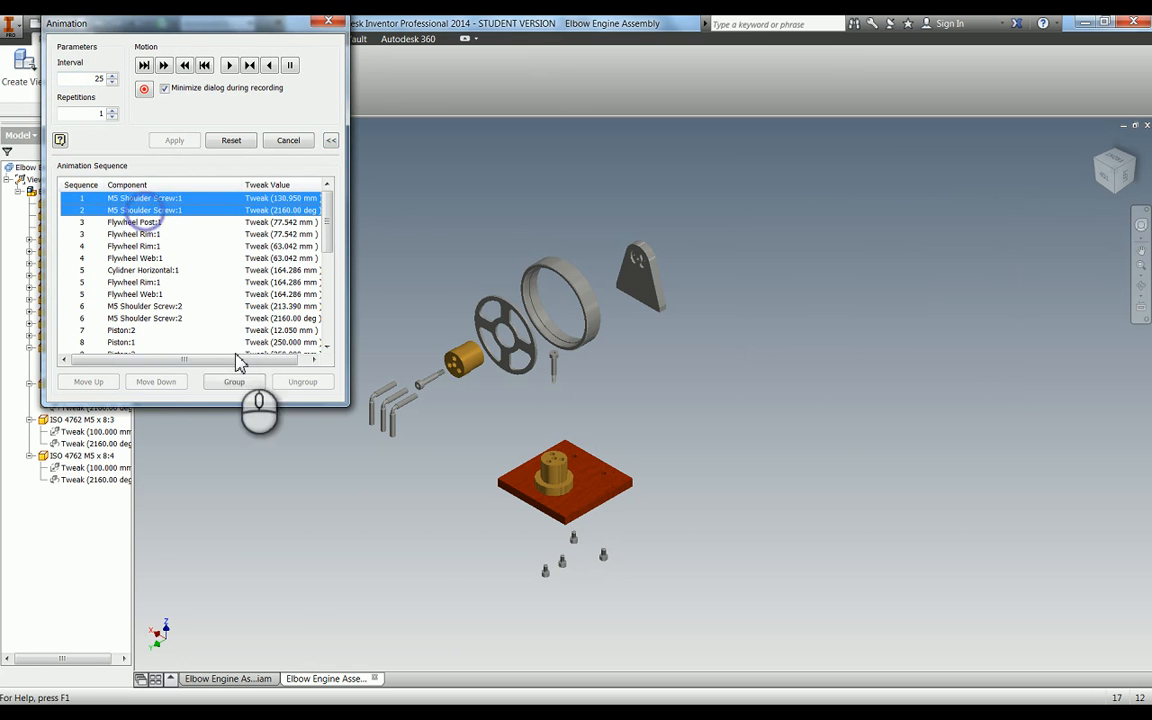
left_click(234, 381)
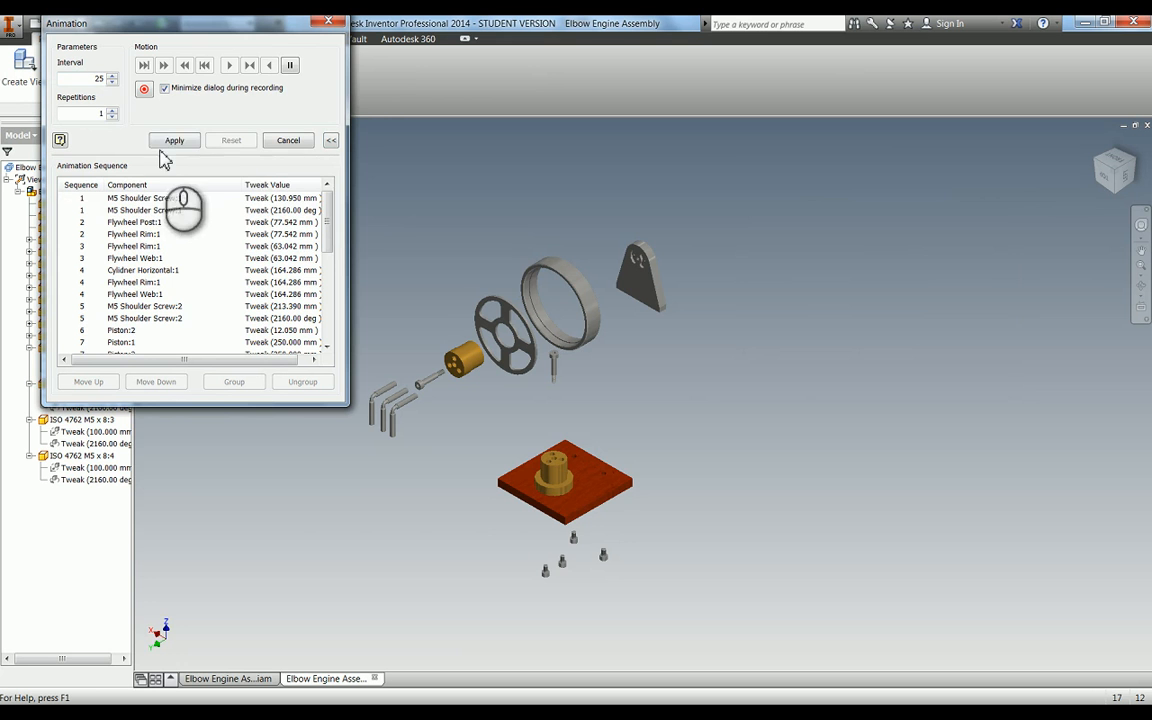
left_click(174, 140)
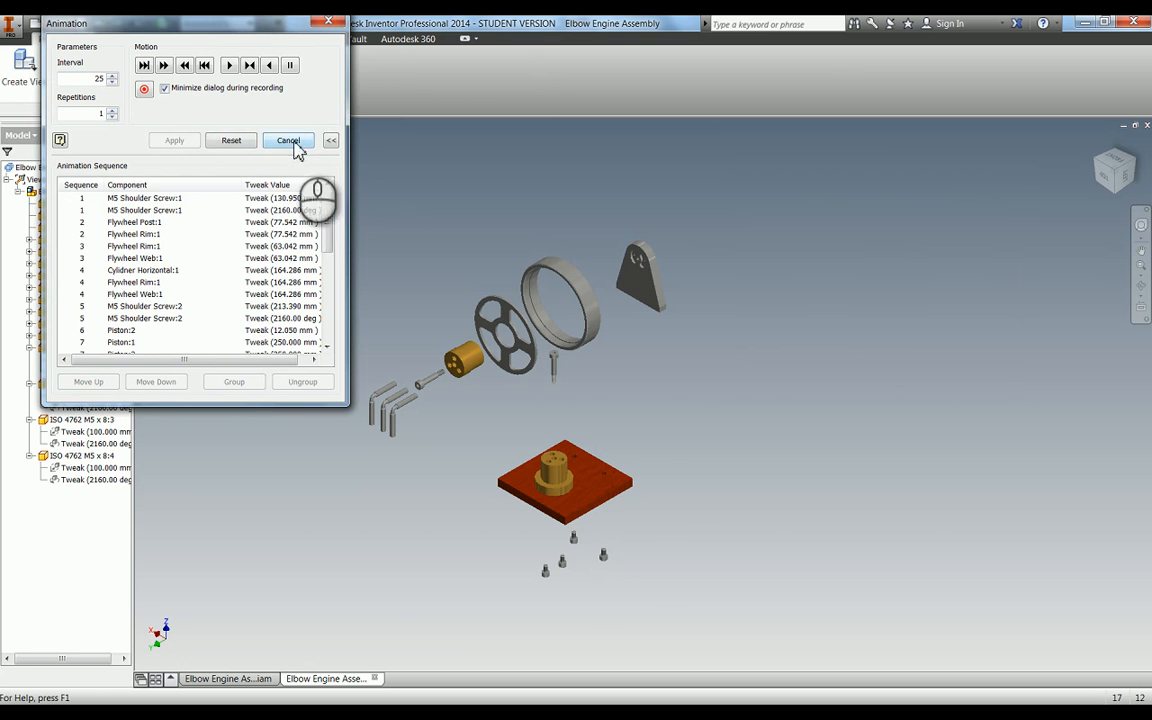
left_click(332, 22)
Step: Tweak Cylinder Vert:1 about 85 mm along Z, straight up off the valve port block
scroll(580, 380, "down", 4)
middle_click_drag(556, 519, 424, 390)
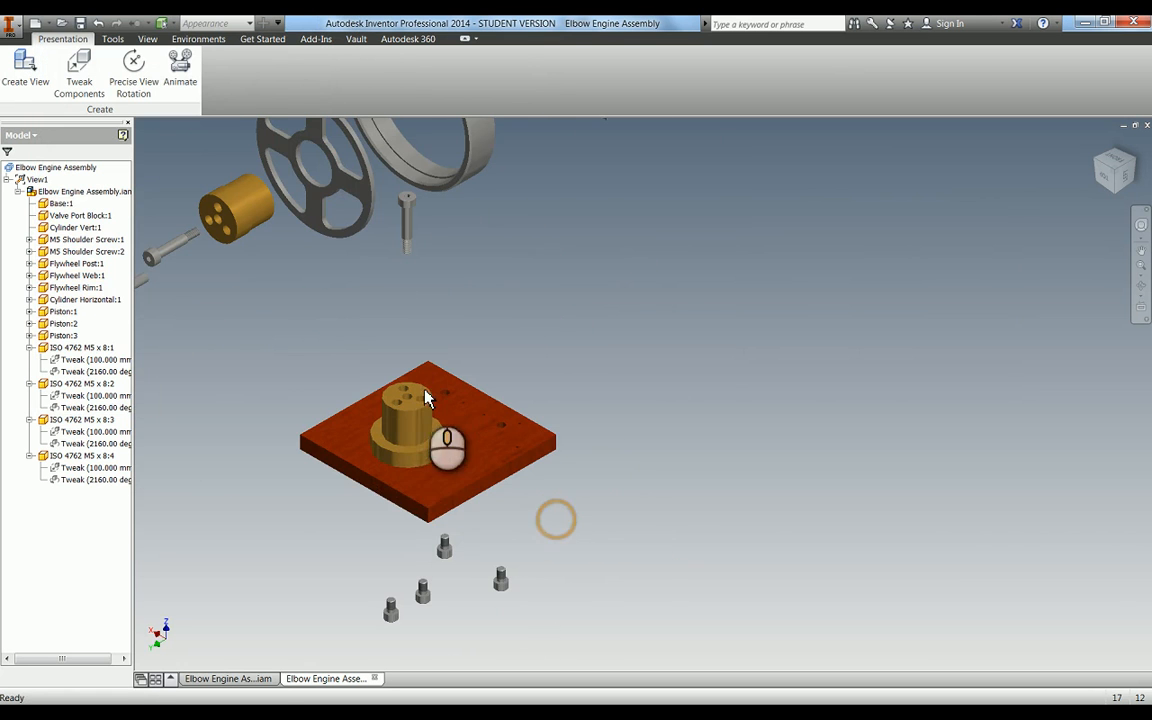
left_click(79, 68)
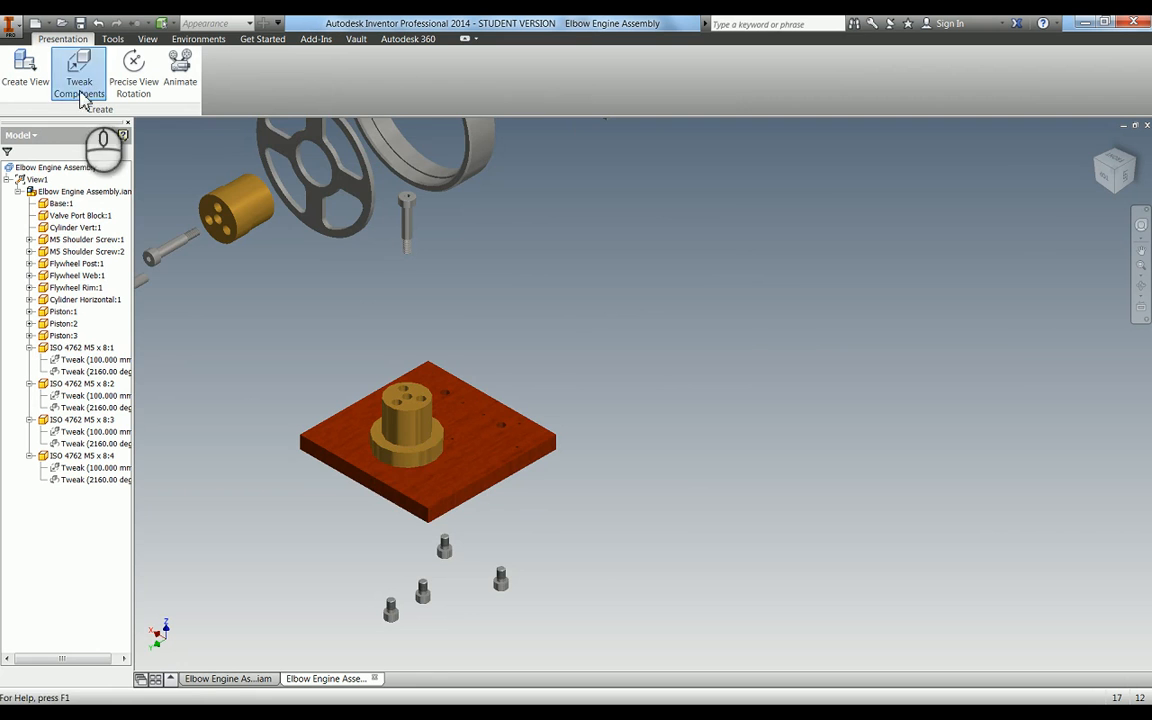
scroll(407, 420, "down", 4)
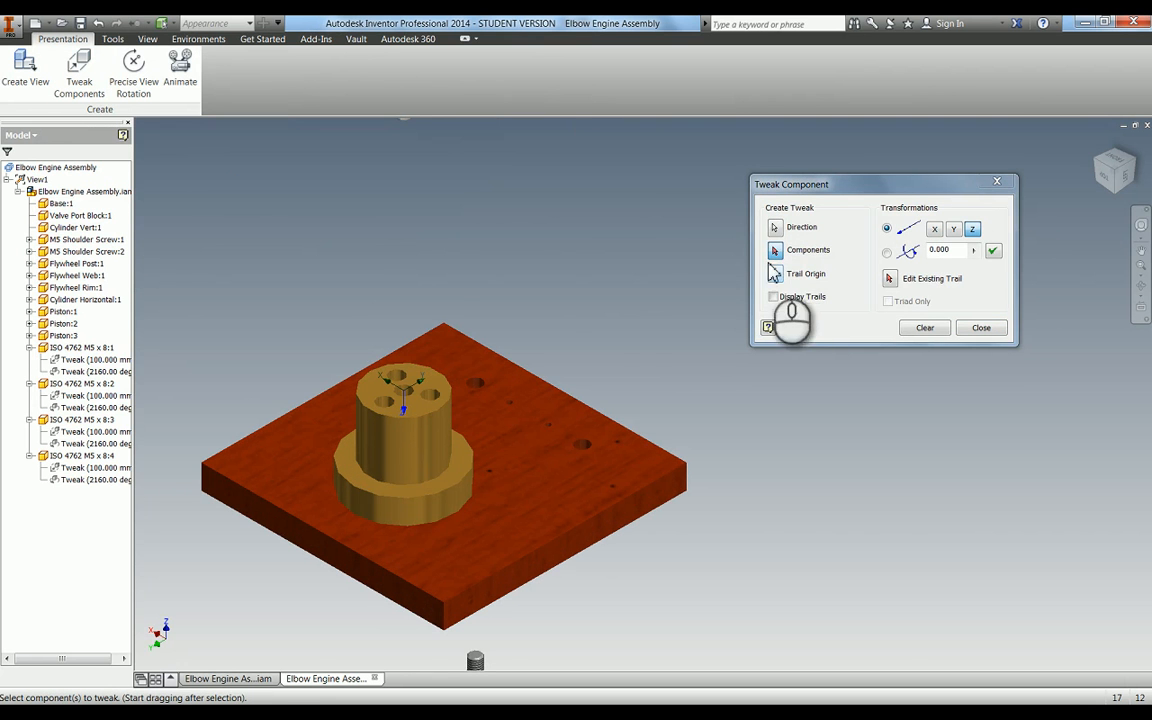
left_click(389, 472)
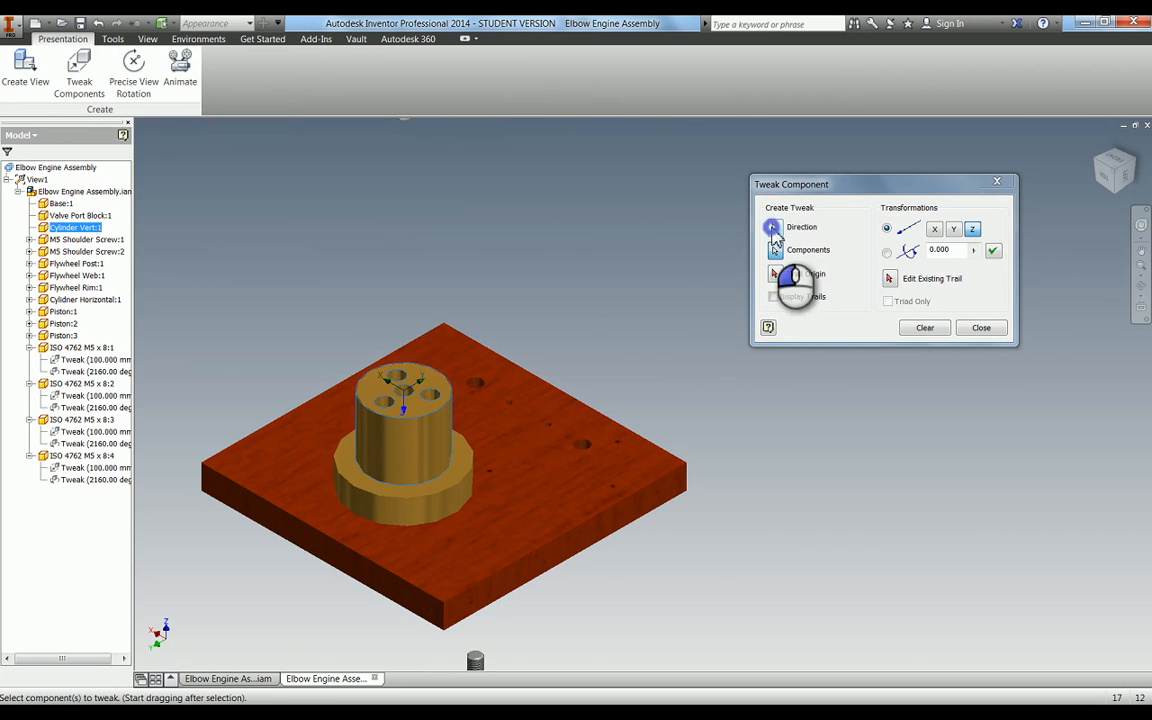
left_click(412, 412)
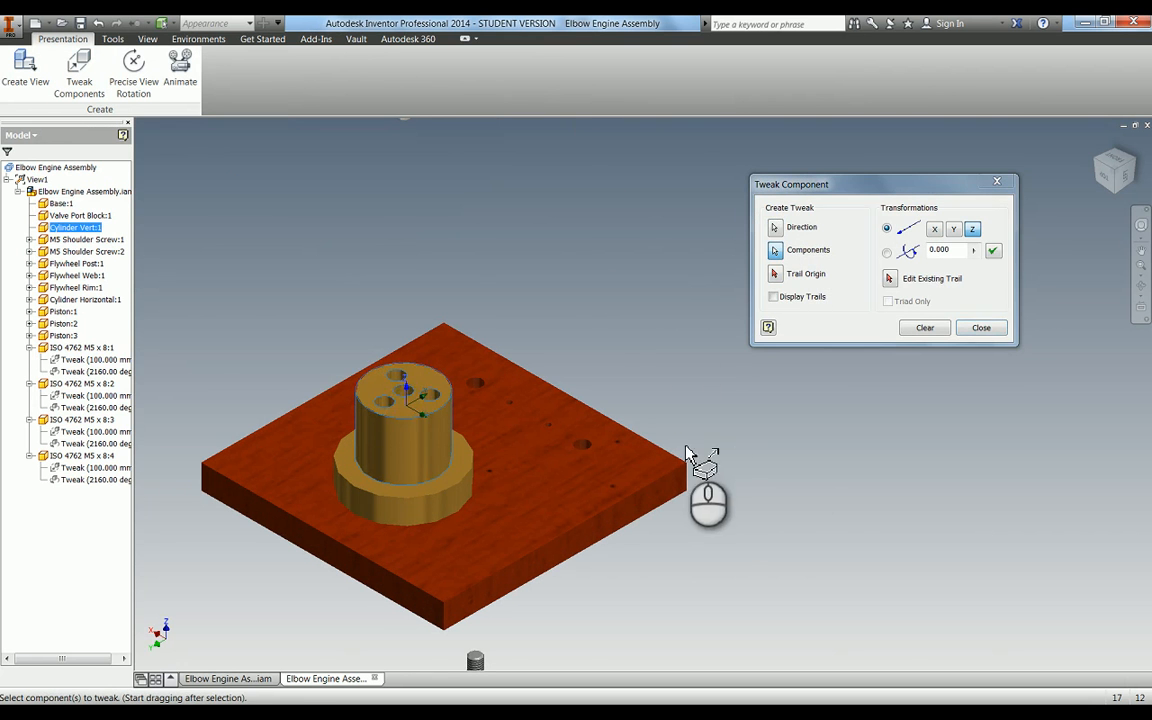
scroll(688, 452, "up", 3)
left_click_drag(802, 470, 798, 402)
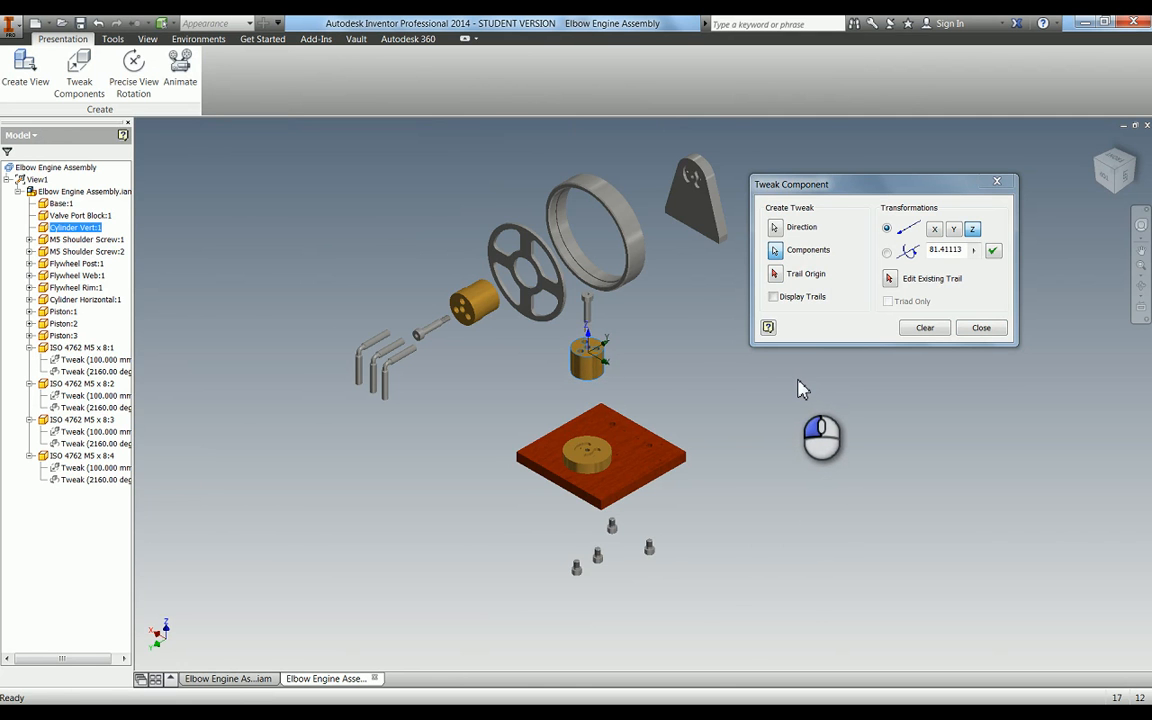
left_click_drag(798, 380, 718, 376)
scroll(596, 342, "down", 5)
left_click_drag(863, 488, 860, 482)
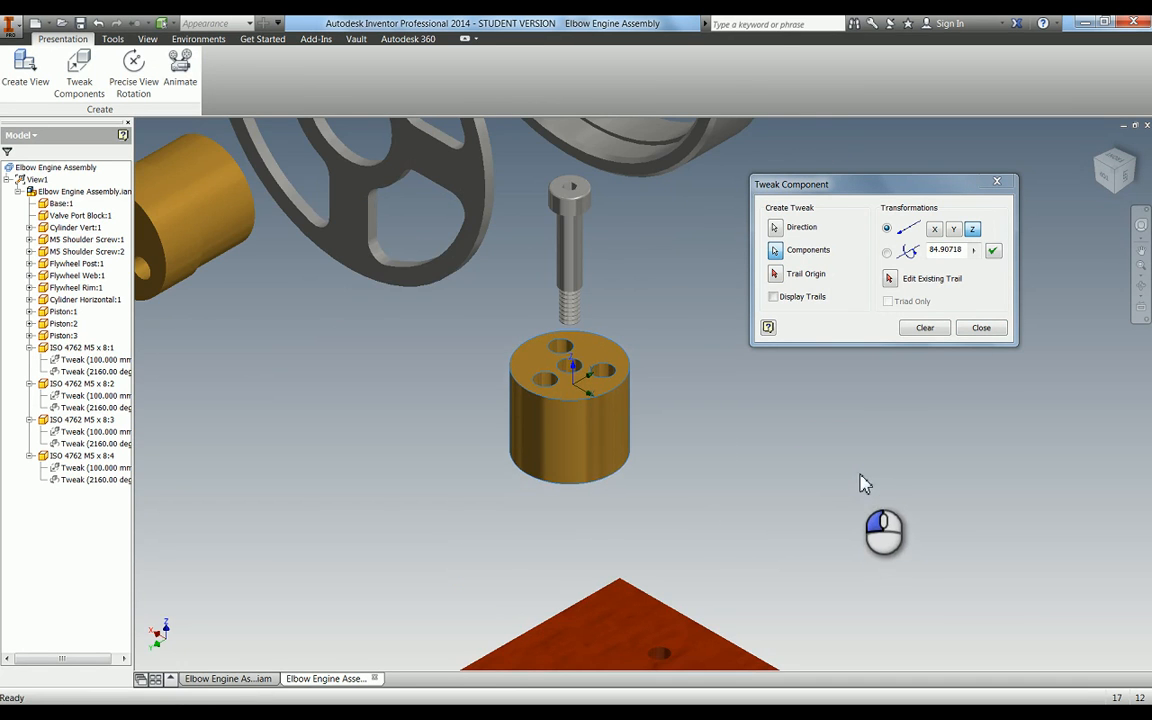
left_click(994, 251)
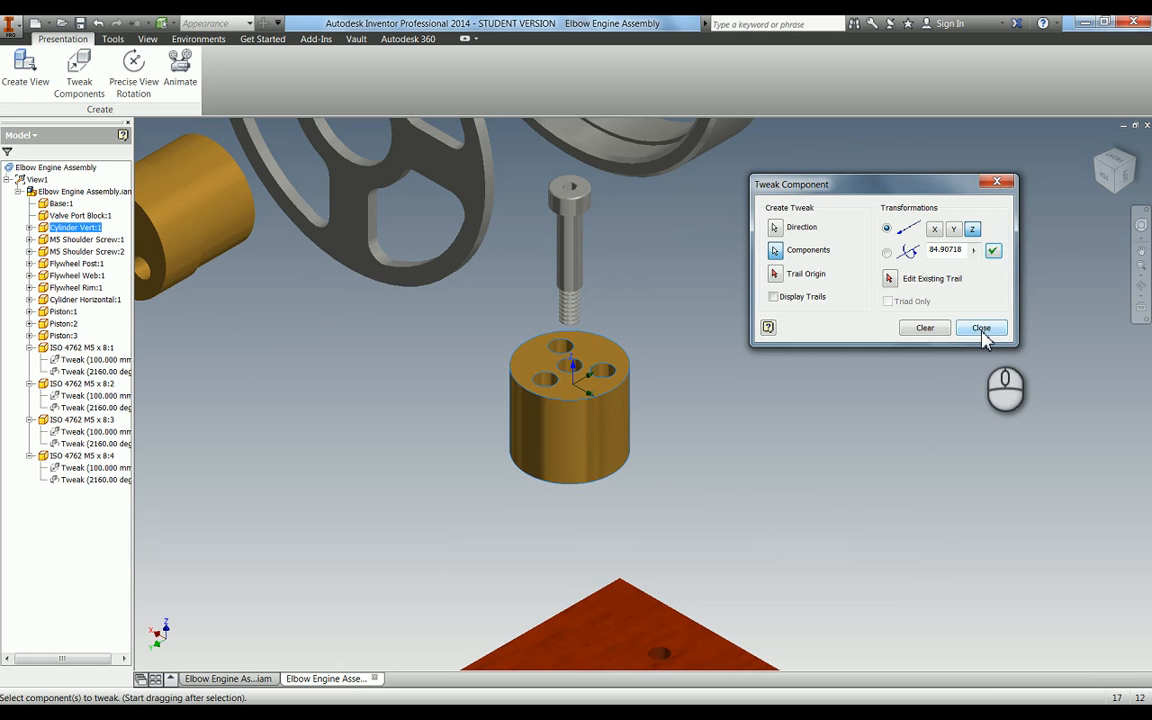
left_click(979, 328)
Step: Tweak Valve Port Block:1 about 77 mm along Z, straight up off the base
scroll(571, 522, "up", 5)
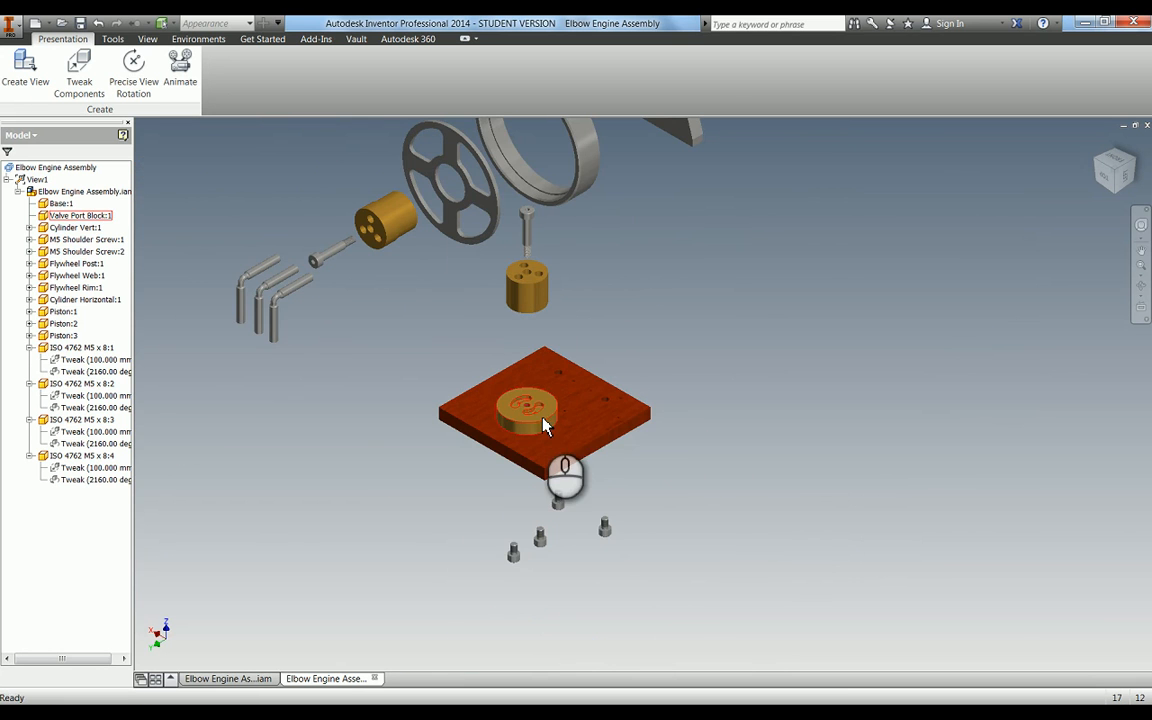
left_click(545, 426)
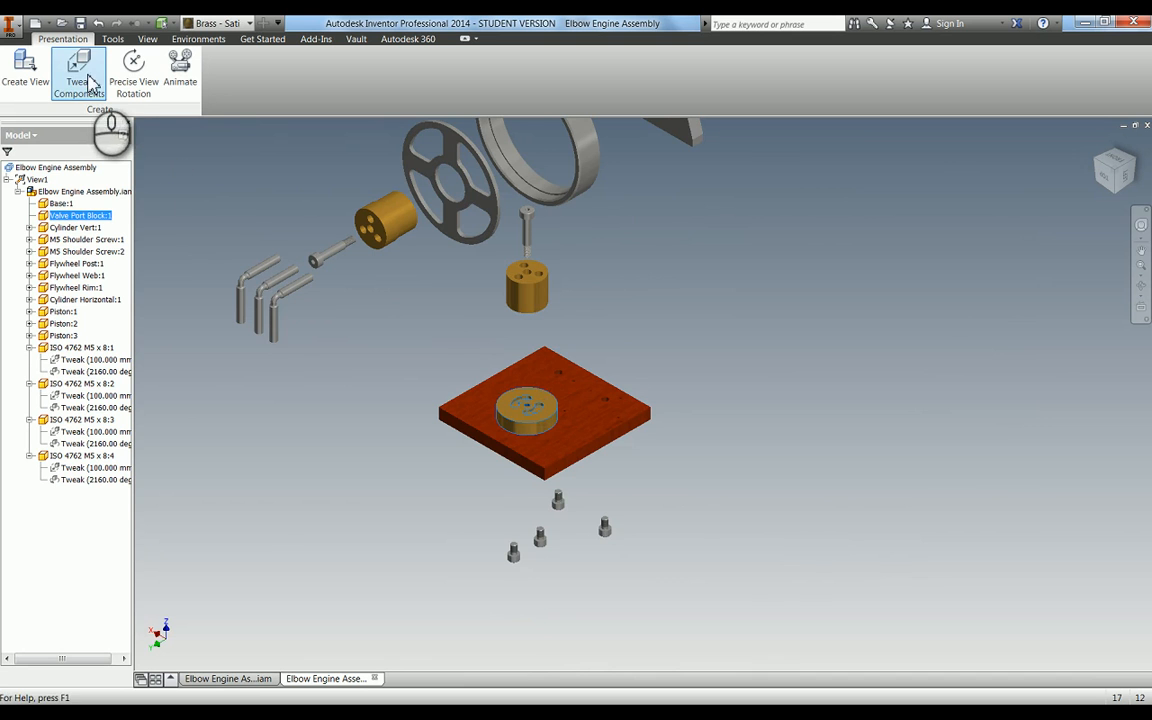
left_click(90, 87)
scroll(617, 411, "down", 4)
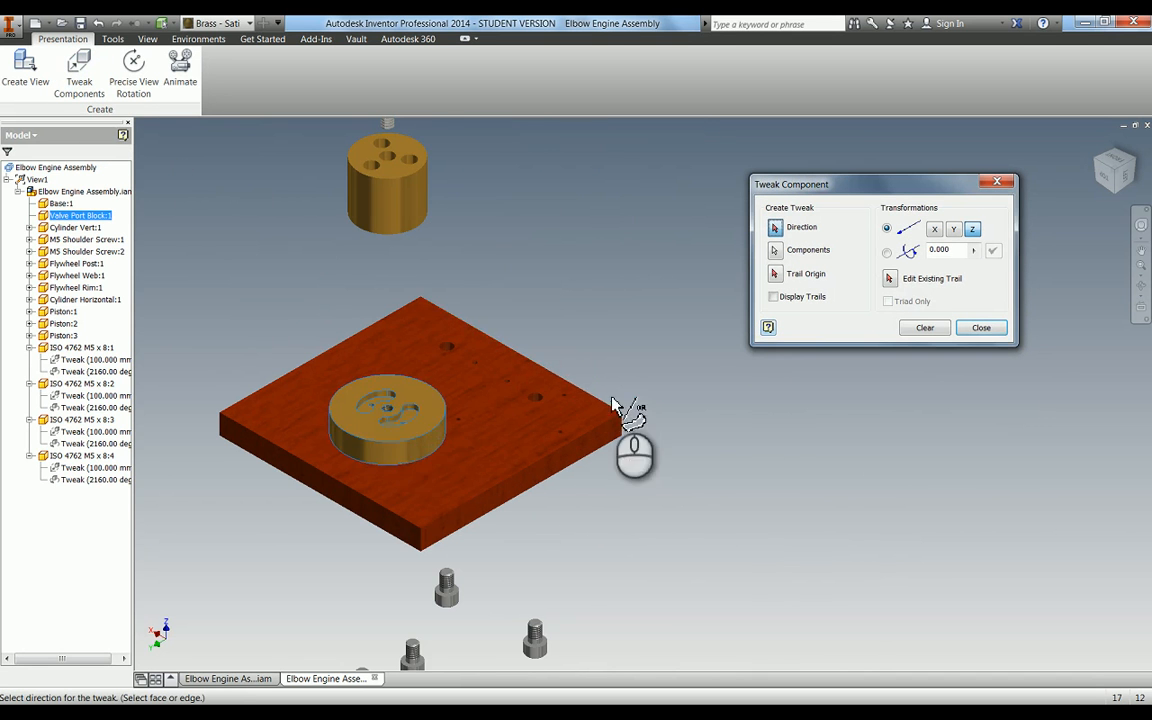
left_click(418, 404)
left_click_drag(946, 609, 940, 401)
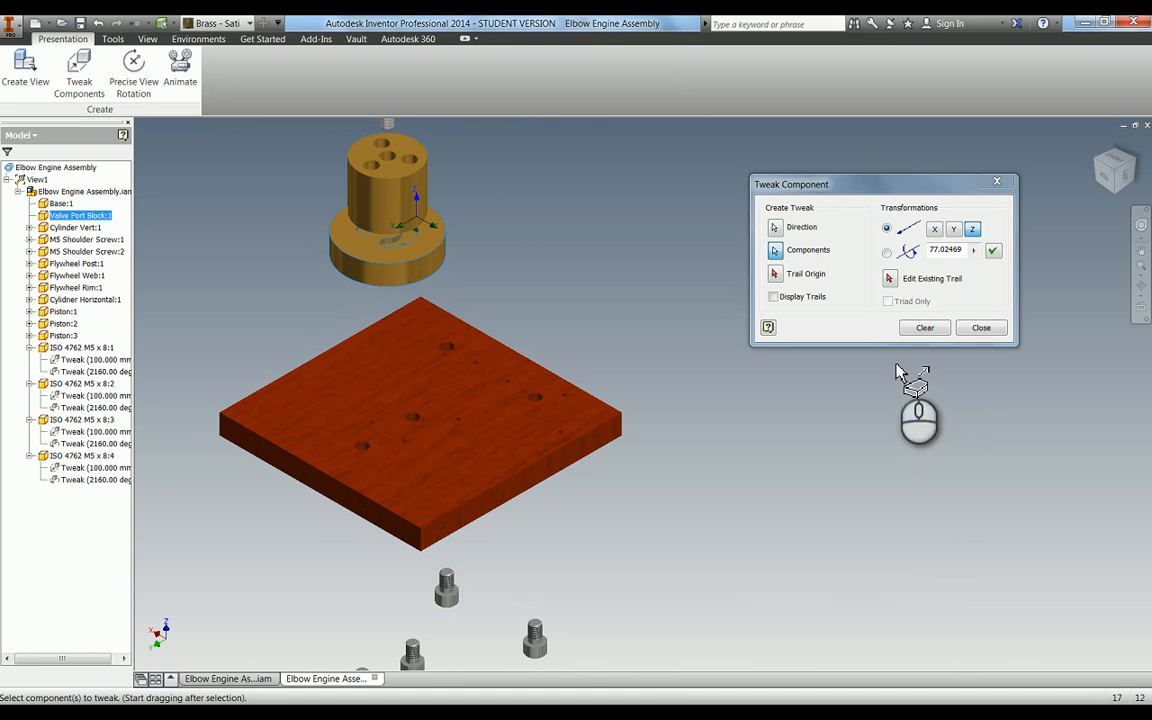
left_click(994, 252)
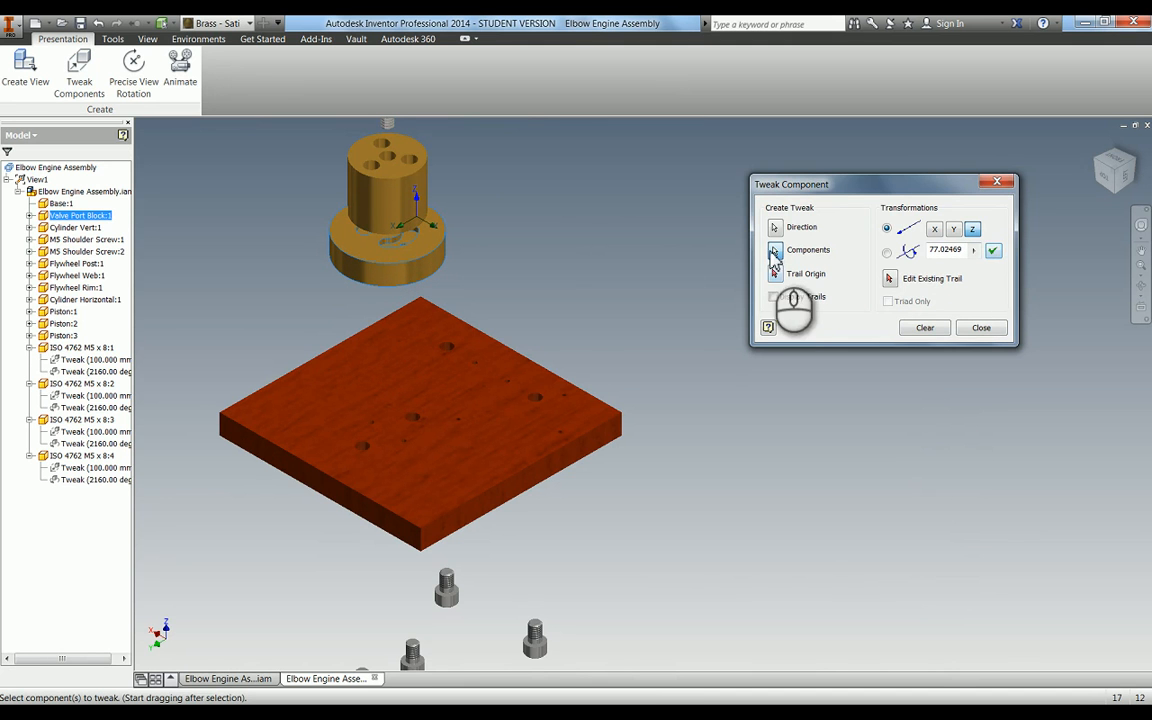
left_click(981, 329)
Step: Tweak both cylinders, both M5 shoulder screws, the three pistons and the flywheel post, web and rim about 22 mm along Z, upward from the valve port block
scroll(400, 340, "down", 5)
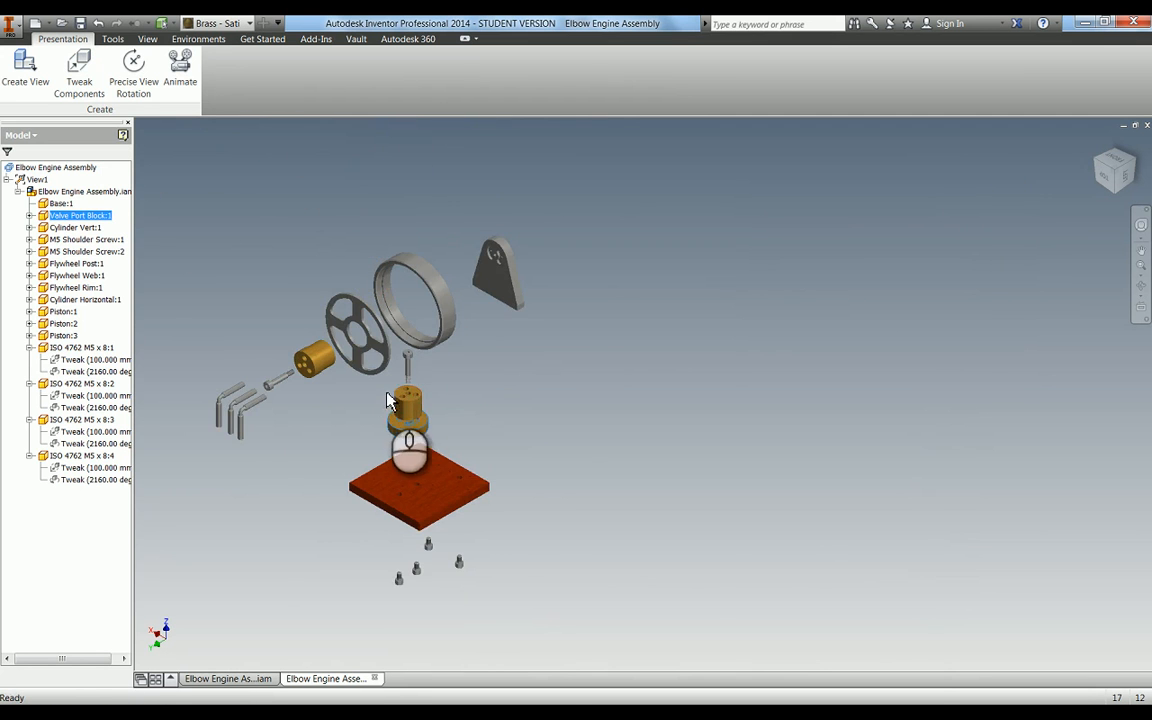
scroll(387, 395, "up", 3)
scroll(472, 449, "down", 2)
middle_click_drag(472, 449, 505, 471)
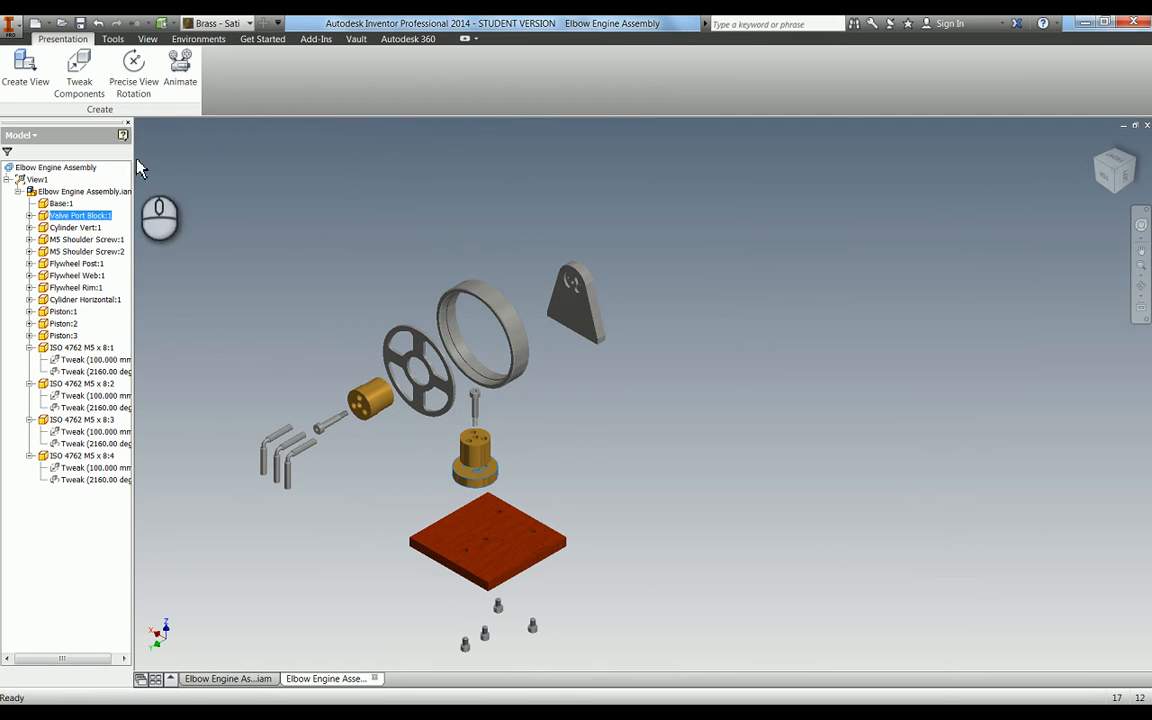
left_click(695, 512)
left_click(661, 378)
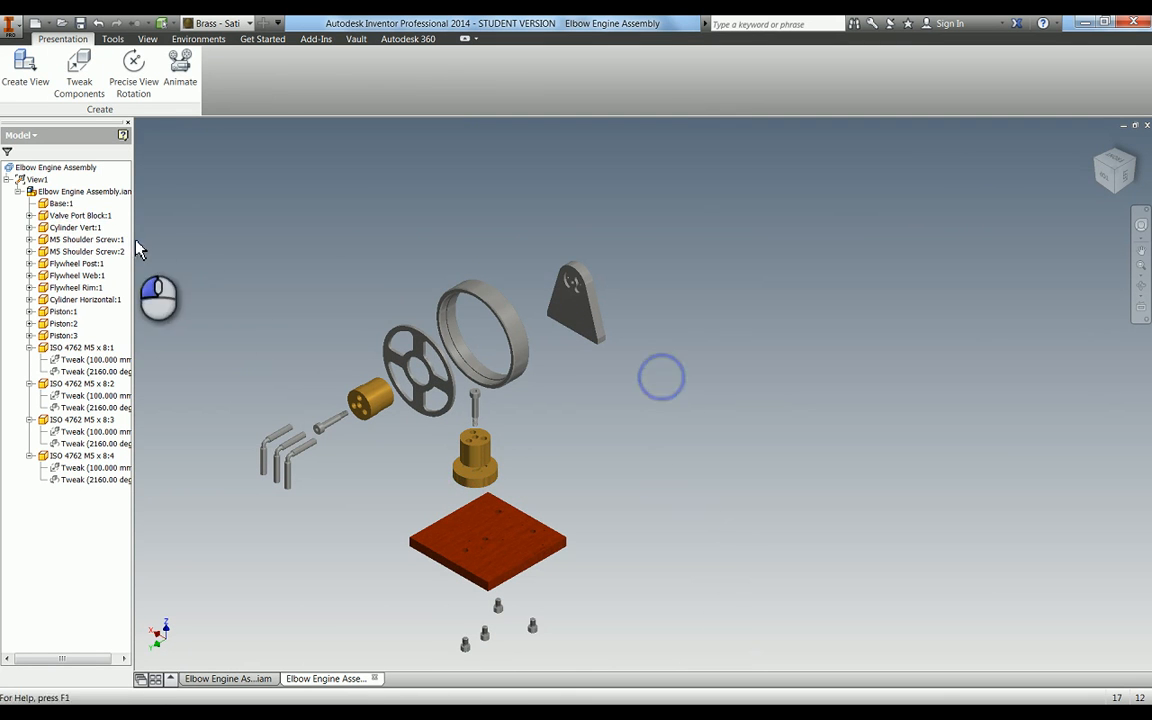
left_click(566, 304)
left_click(506, 313, "ctrl")
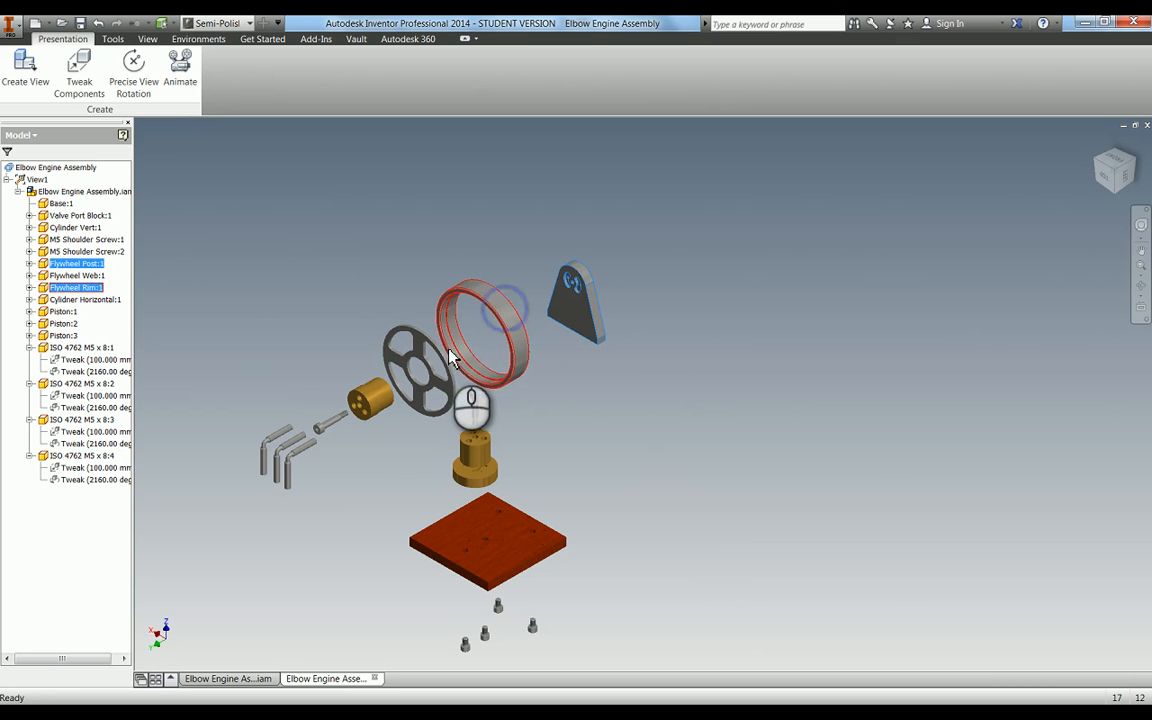
left_click(440, 362, "ctrl")
left_click(357, 418, "ctrl")
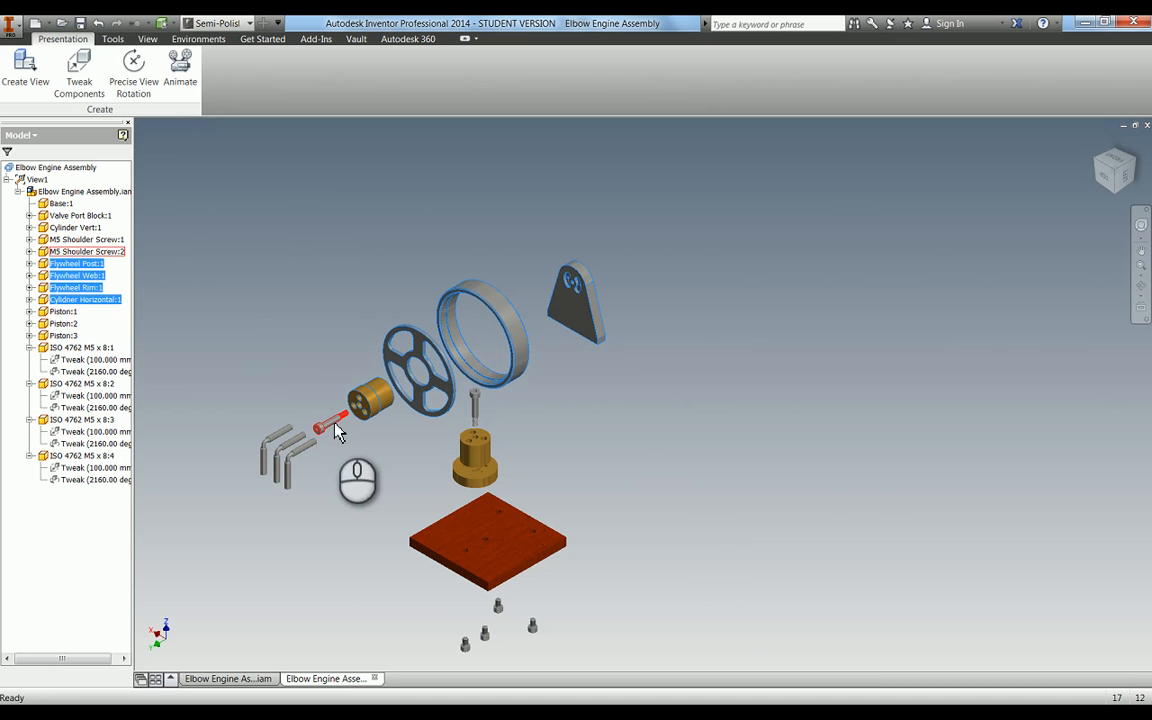
left_click(337, 432, "ctrl")
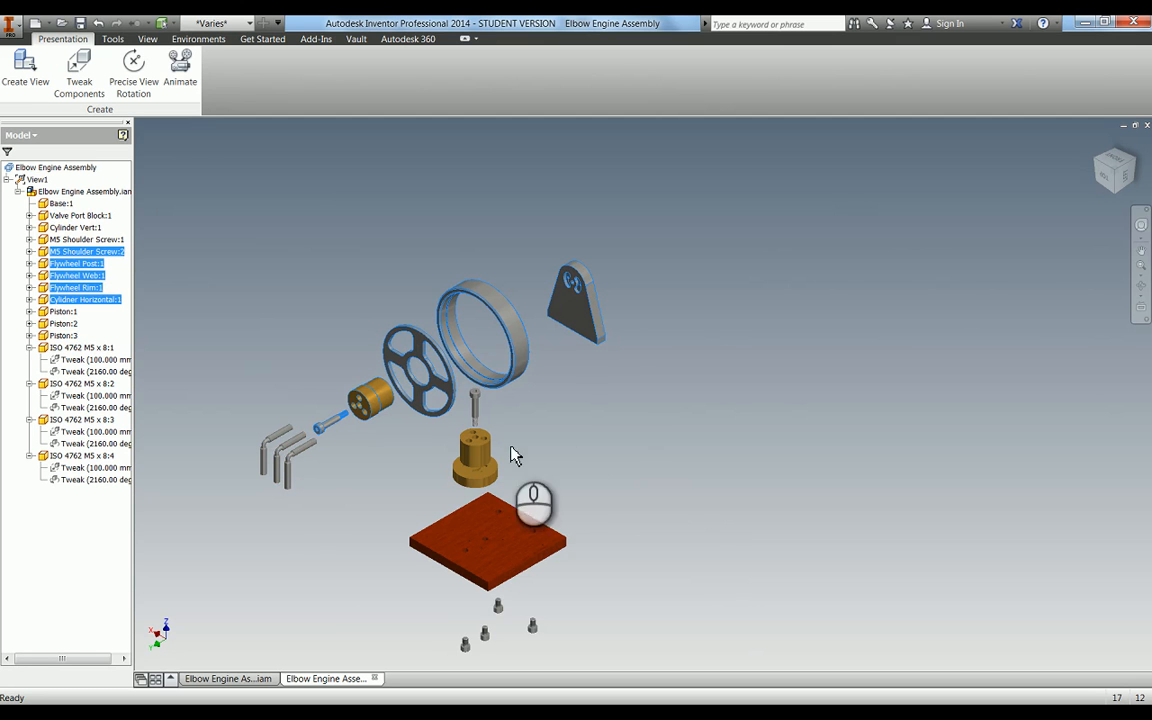
left_click(463, 446, "ctrl")
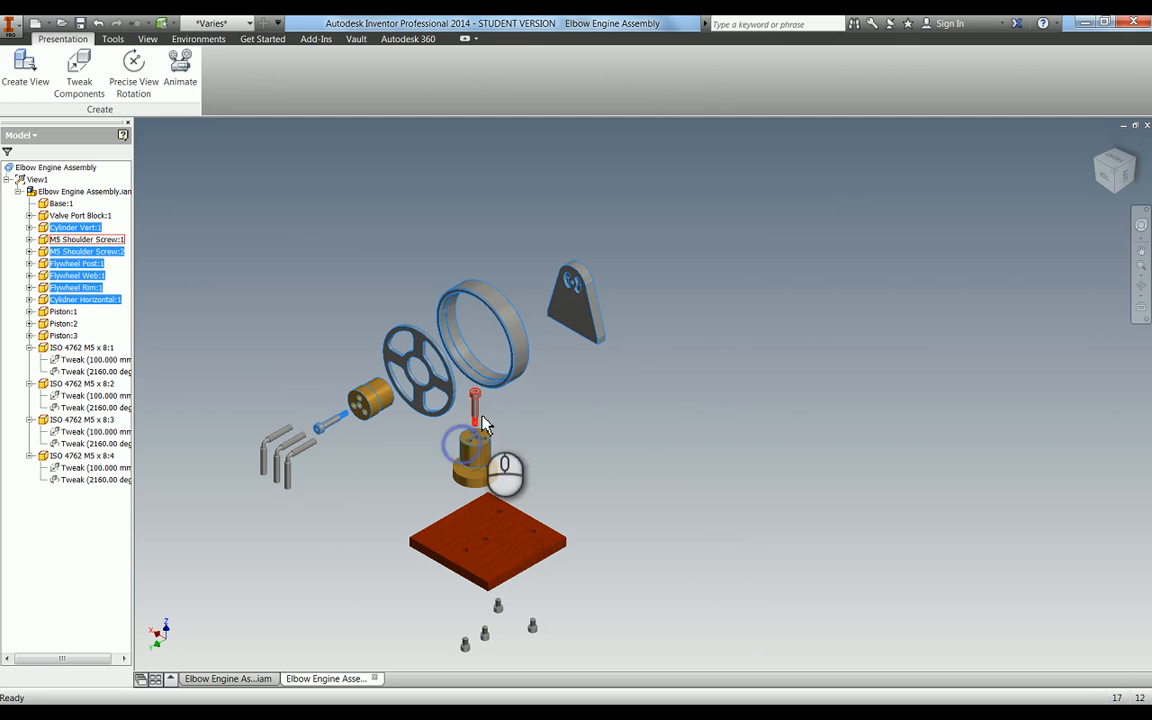
left_click(477, 412, "ctrl")
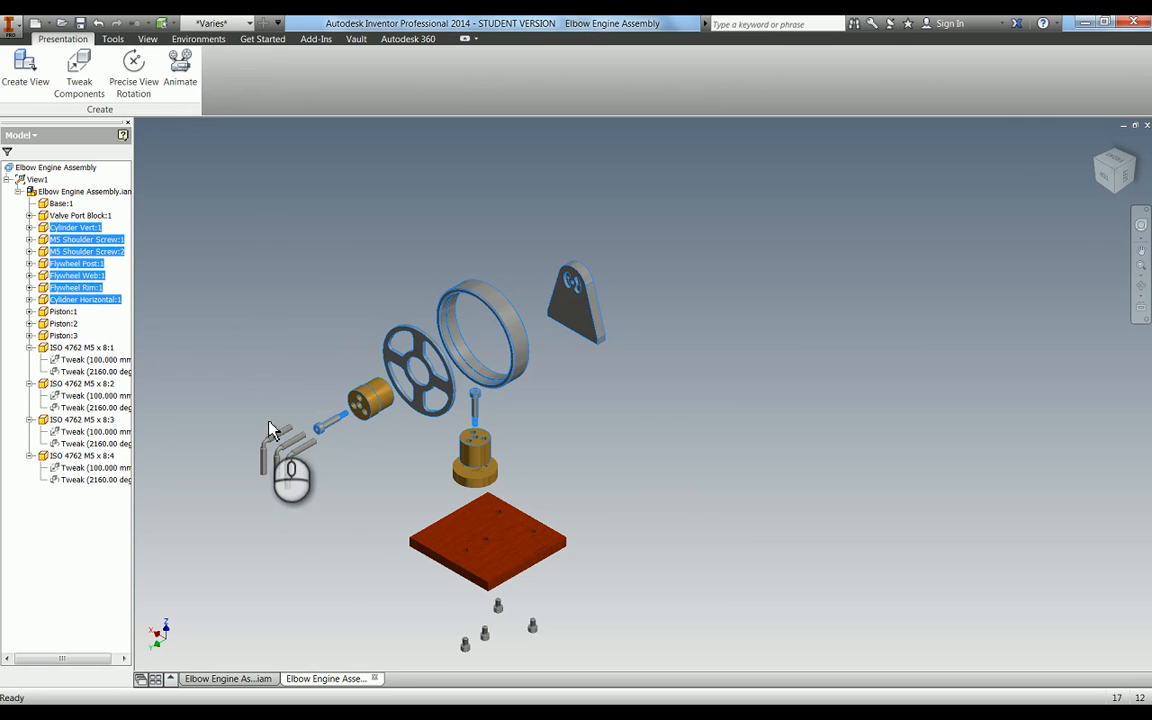
left_click(293, 453, "ctrl")
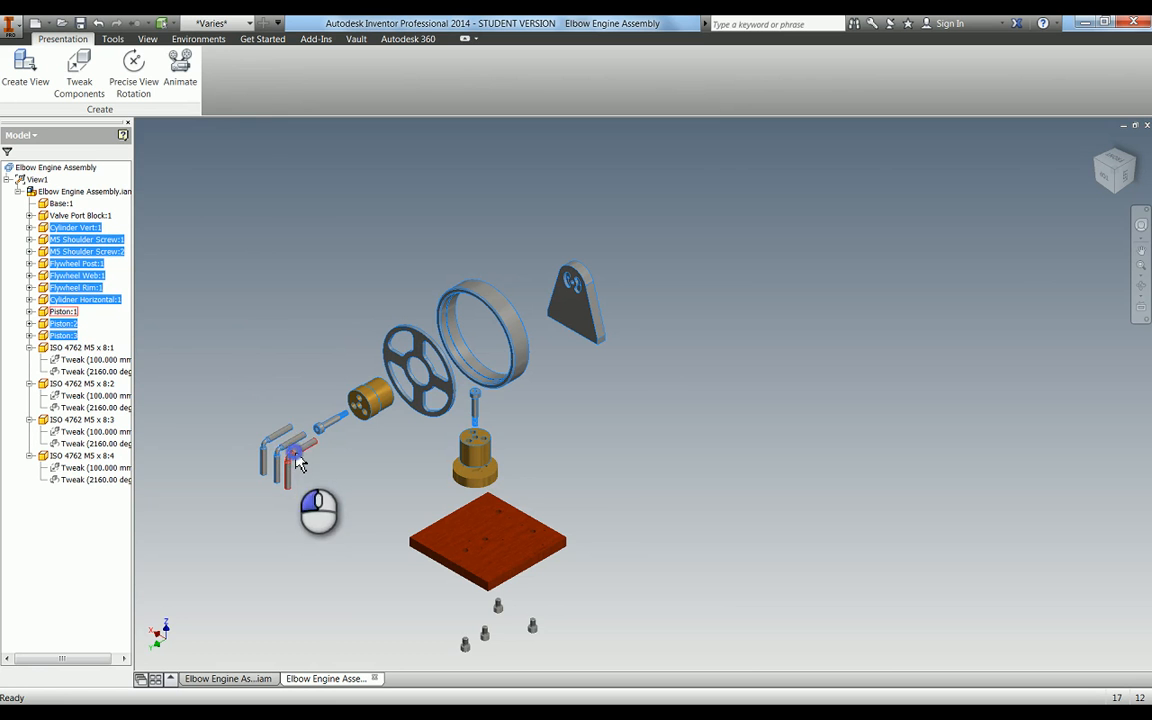
left_click(79, 68)
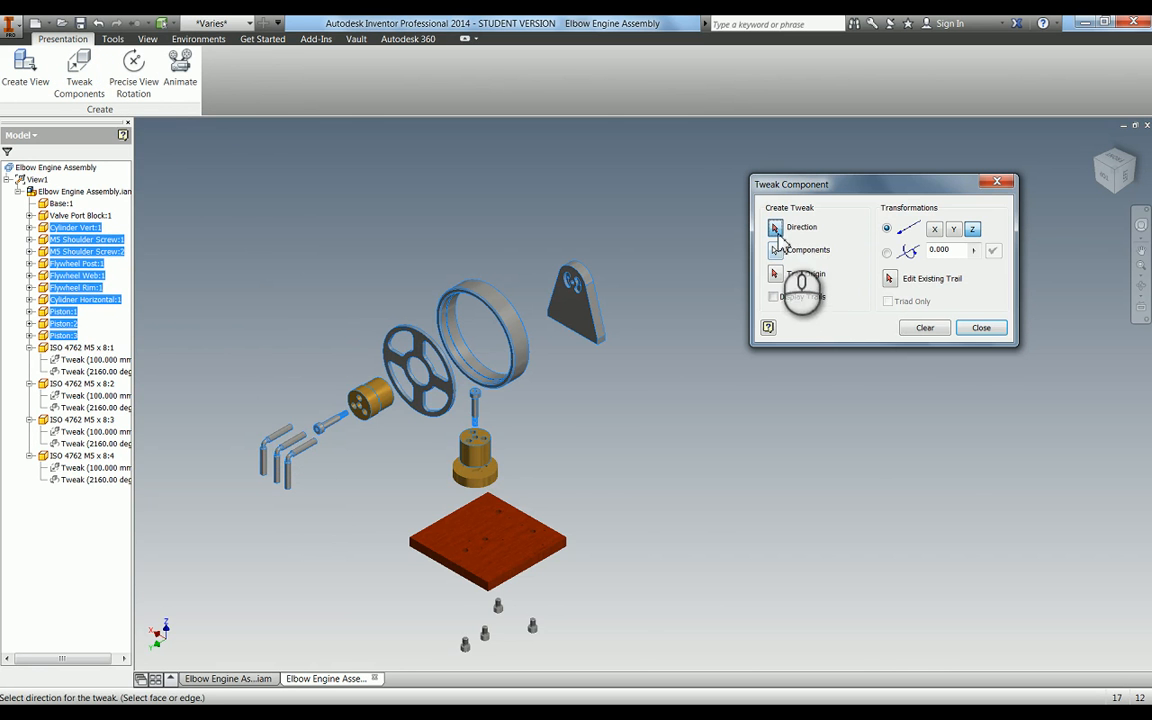
scroll(505, 462, "down", 7)
left_click(520, 520)
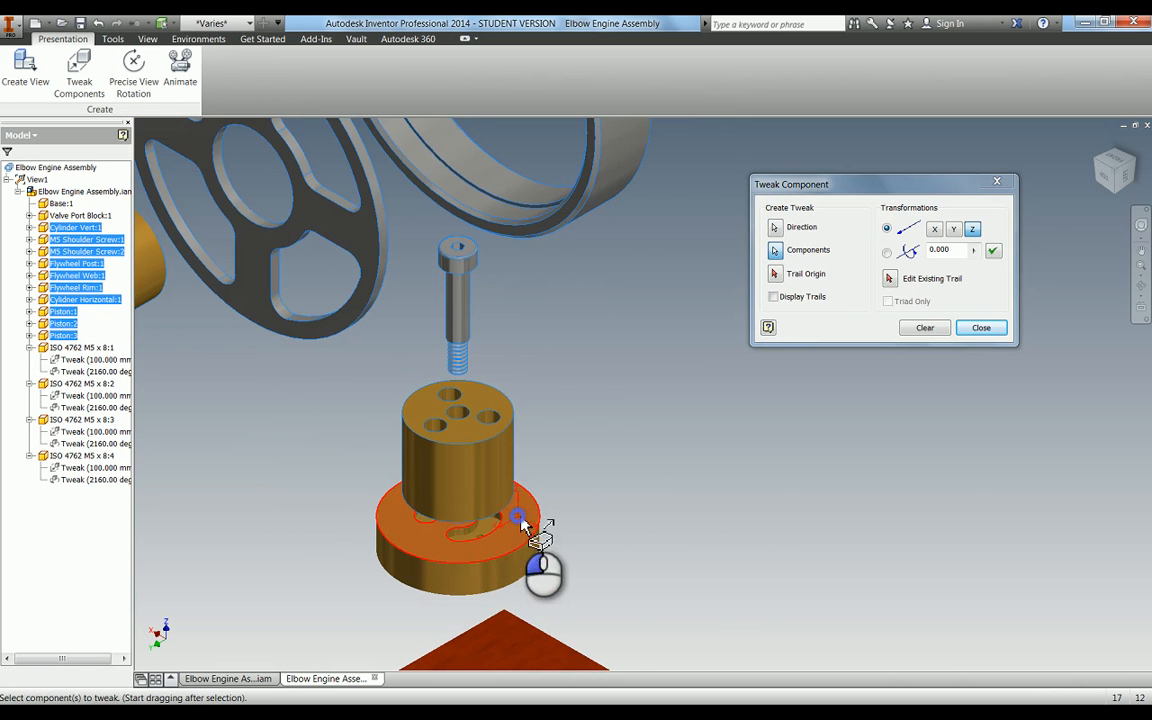
left_click_drag(717, 548, 718, 470)
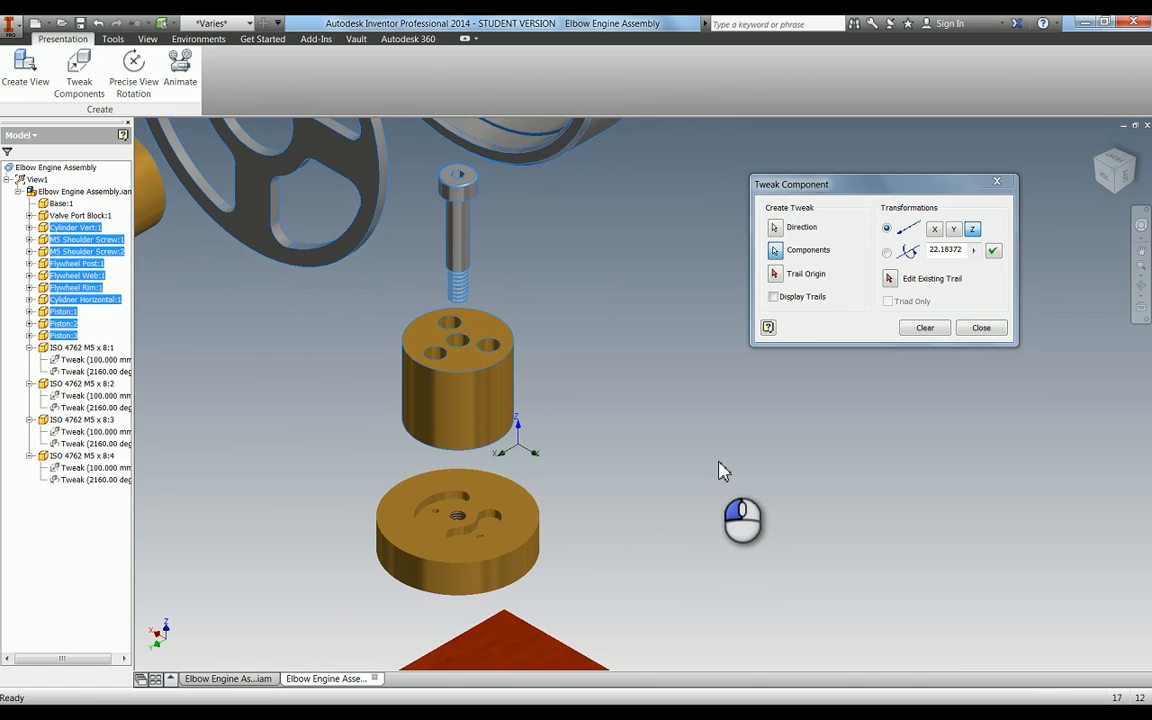
left_click(991, 250)
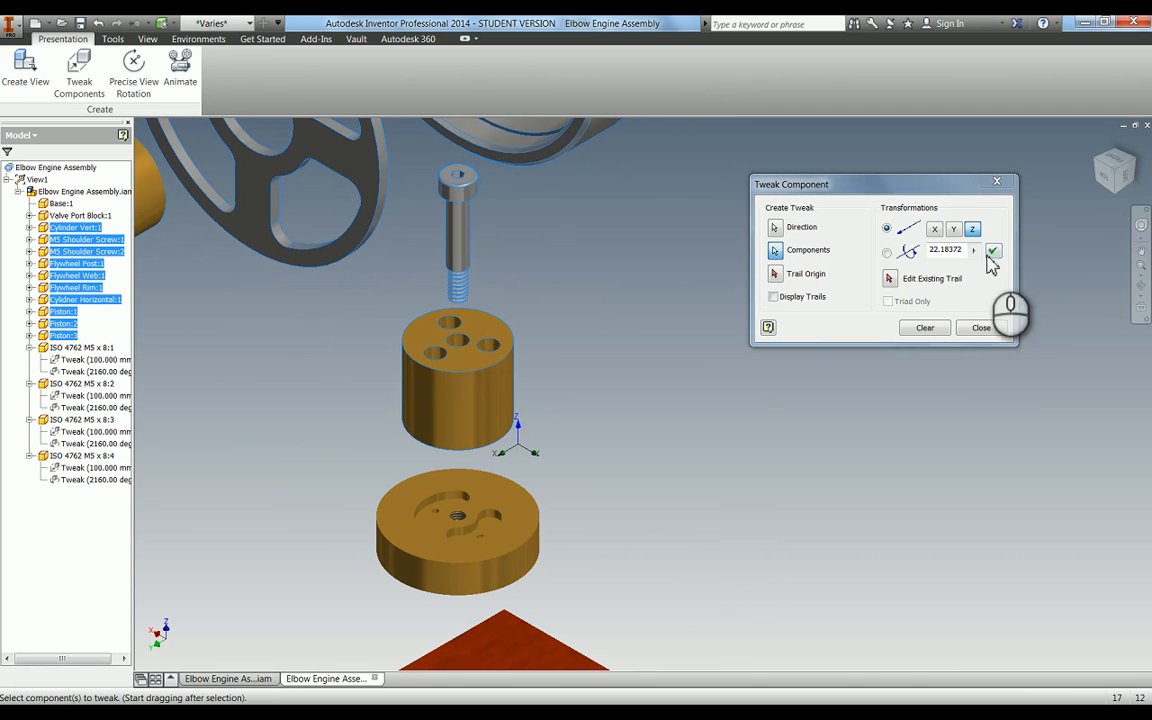
left_click(981, 328)
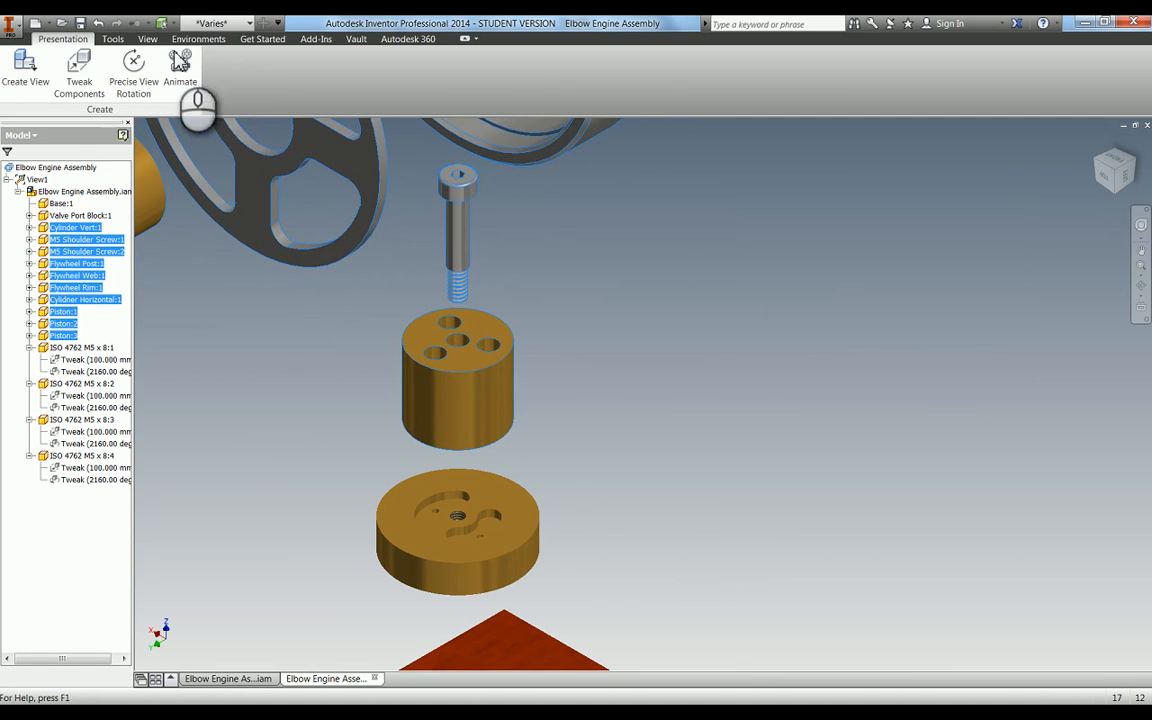
Step: Group the valve port block's tweak with the 22 mm upward tweaks of the other components into one animation sequence and apply it
left_click(176, 68)
left_click(331, 141)
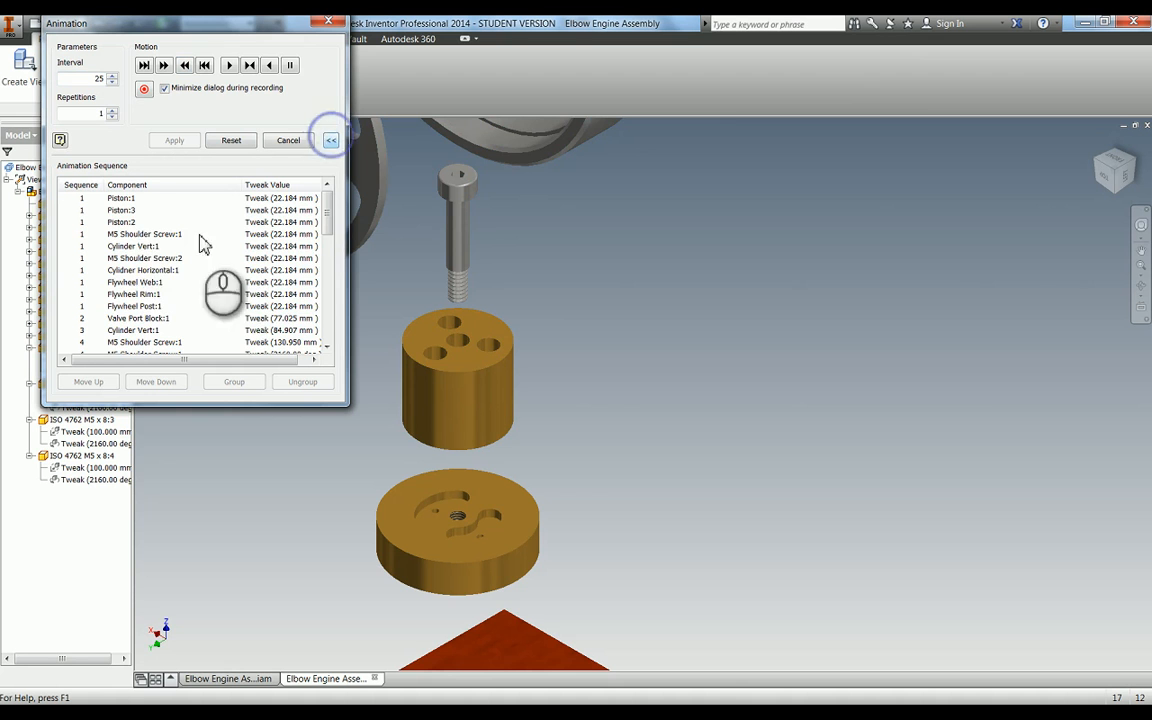
left_click(117, 318)
left_click(130, 306, "ctrl")
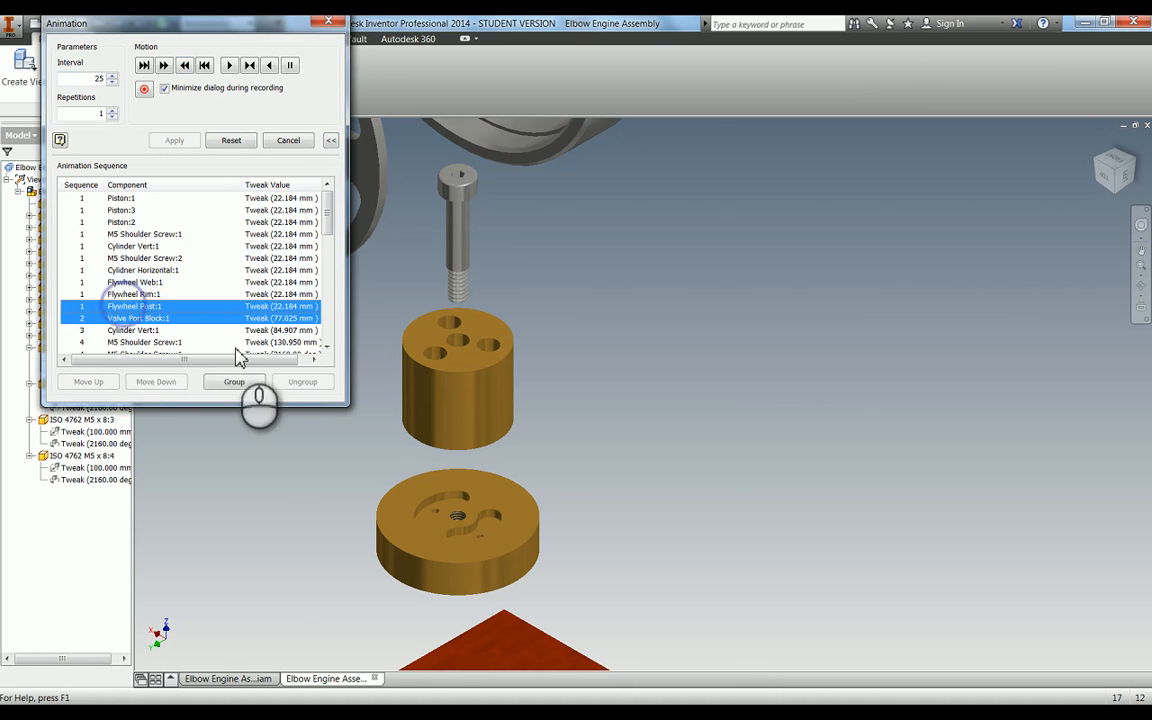
left_click(240, 382)
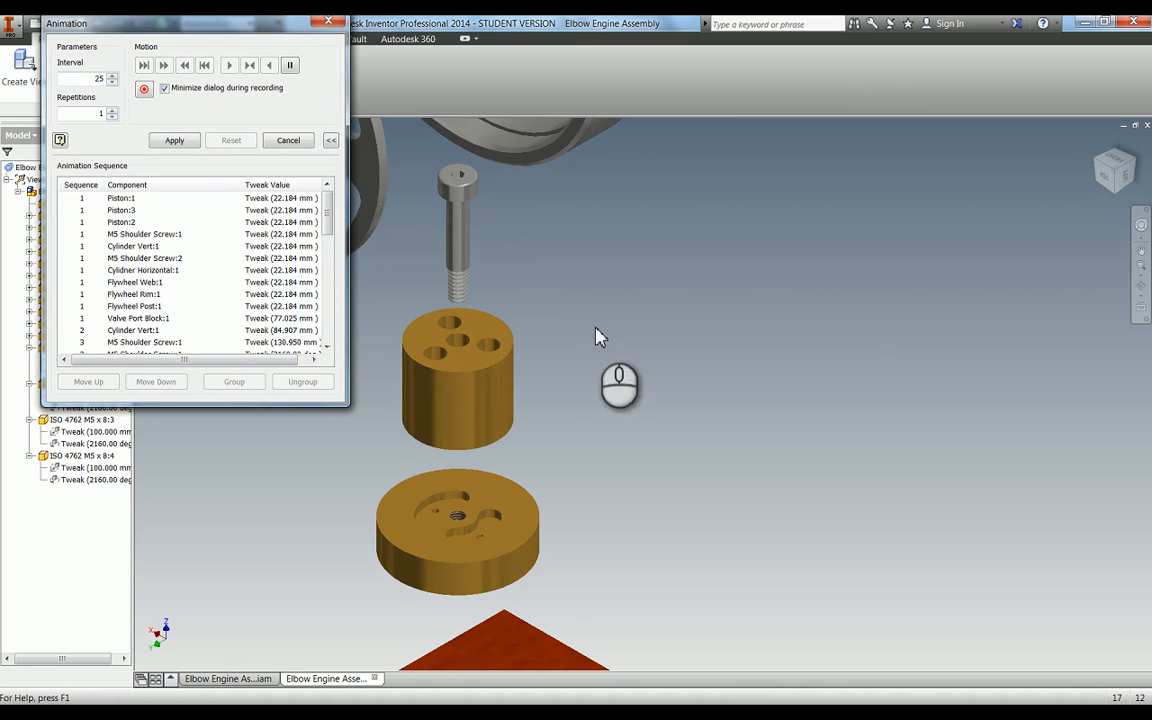
left_click(172, 140)
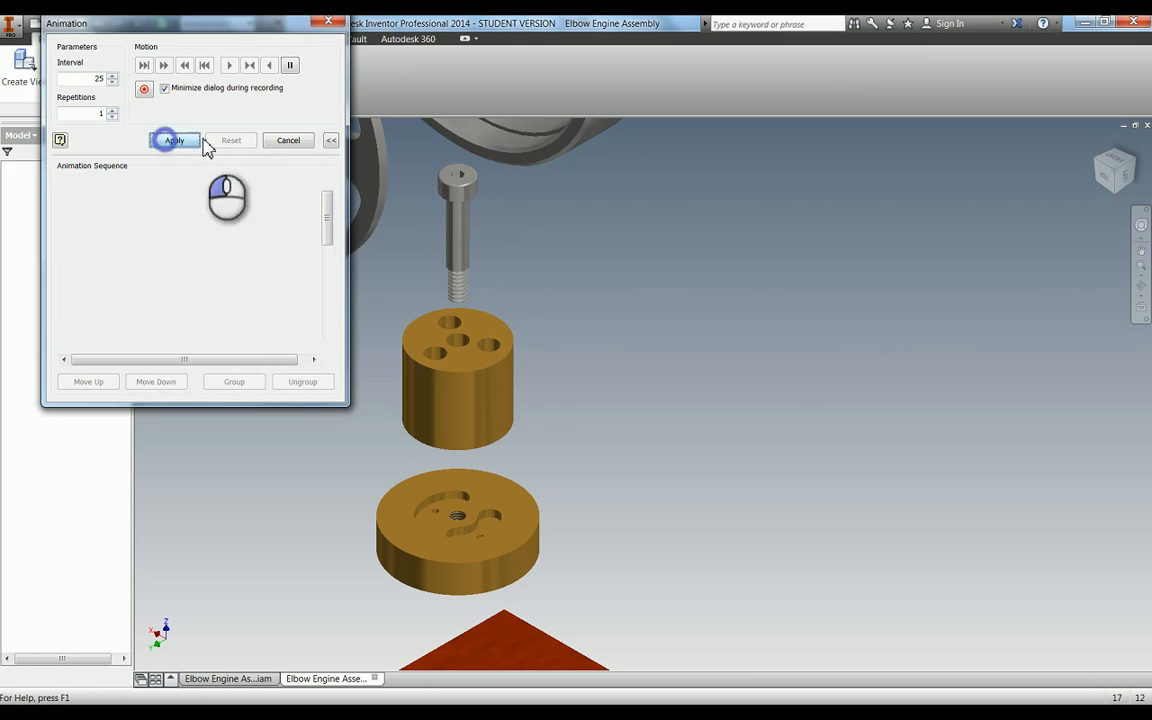
left_click(329, 22)
Step: Play the full explosion animation forward with the whole assembly in view, and close the animation settings
scroll(640, 400, "down", 5)
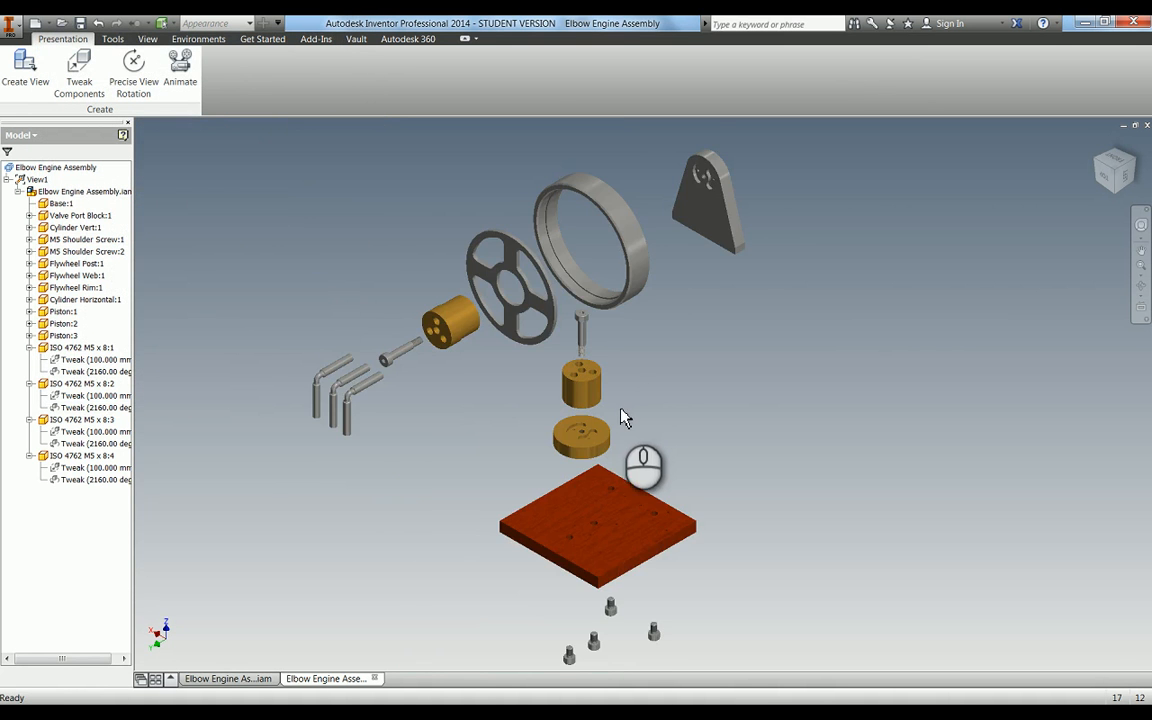
scroll(622, 414, "down", 2)
scroll(622, 414, "down", 1)
middle_click_drag(676, 413, 708, 396)
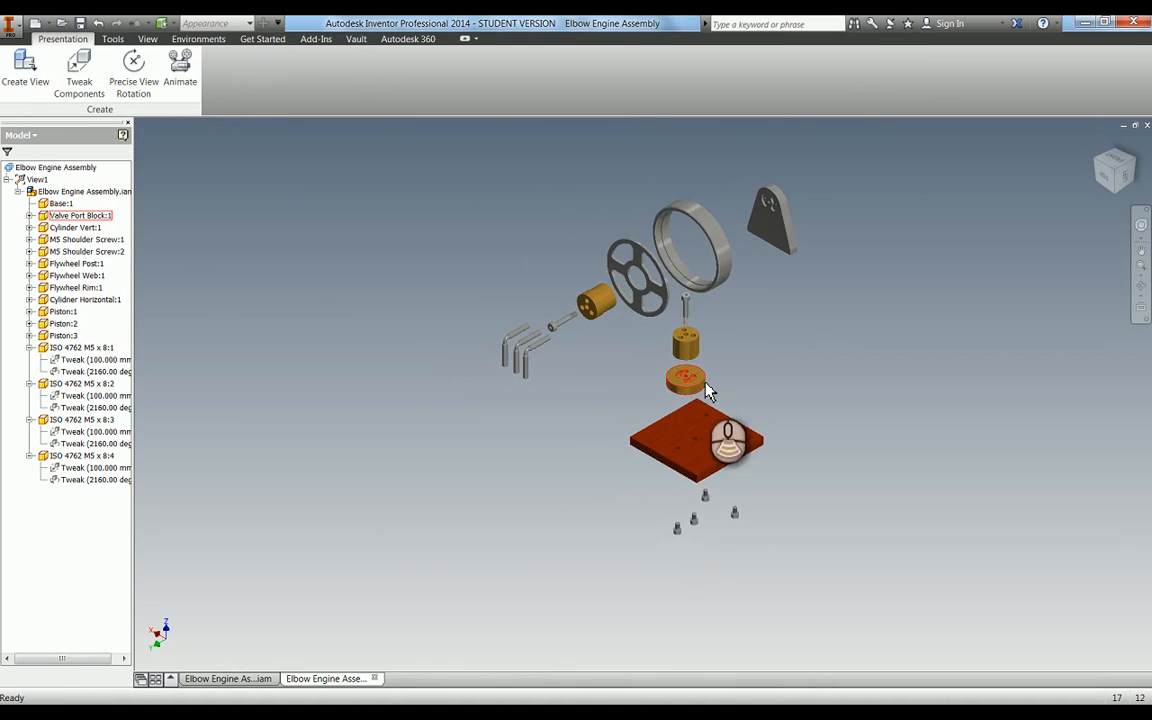
scroll(707, 391, "up", 3)
scroll(700, 395, "down", 2)
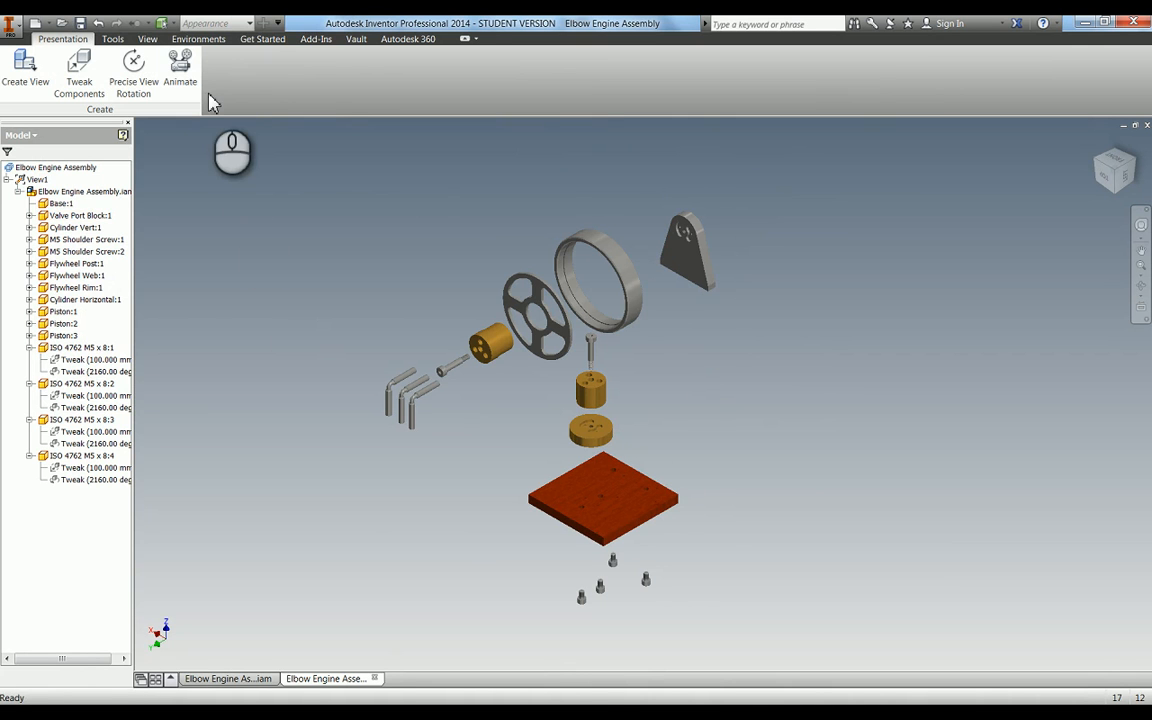
left_click(180, 62)
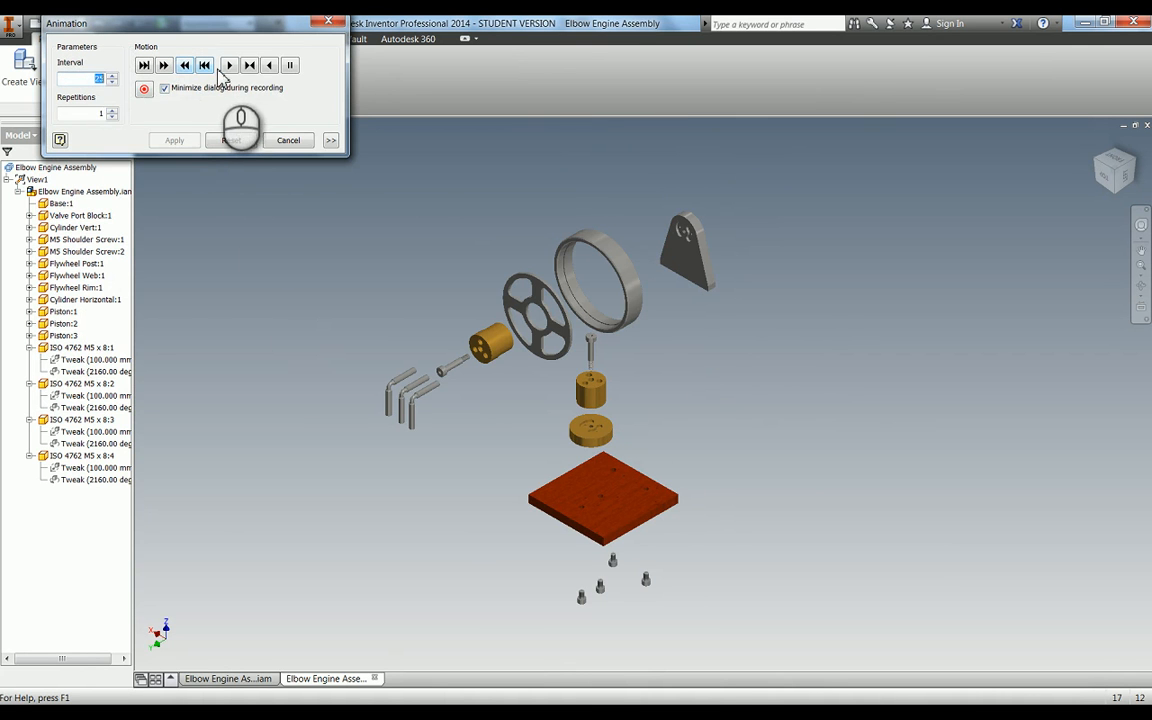
left_click(229, 66)
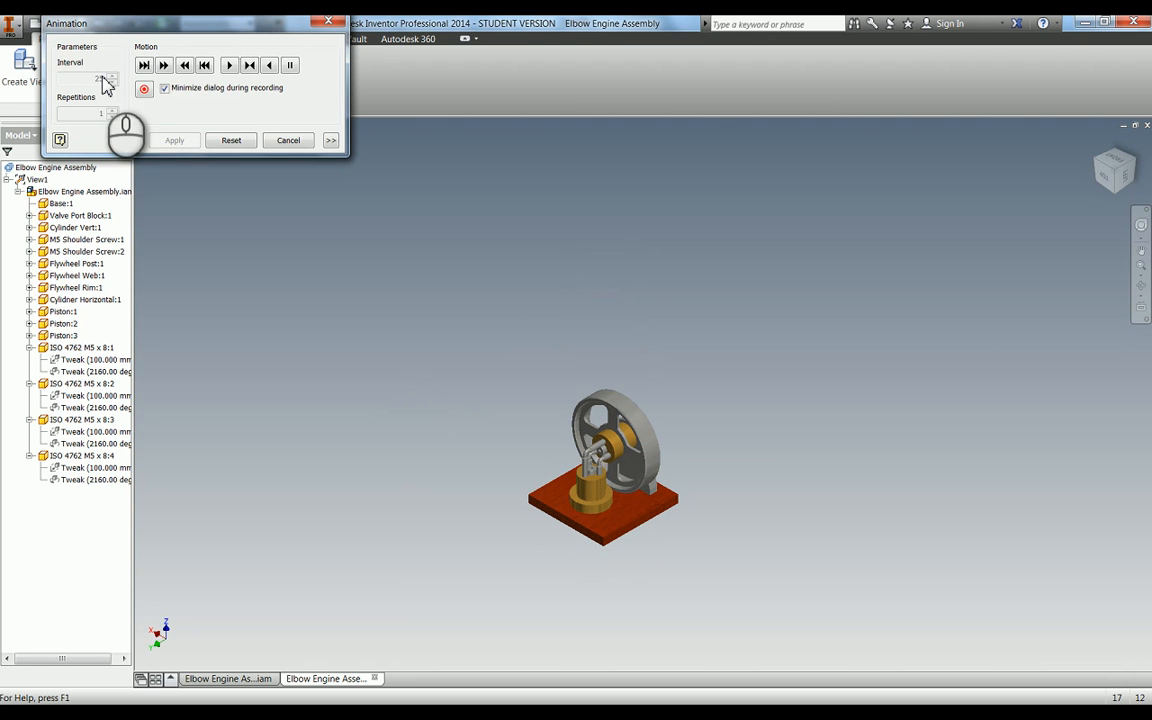
left_click(304, 145)
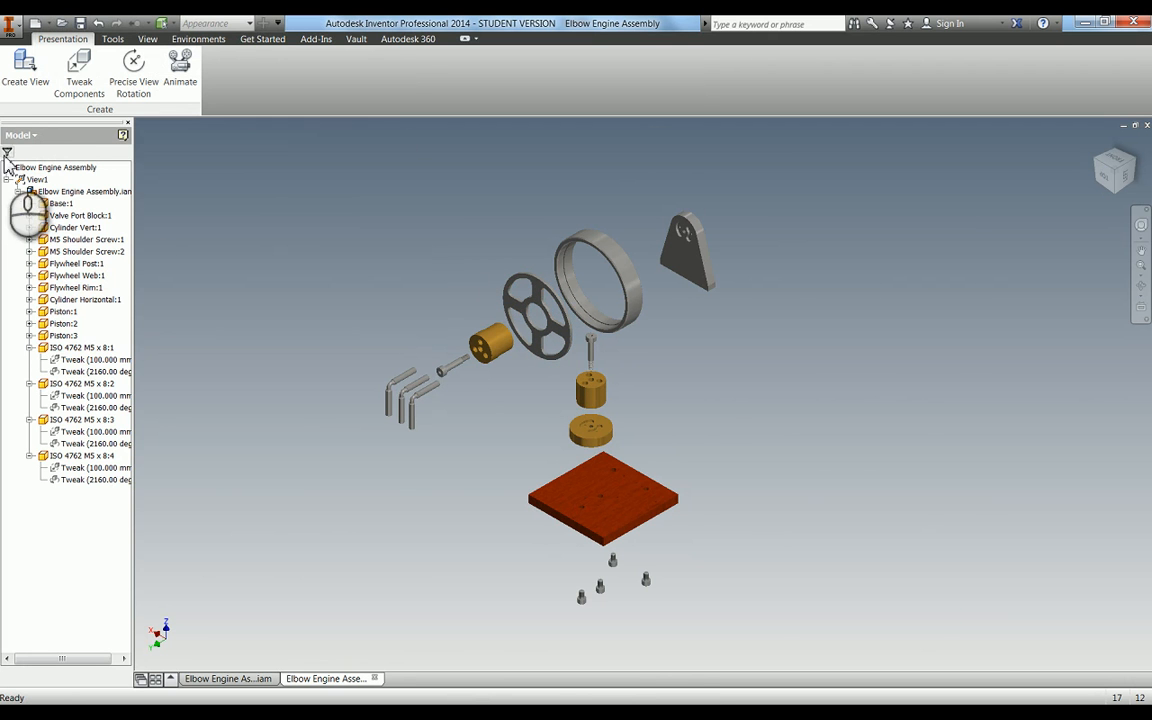
Step: Switch the model browser to the sequence view and list Task1's sequences and the tweaks inside Sequence1
left_click(7, 152)
left_click(42, 183)
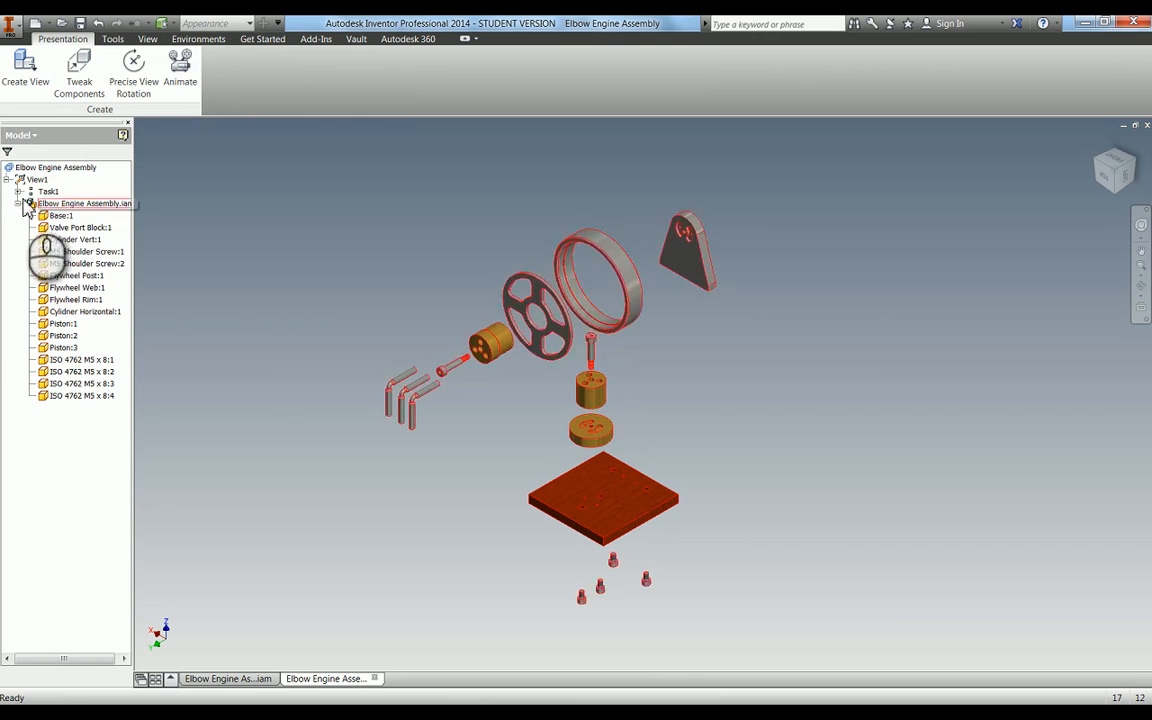
left_click(19, 192)
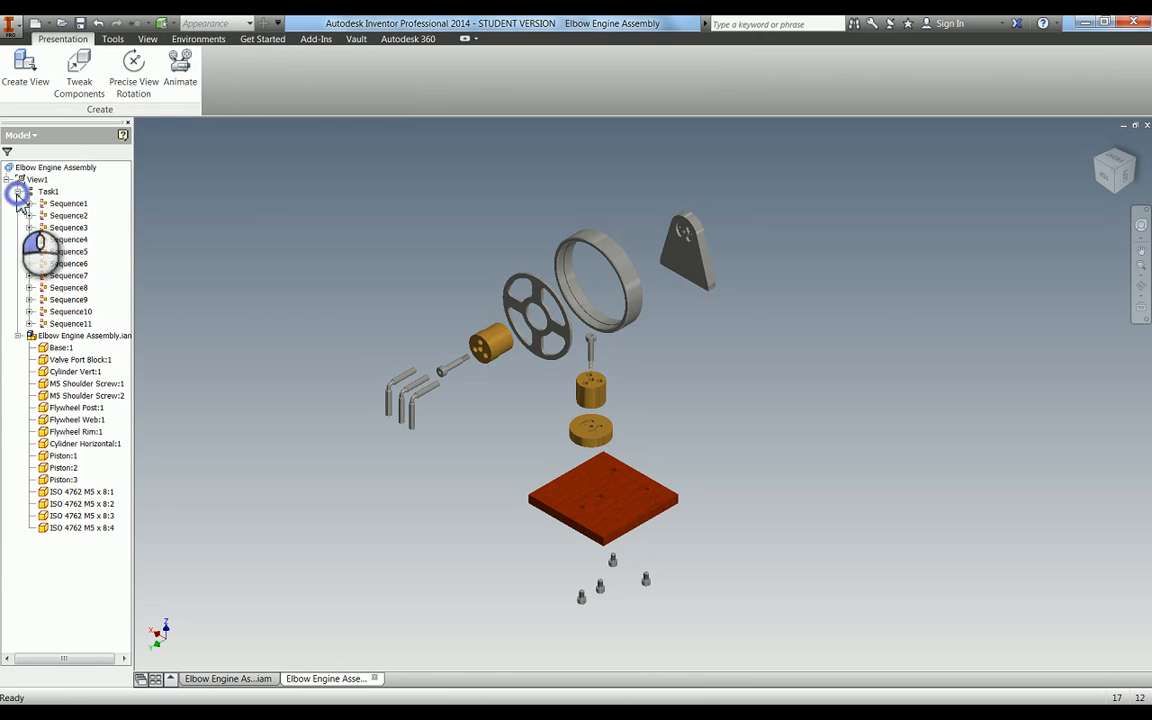
left_click(18, 336)
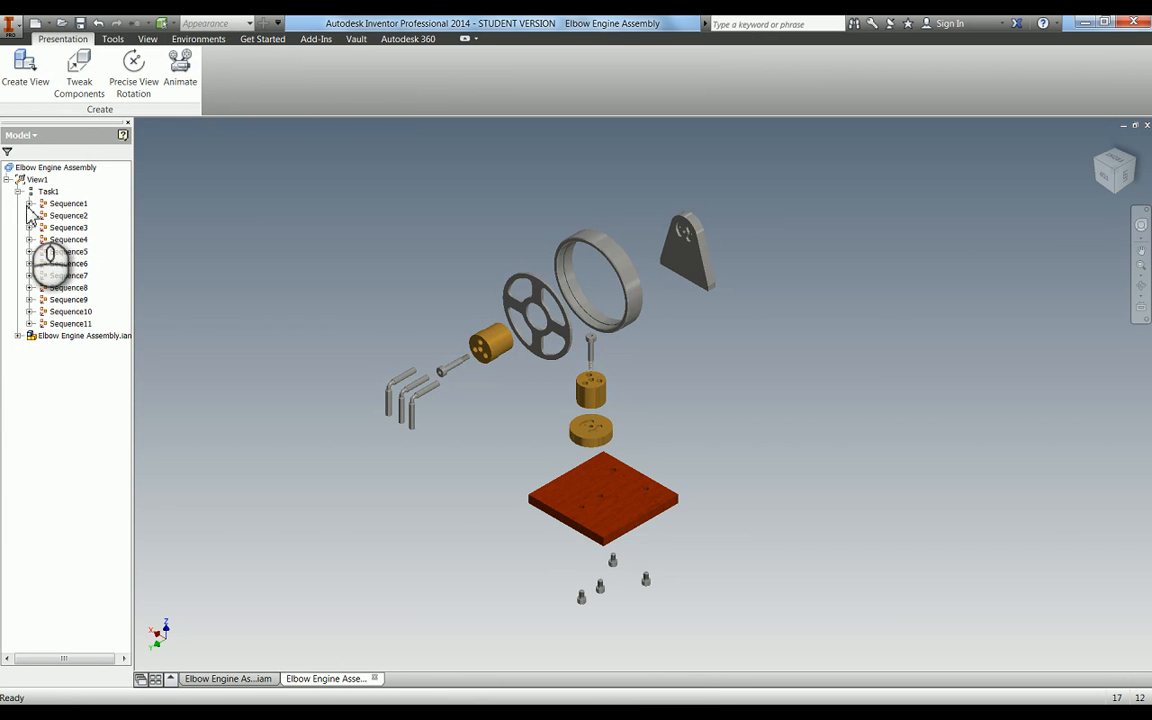
left_click(29, 204)
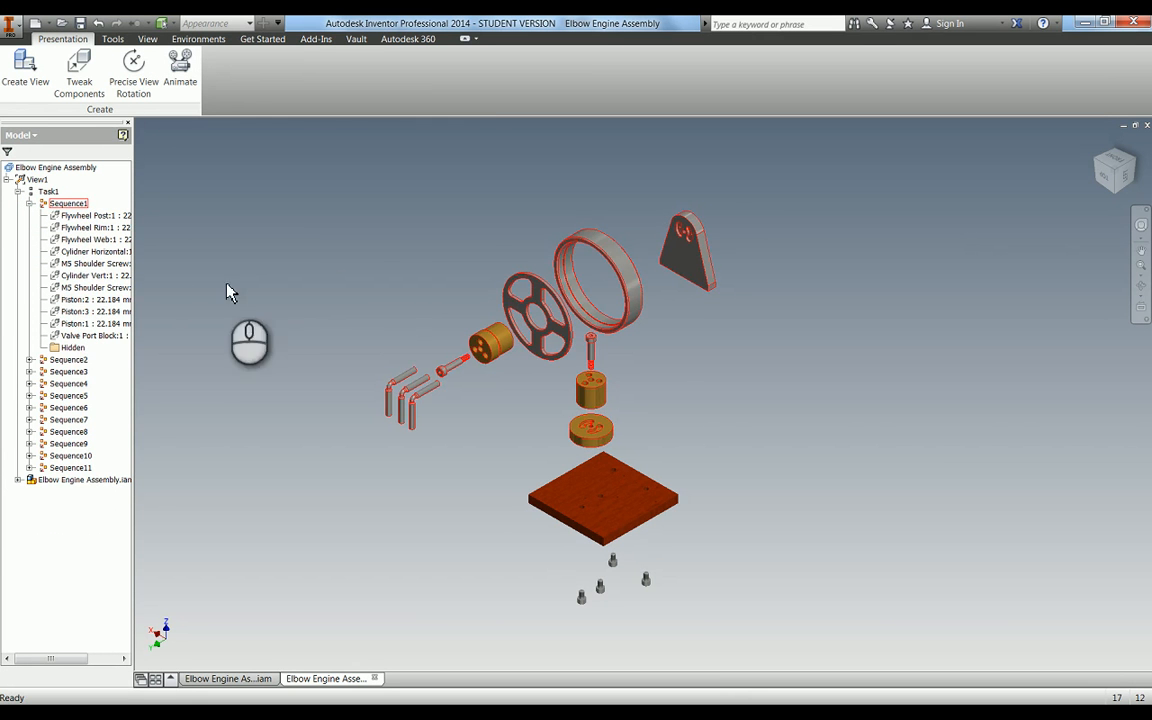
Step: Set Sequence1's camera to a view of the whole exploded engine above the base, and apply it
scroll(625, 393, "down", 4)
middle_click_drag(623, 393, 674, 471)
scroll(745, 516, "up", 3)
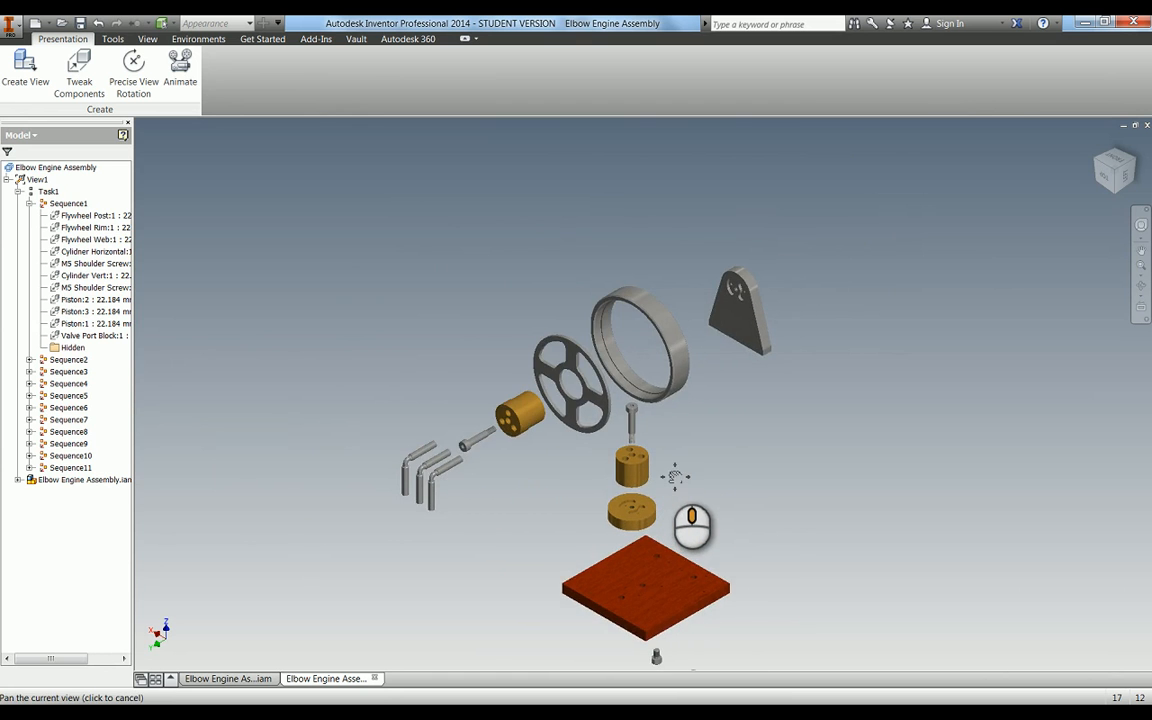
scroll(674, 471, "down", 2)
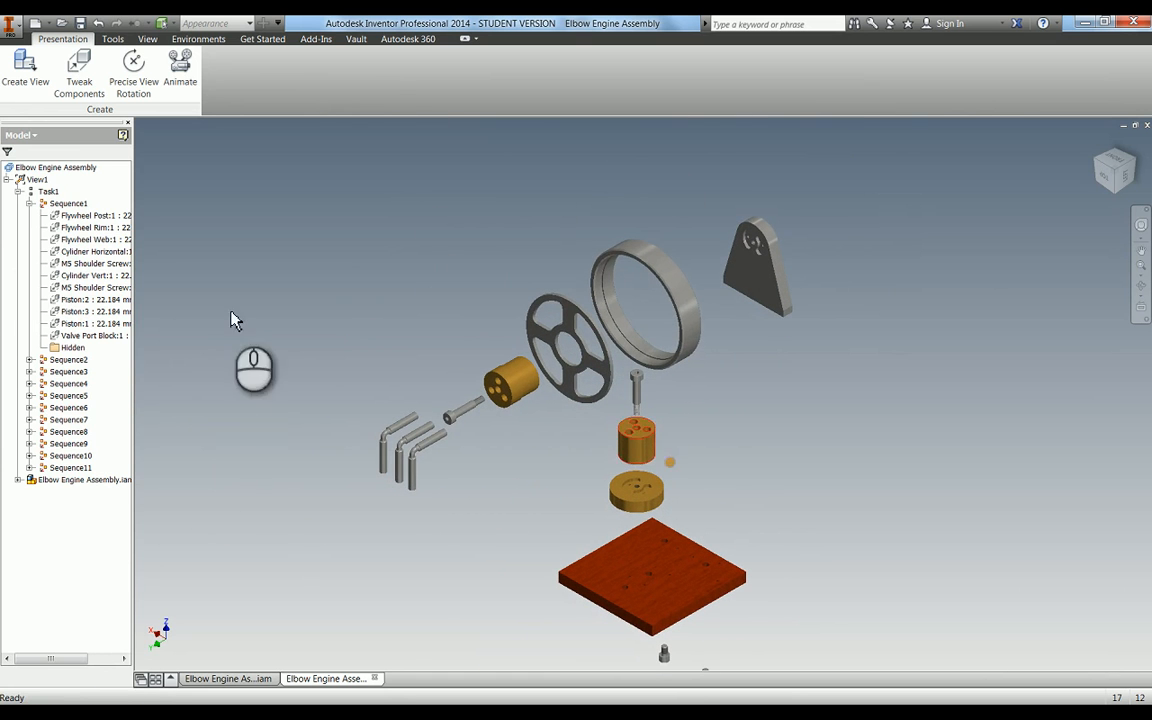
right_click(62, 204)
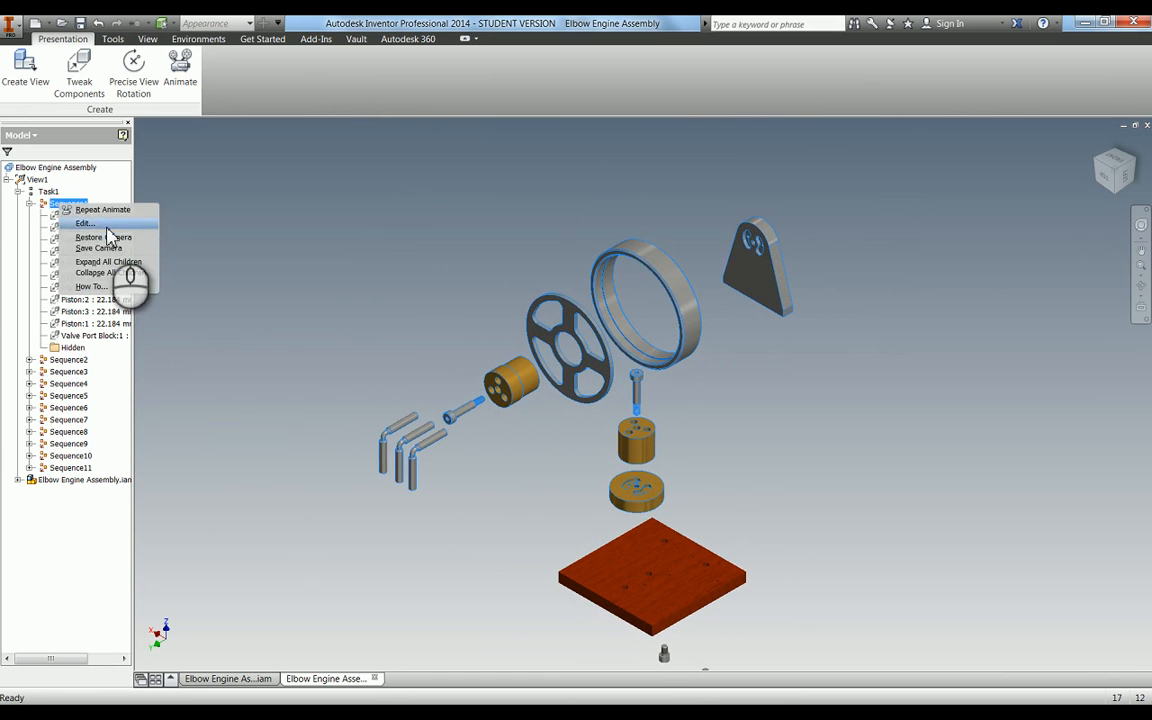
left_click(86, 223)
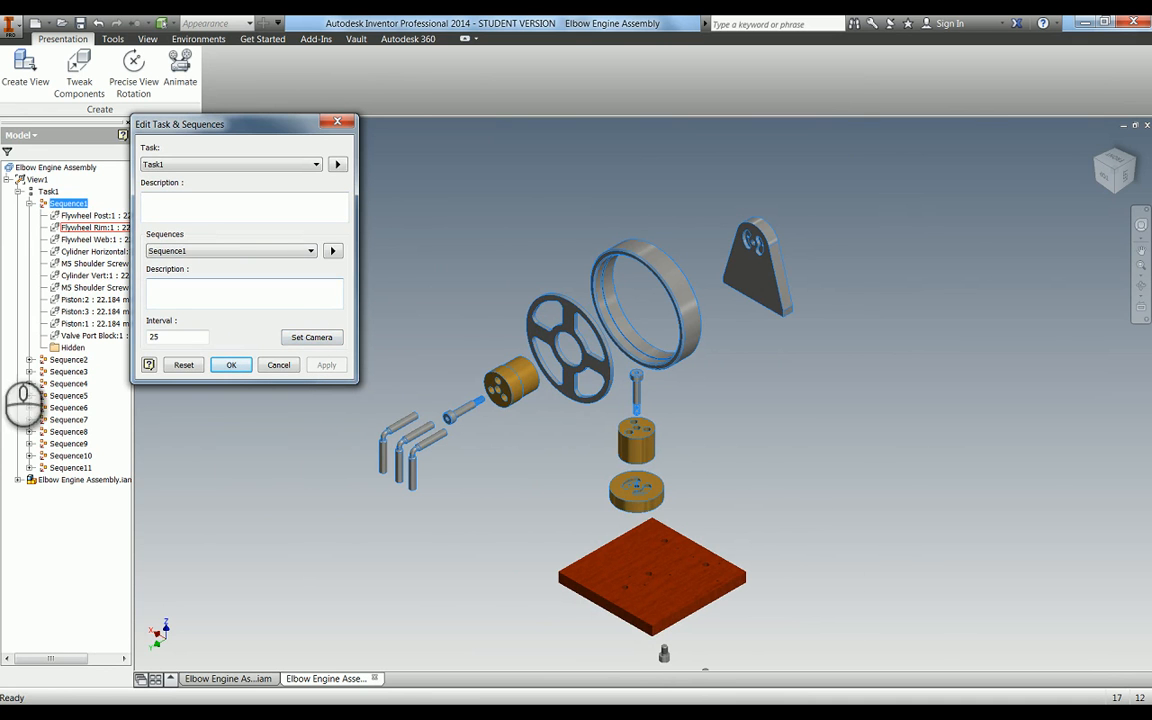
left_click(312, 339)
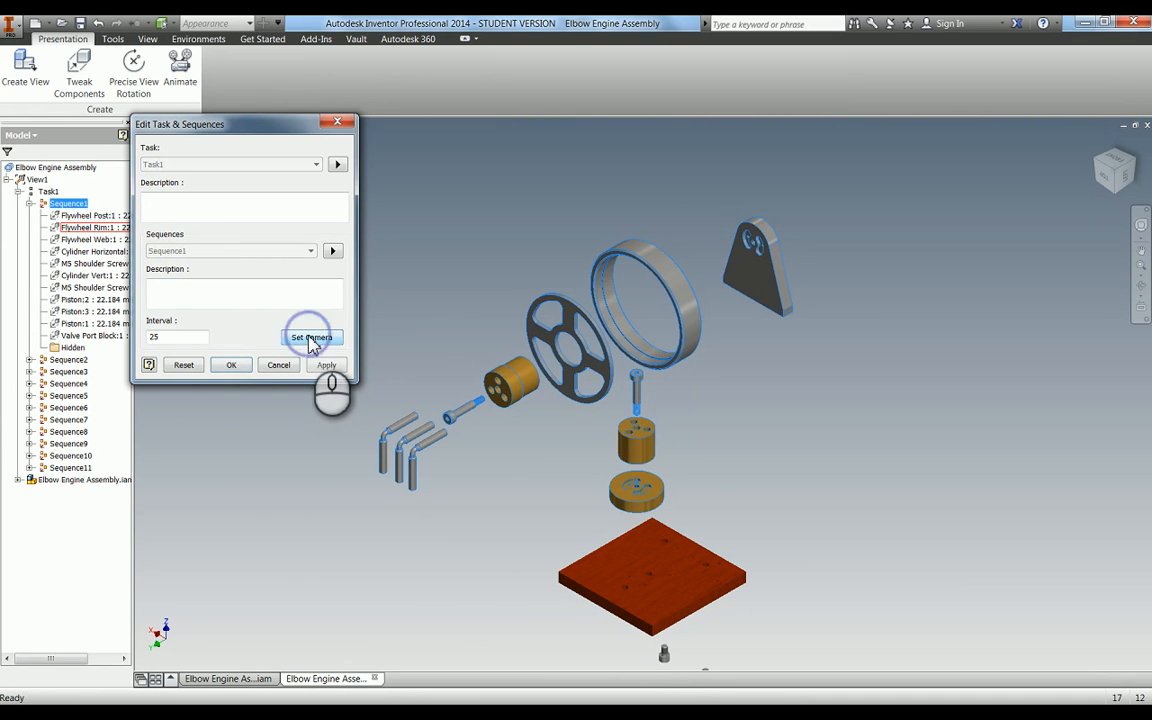
left_click(329, 365)
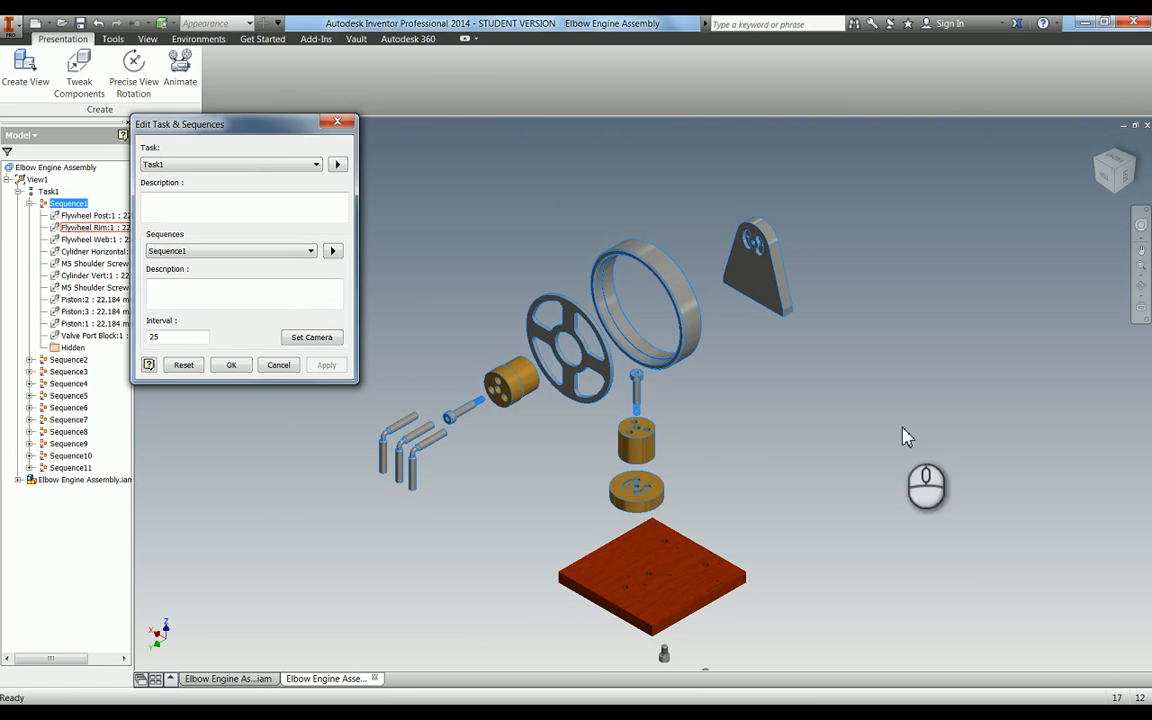
Step: Set Sequence2's camera to a close view of the vertical cylinder, valve port block and base, and apply it
left_click(247, 252)
left_click(200, 274)
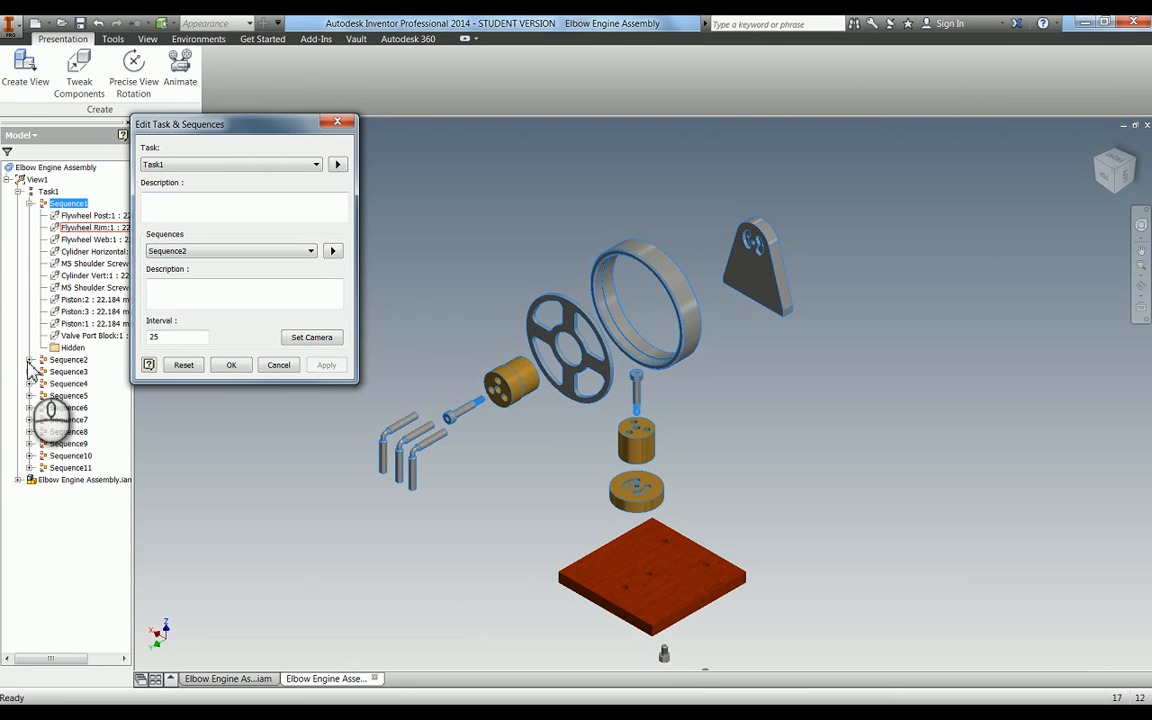
left_click(30, 360)
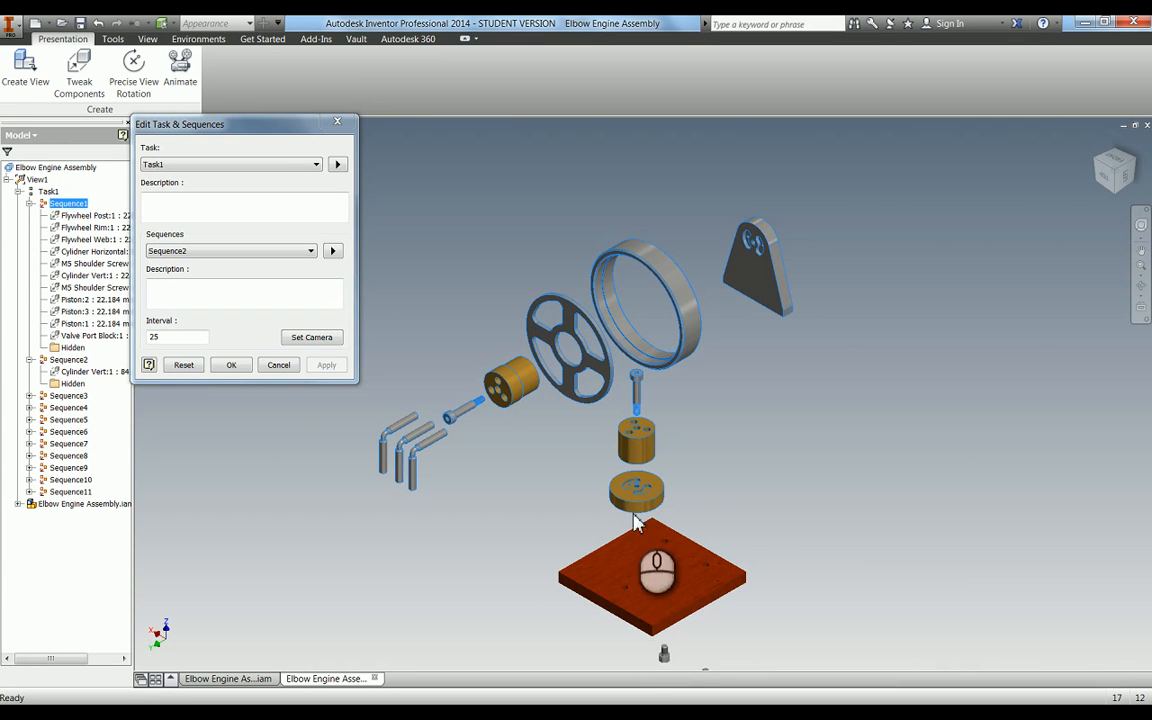
scroll(636, 522, "up", 2)
middle_click_drag(650, 545, 595, 458)
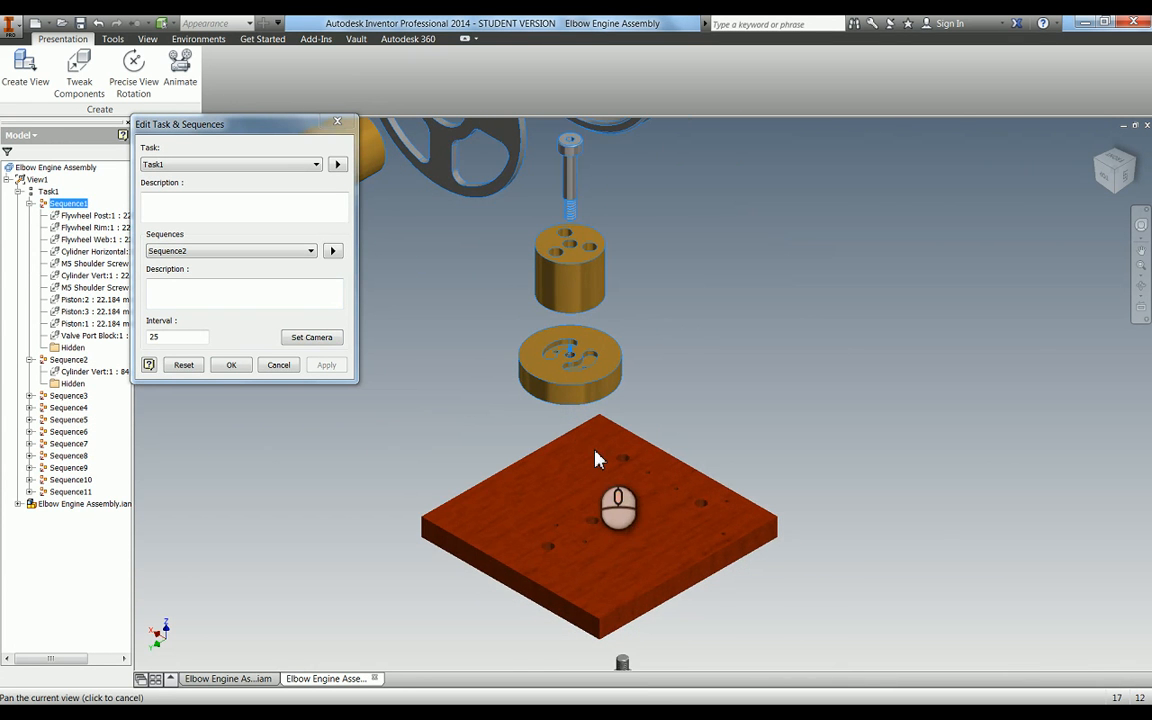
left_click(310, 338)
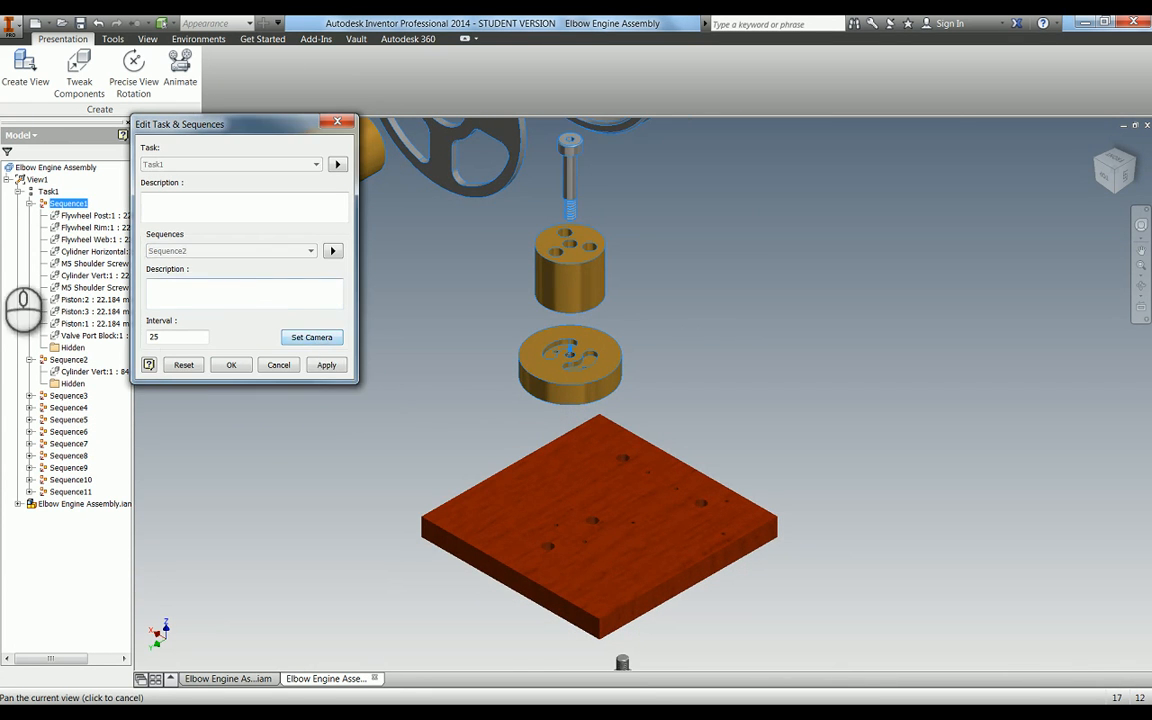
left_click(325, 364)
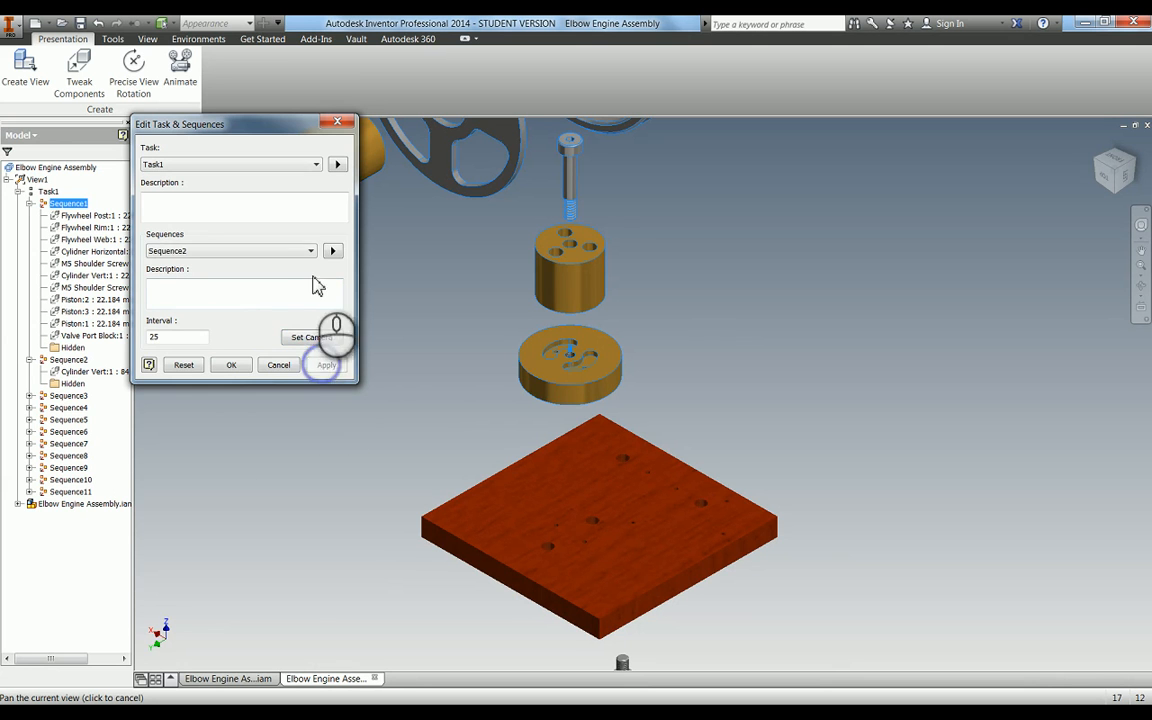
Step: Preview Sequence3, reset it, and set its camera to the same close view of the vertical cylinder and base
left_click(287, 256)
left_click(247, 283)
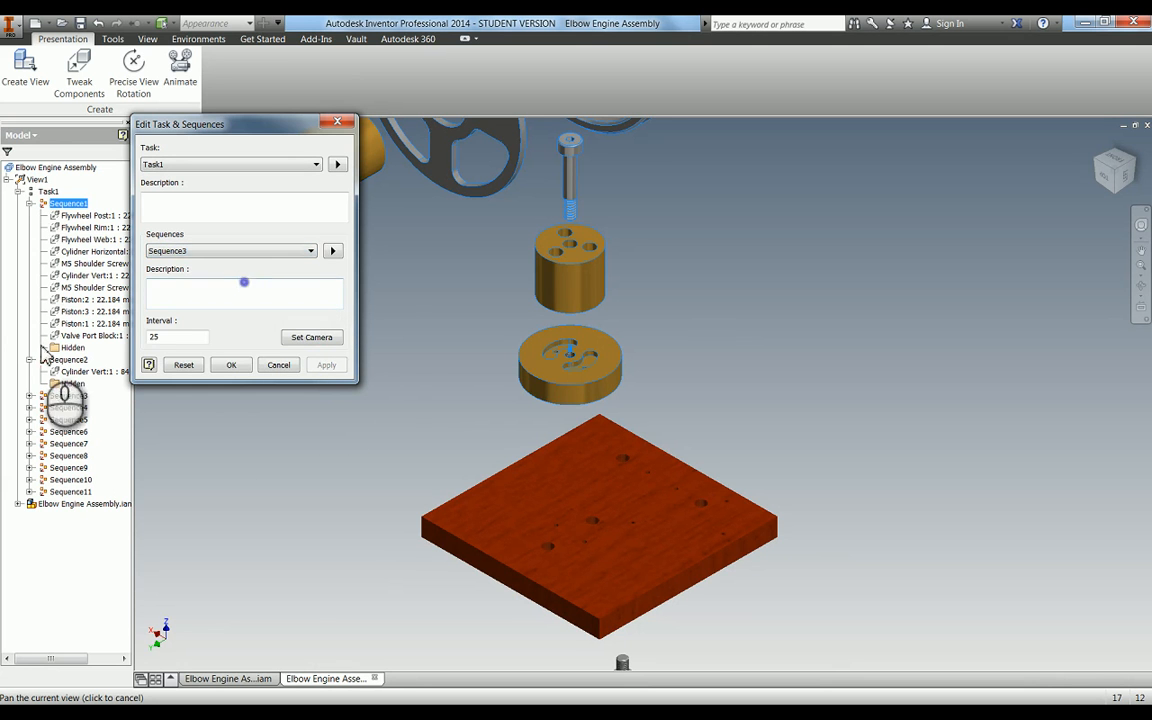
left_click(332, 253)
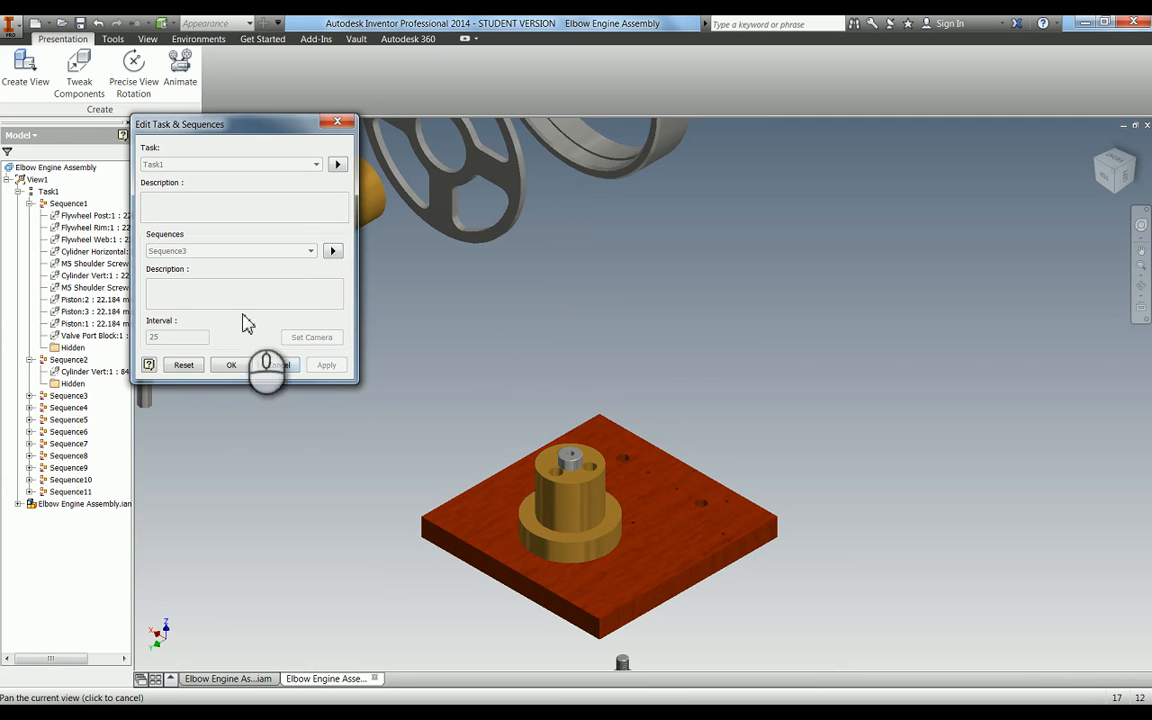
left_click(184, 364)
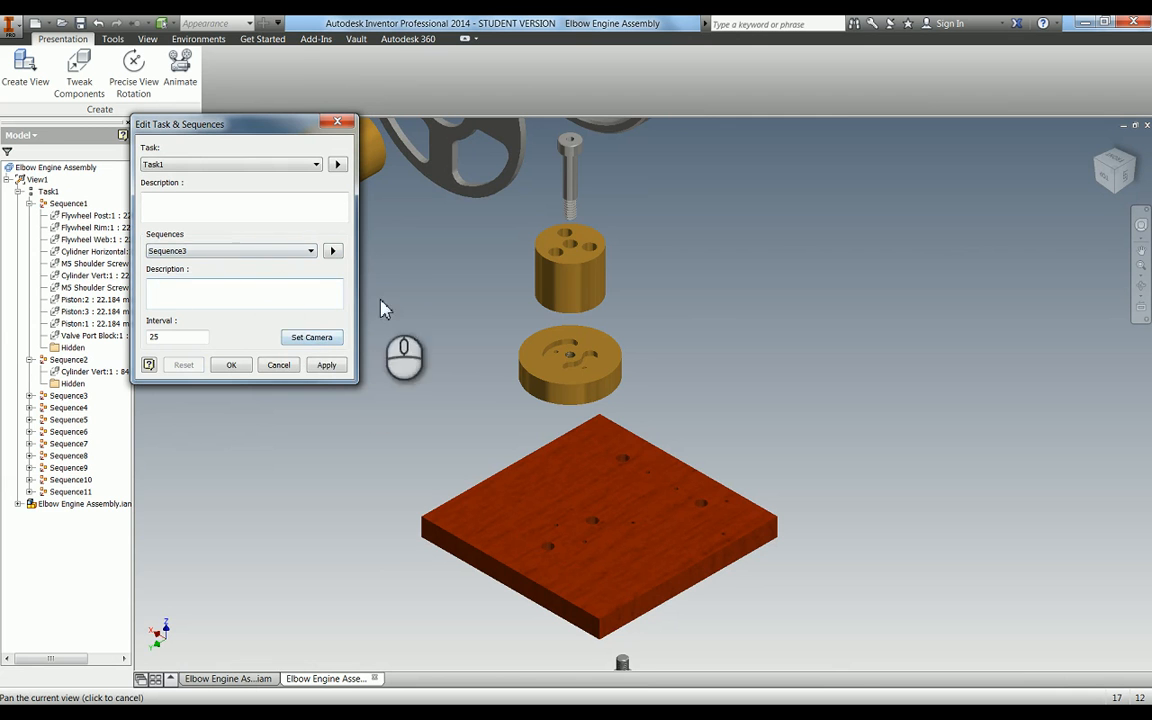
left_click(308, 338)
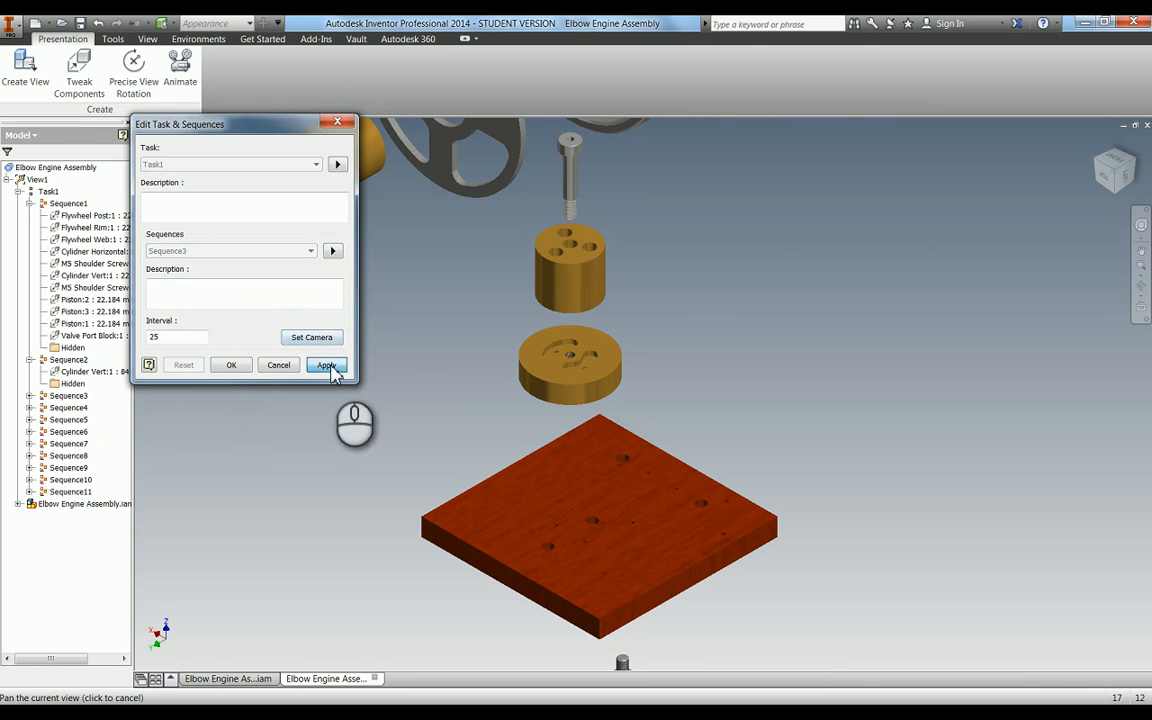
left_click(326, 365)
Step: Switch to Sequence4, list its tweaks, preview it with the flywheel parts in close view, and reset it
left_click(225, 251)
left_click(196, 292)
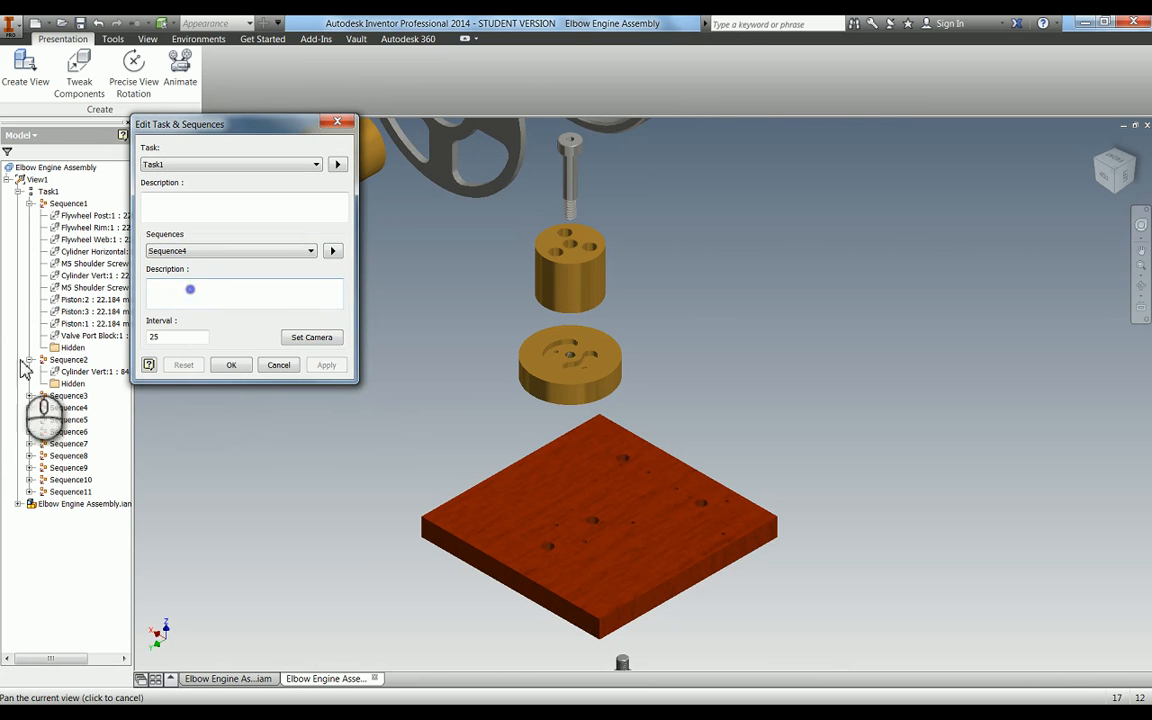
left_click(30, 407)
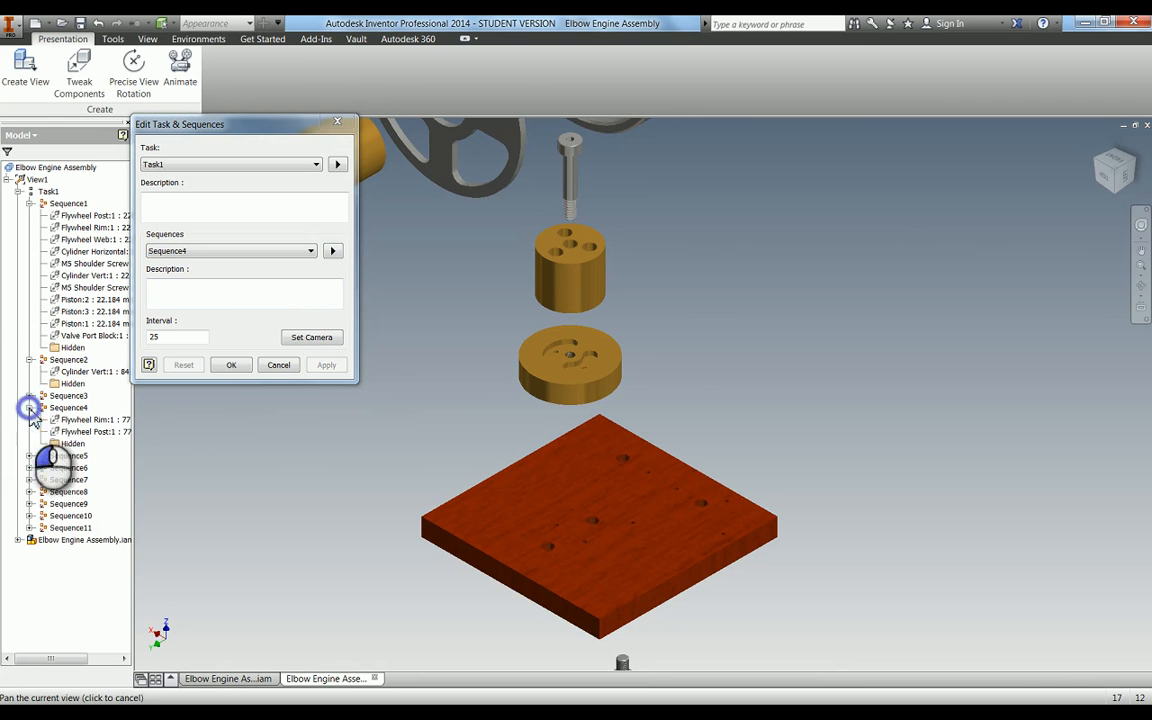
middle_click_drag(555, 277, 660, 549)
scroll(562, 355, "up", 3)
scroll(594, 454, "down", 3)
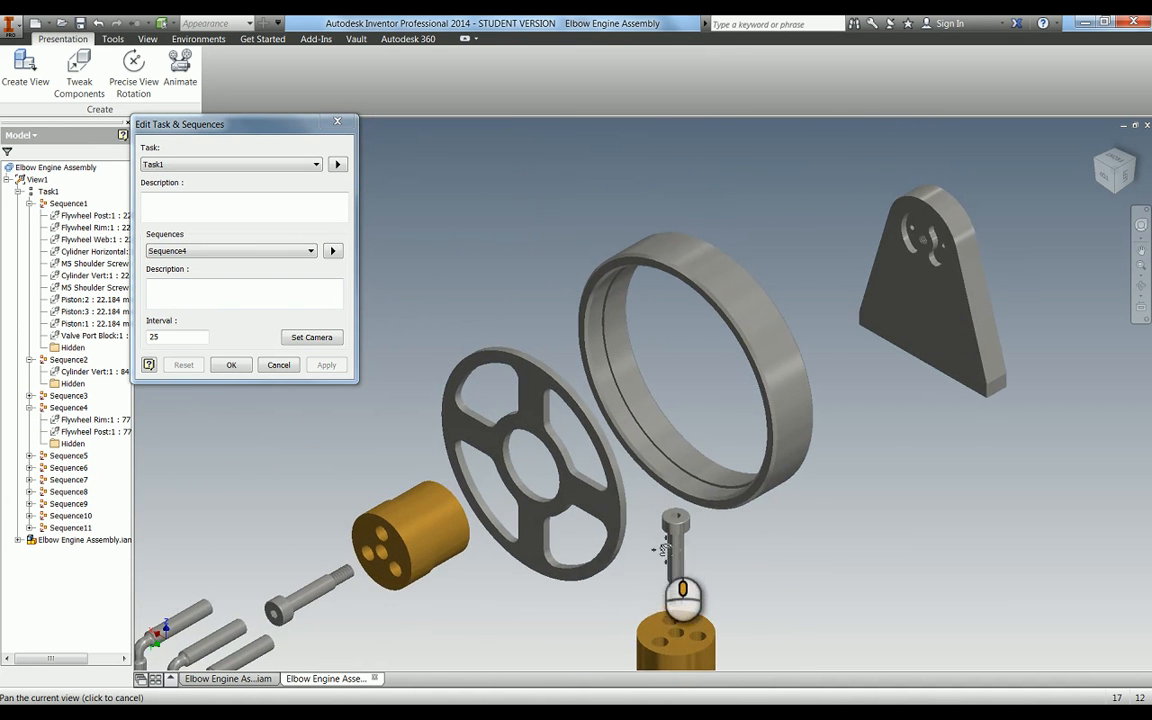
left_click(333, 252)
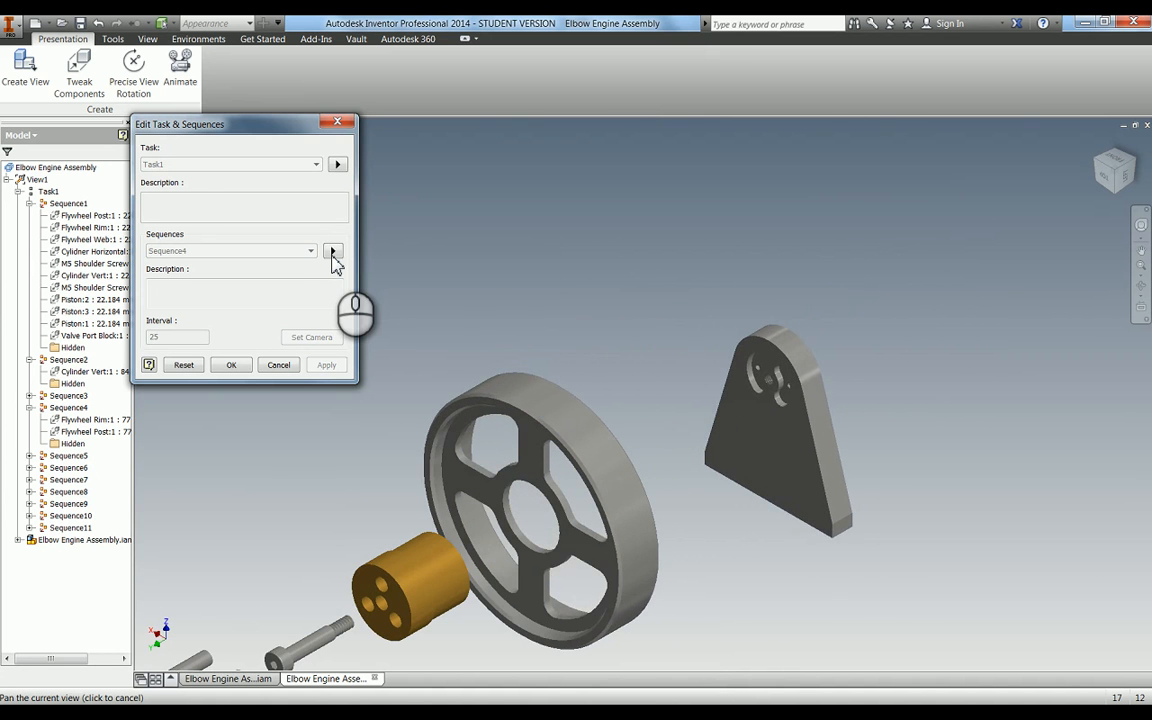
middle_click_drag(540, 500, 550, 395)
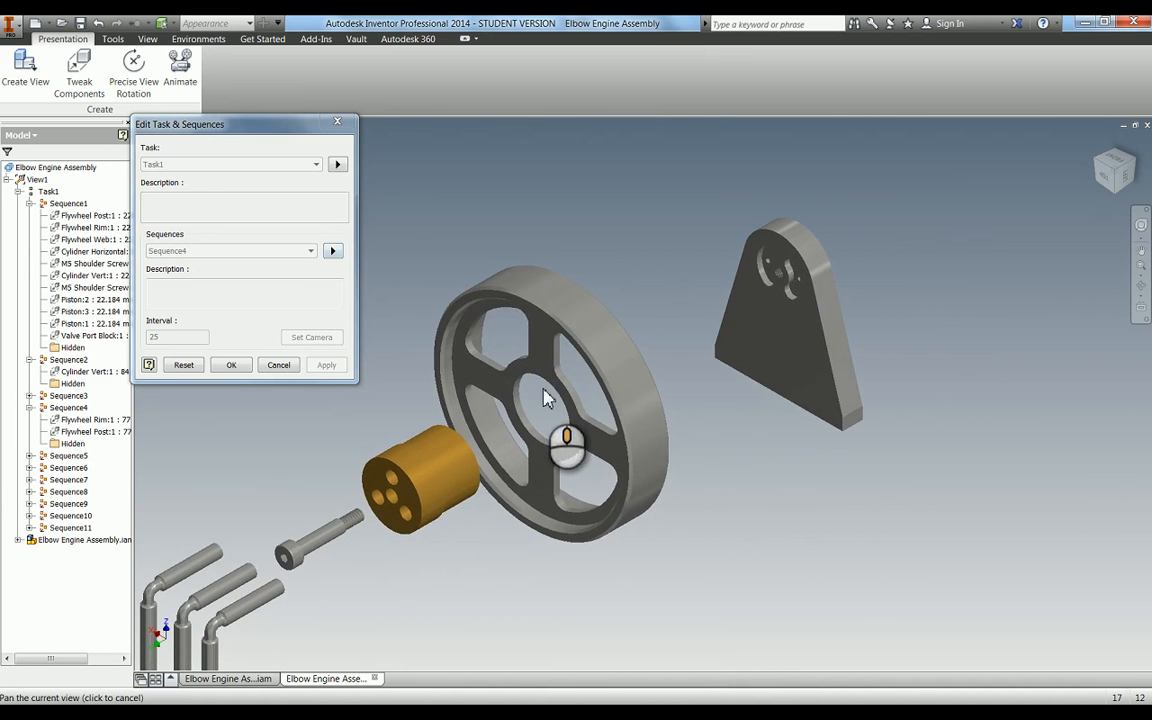
left_click(183, 364)
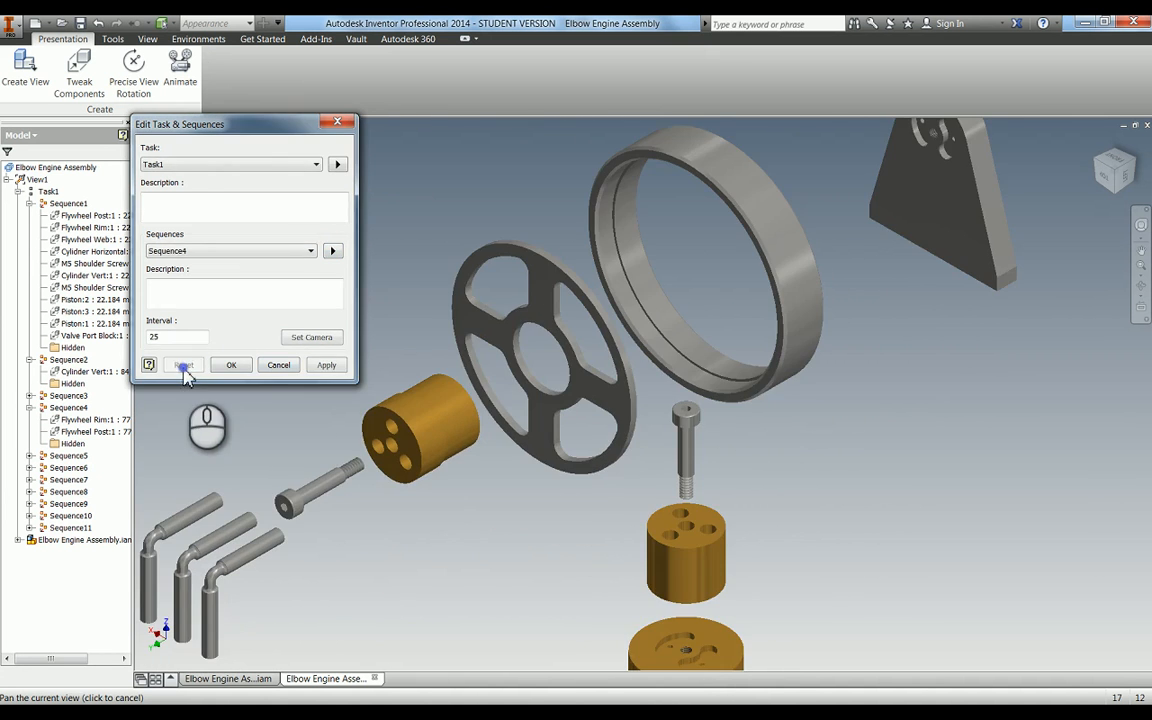
Step: Set Sequence4's camera to a close view of the flywheel web, rim and post, preview it, reset it and apply
middle_click_drag(742, 350, 741, 370)
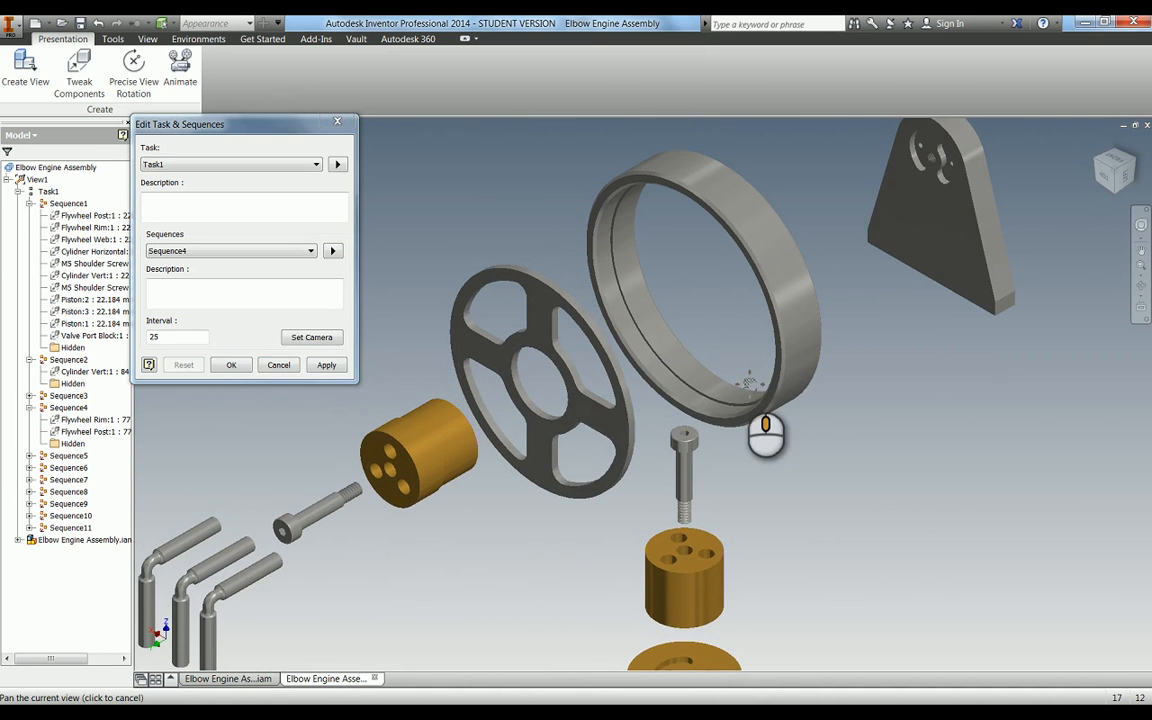
left_click(295, 339)
left_click(332, 251)
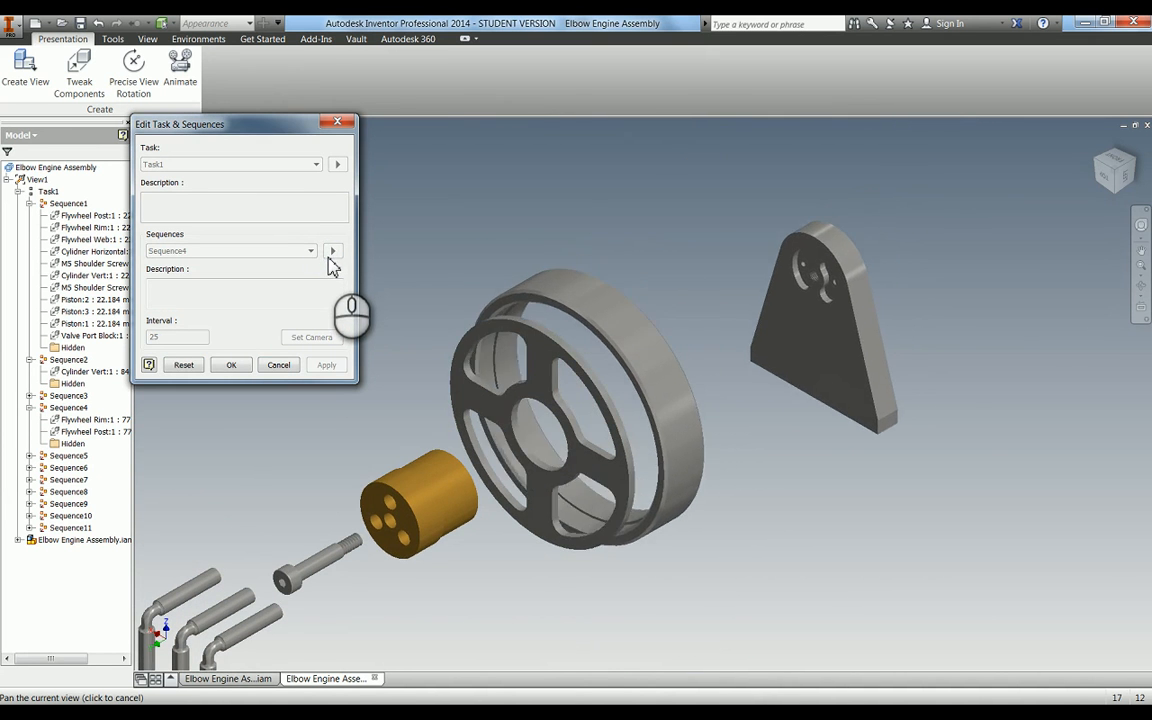
left_click(184, 364)
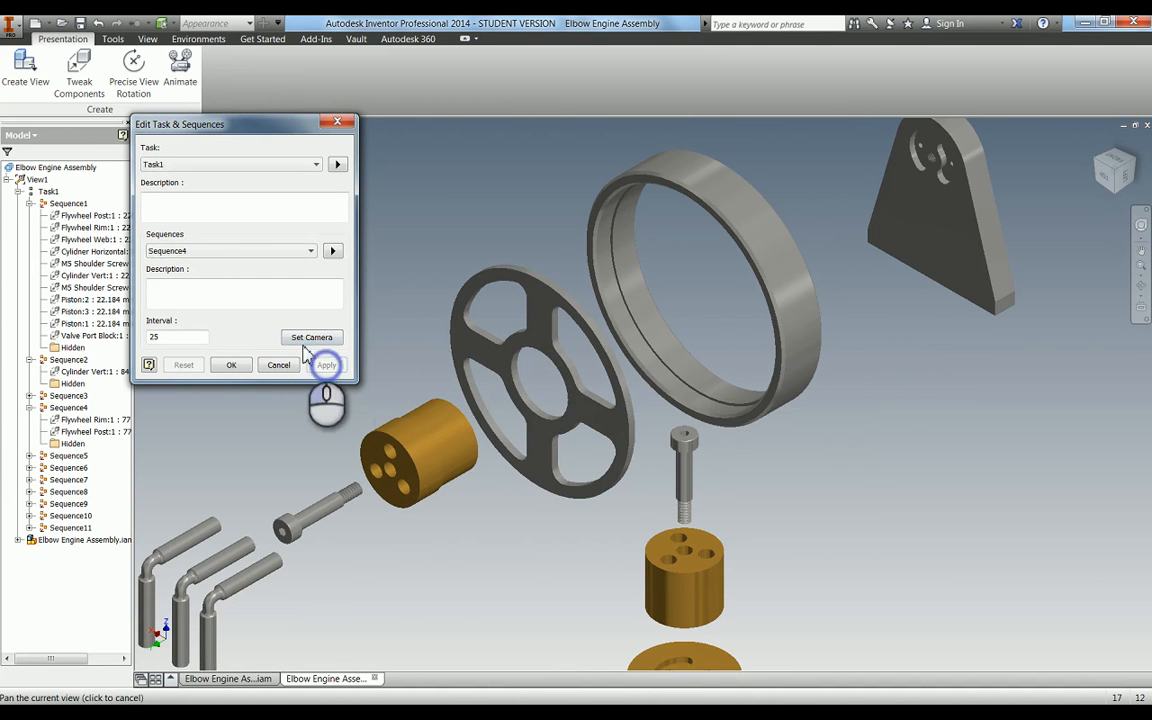
Step: List Sequence5's tweaks, set its camera to the same close view of the flywheel parts, and apply it
left_click(225, 251)
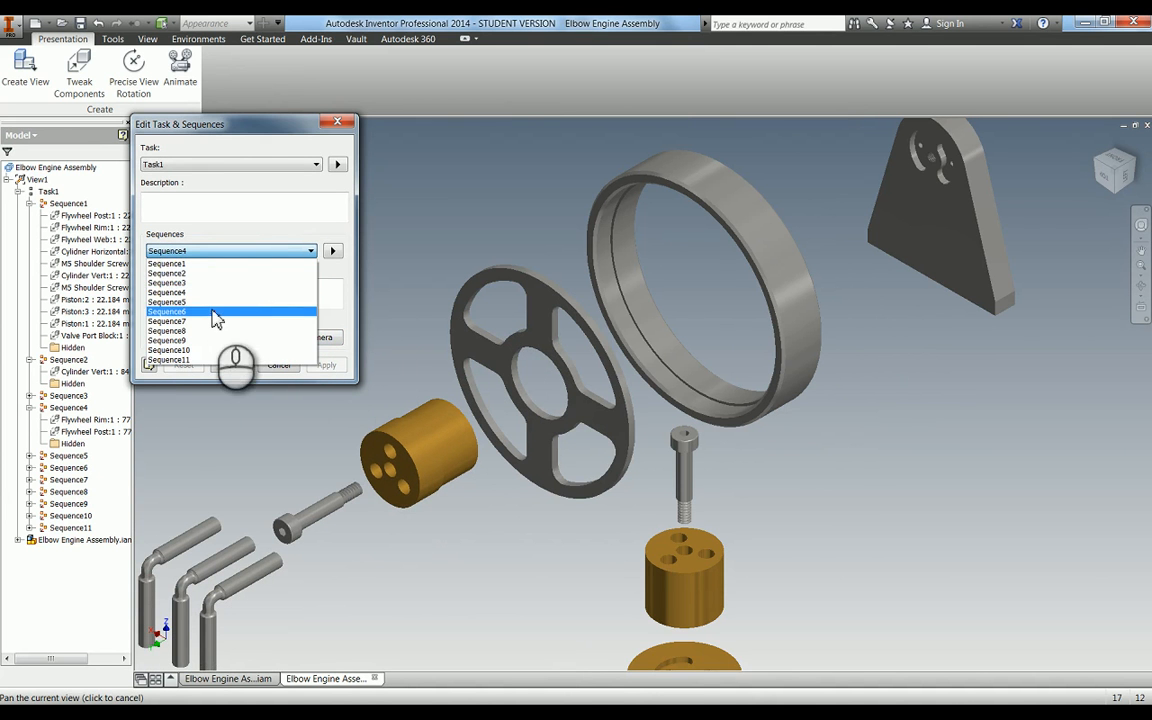
left_click(190, 302)
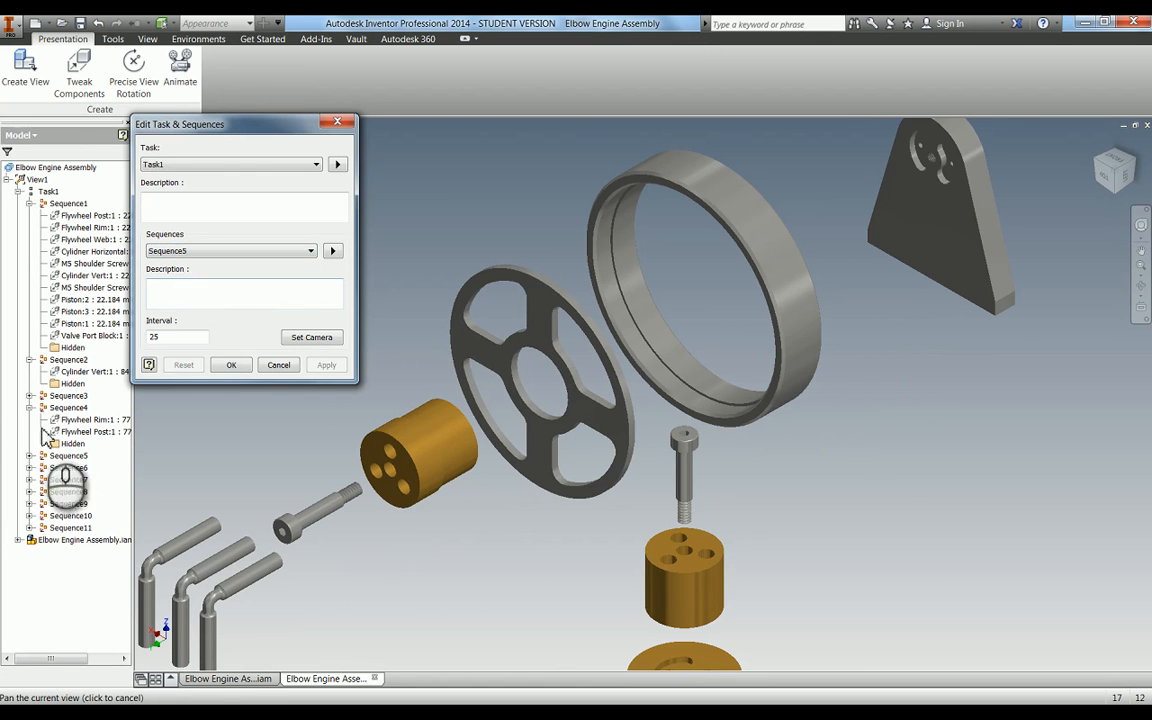
left_click(30, 456)
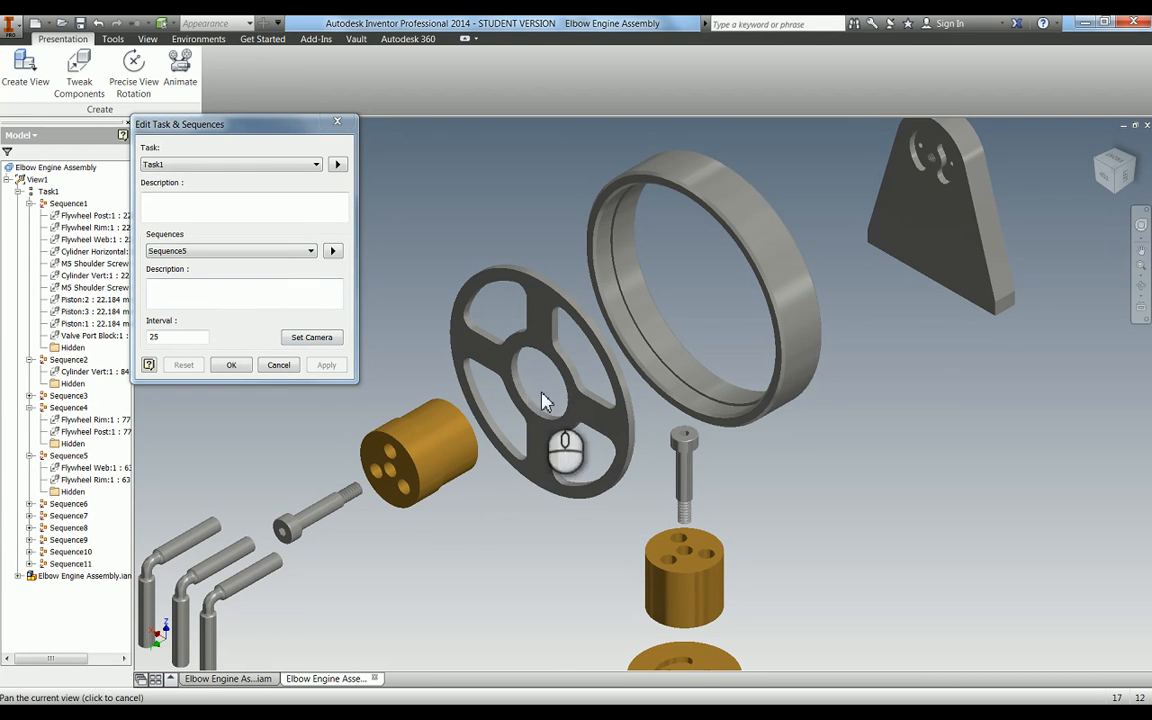
left_click(310, 338)
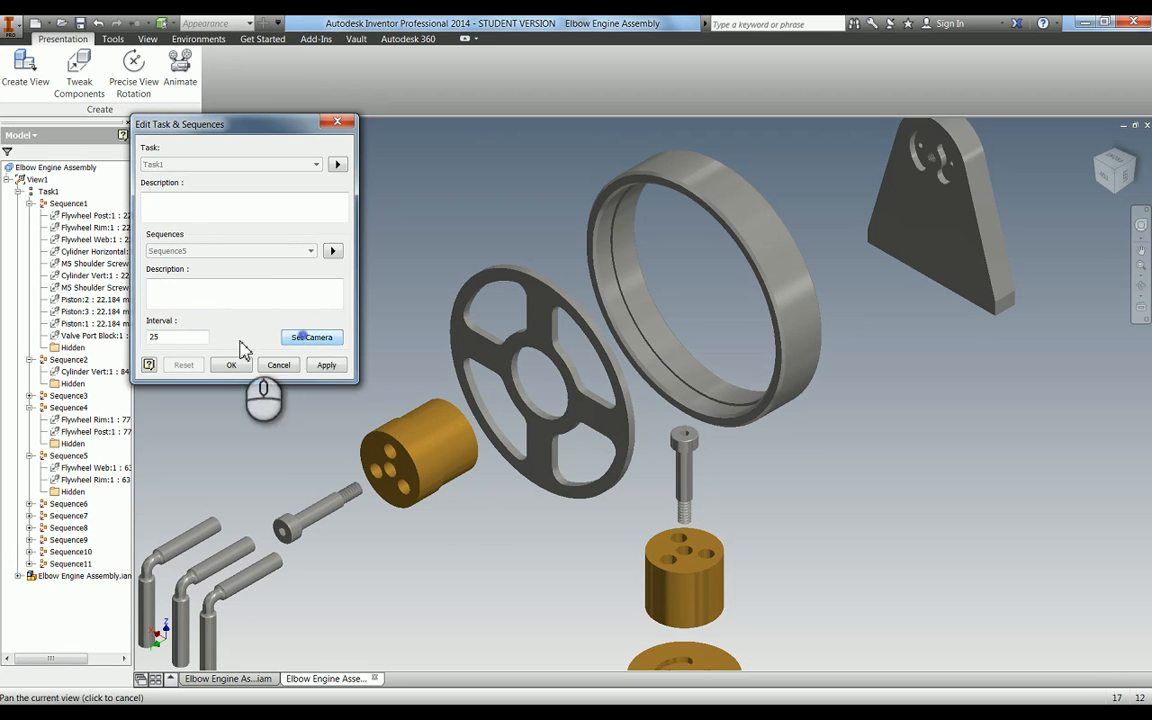
left_click(322, 365)
Step: Switch to Sequence6, list its tweaks, preview the sequence, and reset it
left_click(218, 250)
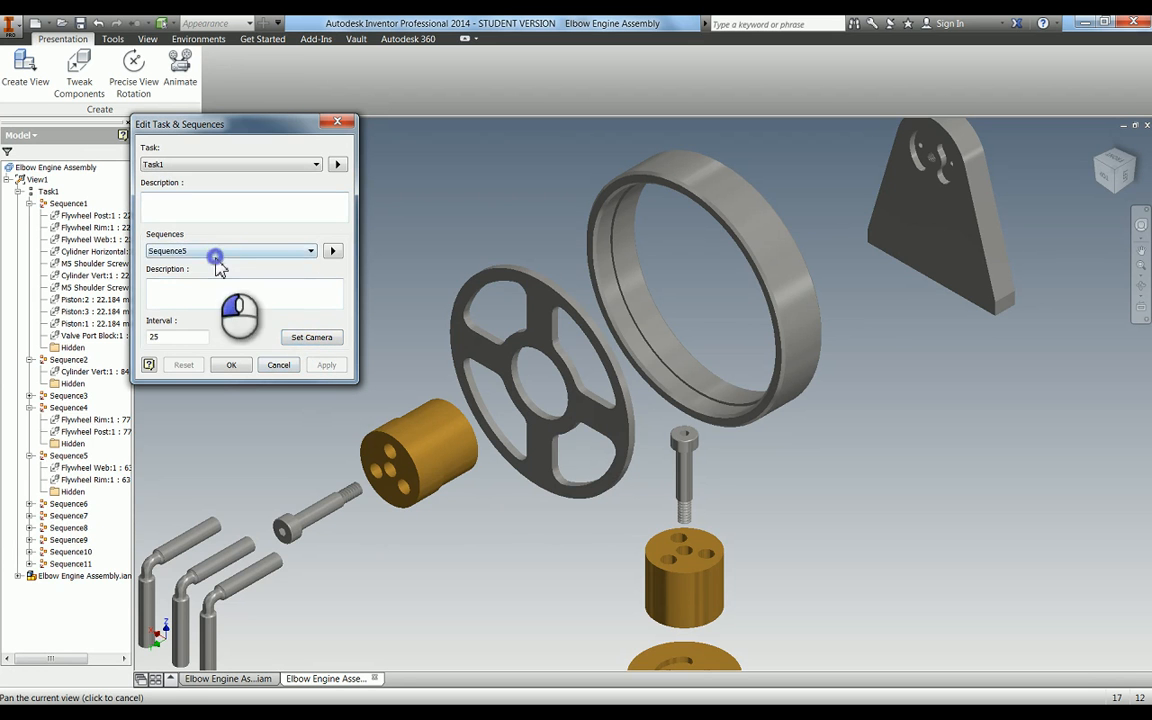
left_click(188, 313)
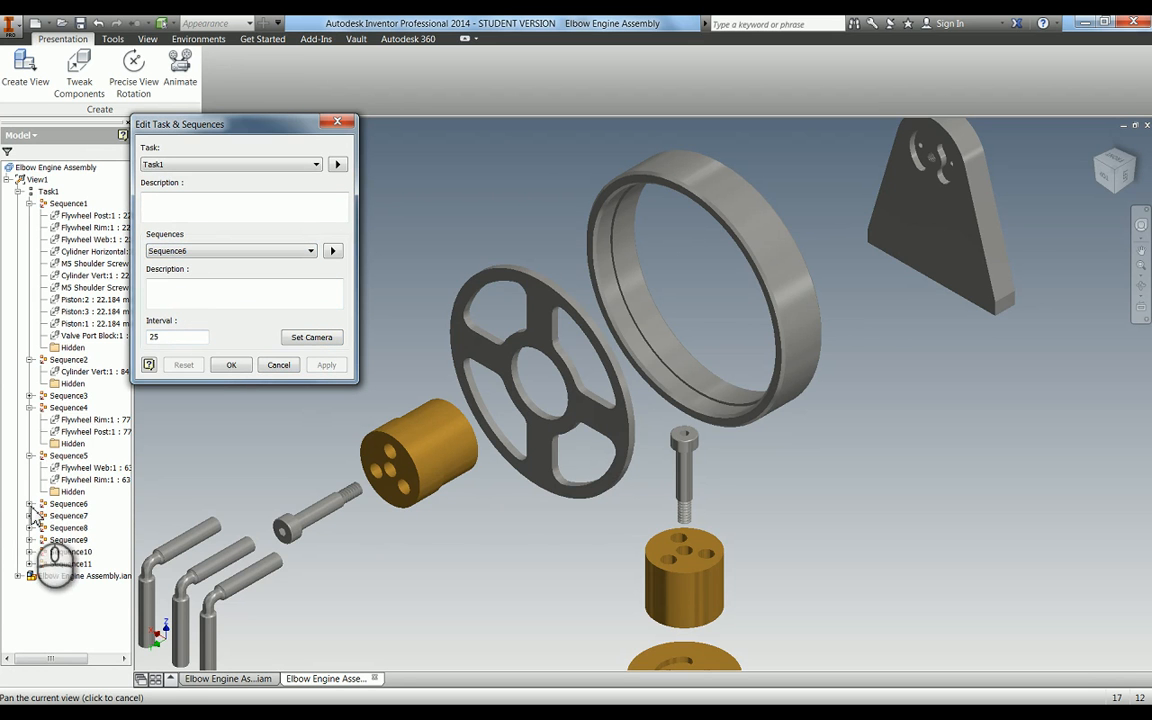
left_click(31, 504)
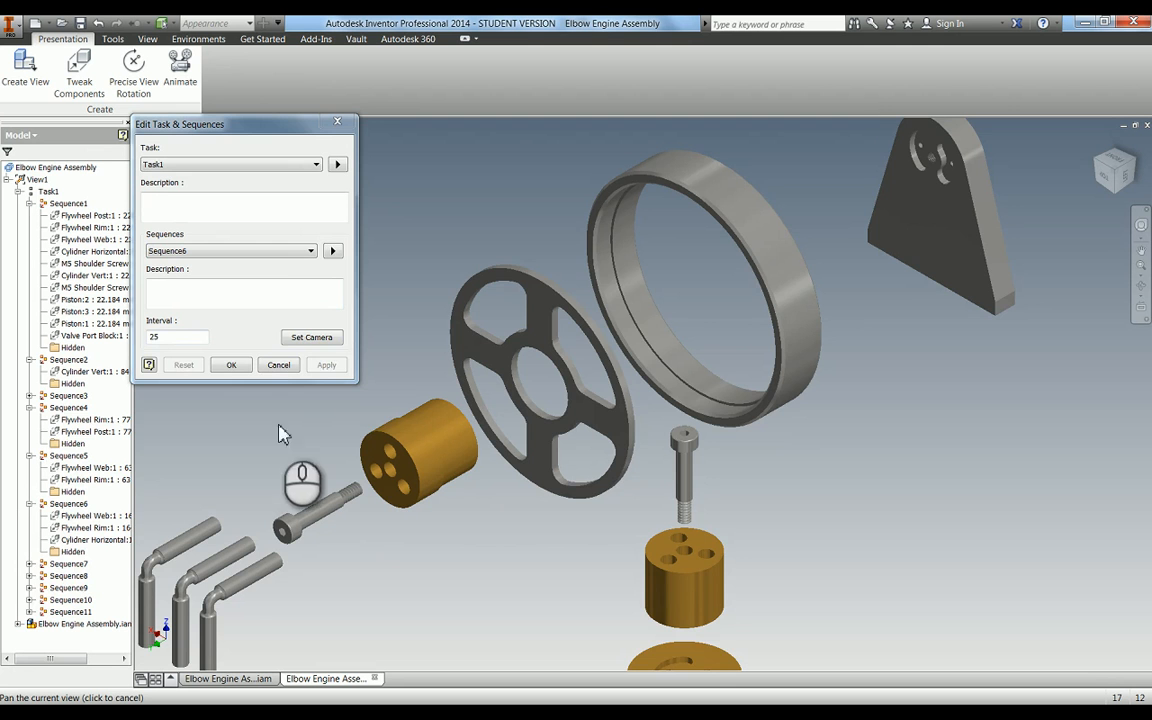
left_click(331, 250)
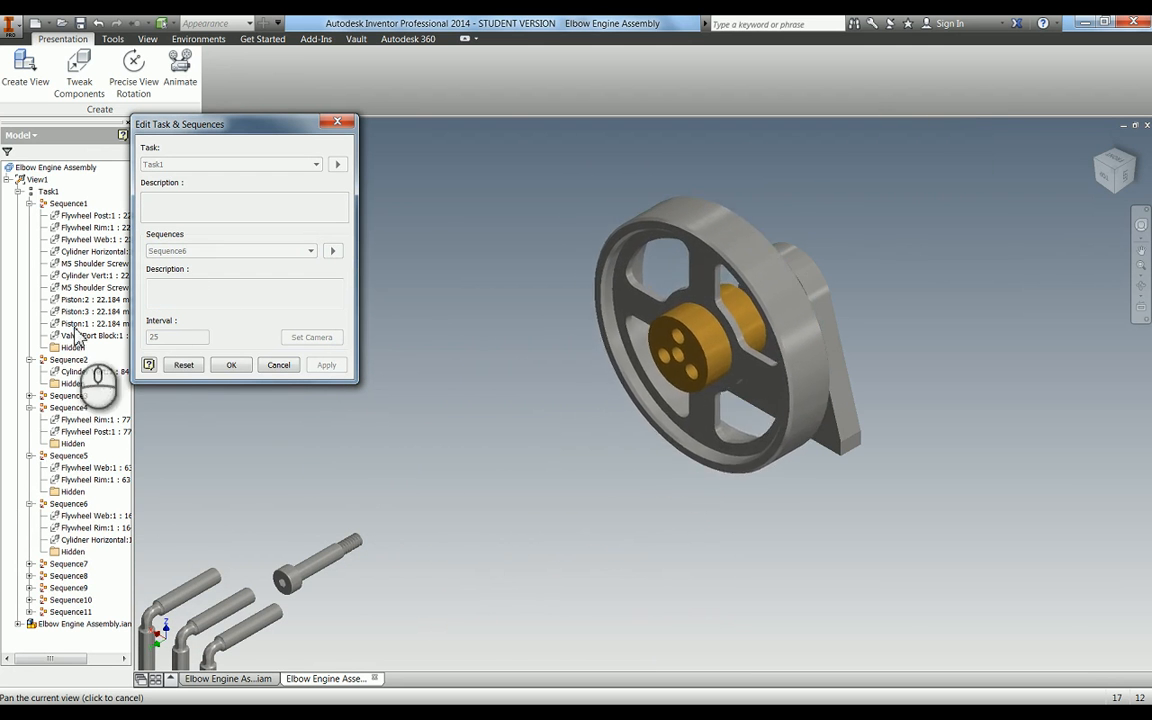
left_click(182, 365)
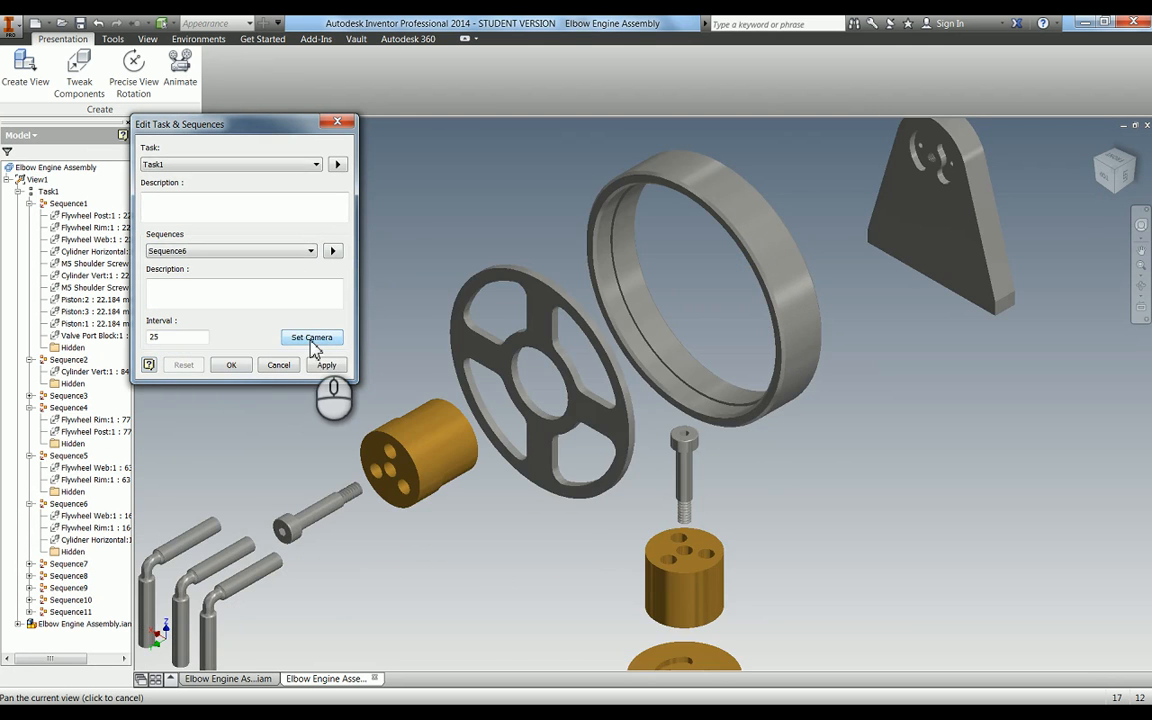
Step: Set Sequence6's camera to a wider view from the pistons to the flywheel post and vertical cylinder, and apply it
left_click_drag(748, 390, 740, 447)
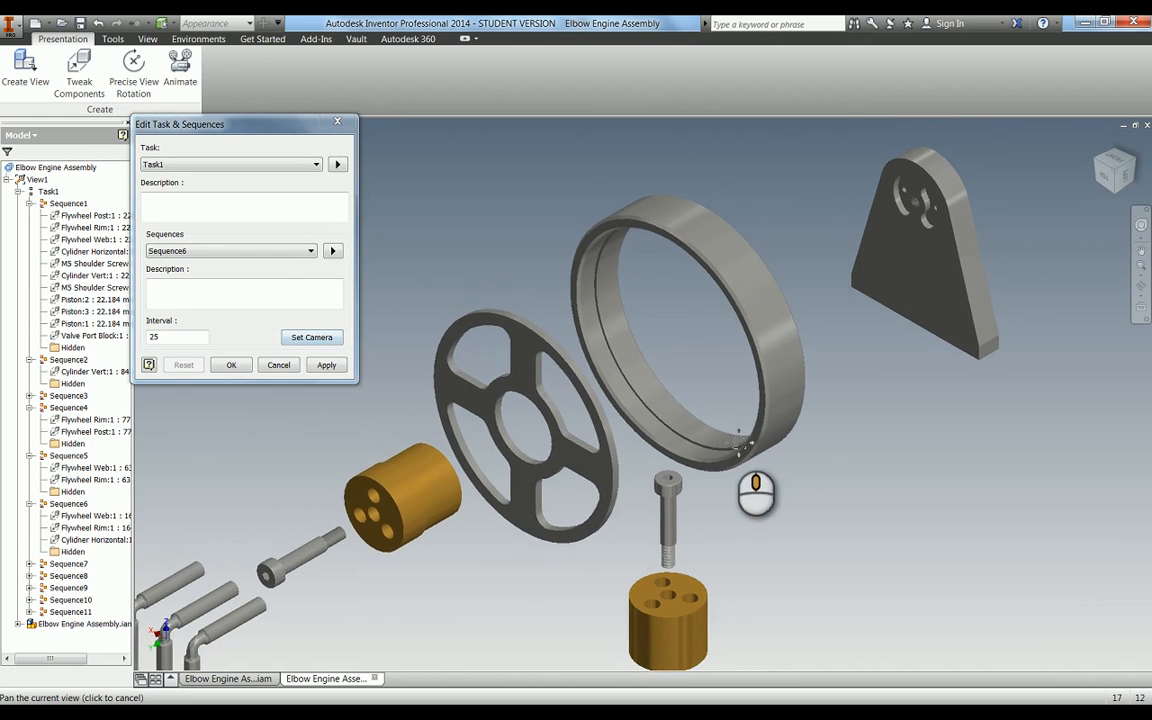
middle_click_drag(739, 446, 738, 447)
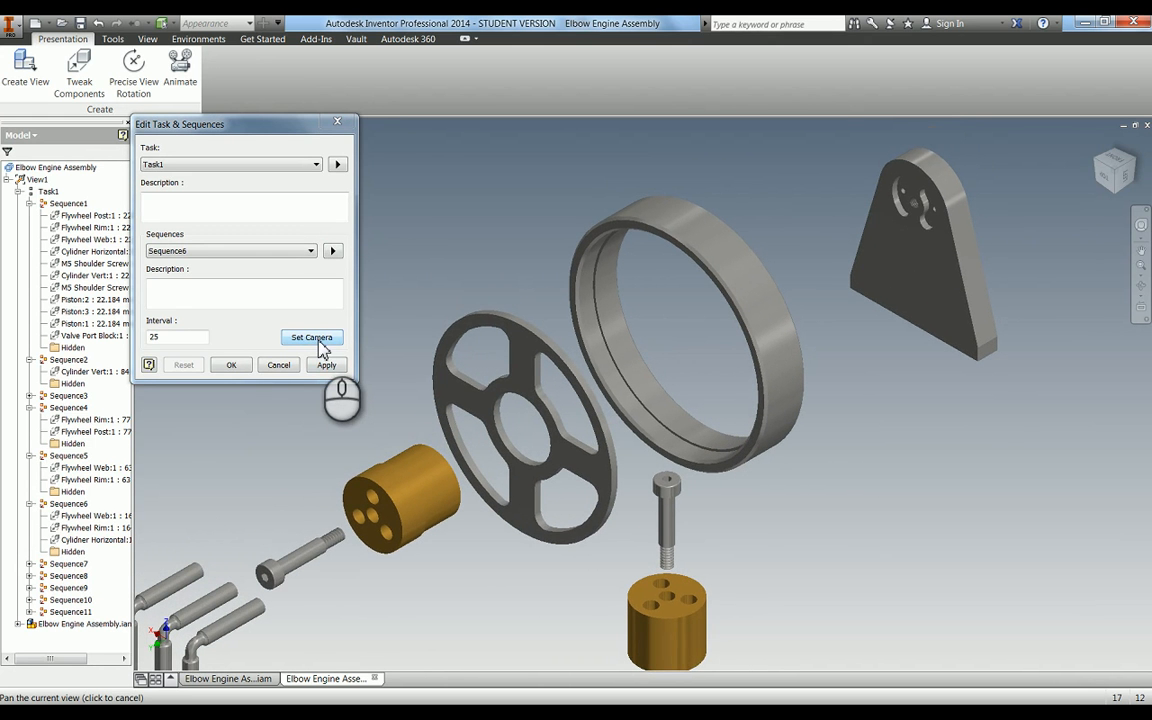
scroll(630, 370, "down", 3)
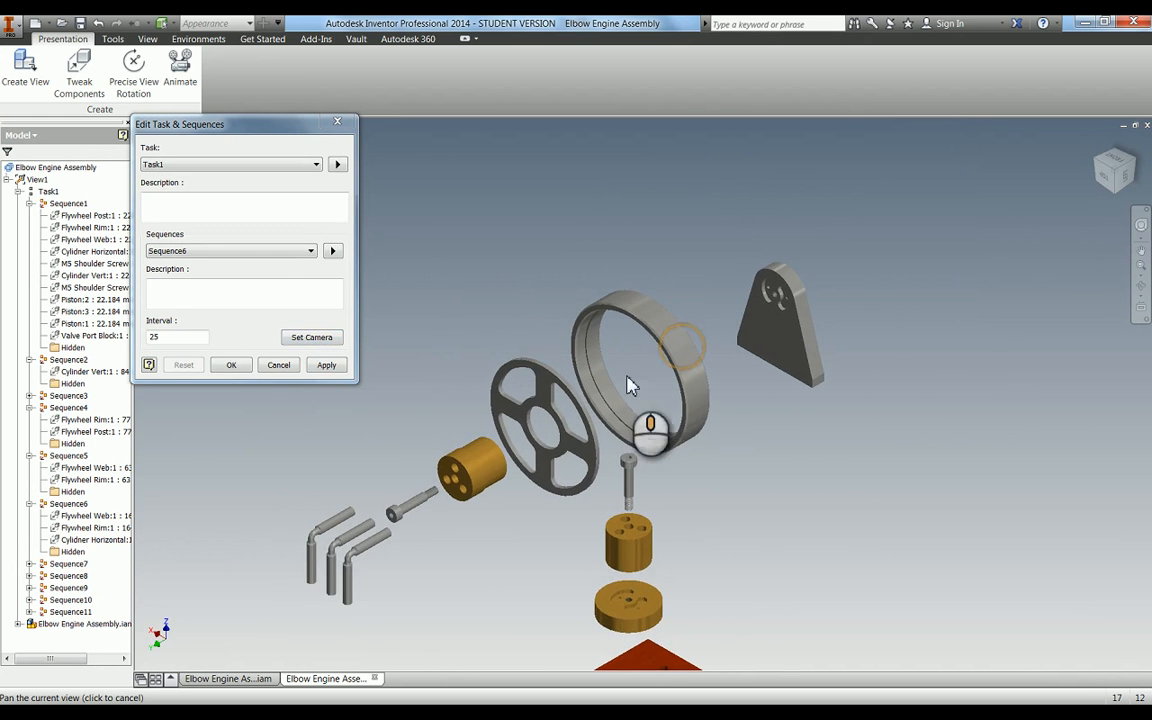
left_click(312, 337)
left_click(327, 367)
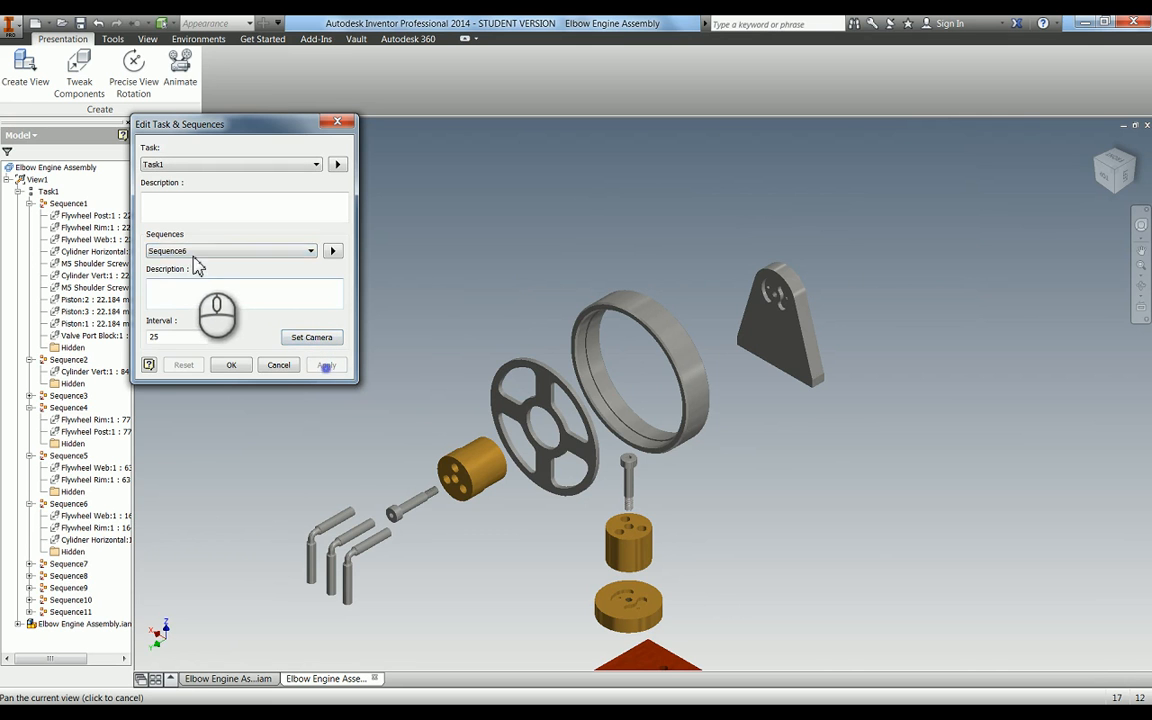
Step: Set Sequence7's camera to the same wider view as Sequence6 and apply it
left_click(198, 250)
left_click(193, 321)
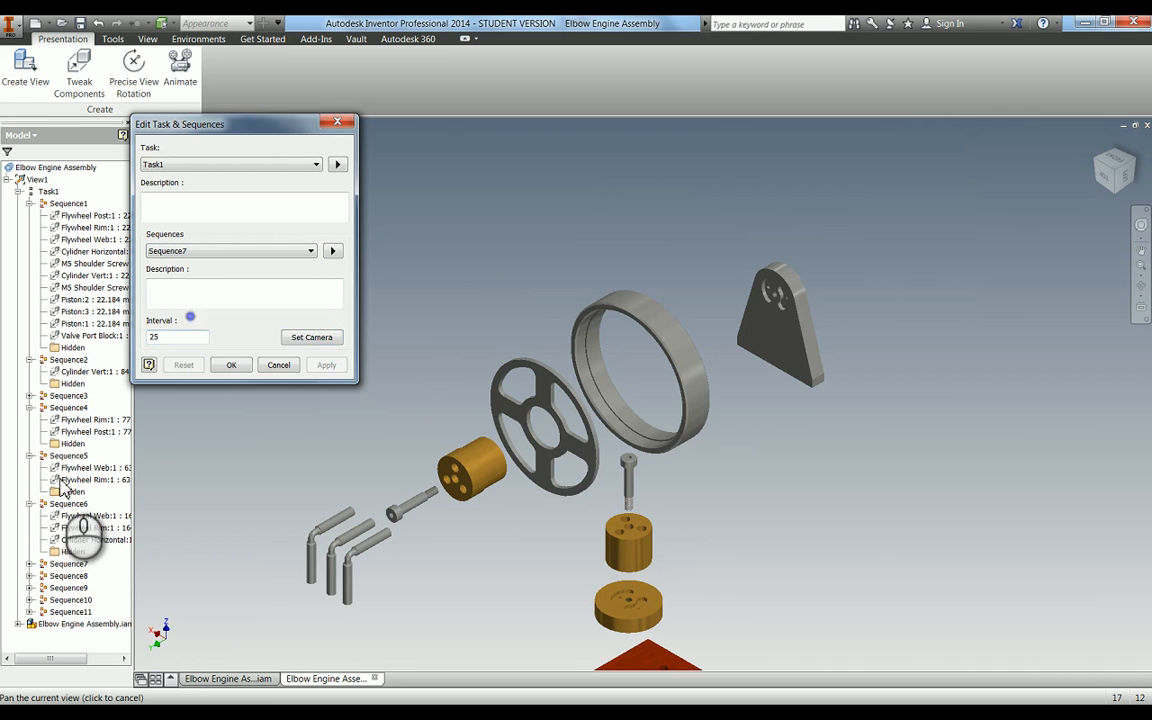
left_click(313, 338)
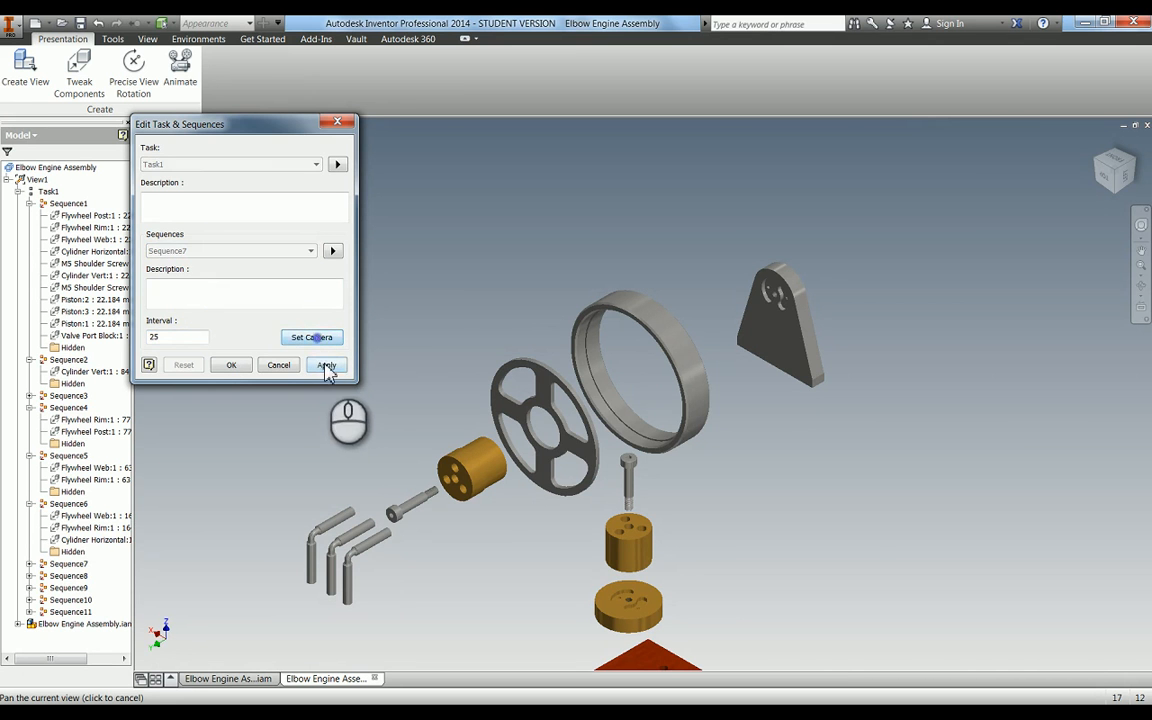
left_click(327, 365)
Step: Set Sequence8's camera to the current wide view of the pistons, flywheel and cylinders, and apply it
left_click(251, 252)
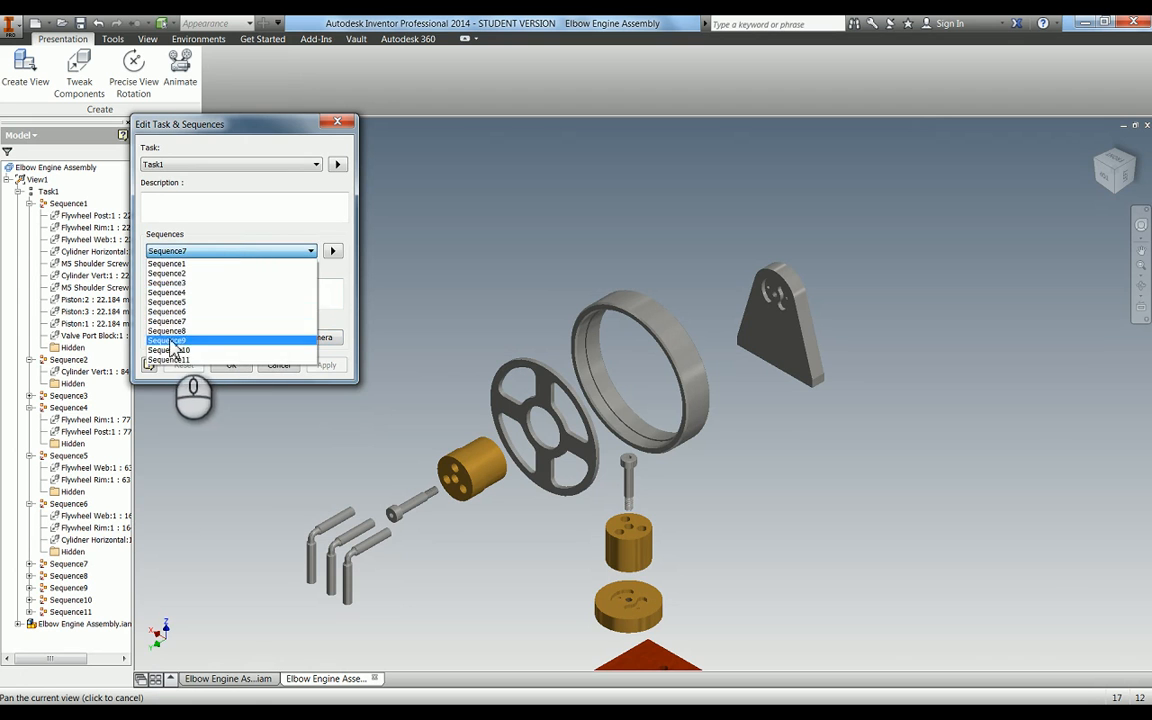
left_click(167, 330)
left_click(312, 337)
left_click(327, 366)
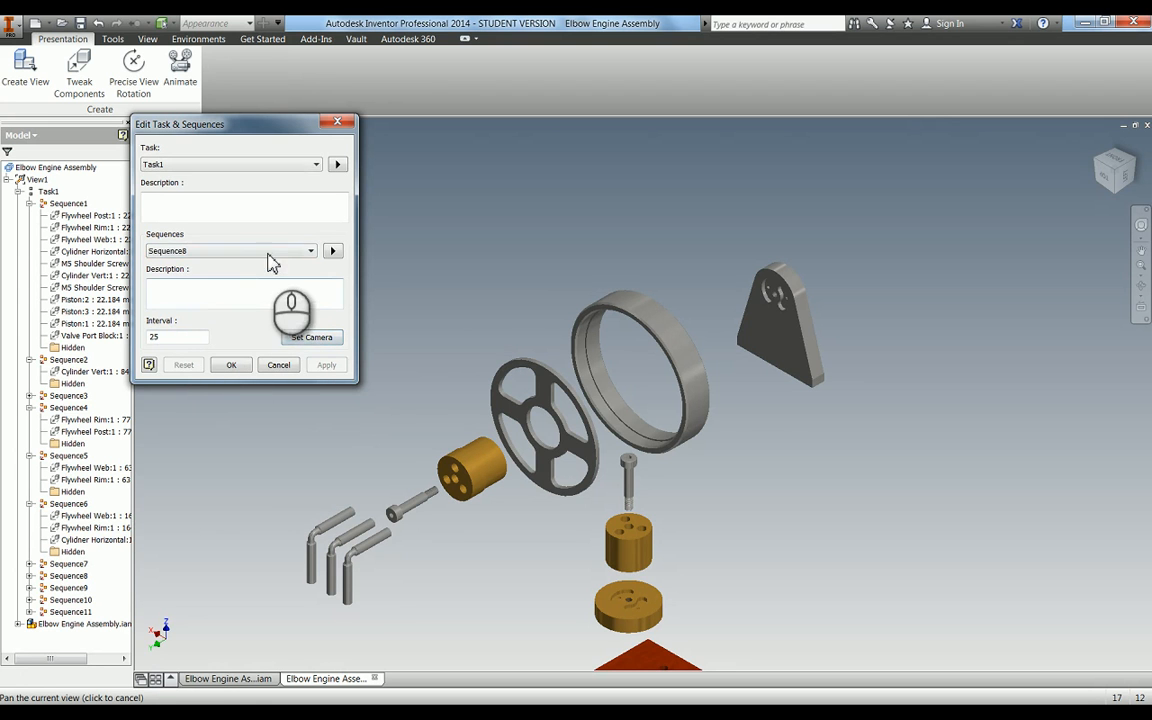
Step: Set Sequence9's camera to the current wide view, apply it, then preview the sequence and reset it
left_click(257, 250)
left_click(214, 340)
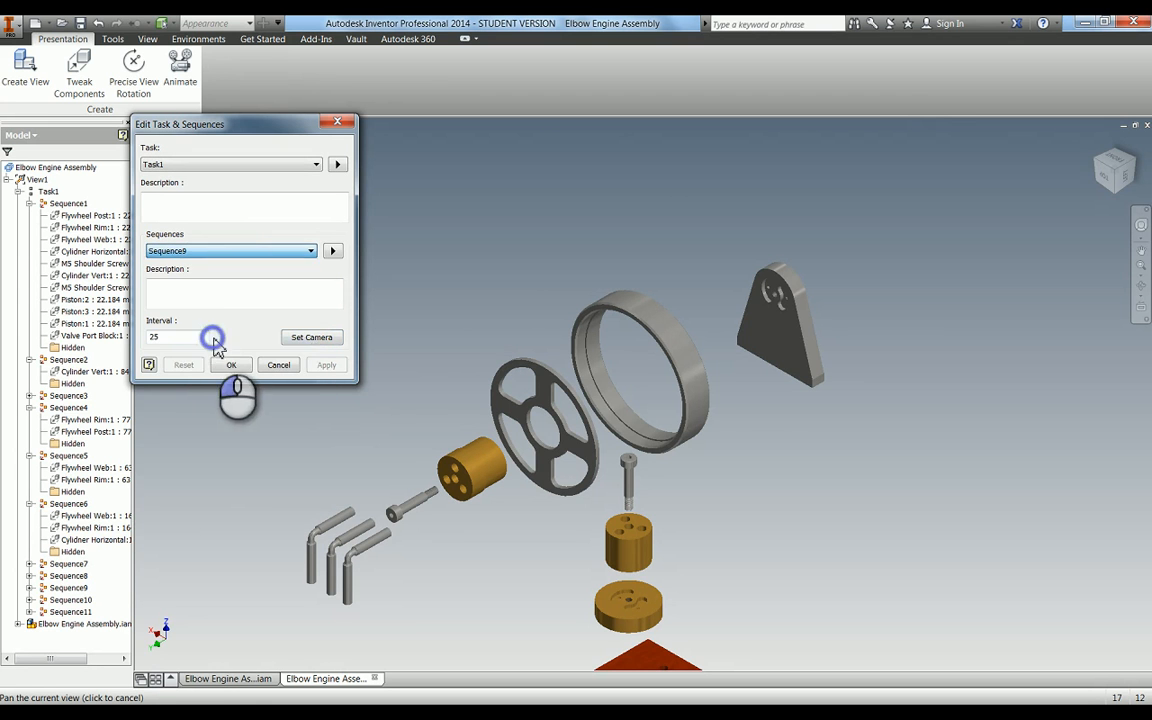
left_click(312, 337)
left_click(327, 366)
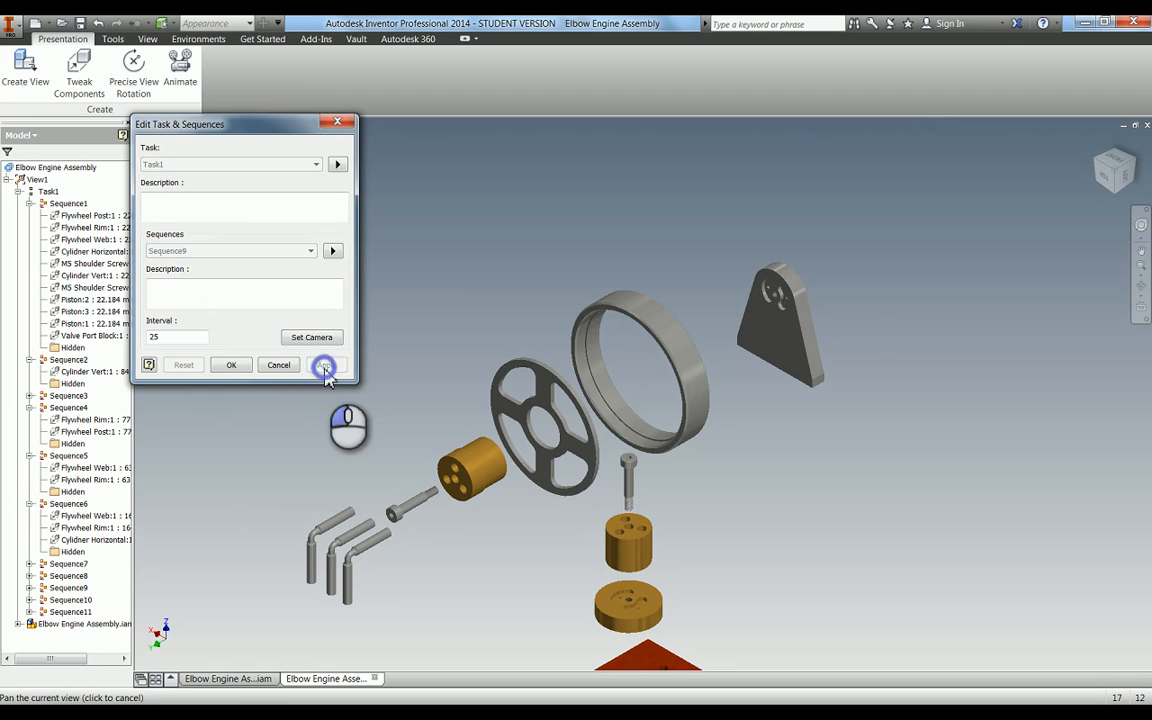
left_click(333, 252)
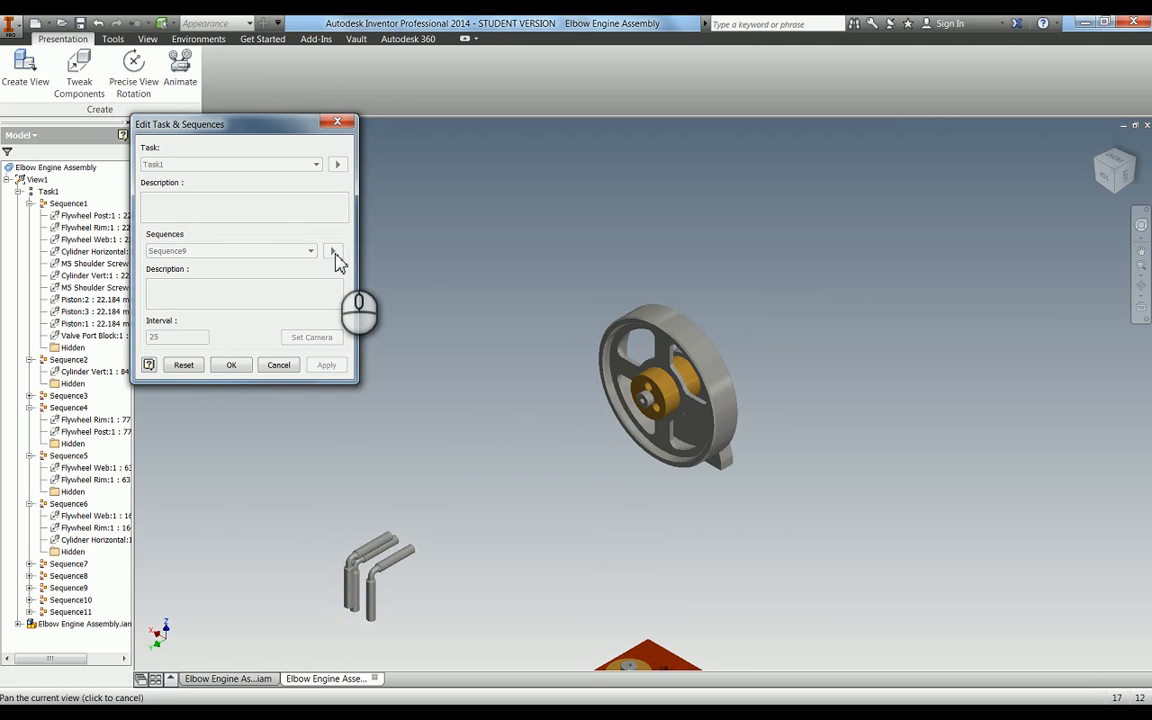
left_click(188, 366)
Step: Preview Sequence10 with the base plate and vertical cylinder in view, and reset it
middle_click_drag(628, 441, 537, 204)
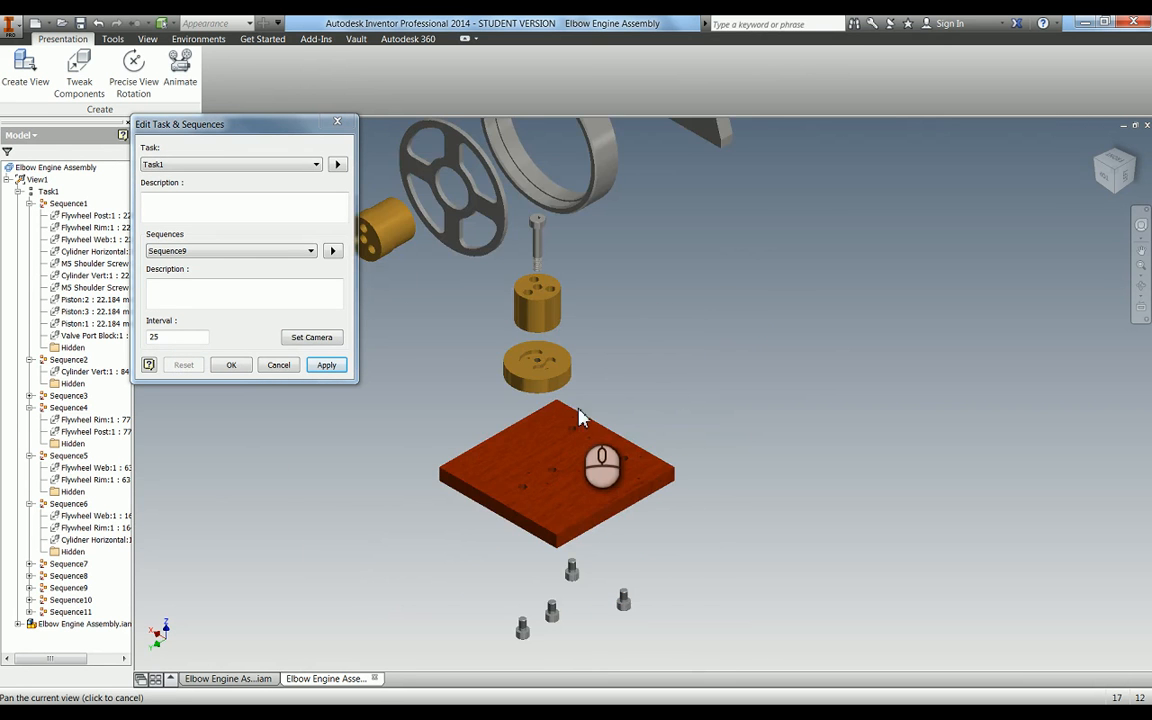
scroll(578, 408, "up", 4)
middle_click_drag(578, 408, 633, 433)
scroll(633, 433, "down", 5)
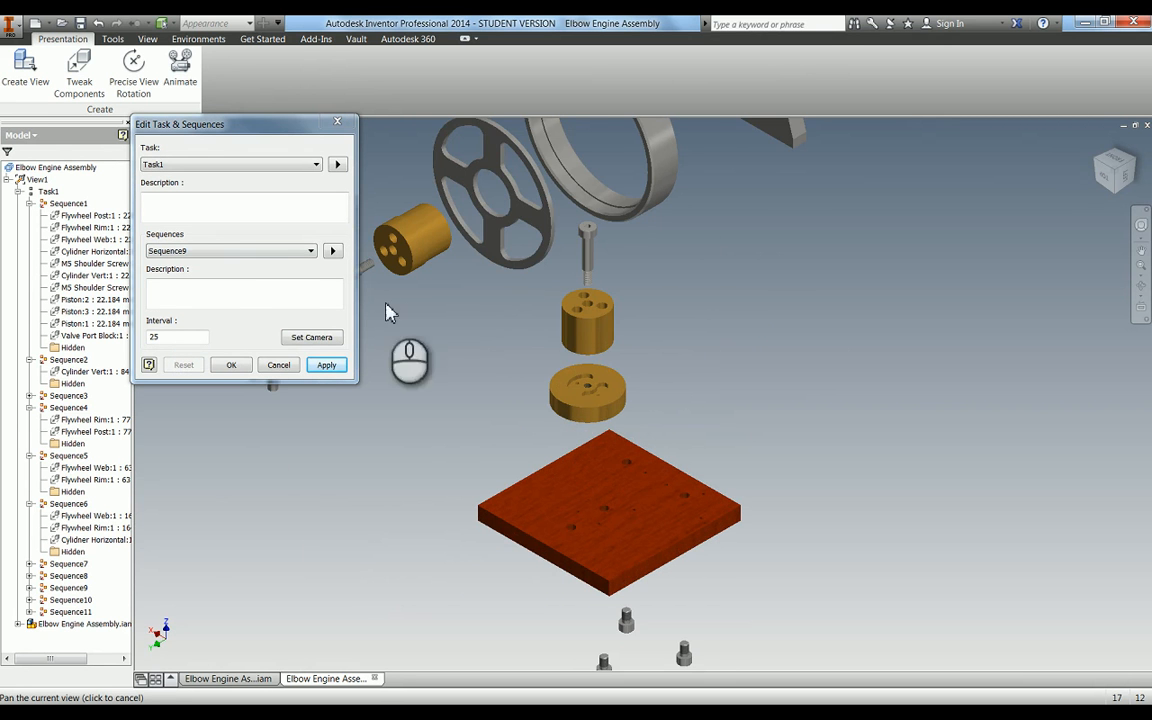
left_click(203, 251)
left_click(190, 347)
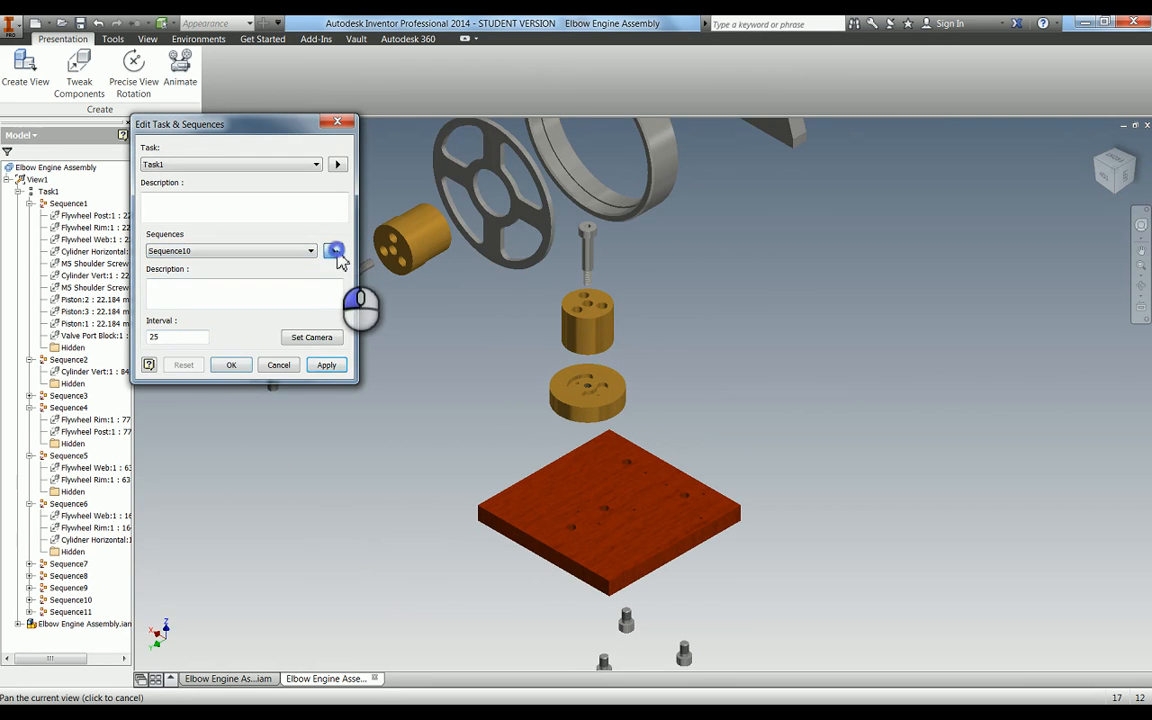
left_click(333, 251)
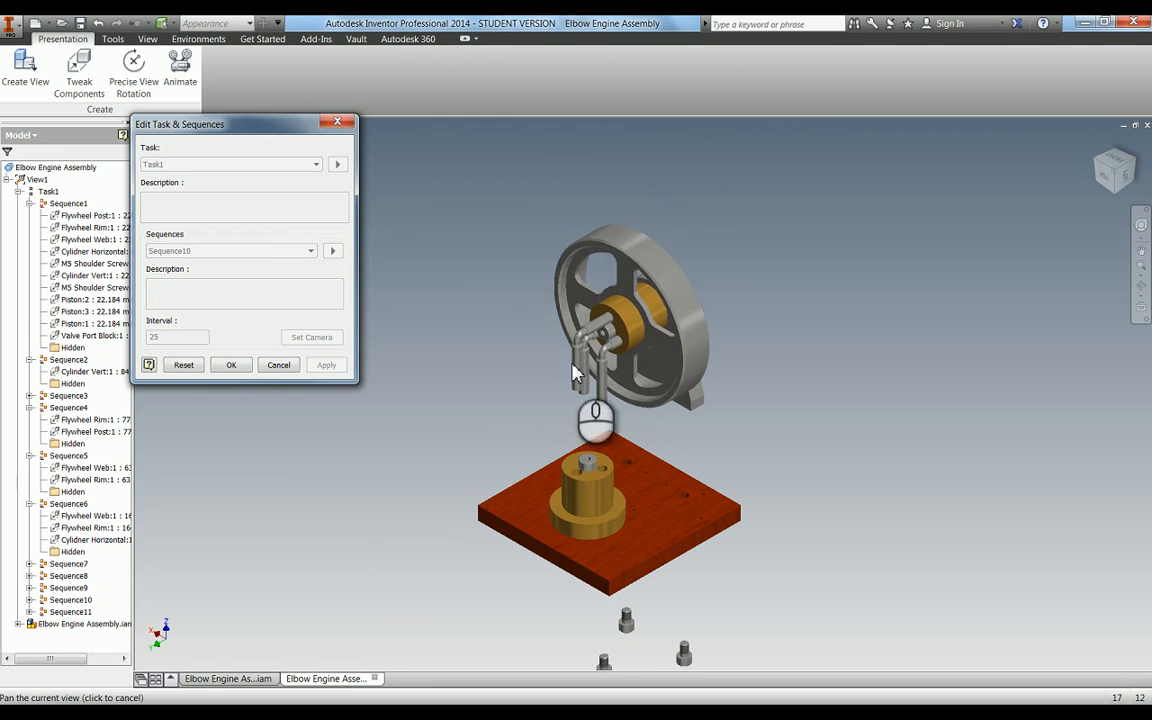
left_click(186, 364)
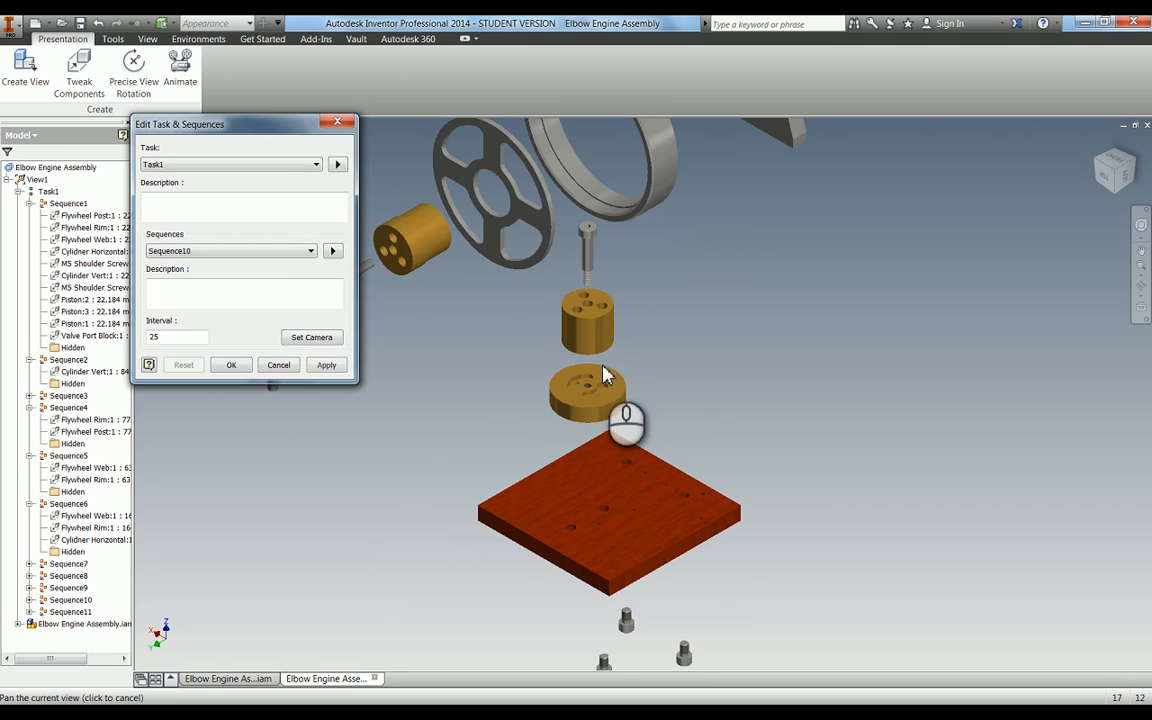
Step: Set Sequence10's camera to a wide view of the whole exploded assembly, and apply it
scroll(590, 390, "down", 5)
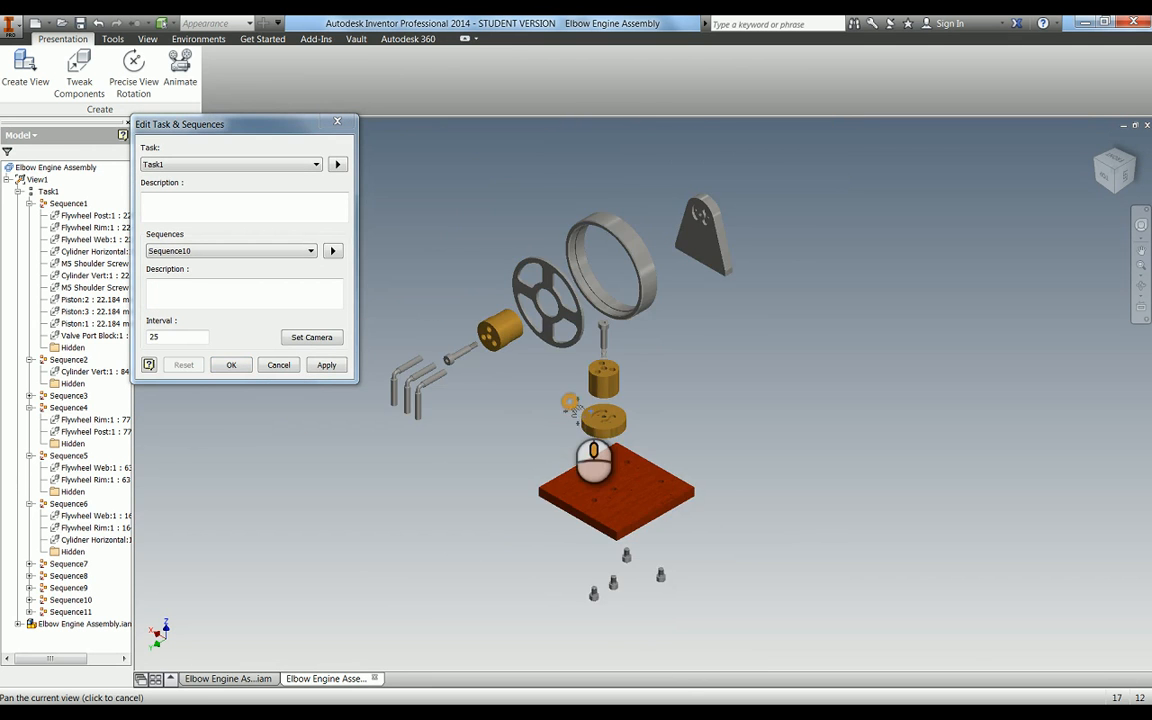
middle_click_drag(571, 404, 561, 418)
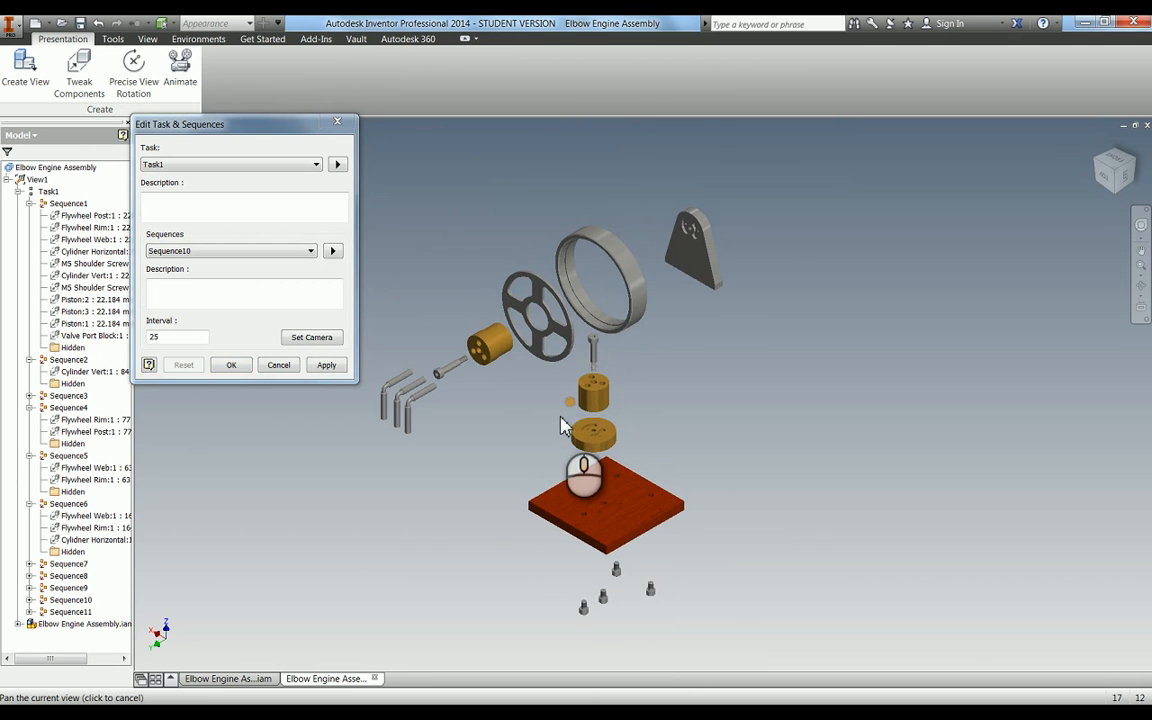
left_click(316, 339)
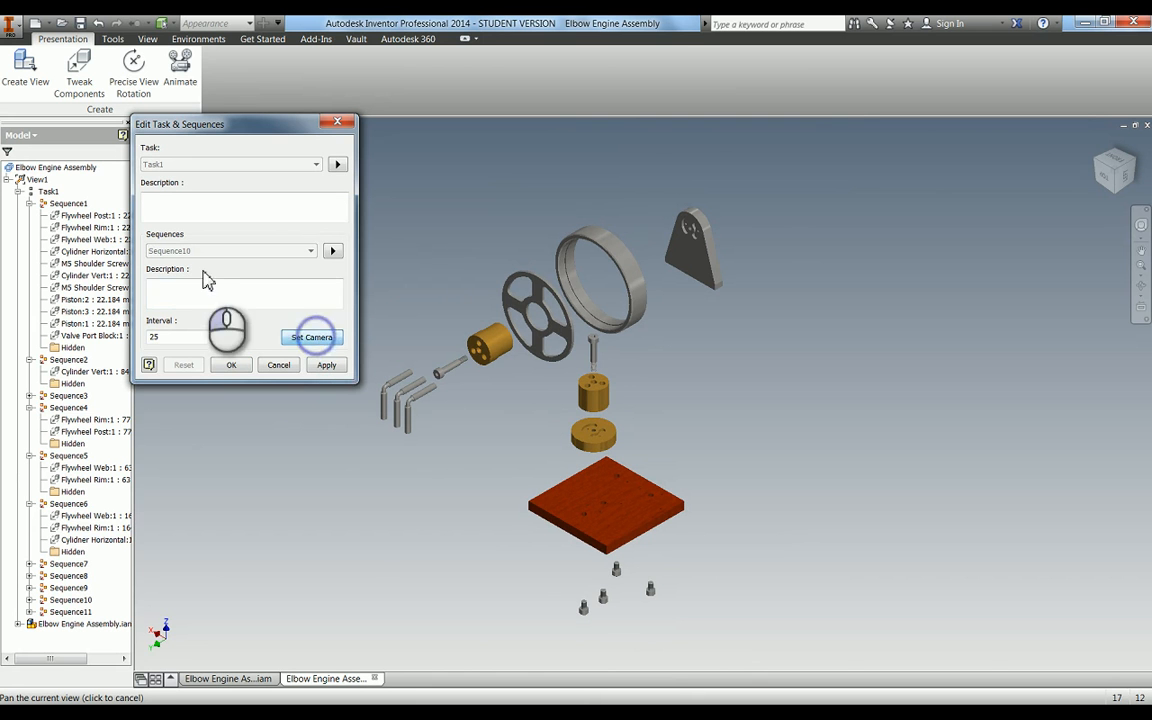
left_click(330, 366)
Step: Set Sequence11's camera to a close view of the base plate's underside, apply it, and finish editing the task and sequences
left_click(249, 251)
left_click(222, 358)
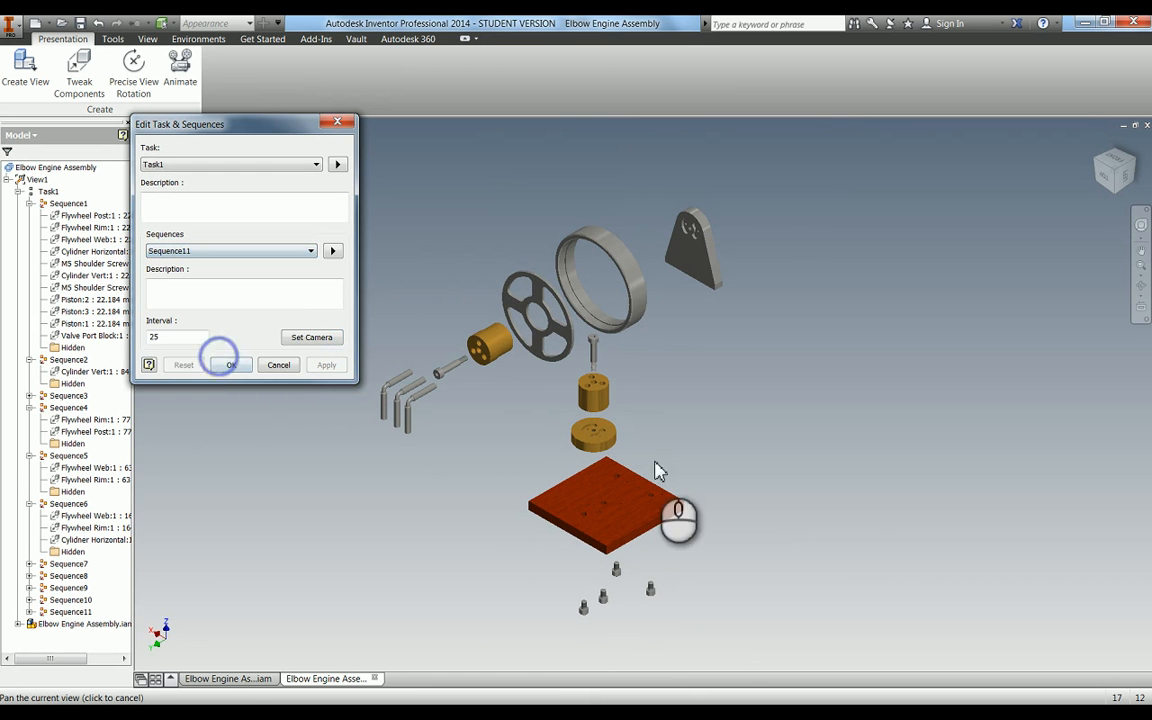
scroll(571, 489, "up", 3)
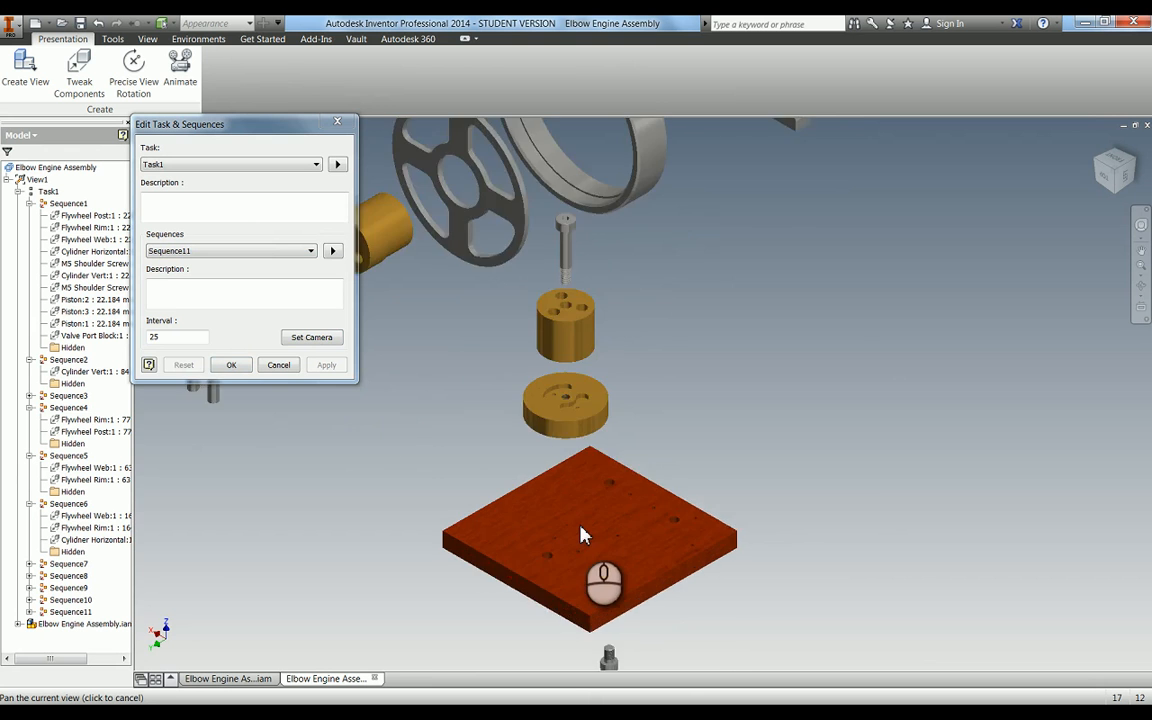
scroll(581, 527, "up", 3)
middle_click_drag(583, 526, 600, 354)
key("F4")
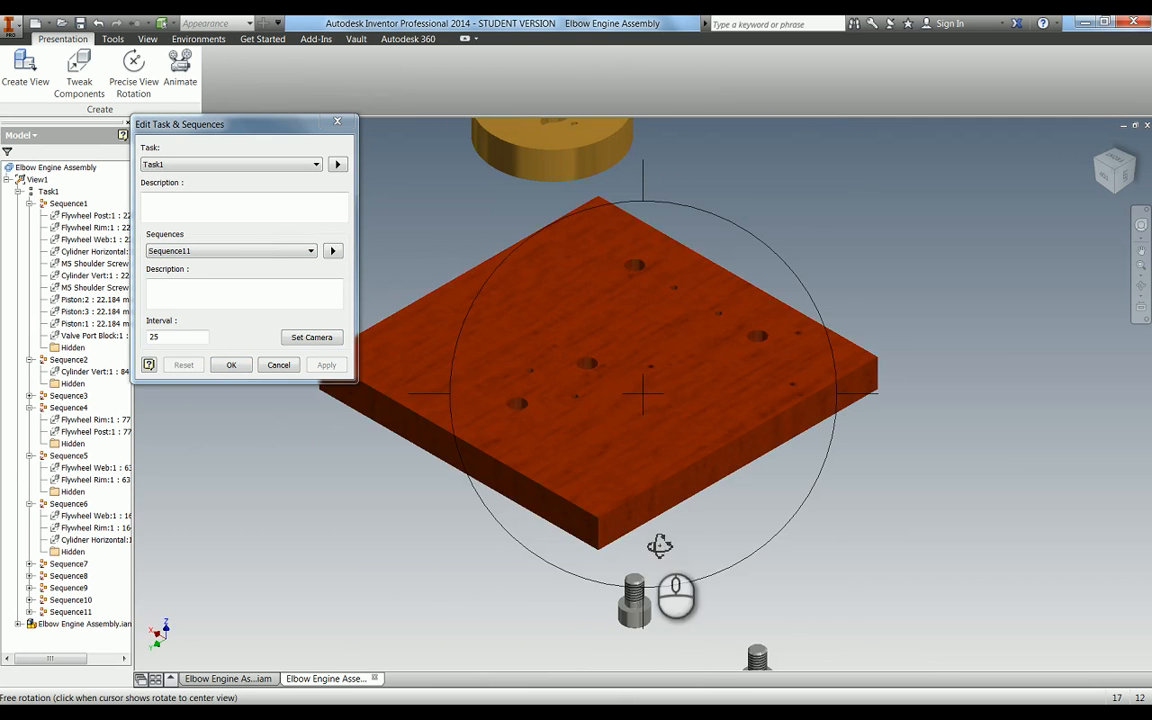
left_click_drag(659, 609, 664, 570)
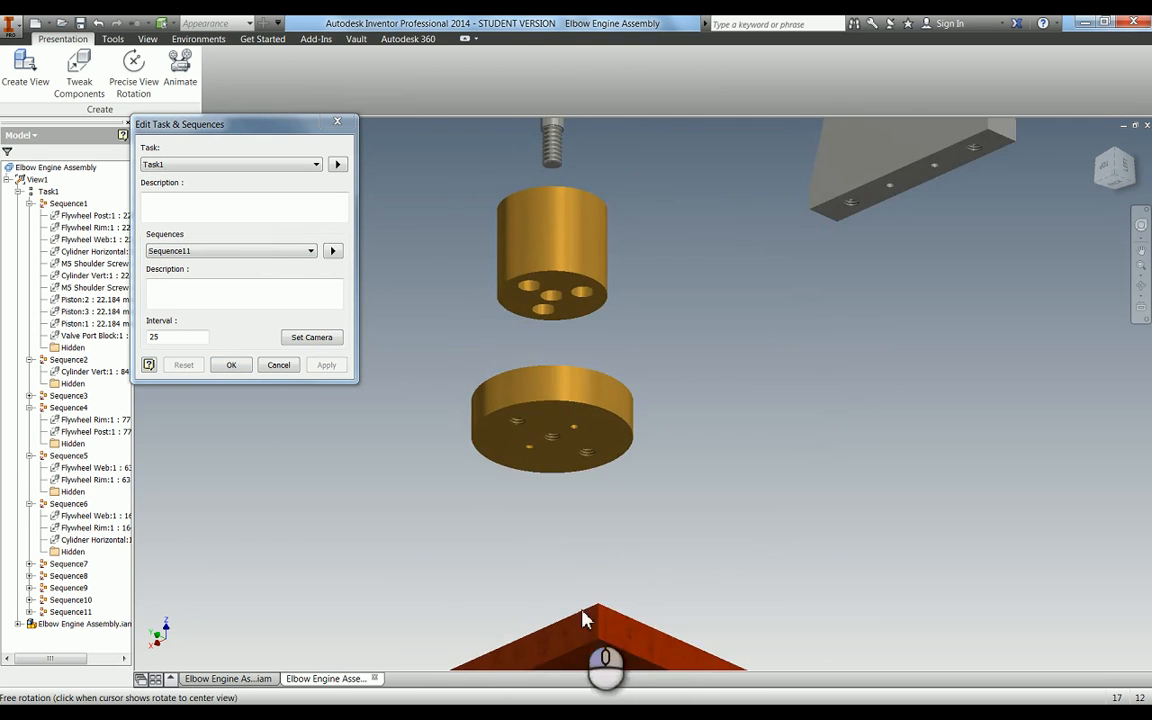
middle_click_drag(580, 602, 576, 248)
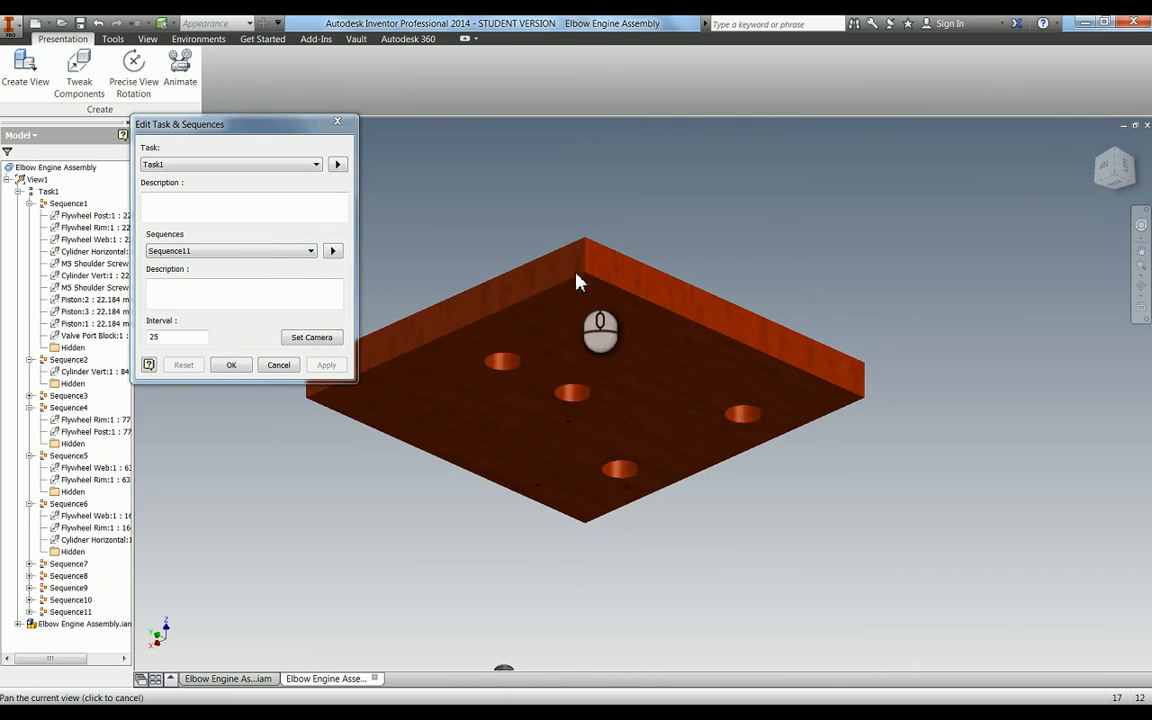
left_click(305, 340)
left_click(328, 365)
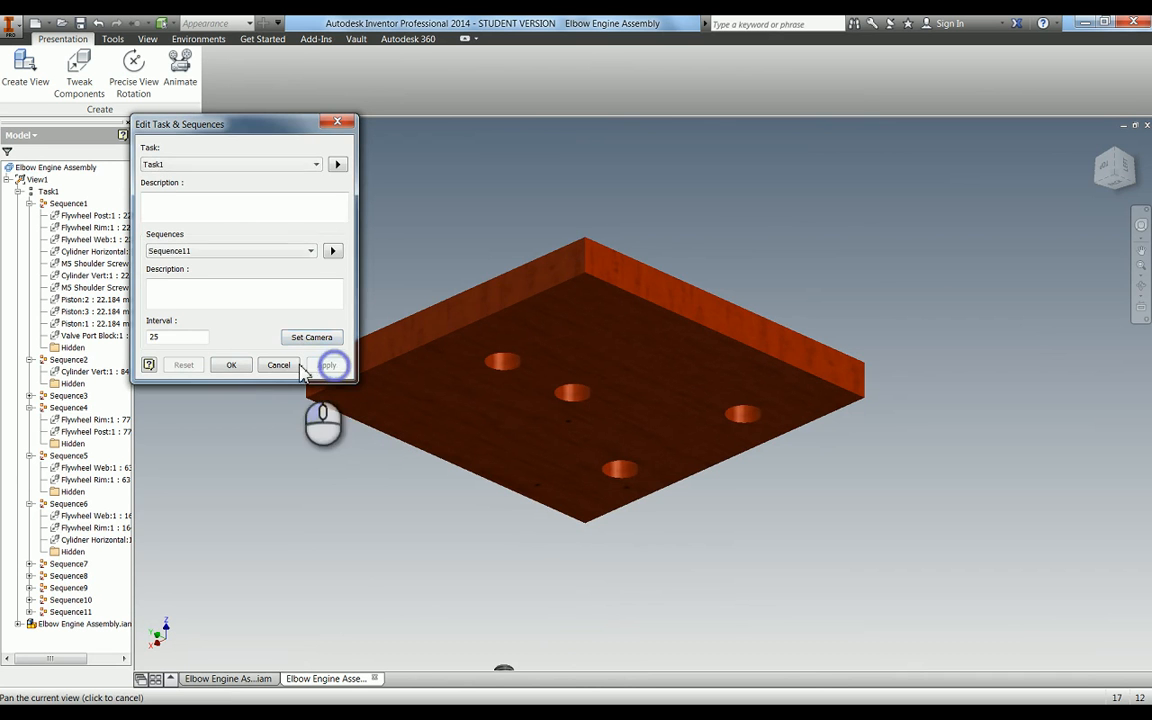
left_click(231, 366)
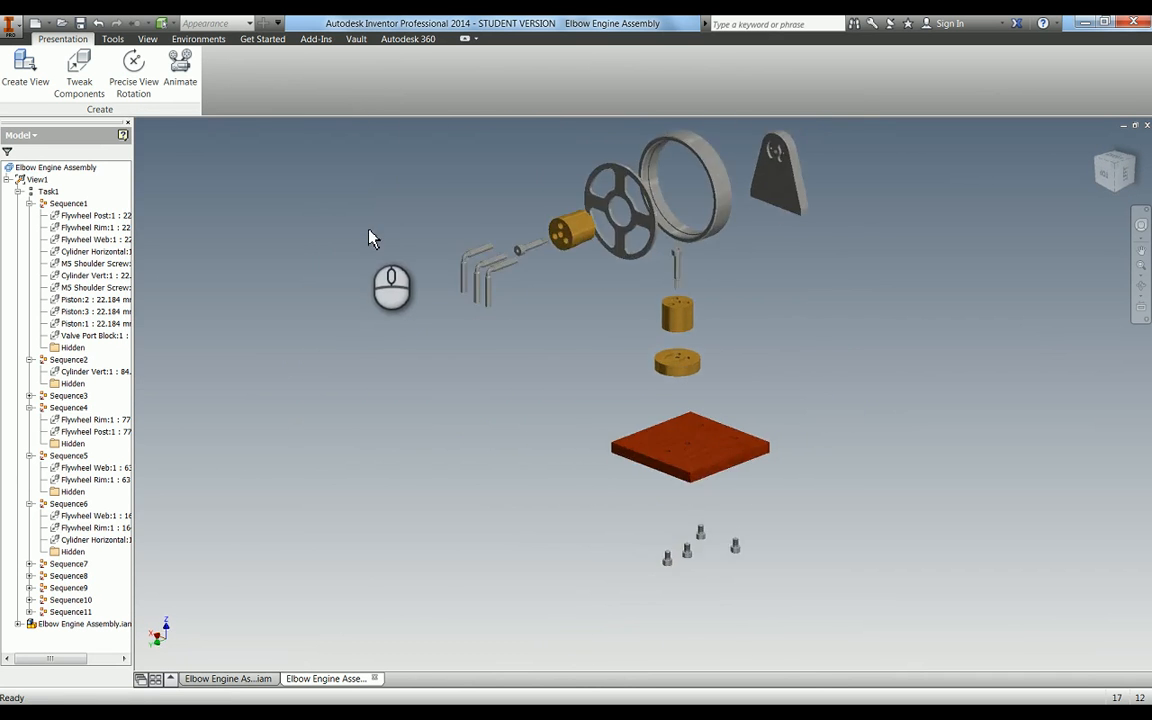
Step: Play the complete animation of the presentation forward once
left_click(192, 72)
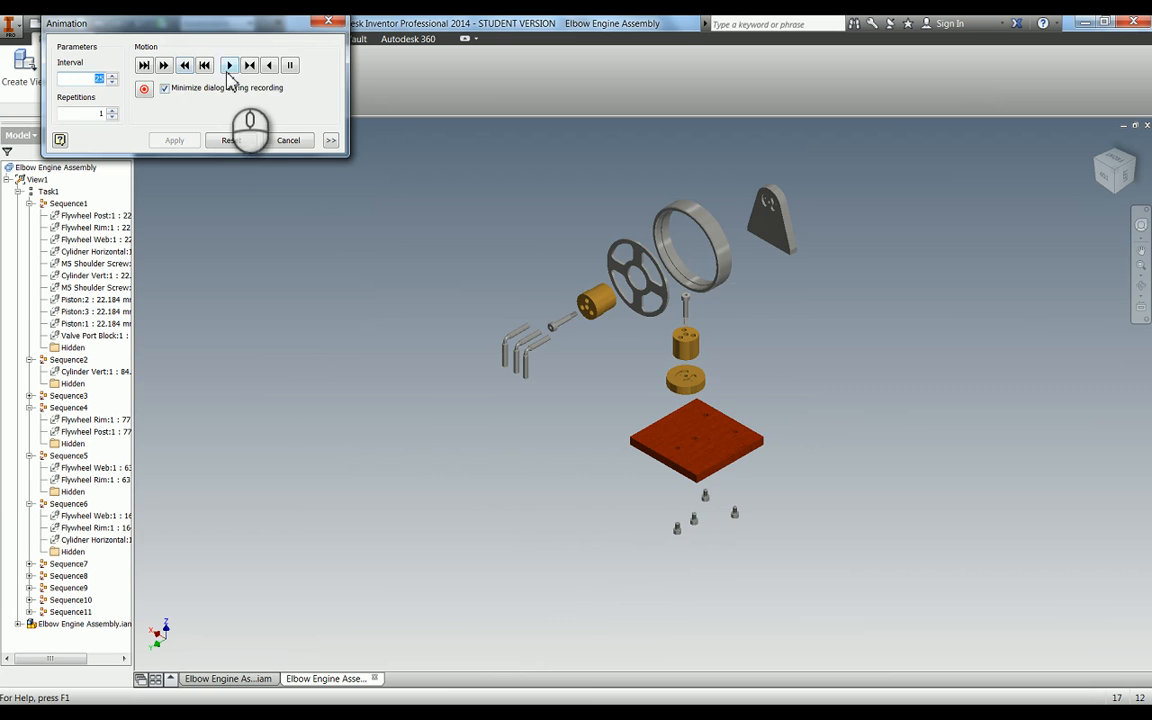
left_click(228, 68)
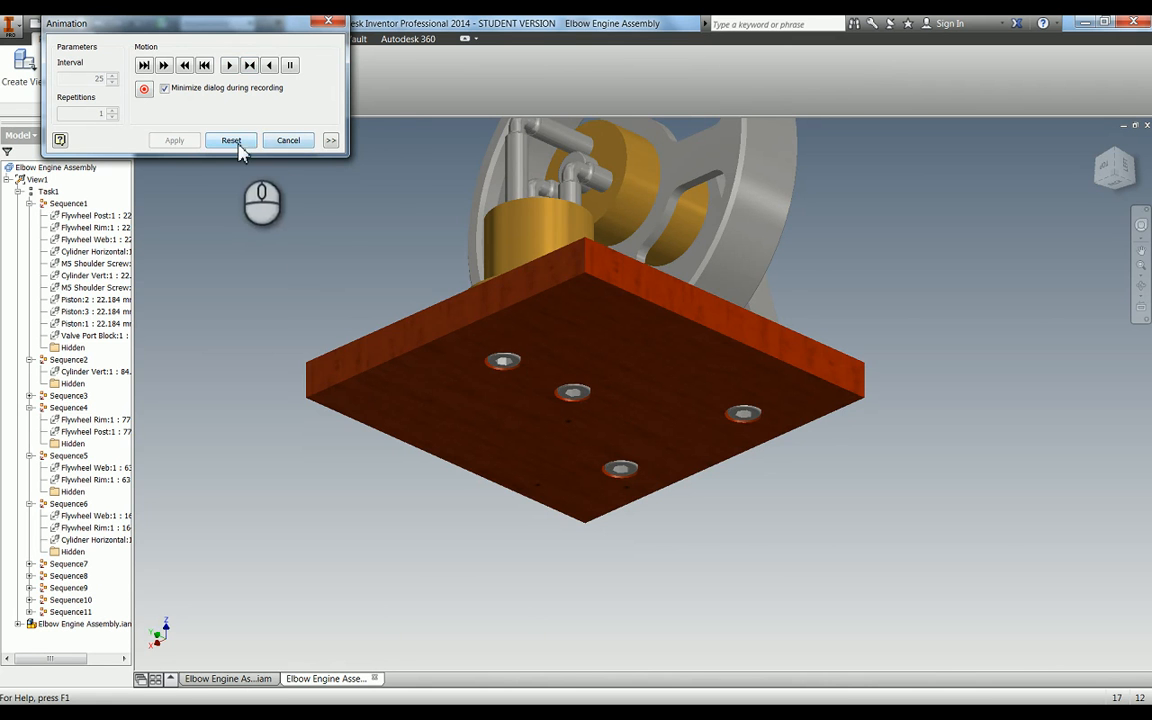
left_click(331, 140)
left_click(331, 140)
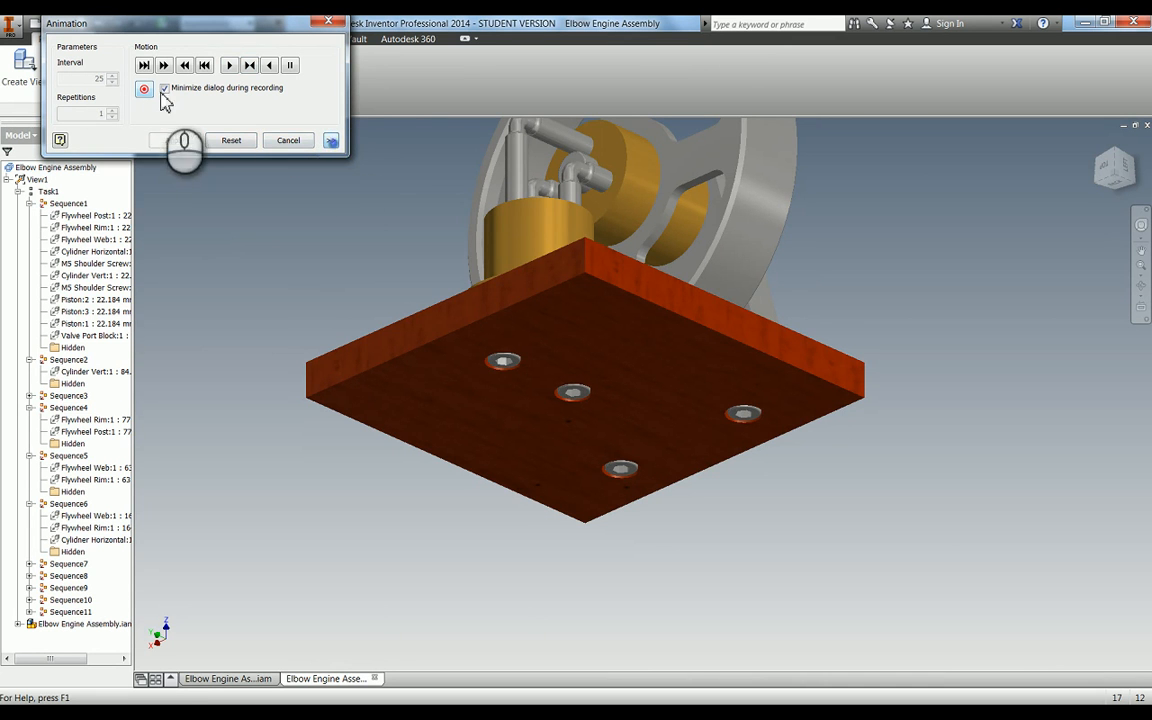
Step: Turn the assembled engine to a close isometric view from above and start recording the animation to a video file
left_click(414, 290)
scroll(735, 323, "up", 5)
middle_click(690, 329)
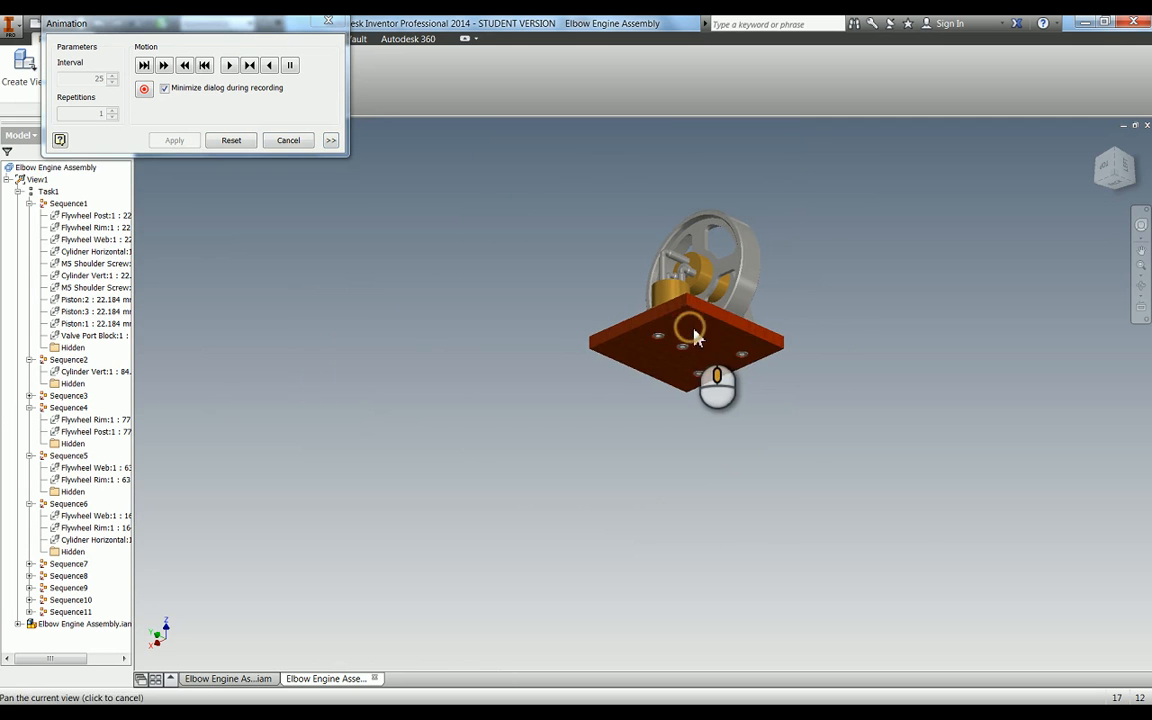
key("F4")
scroll(716, 329, "down", 8)
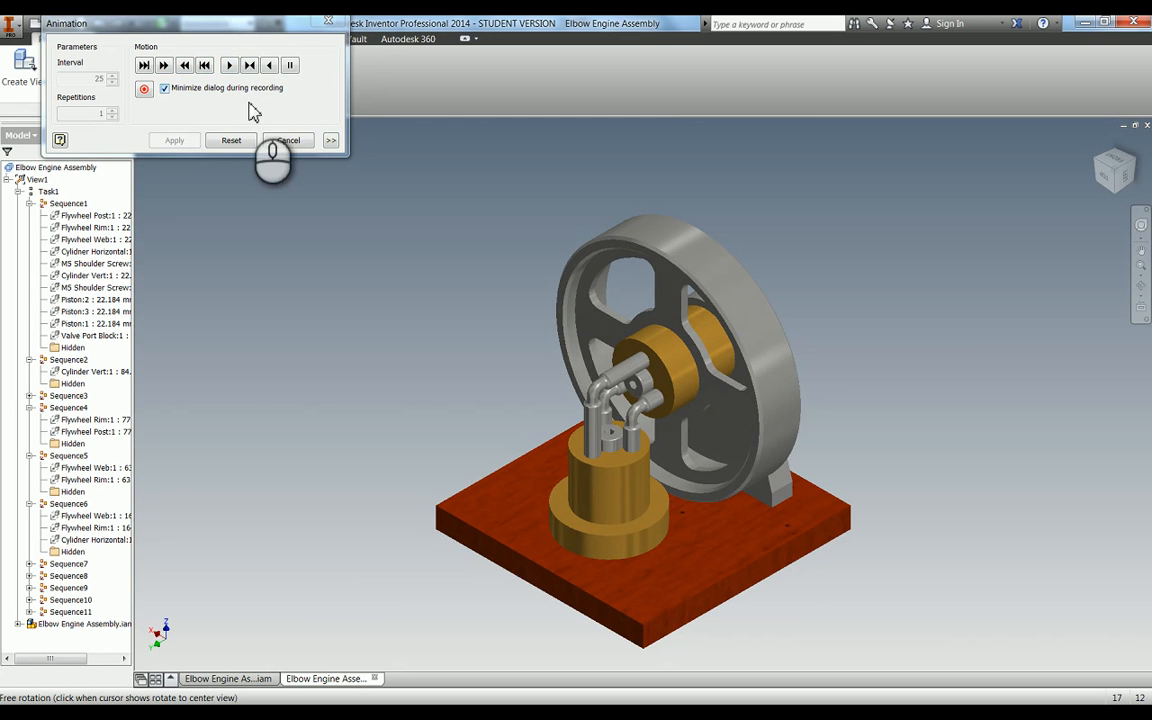
left_click(144, 90)
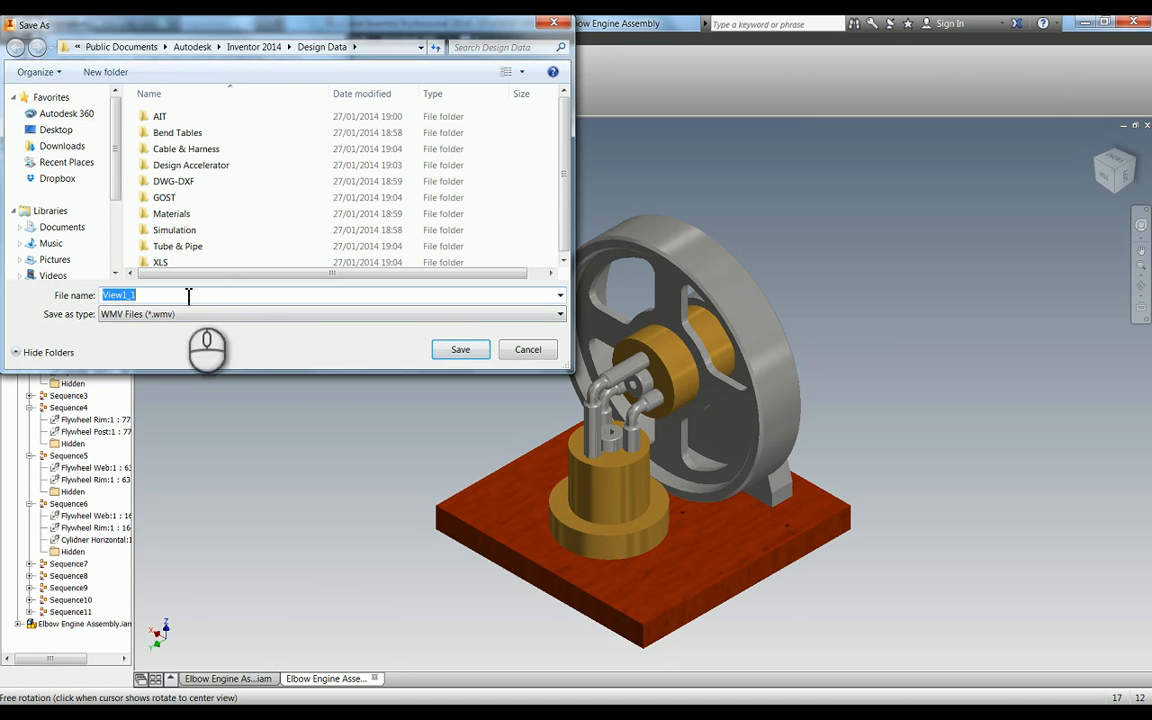
Step: Save the recording as an AVI file named Explosion in the WorldSkills Regional Example folder on the Desktop
left_click(60, 134)
left_click(200, 200)
scroll(200, 203, "down", 5)
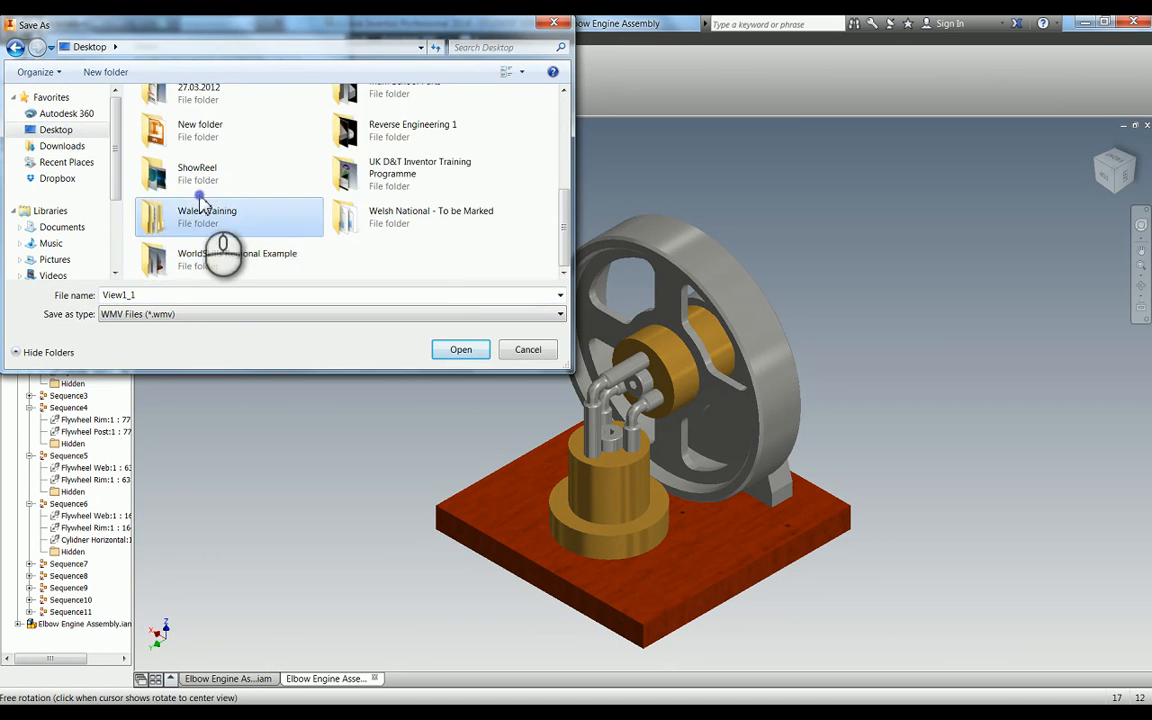
double_click(212, 252)
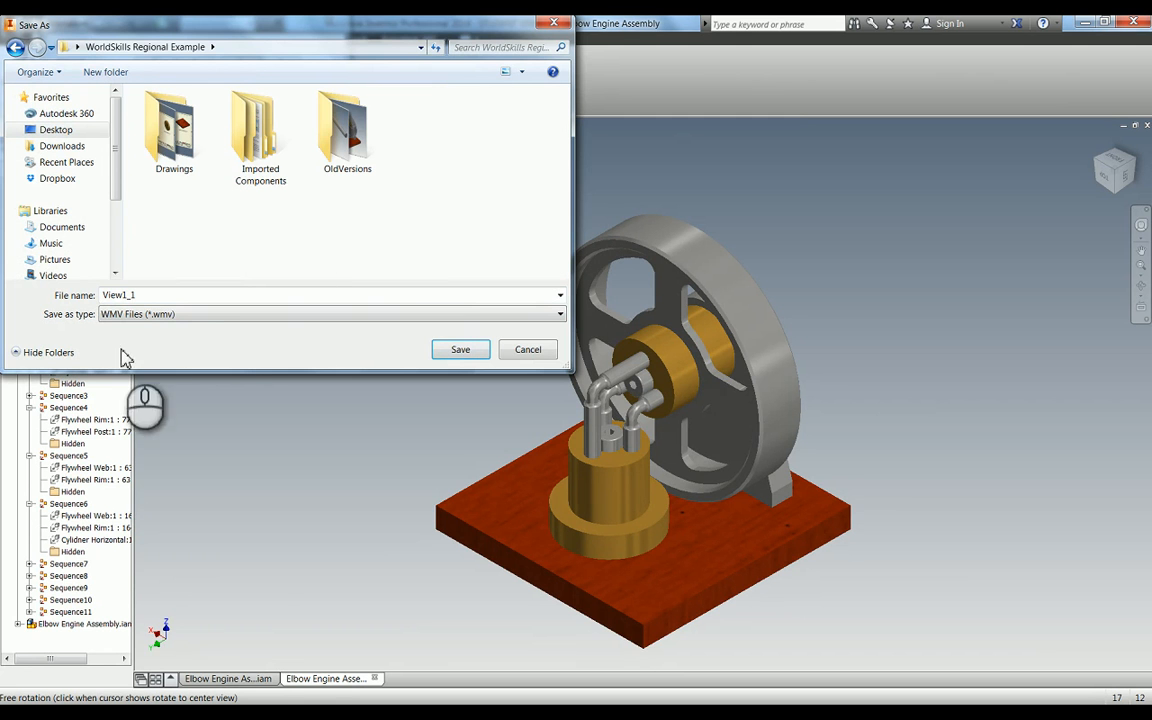
left_click(203, 315)
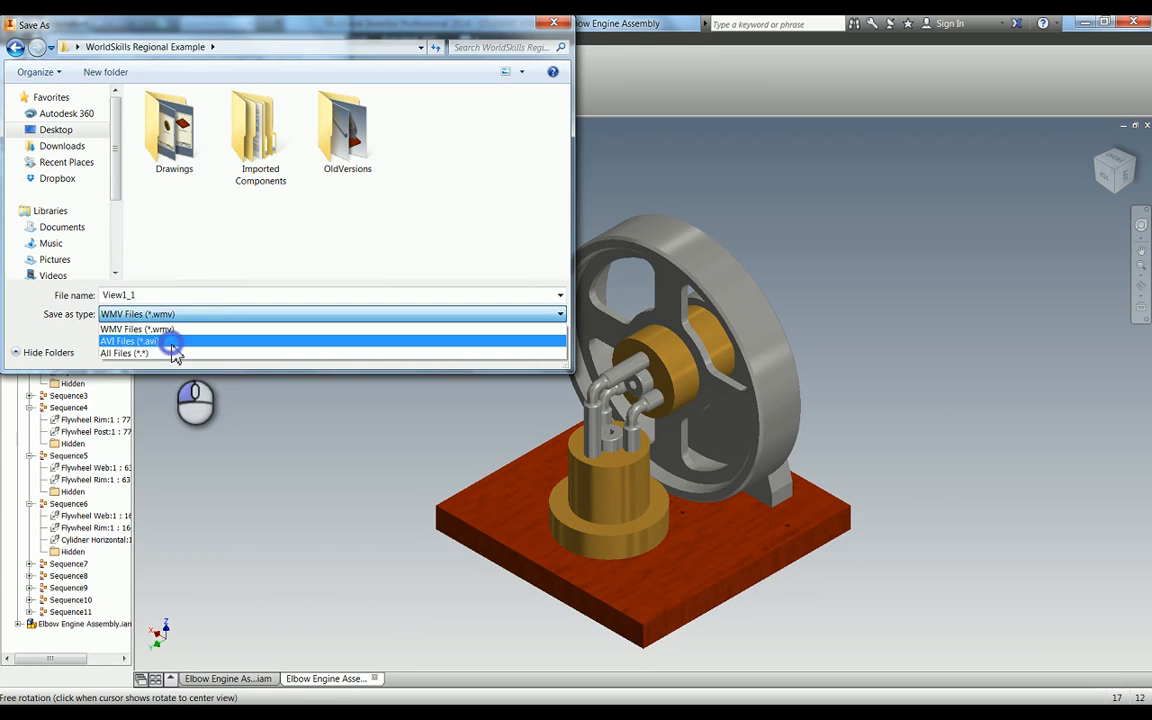
left_click(174, 348)
double_click(150, 295)
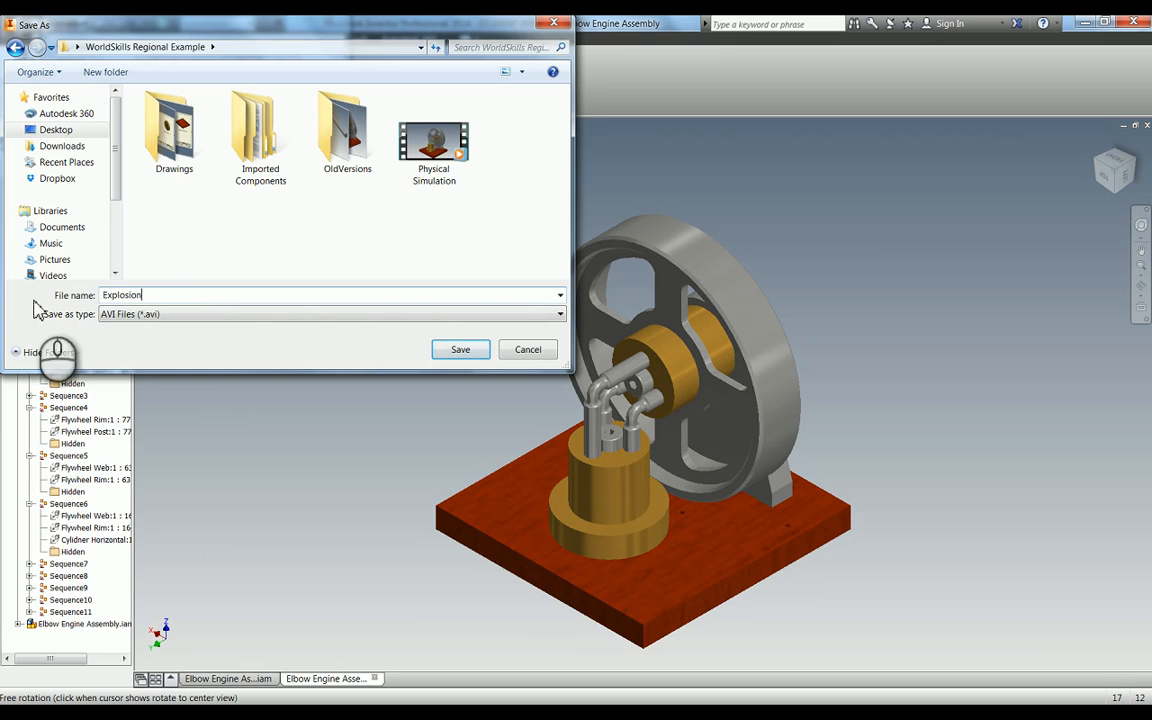
left_click(460, 349)
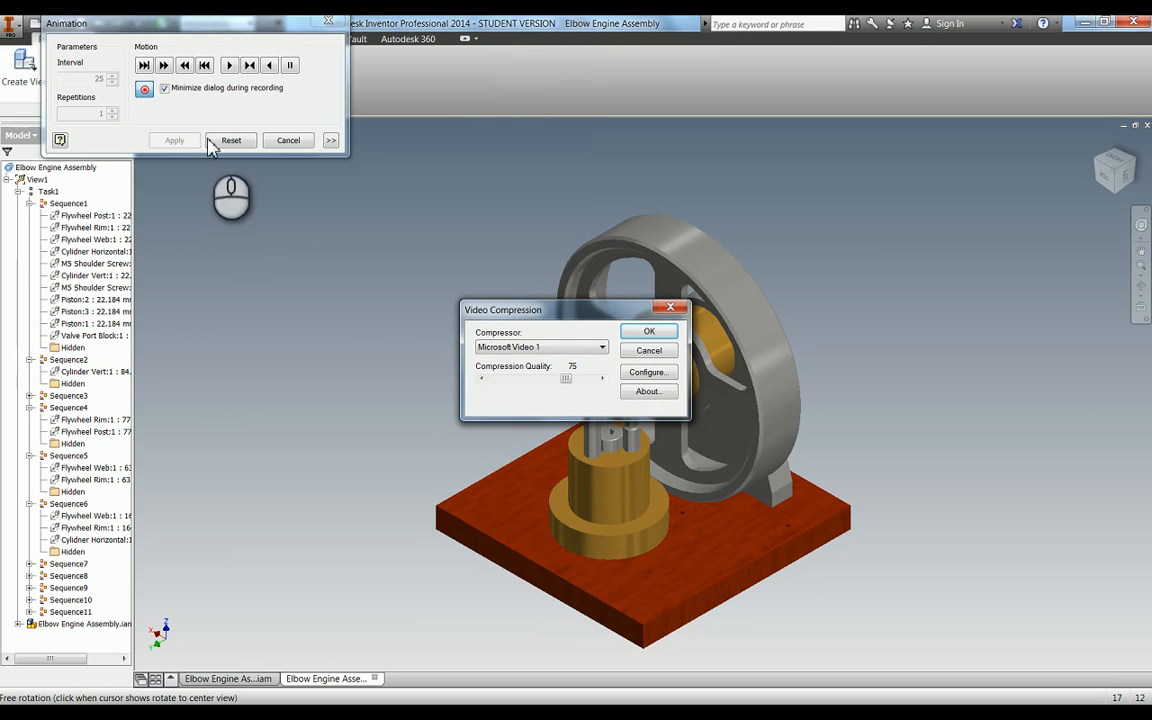
Step: Choose the Microsoft Video 1 compressor for the recording and accept the video compression settings
left_click(545, 346)
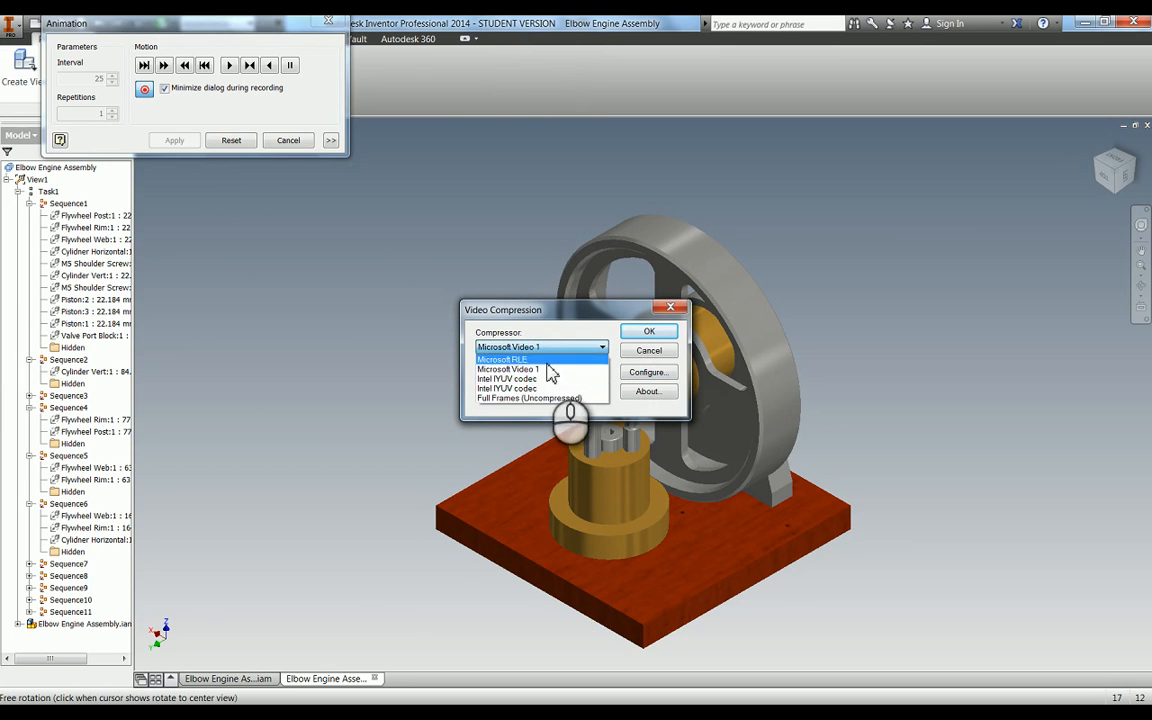
left_click(545, 379)
left_click(540, 346)
left_click(521, 369)
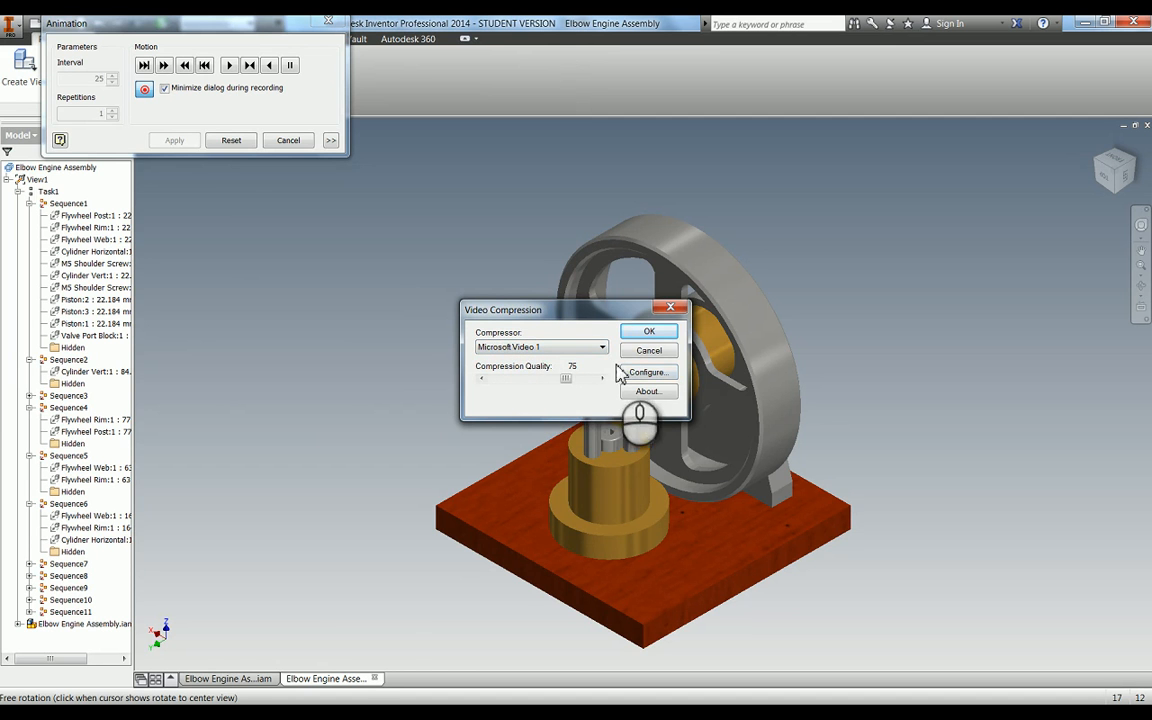
left_click(647, 333)
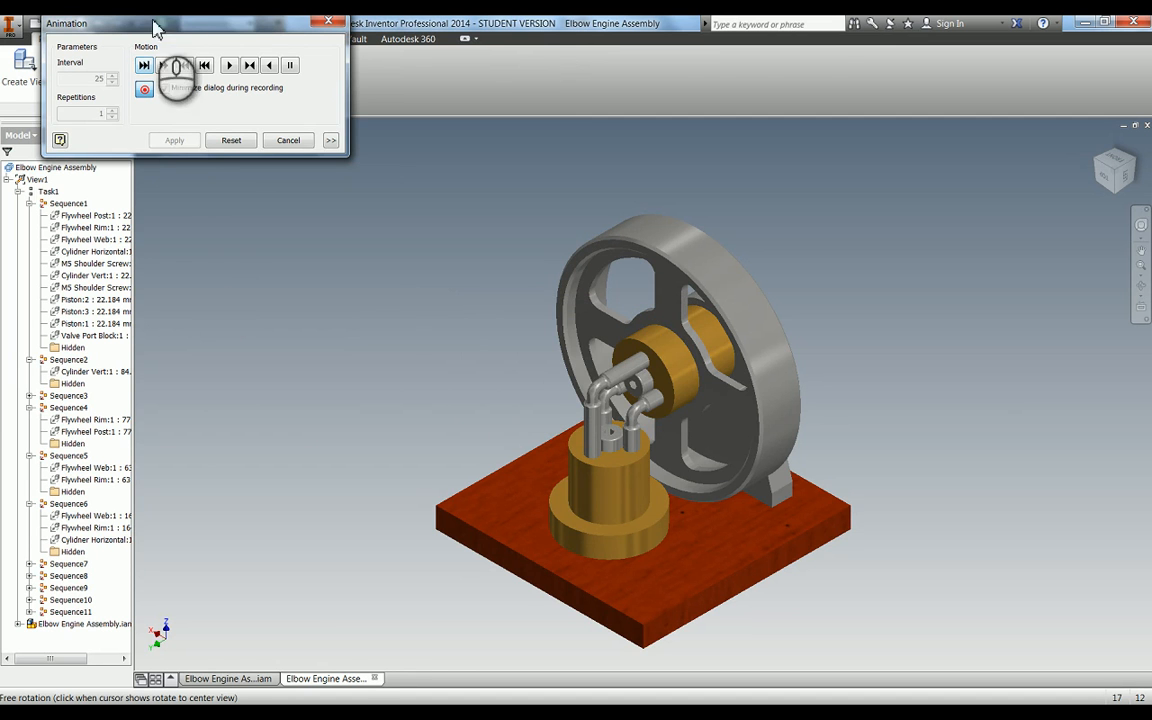